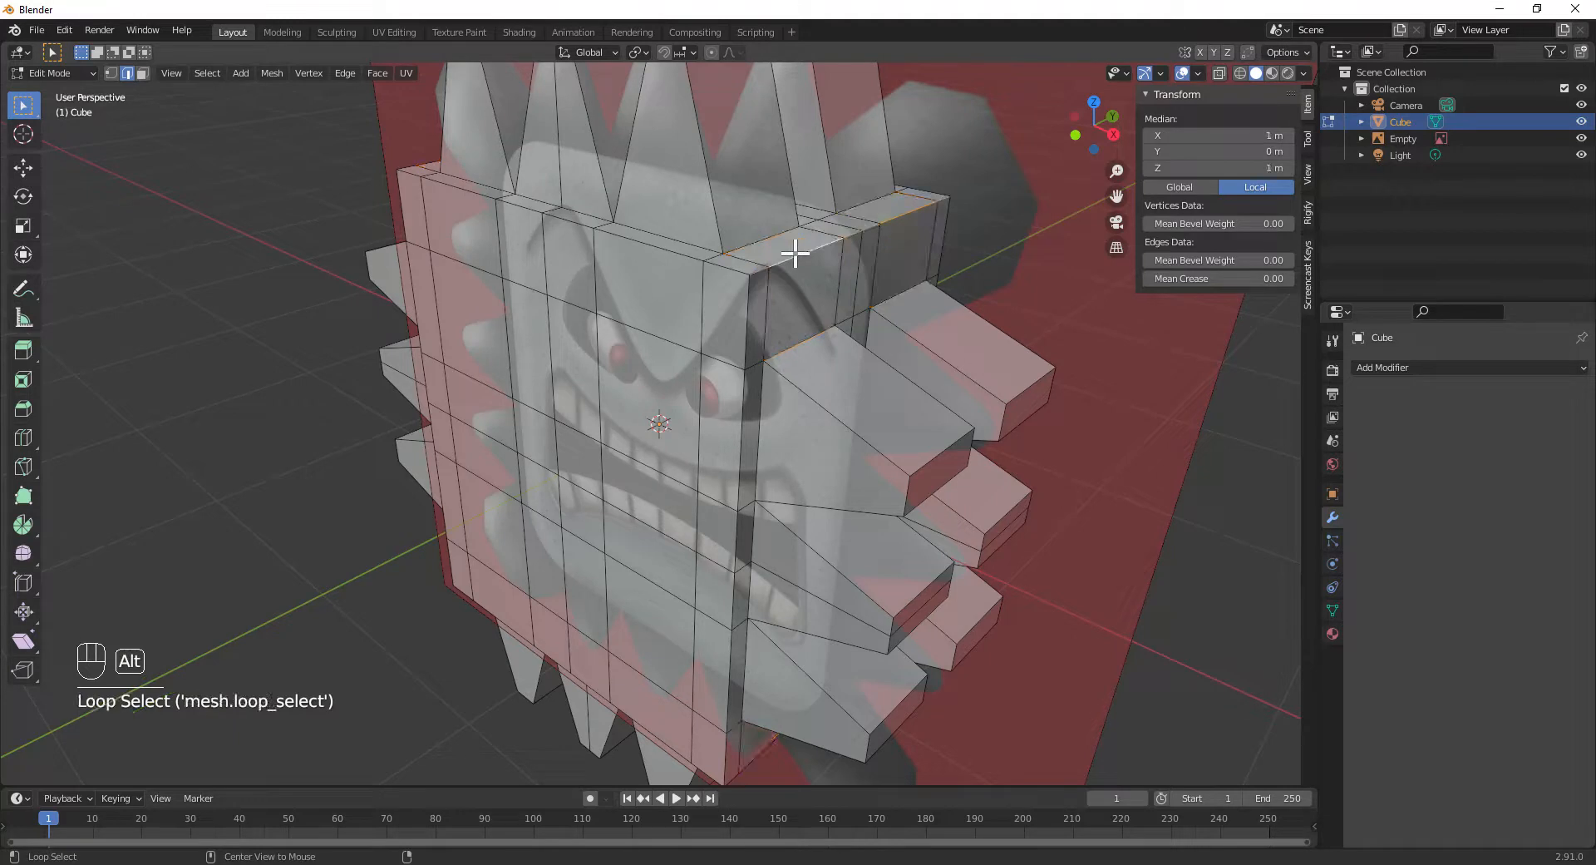
- Bevel the cube body's four depth-wise corner edge loops with 3 segments and a width of about 0.126 m
key("KP_1")
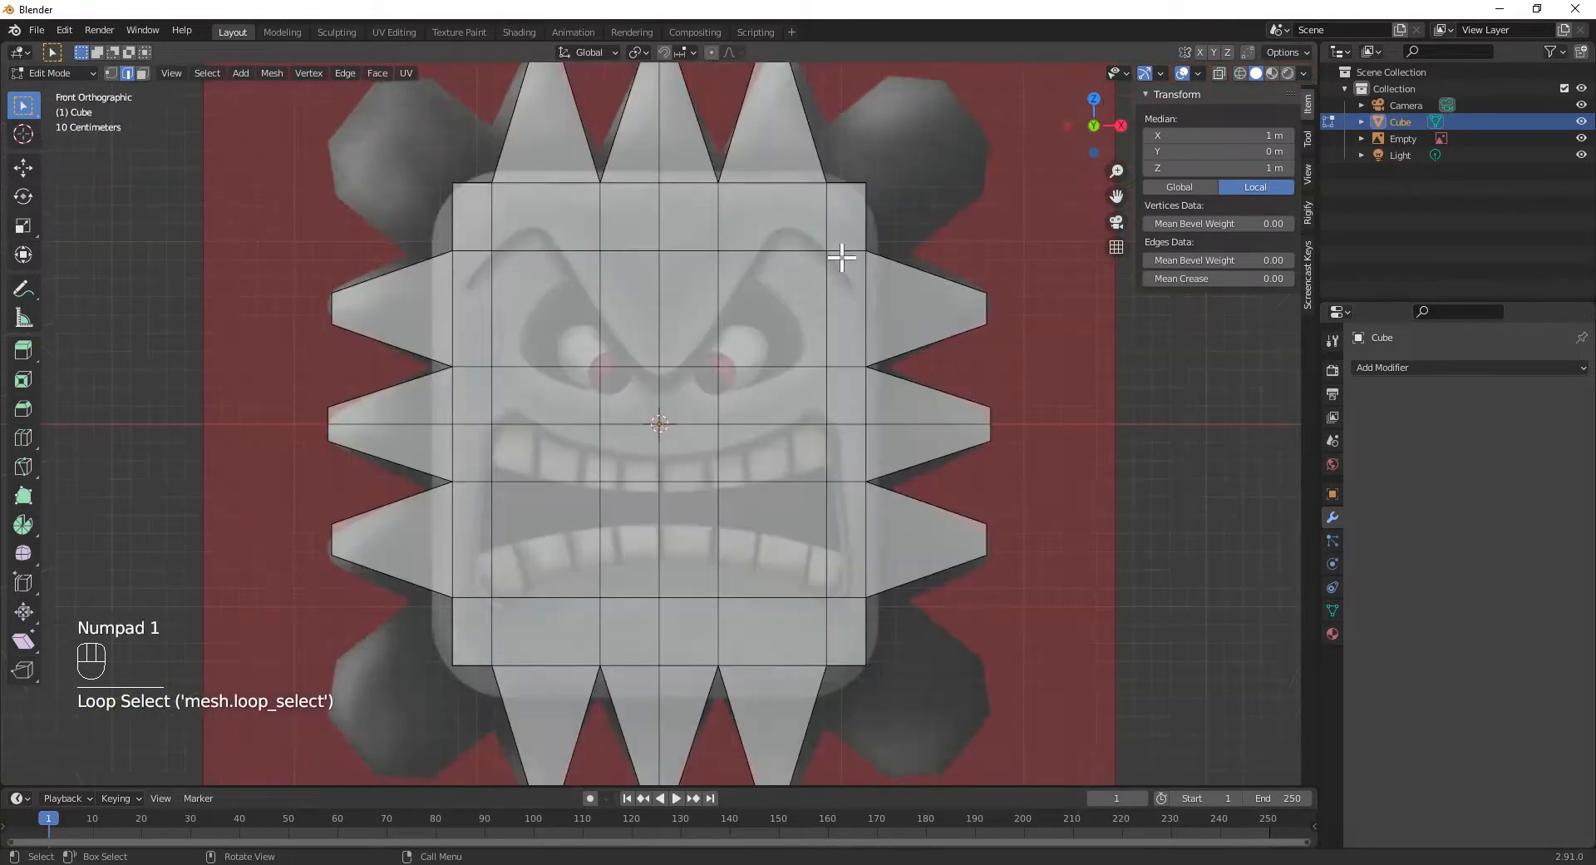
middle_click_drag(659, 242, 577, 257)
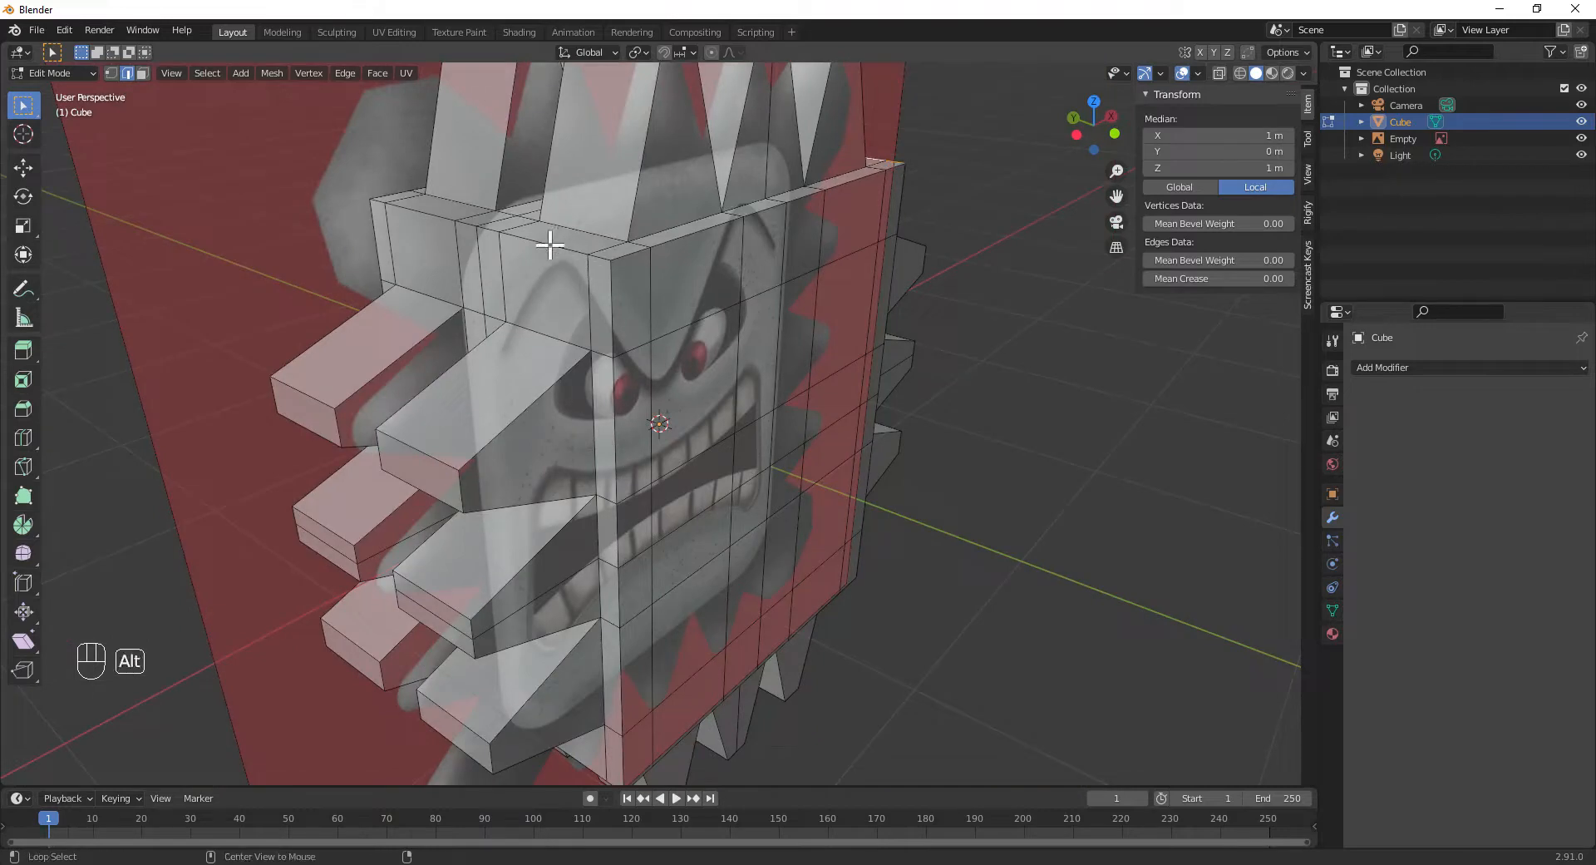
left_click(550, 245, "alt+shift")
middle_click_drag(688, 355, 588, 558)
left_click(592, 632, "alt+shift")
middle_click_drag(801, 616, 554, 586)
left_click(664, 506, "alt+shift")
middle_click_drag(665, 510, 870, 540)
key("KP_1")
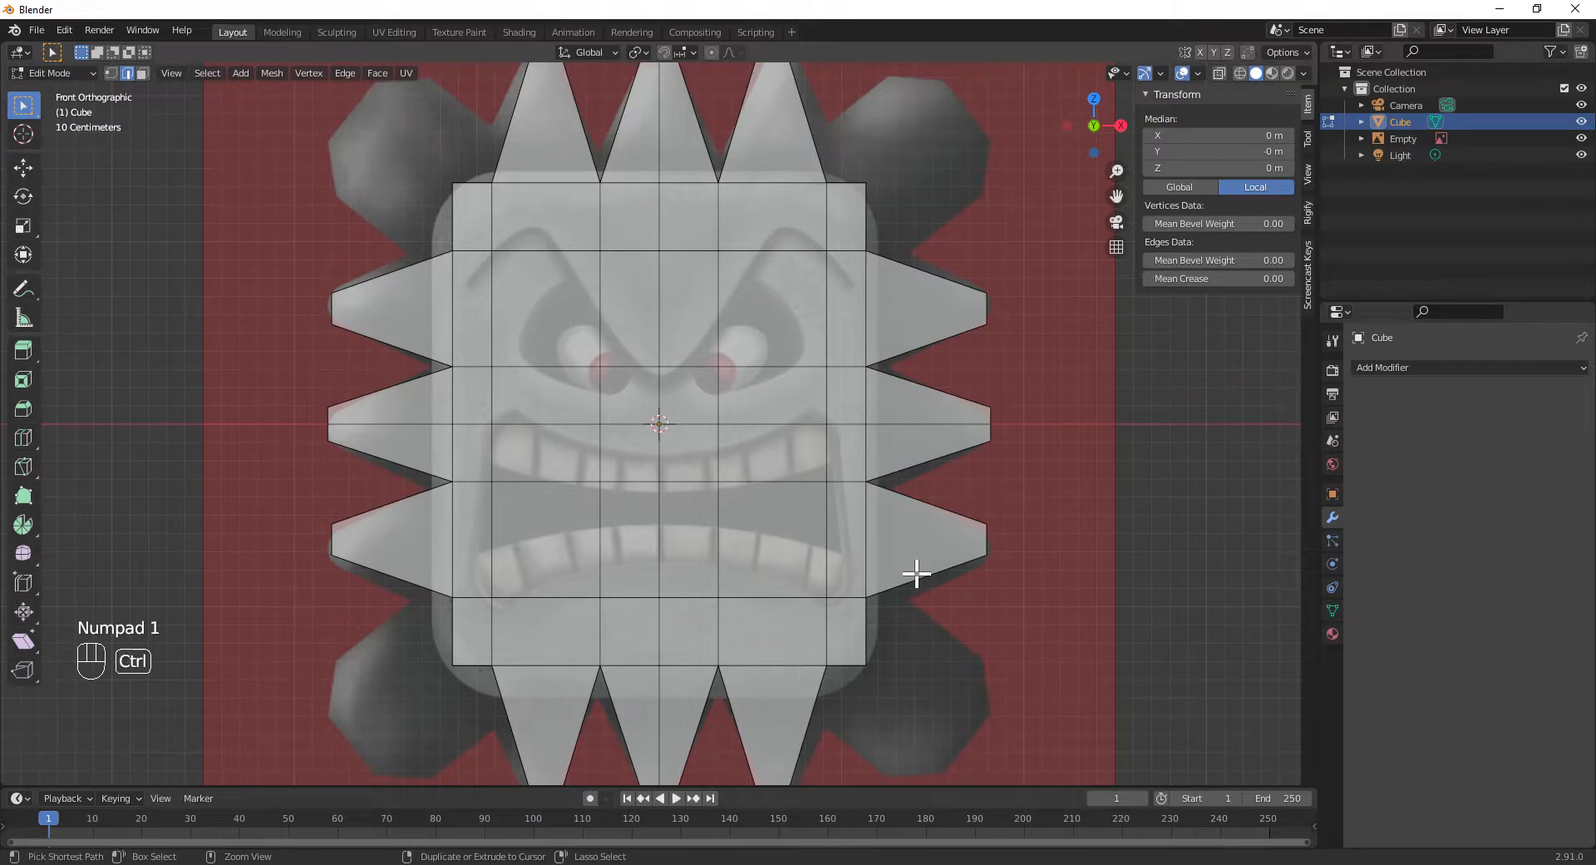
key("ctrl+b")
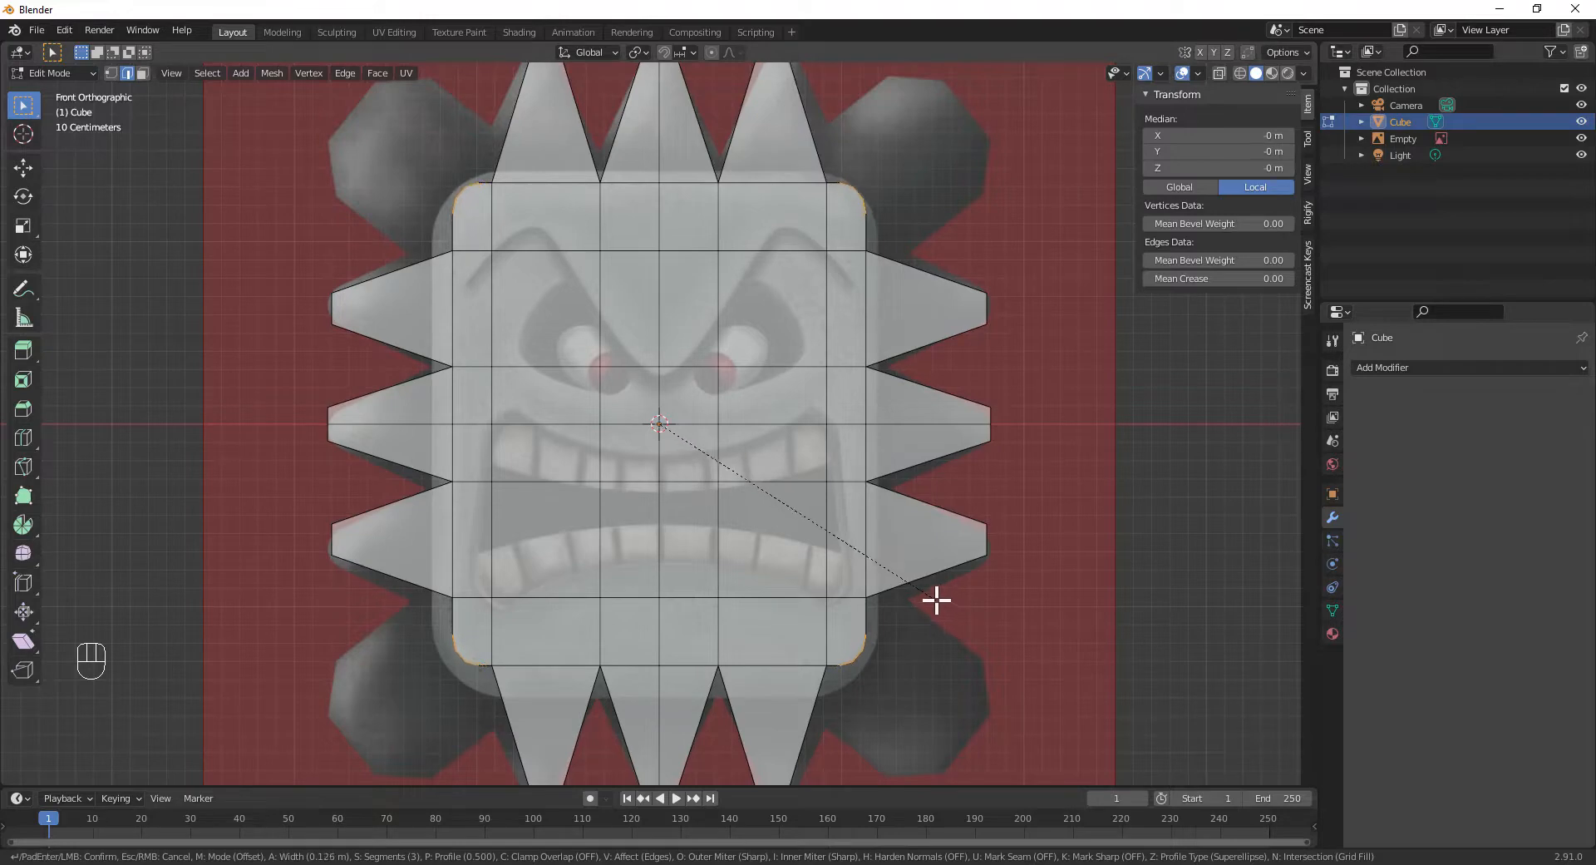
left_click(936, 599)
middle_click_drag(941, 545, 898, 338)
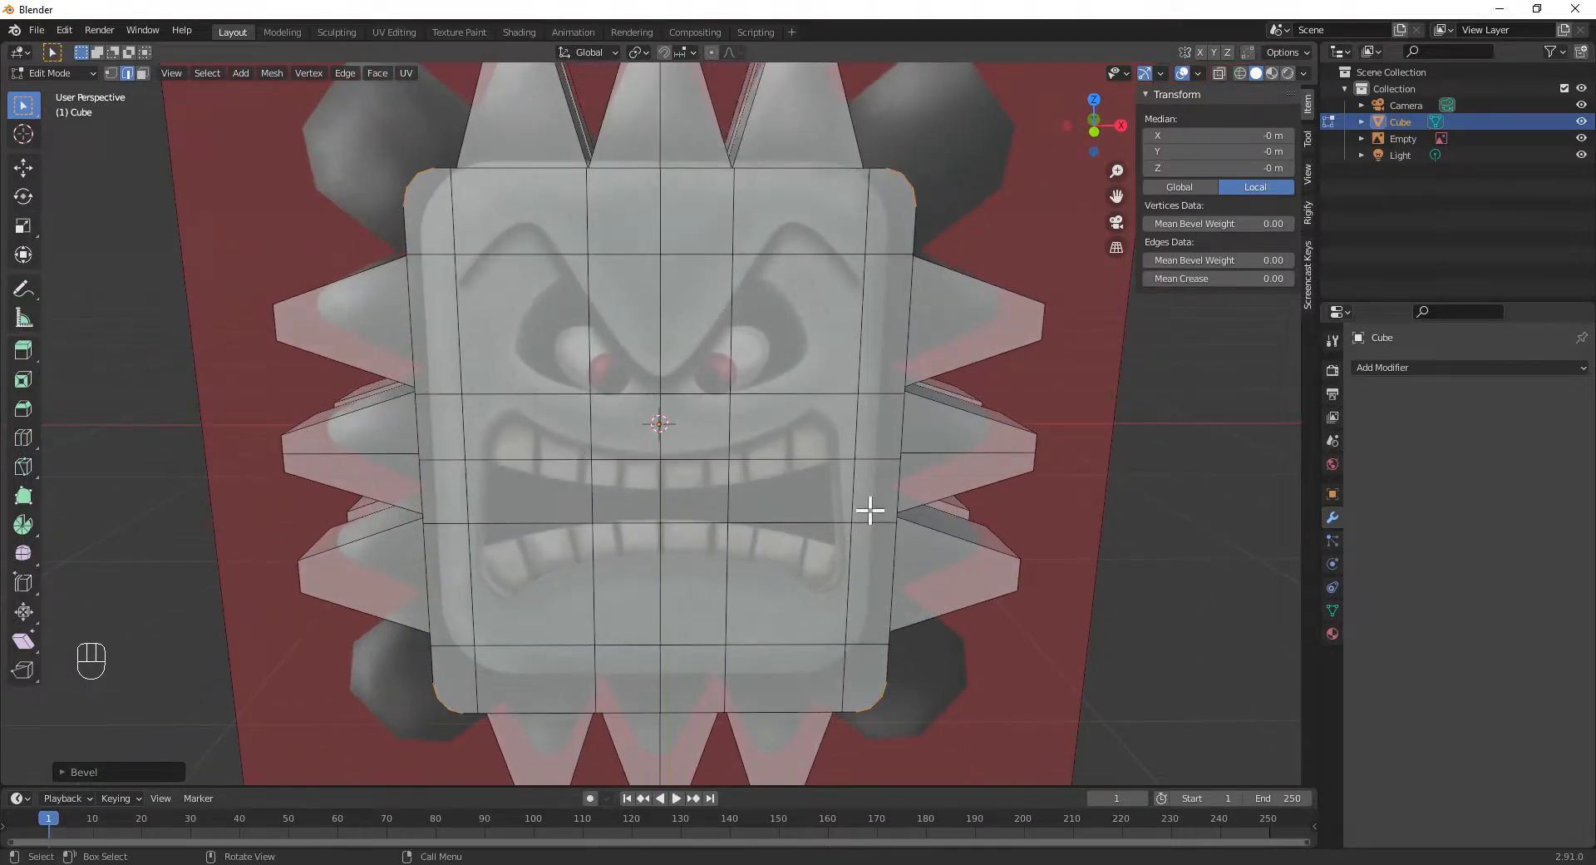
middle_click_drag(873, 559, 756, 435)
key("KP_1")
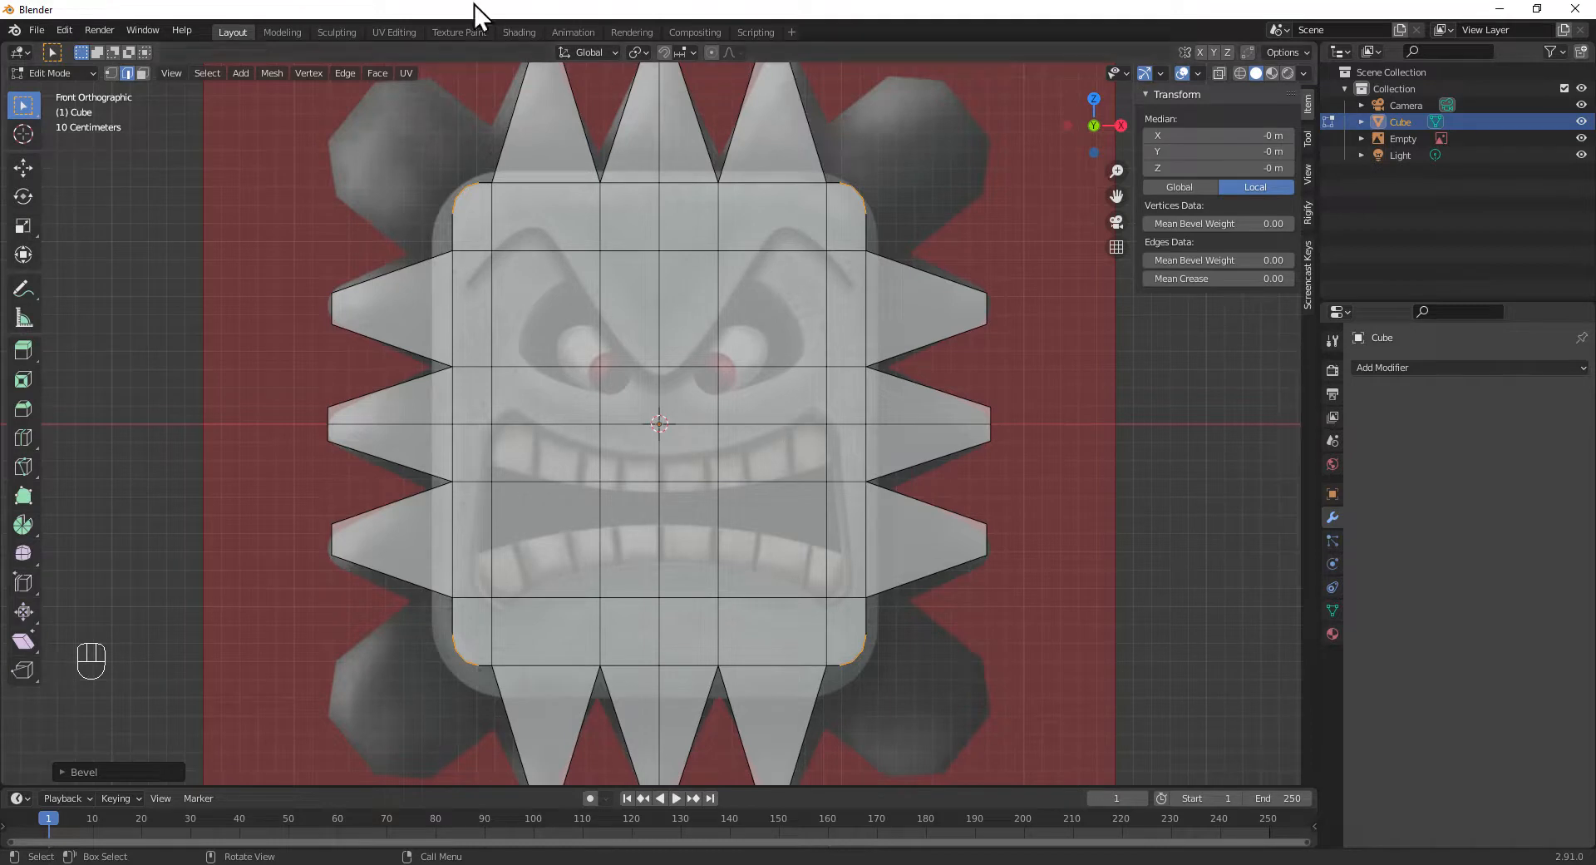
- Add a horizontal edge loop through the lowest side spikes and slide it up about 0.23 to the lower teeth's upper edge
left_click(112, 73)
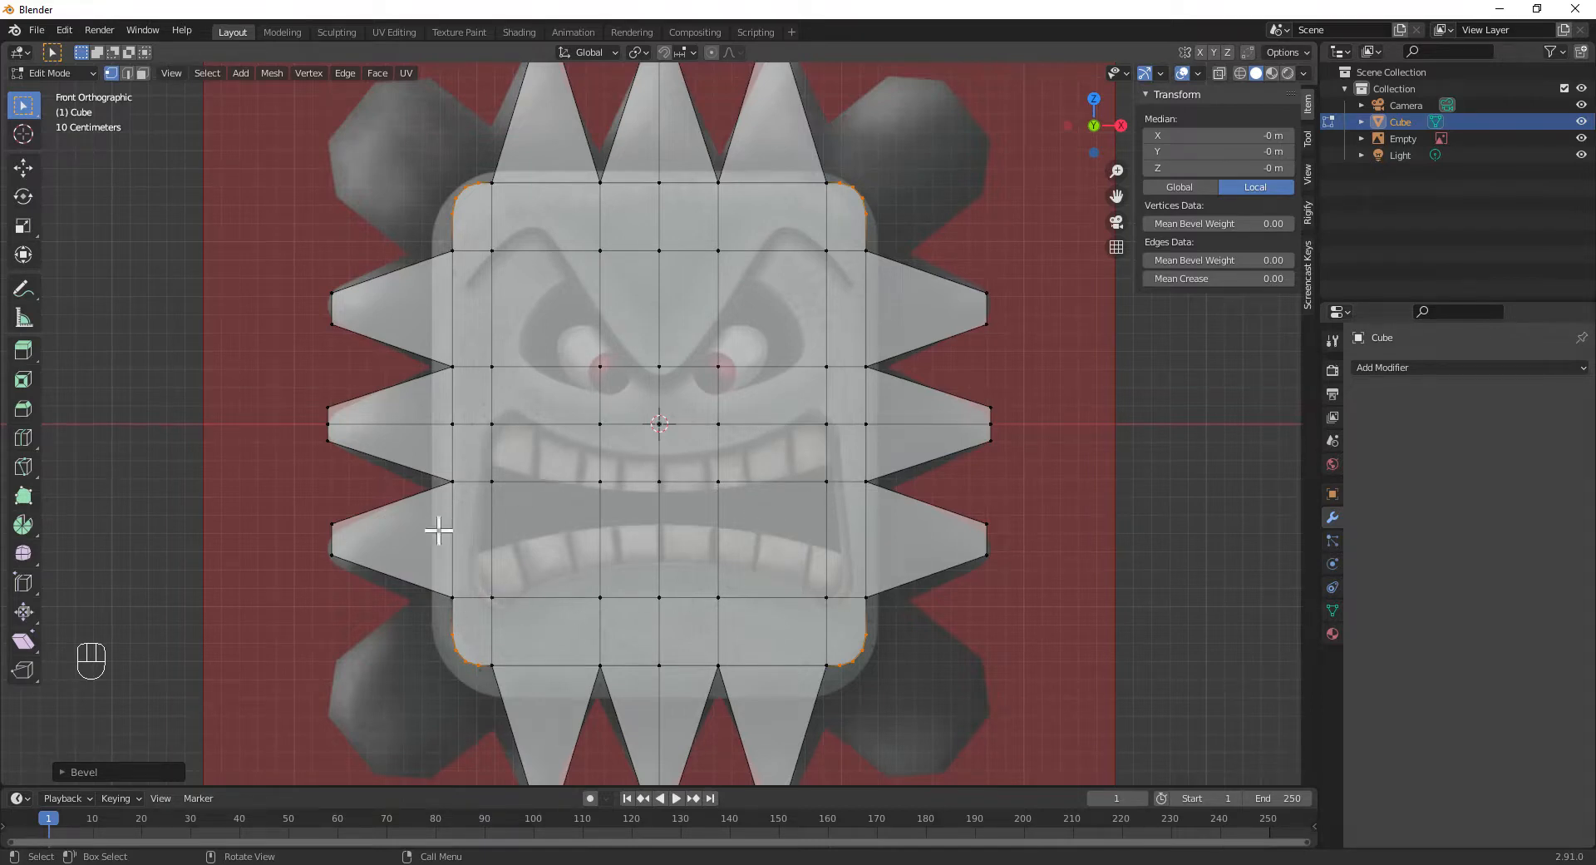
key("ctrl")
key("ctrl+r")
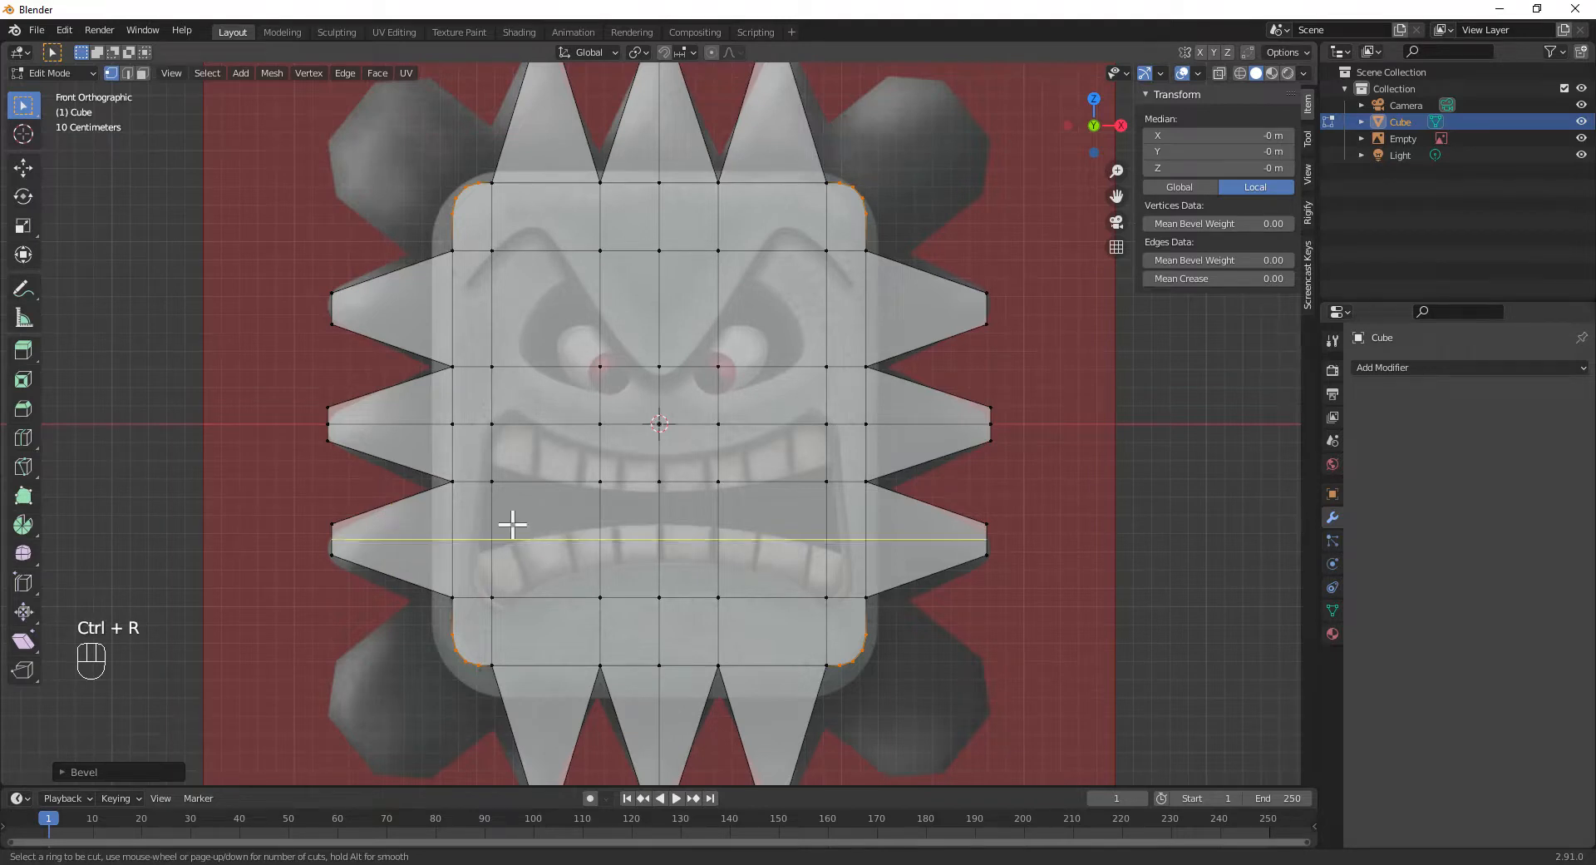
left_click(486, 535)
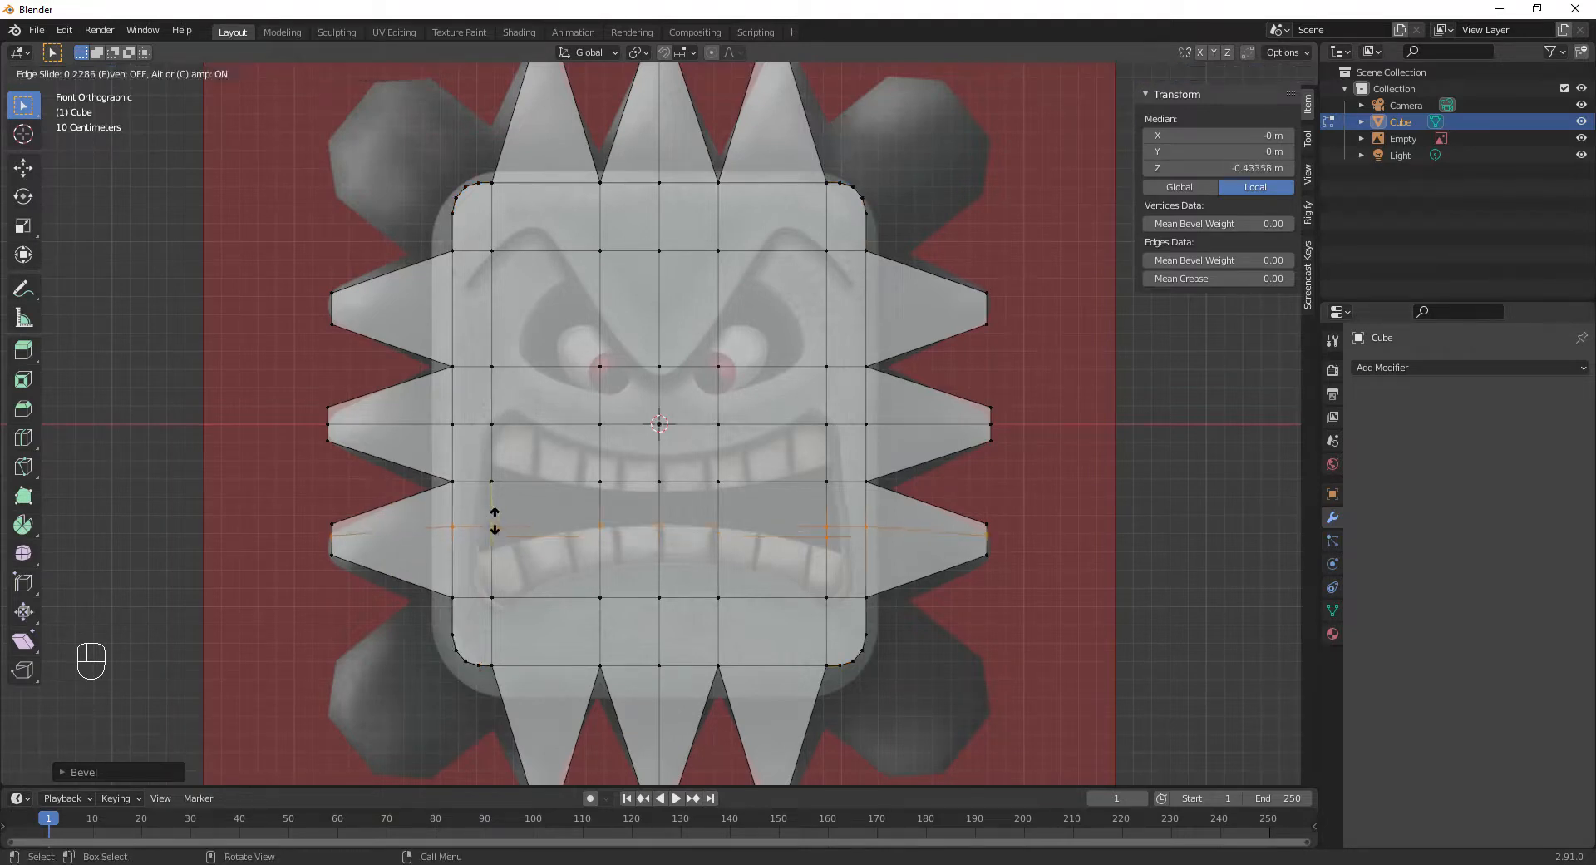
left_click(494, 521)
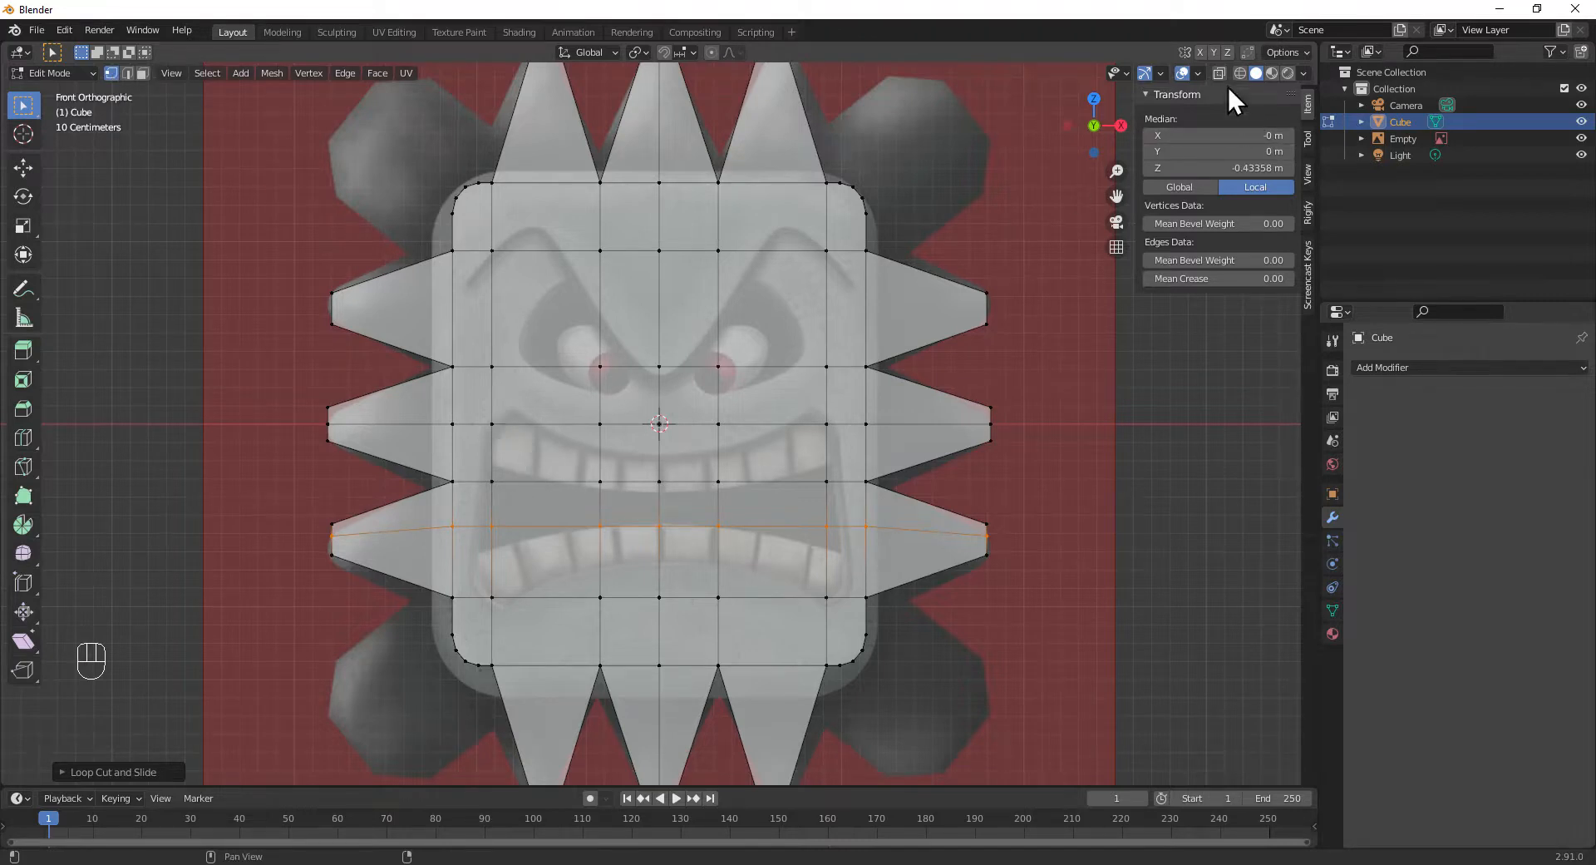
- Move the vertices at the upper-left mouth corner and the upper teeth's lower-left end onto the reference outline
left_click(503, 424)
left_click(496, 424)
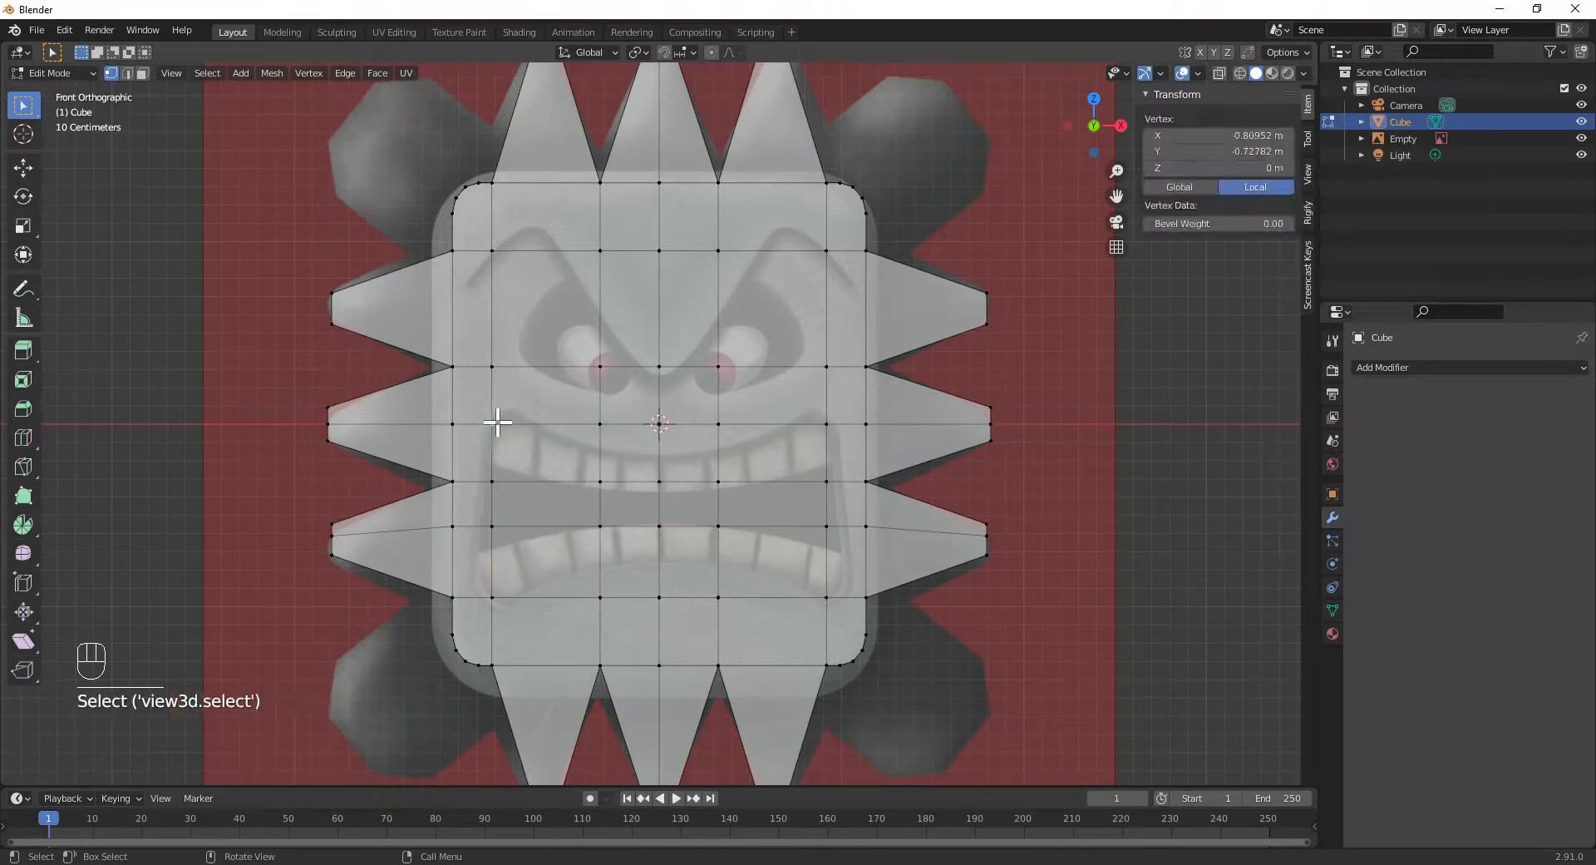
key("g")
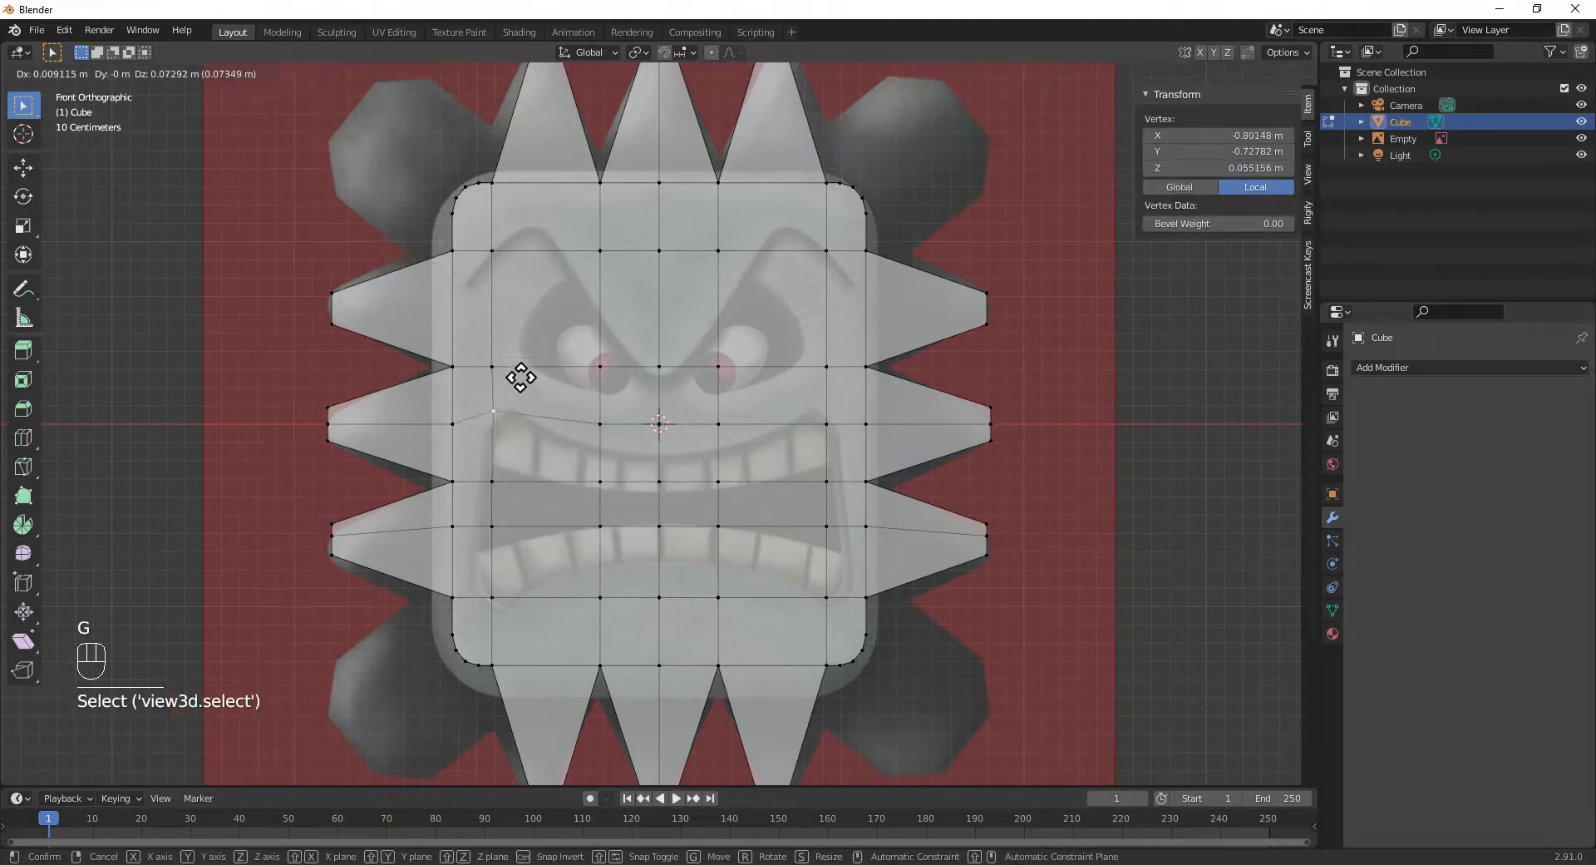
left_click(532, 380)
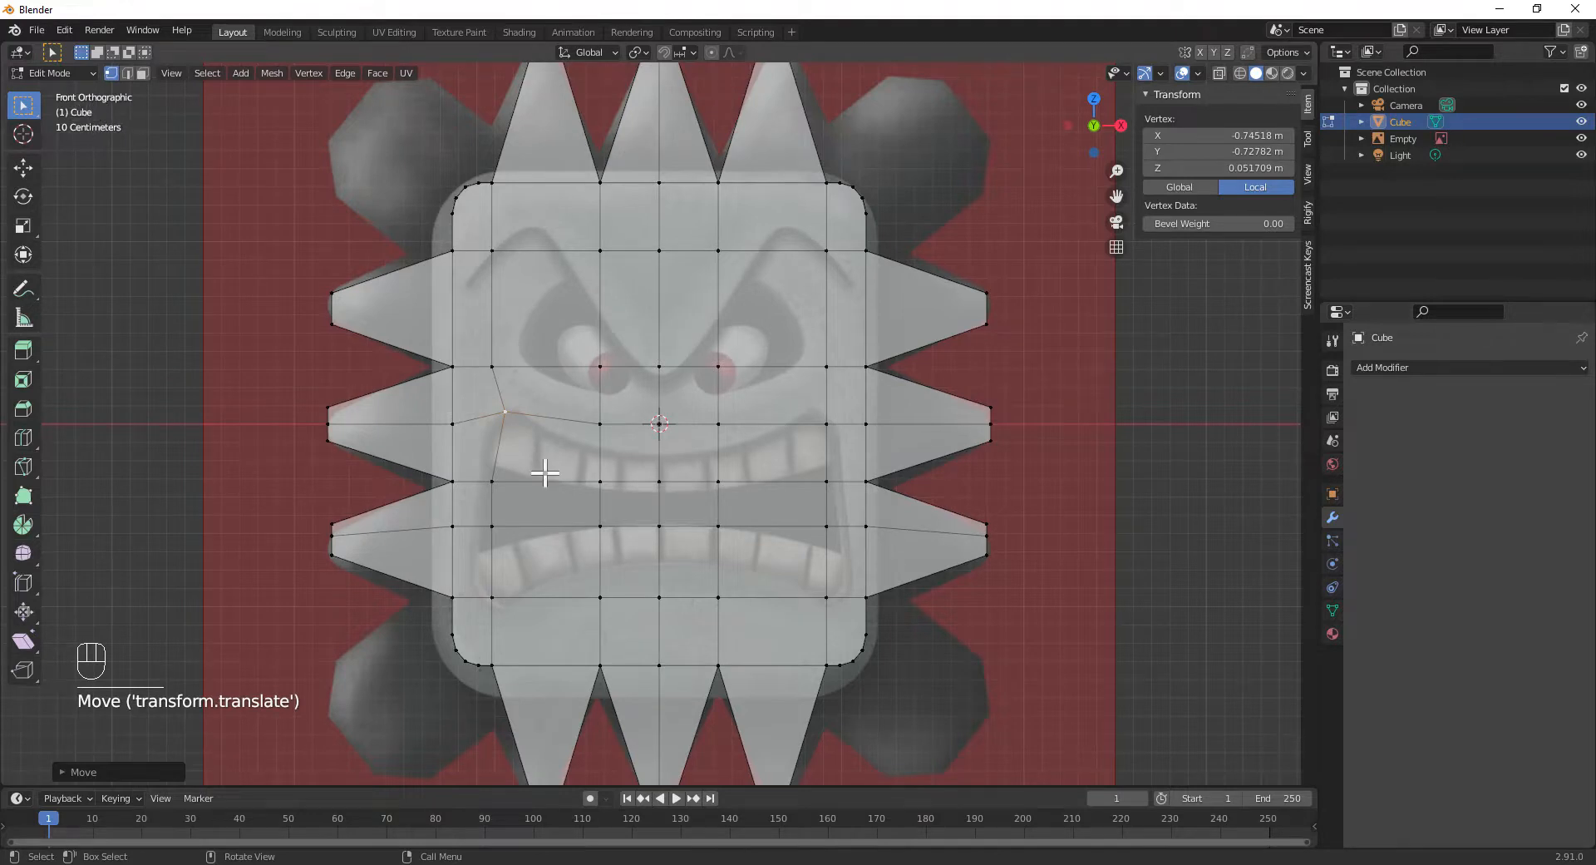
left_click(489, 480)
key("g")
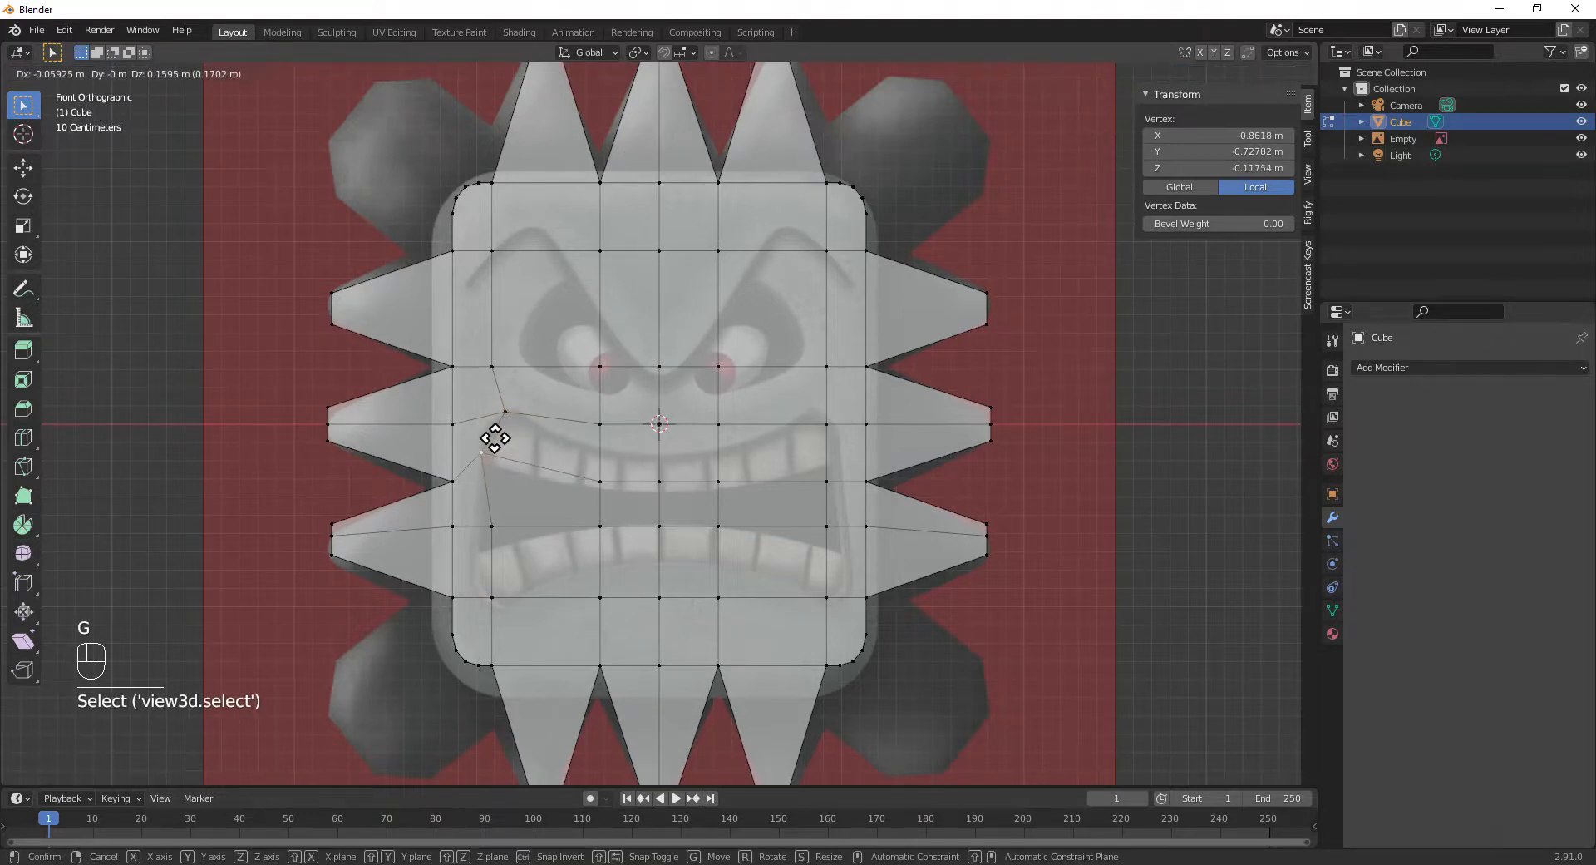
left_click(493, 436)
- Move the vertices at the left end of the lower teeth and the lower-left mouth corner onto the reference outline
left_click(487, 520)
key("g")
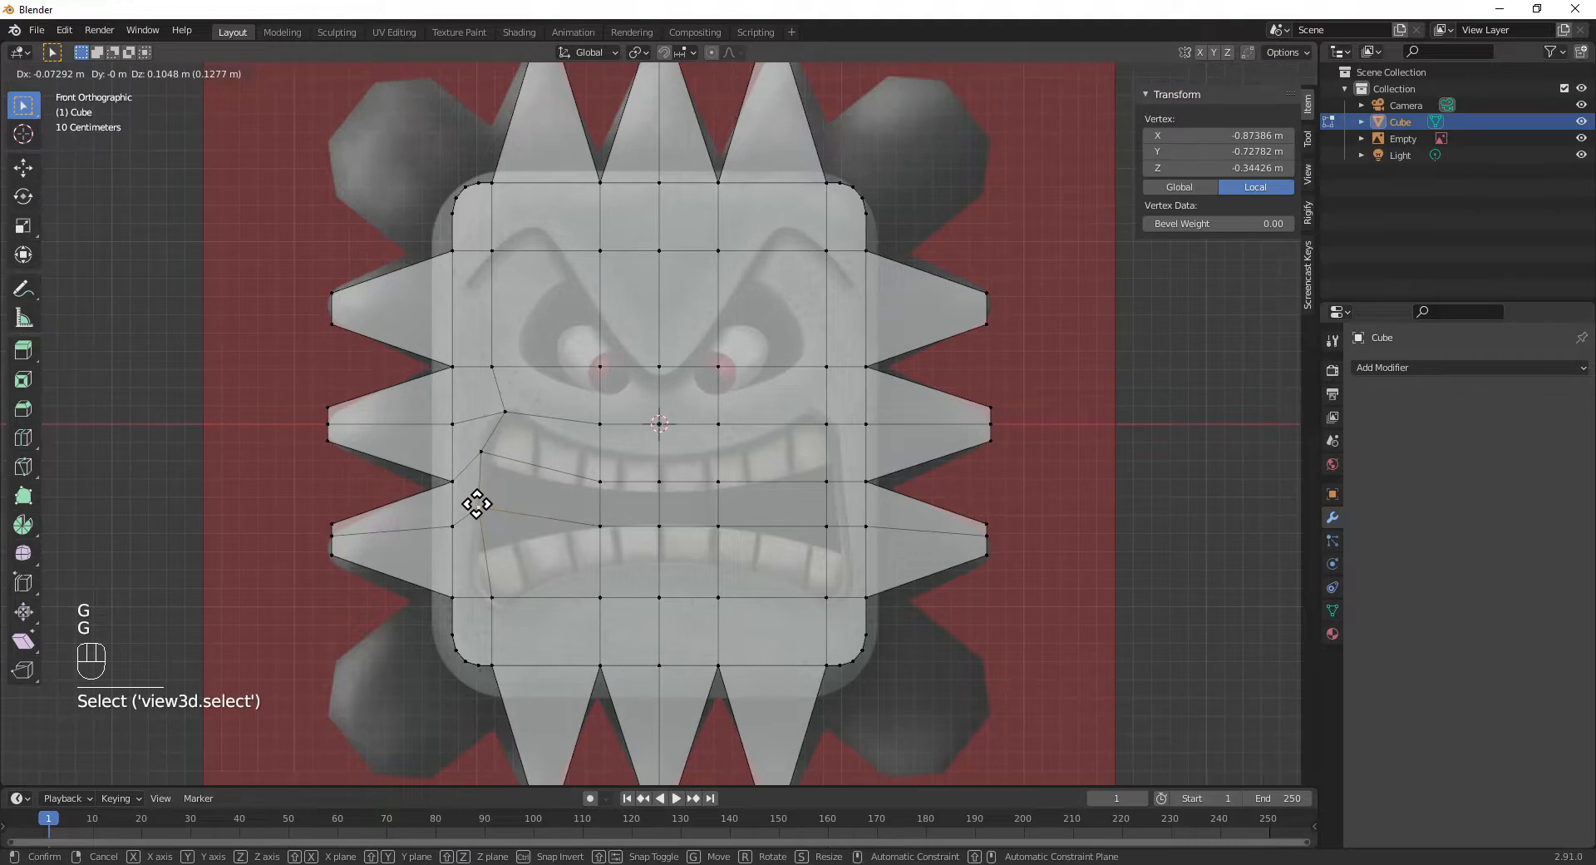
left_click(476, 502)
mouse_move(491, 596)
left_mouse_down()
mouse_move(474, 591)
mouse_move(497, 615)
left_mouse_up()
left_click_drag(477, 505, 469, 544)
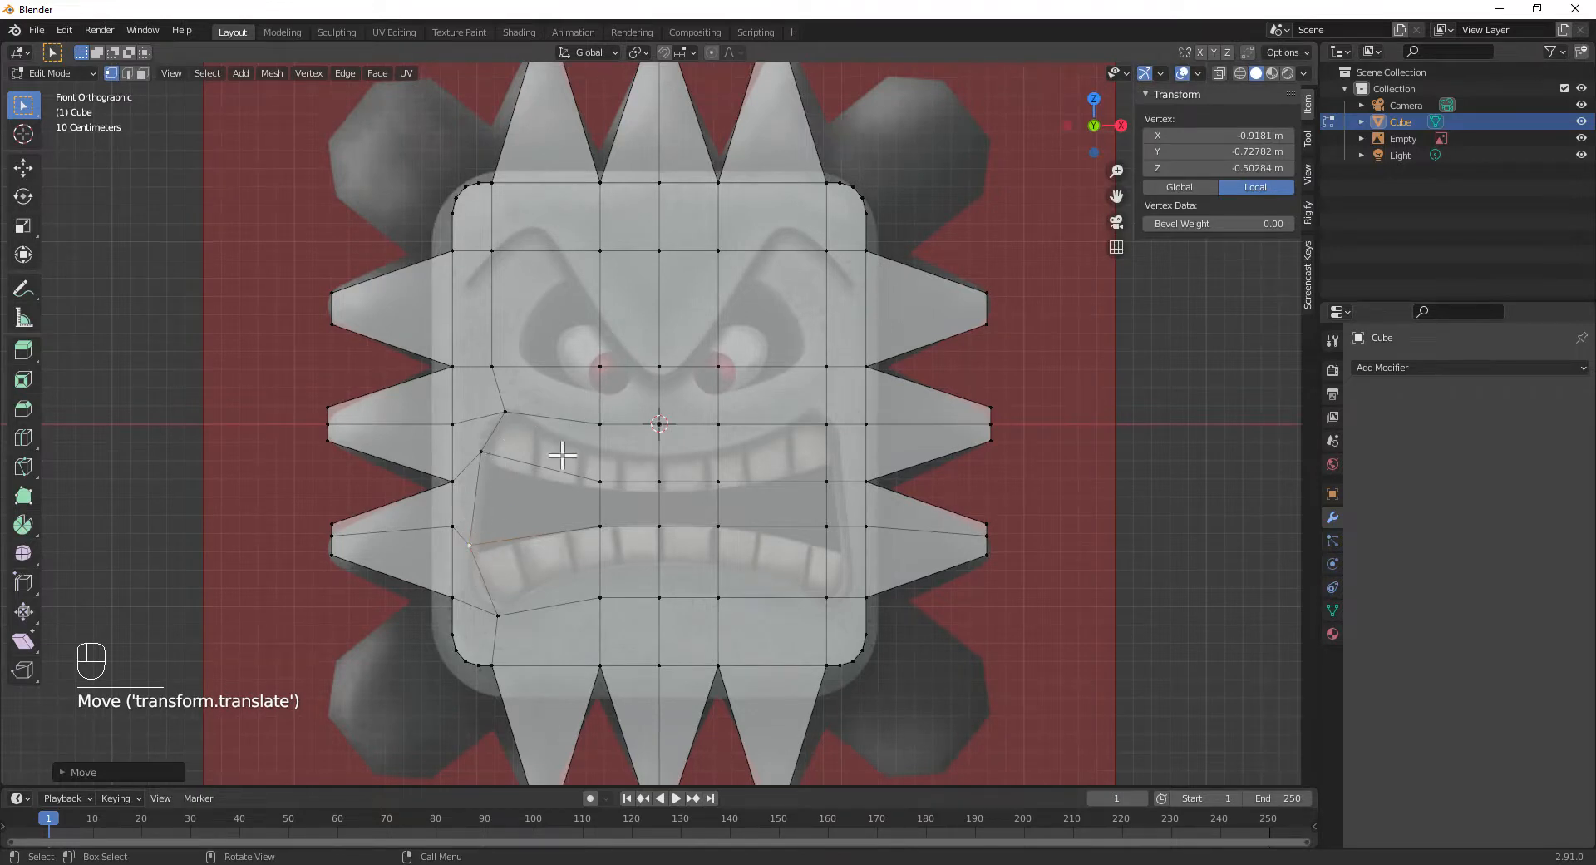
- Add a horizontal edge loop through the lower teeth and move its left mouth vertex out to the mouth's edge
key("ctrl+r")
left_click(464, 570)
left_click(465, 573)
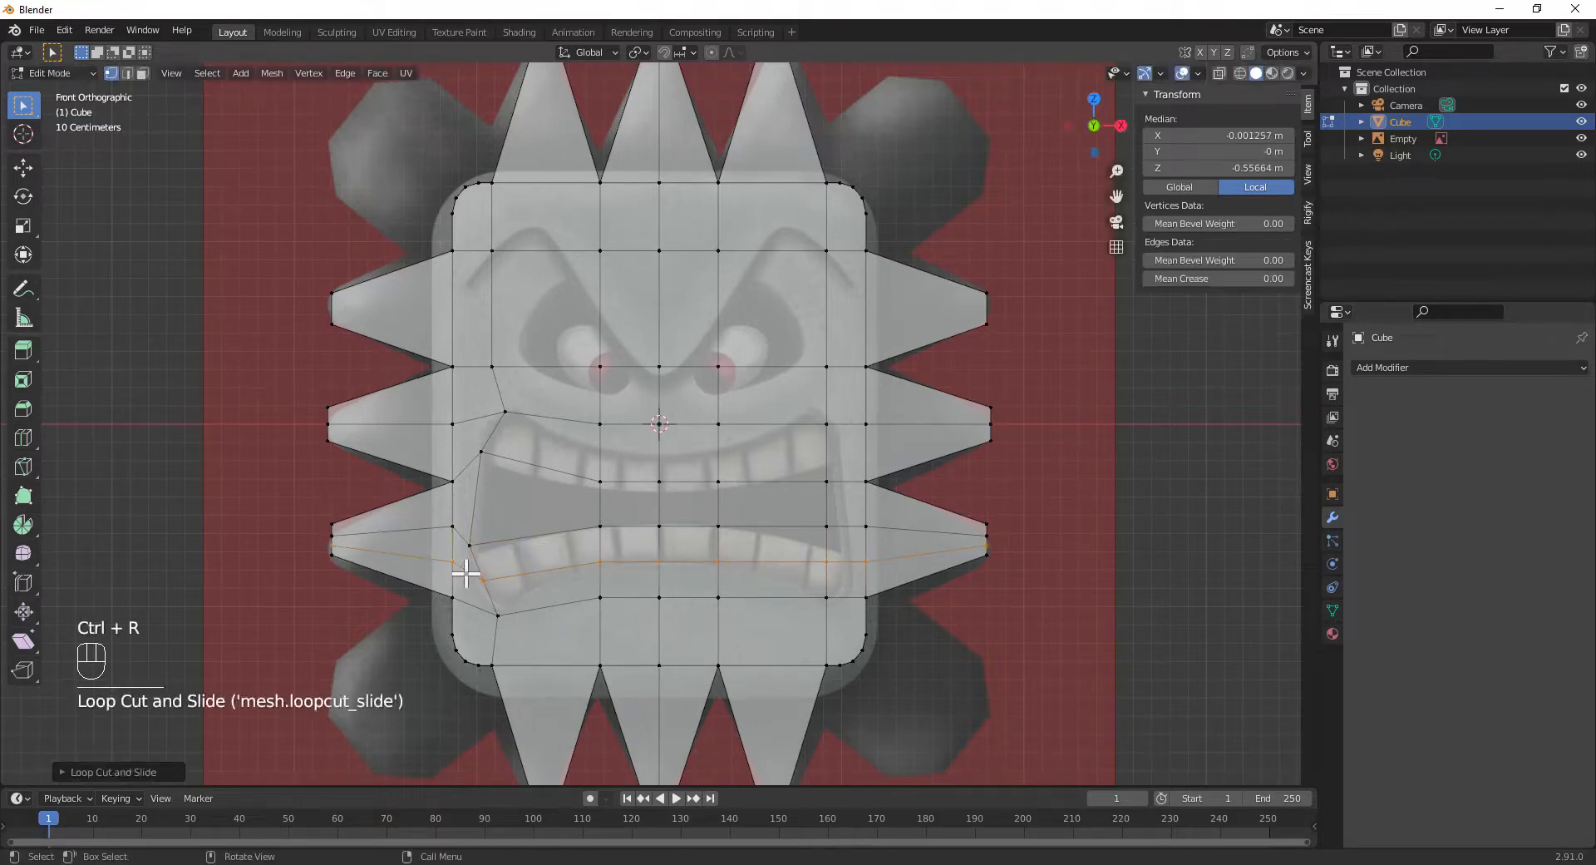
left_click(481, 582)
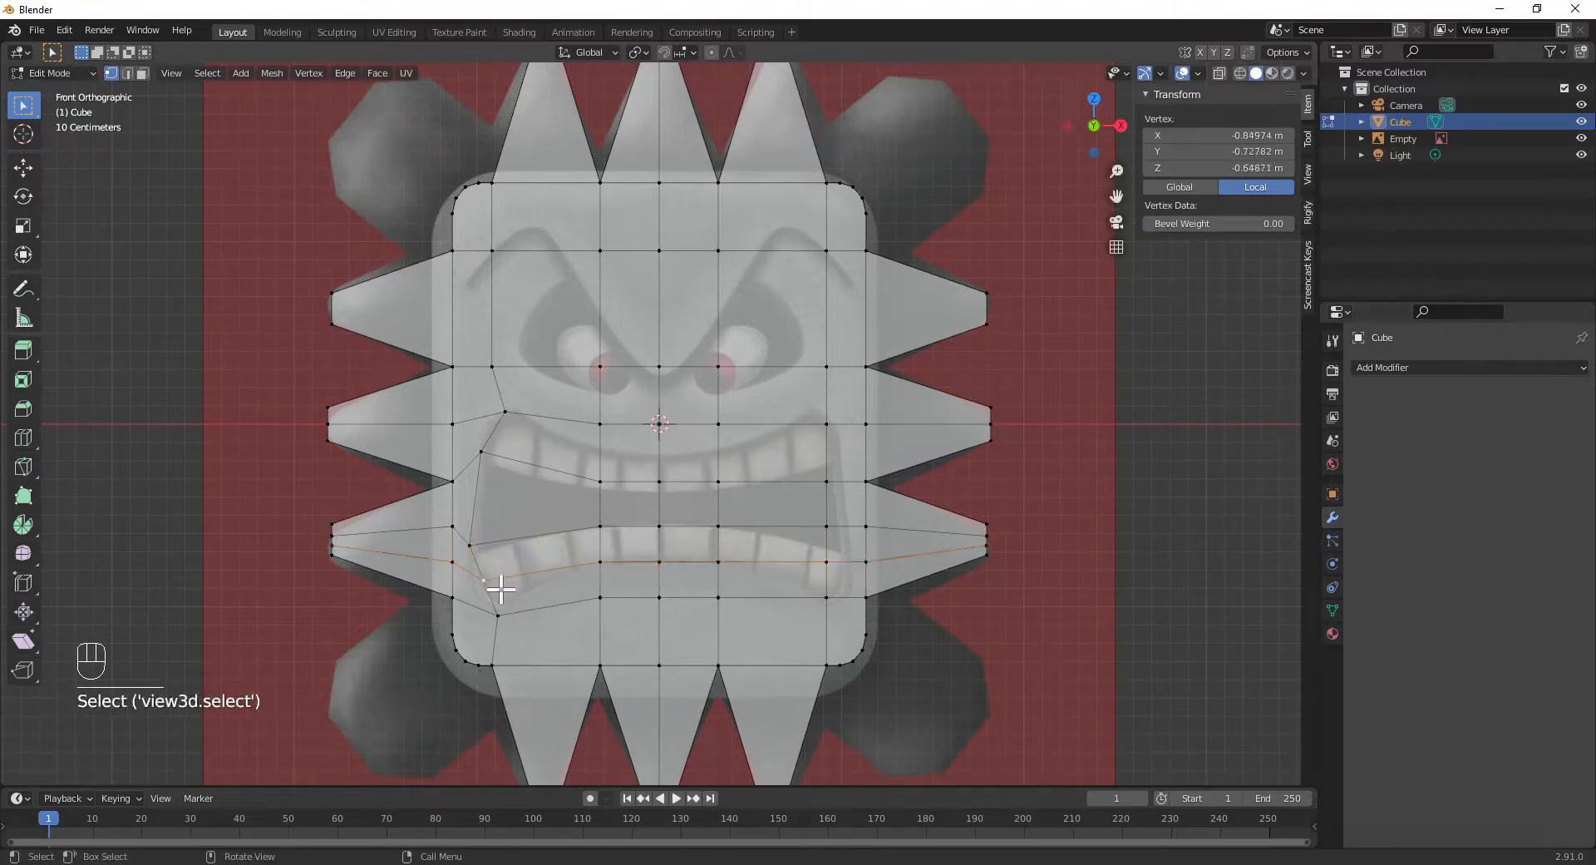
key("g")
left_click(489, 591)
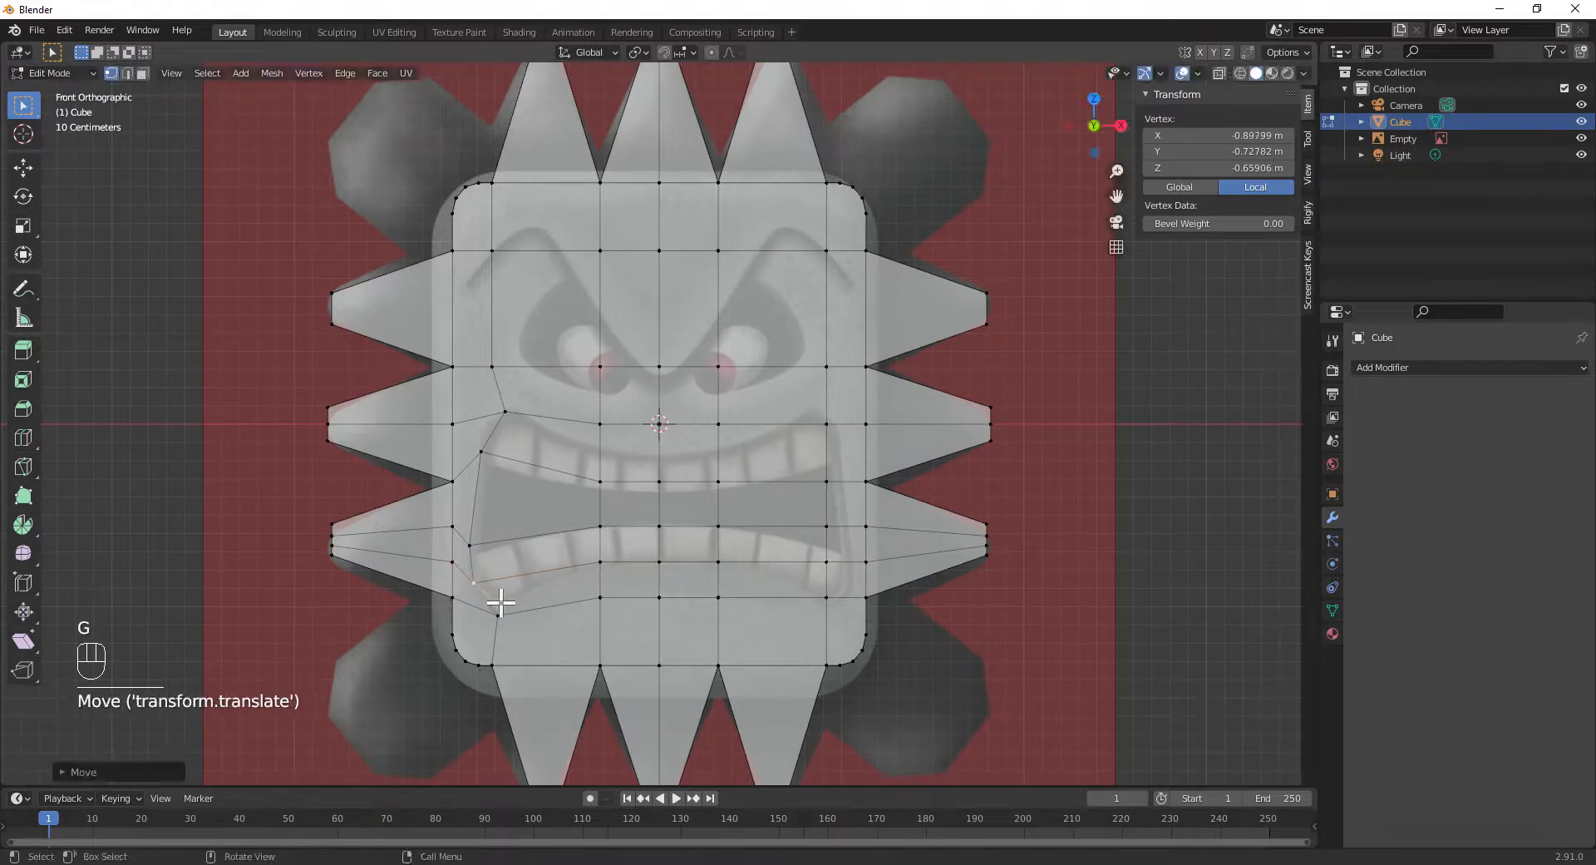
- Move the lower-lip and lower-teeth vertices of the column left of centre outward and up along the mouth's curve
left_click(597, 600)
key("g")
left_click(566, 581)
left_click(594, 559)
key("g")
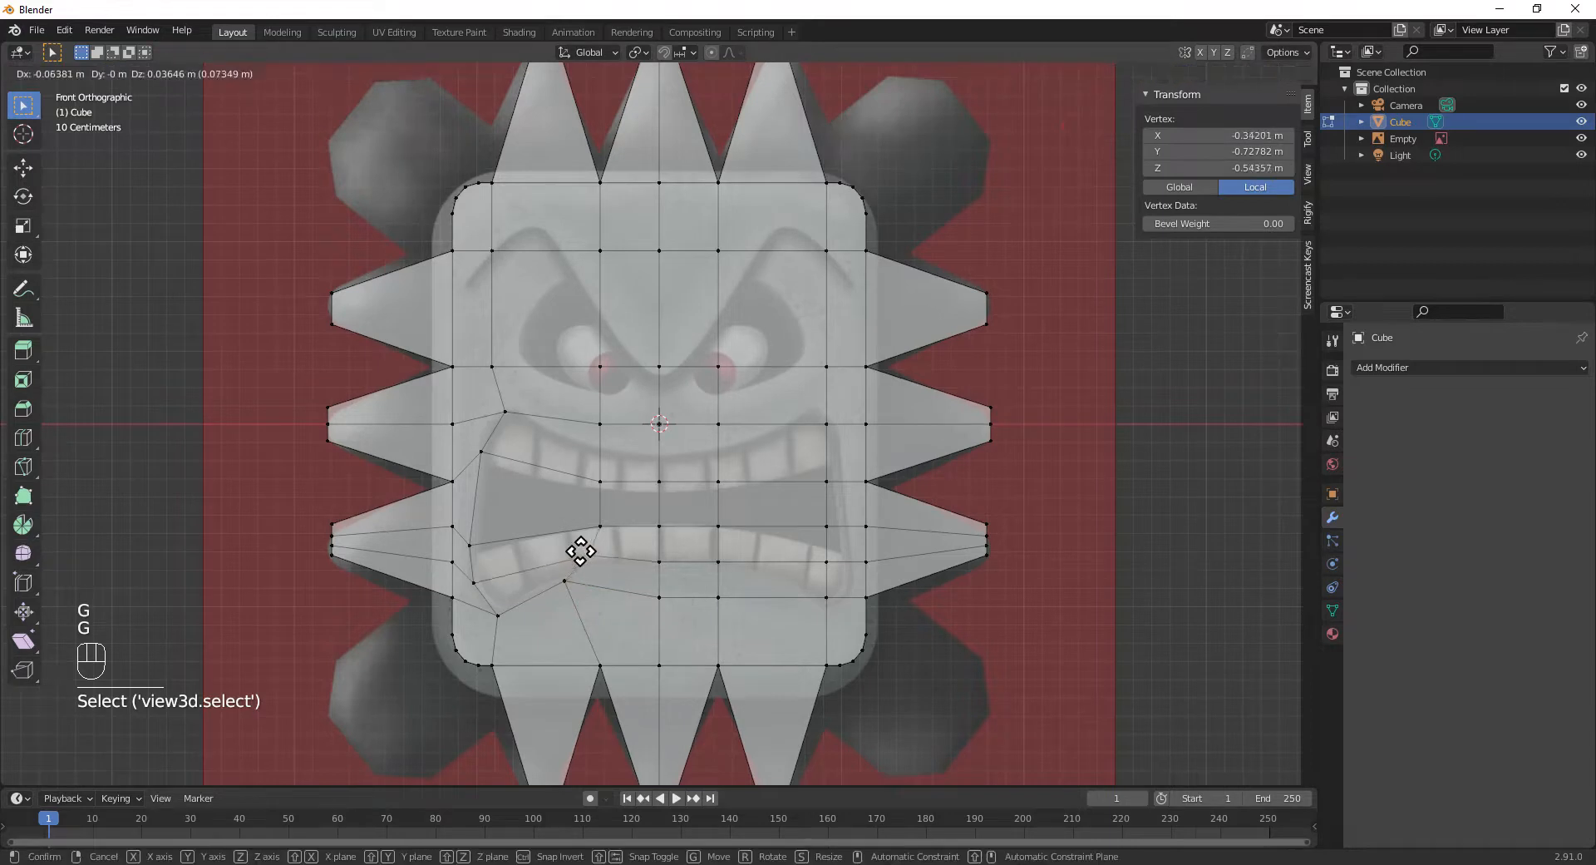
left_click(556, 545)
- Align the lower teeth's upper edge by moving its left-of-centre vertex and its left end vertex onto the reference
left_click(603, 523)
key("g")
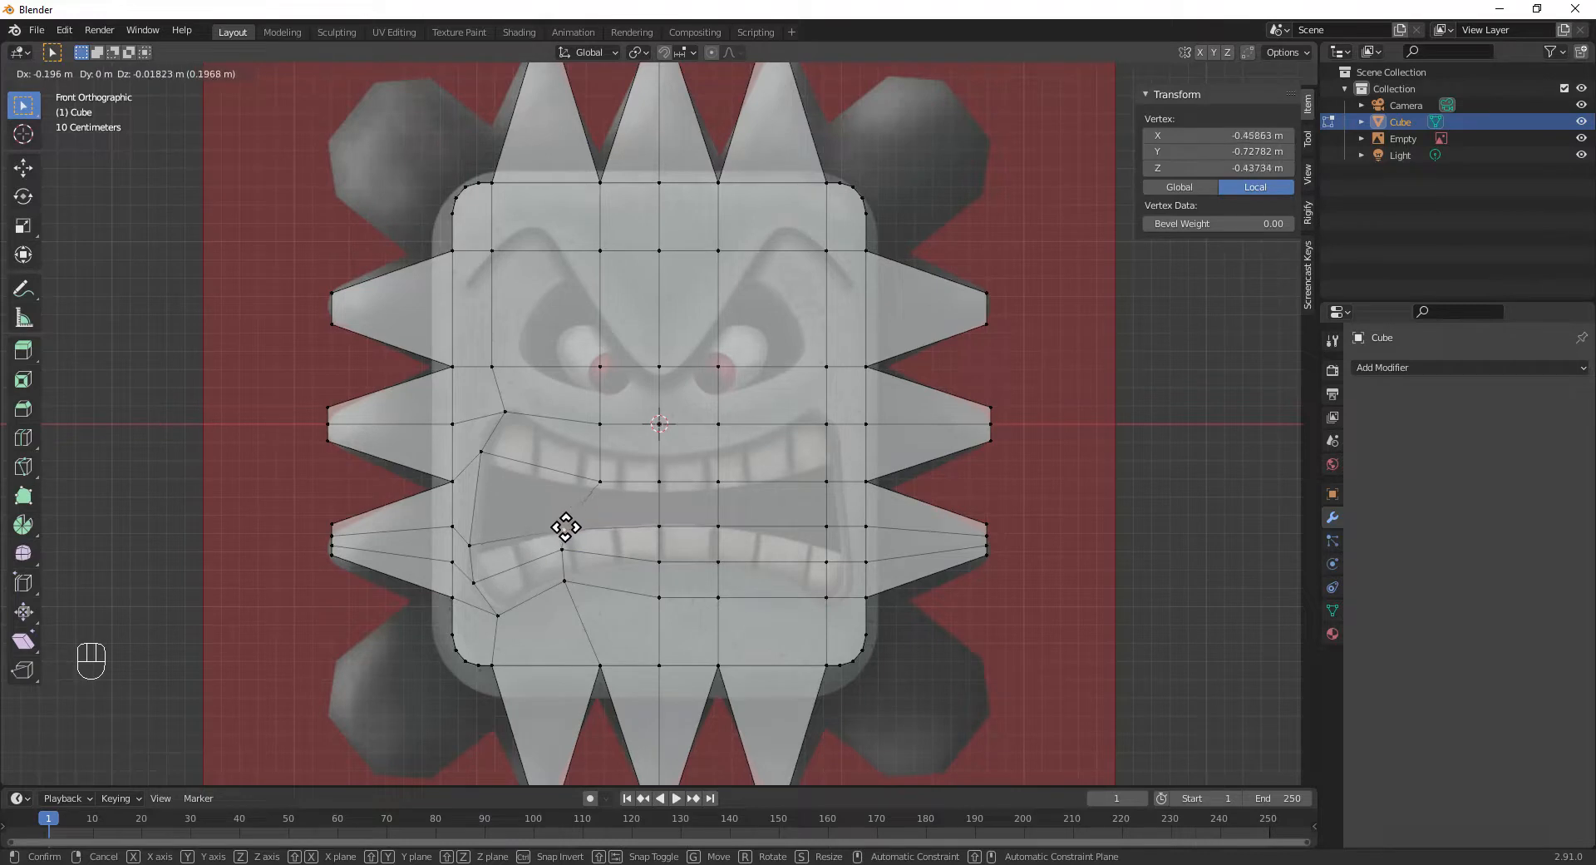
left_click(563, 528)
left_click(467, 547)
key("g")
left_click(473, 556)
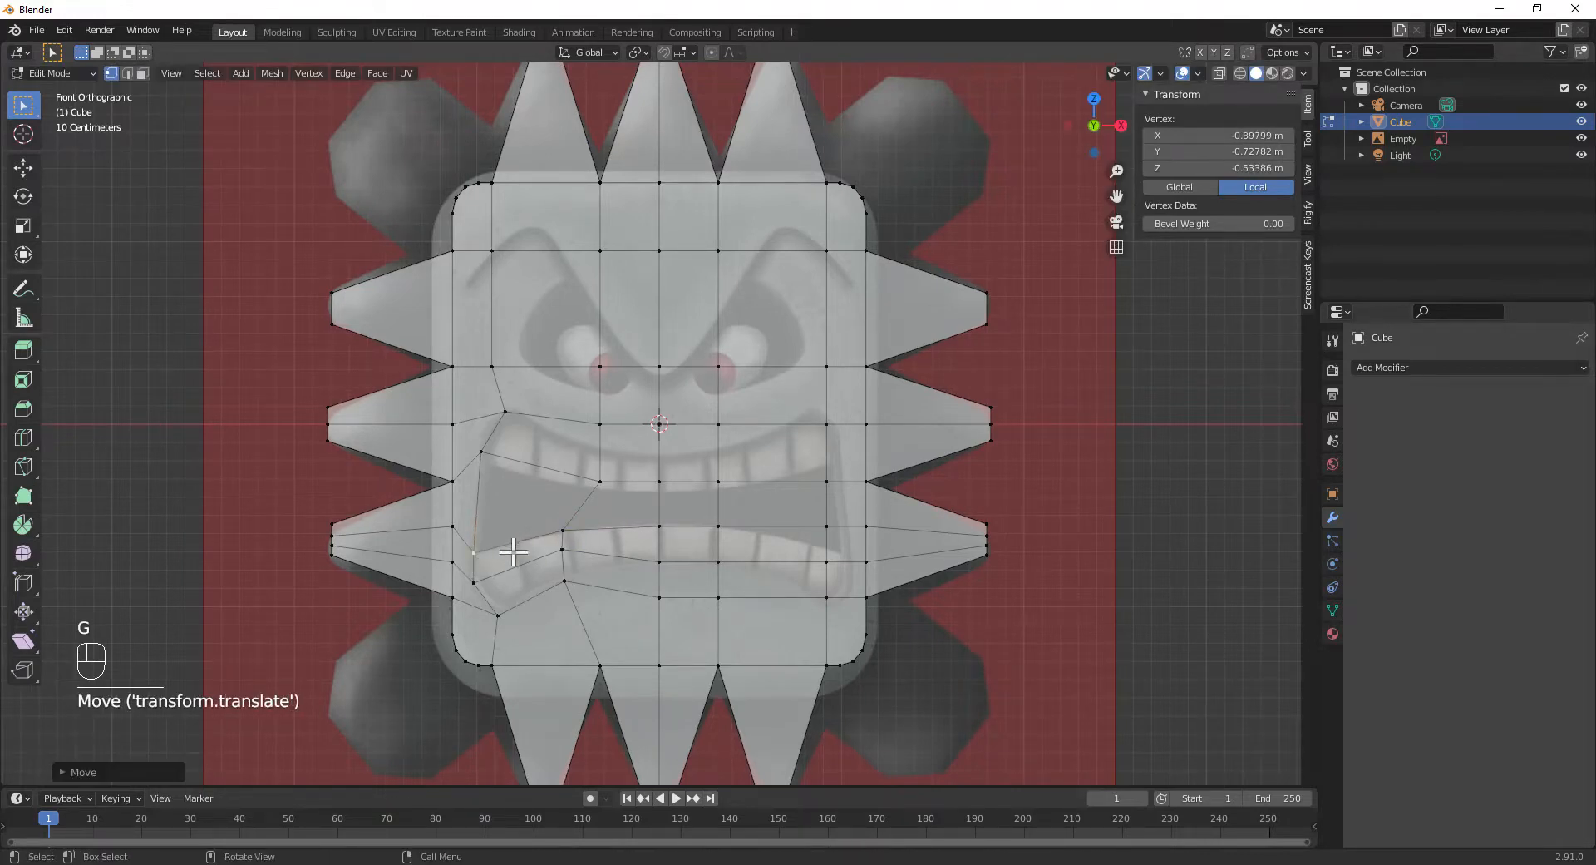
- Raise the three centre-column vertices at the lower teeth and lower lip to follow the mouth's arch
left_click(662, 526)
key("g")
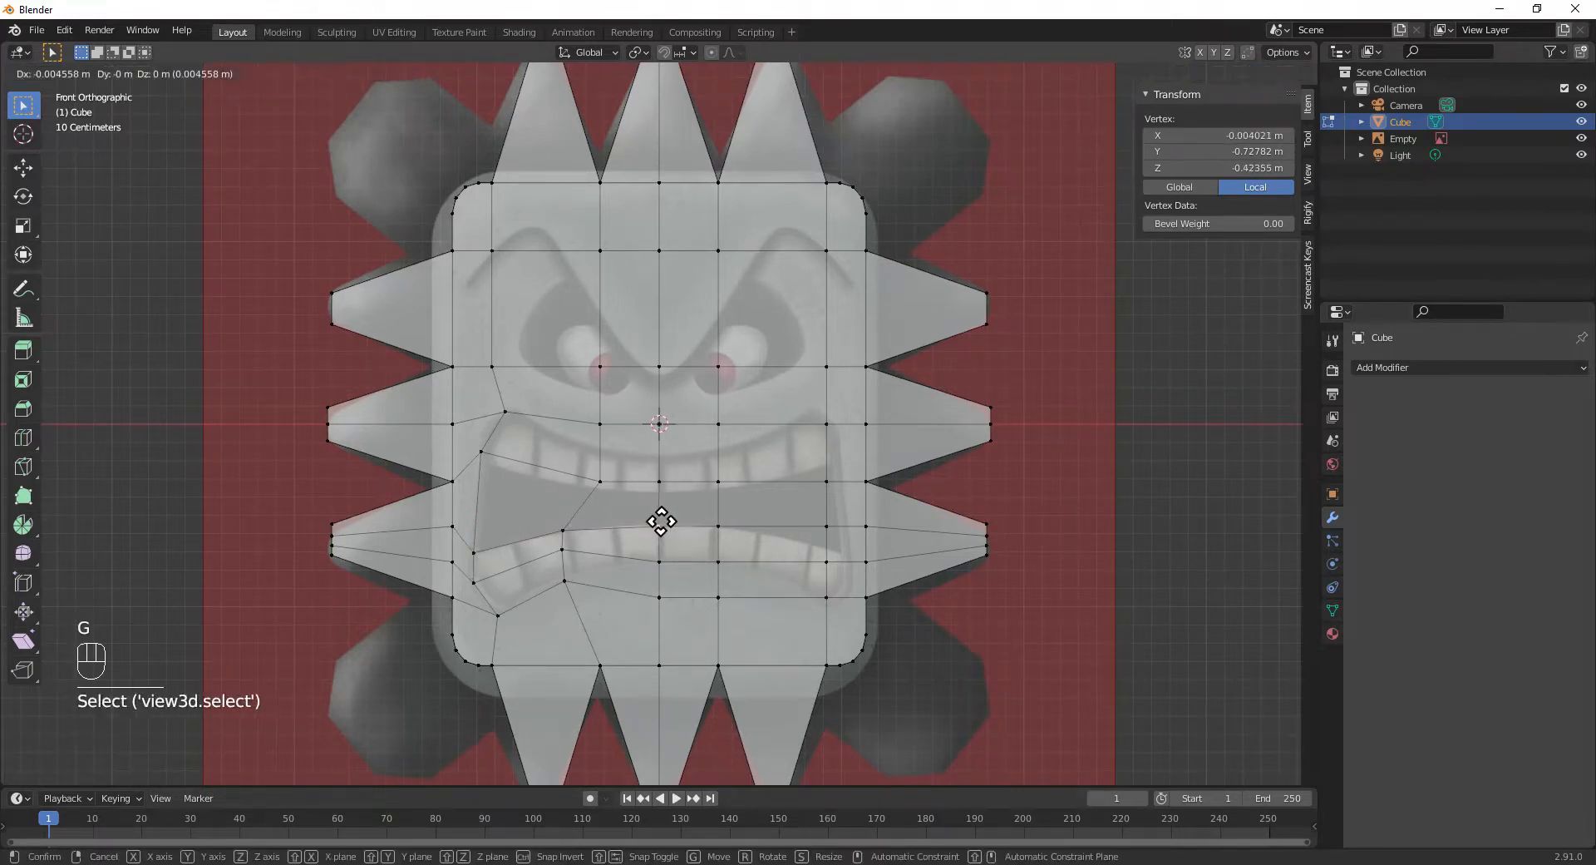
left_click(662, 516)
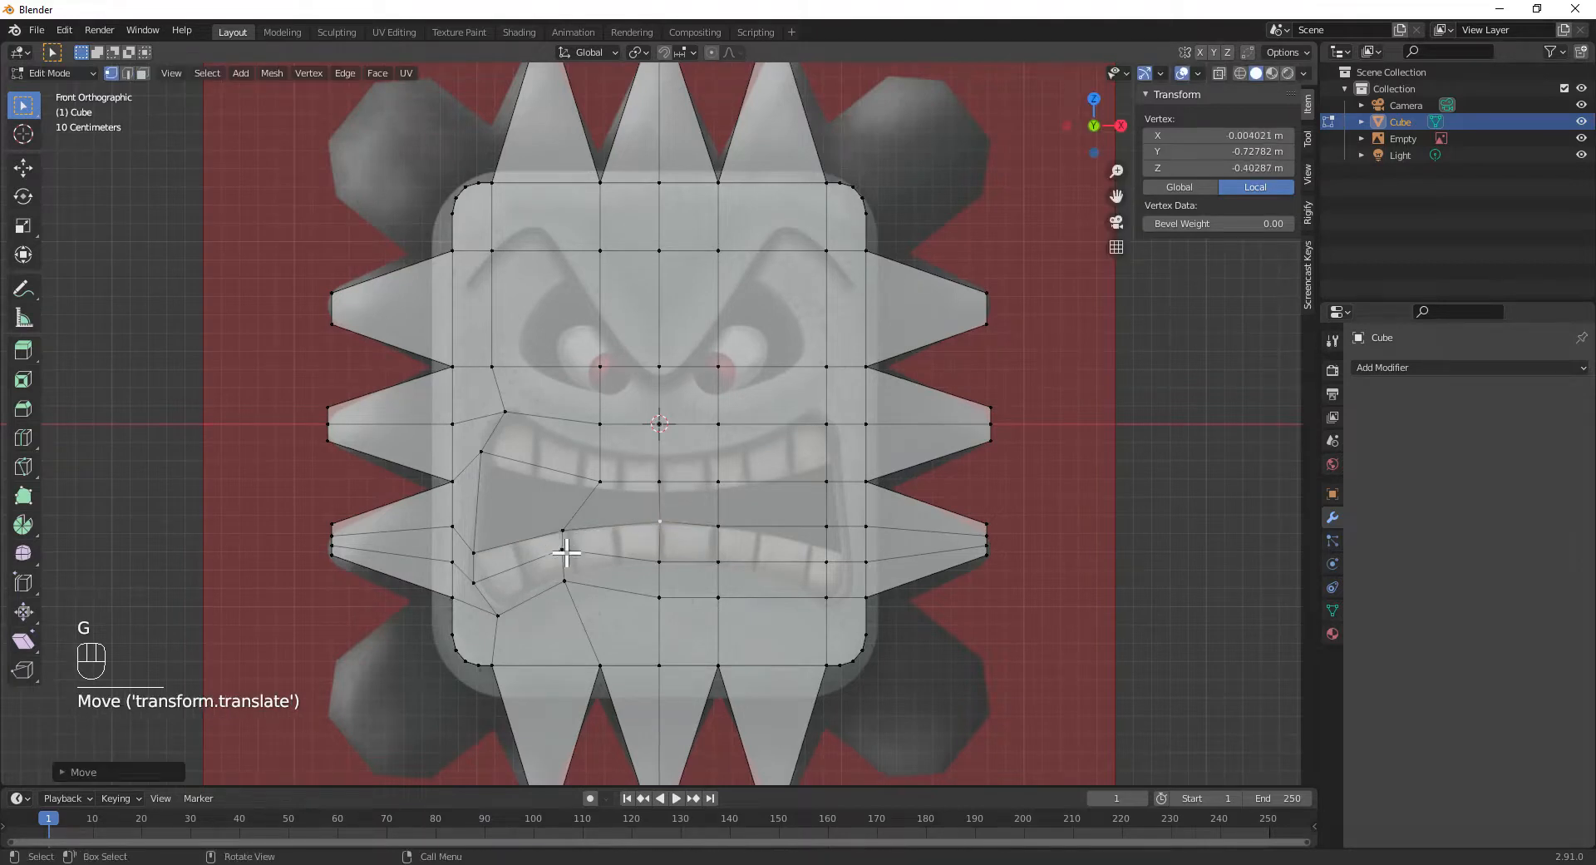
left_click(659, 559)
key("g")
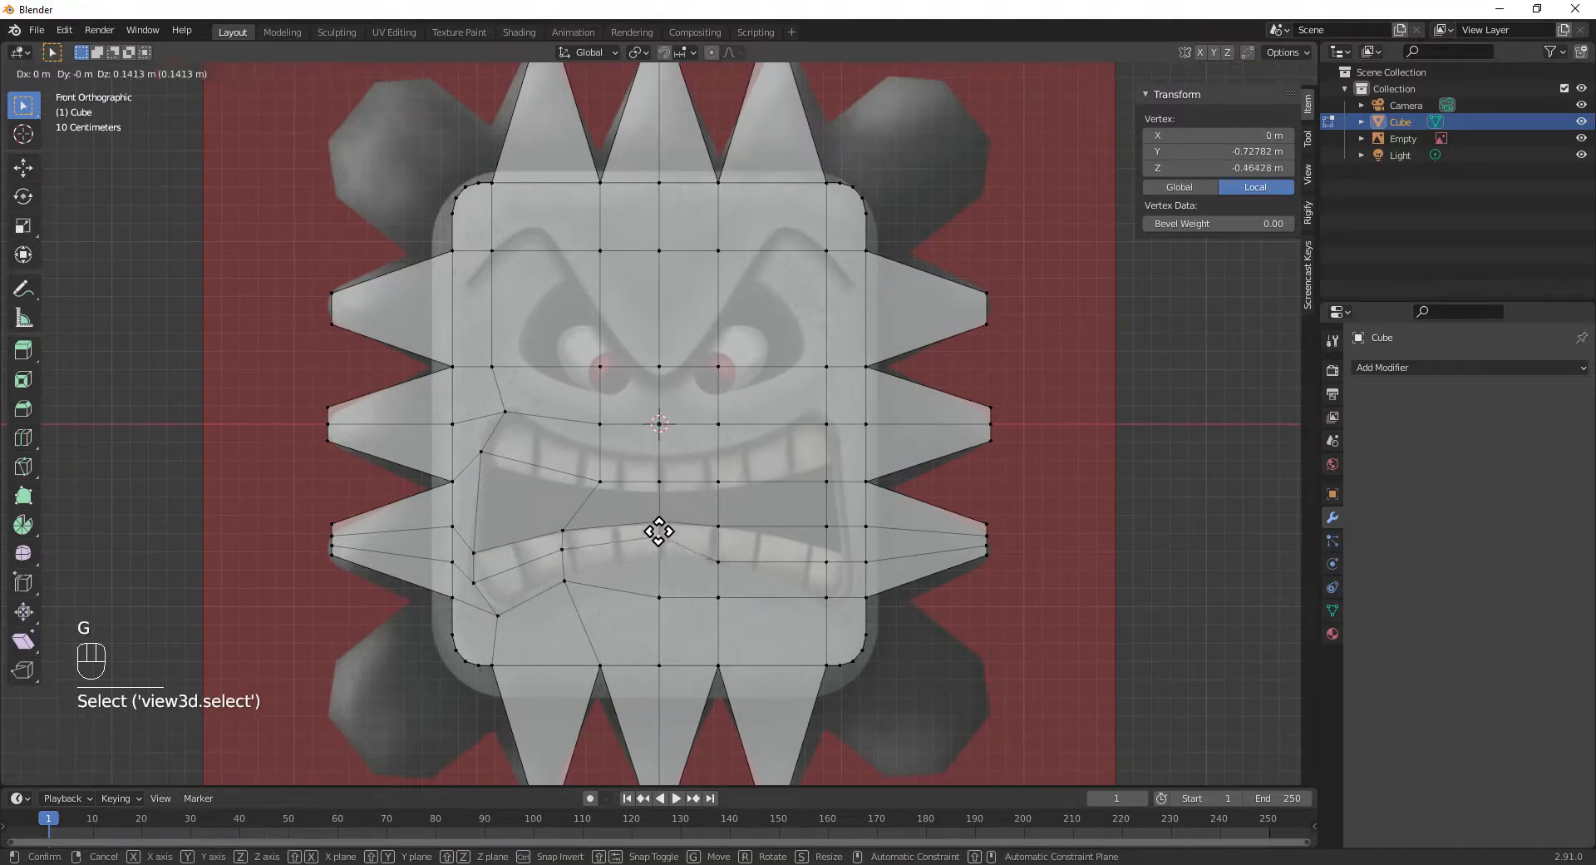
left_click(659, 530)
left_click(657, 594)
key("g")
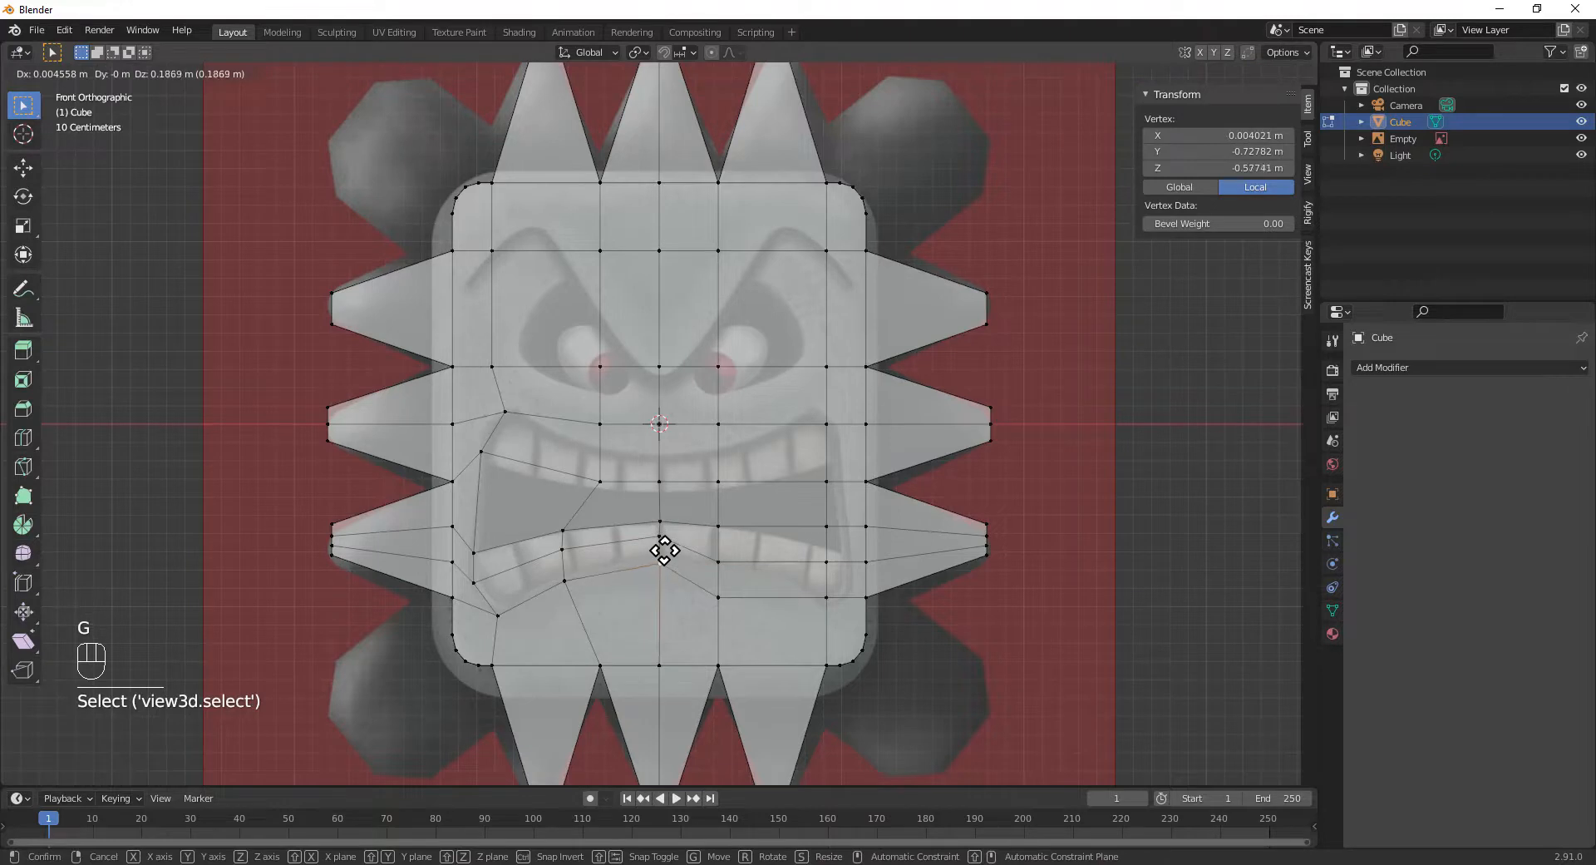
left_click(663, 551)
- Raise the middle lower-teeth vertex and the lower-lip vertex of the column right of centre to match the arch
left_click(720, 560)
key("g")
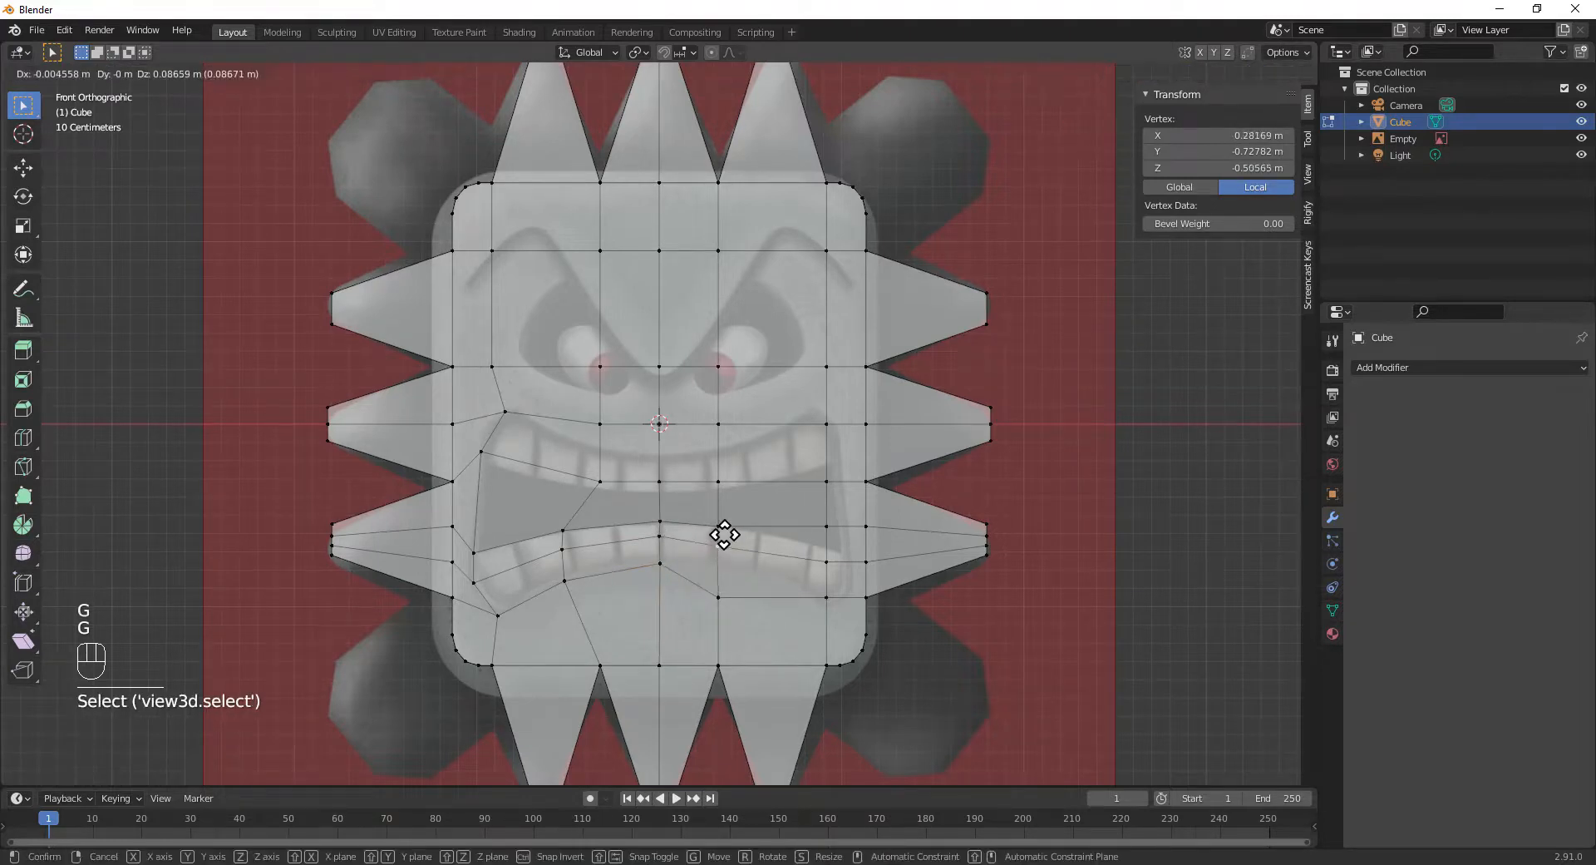
left_click(730, 554)
left_click(716, 593)
key("g")
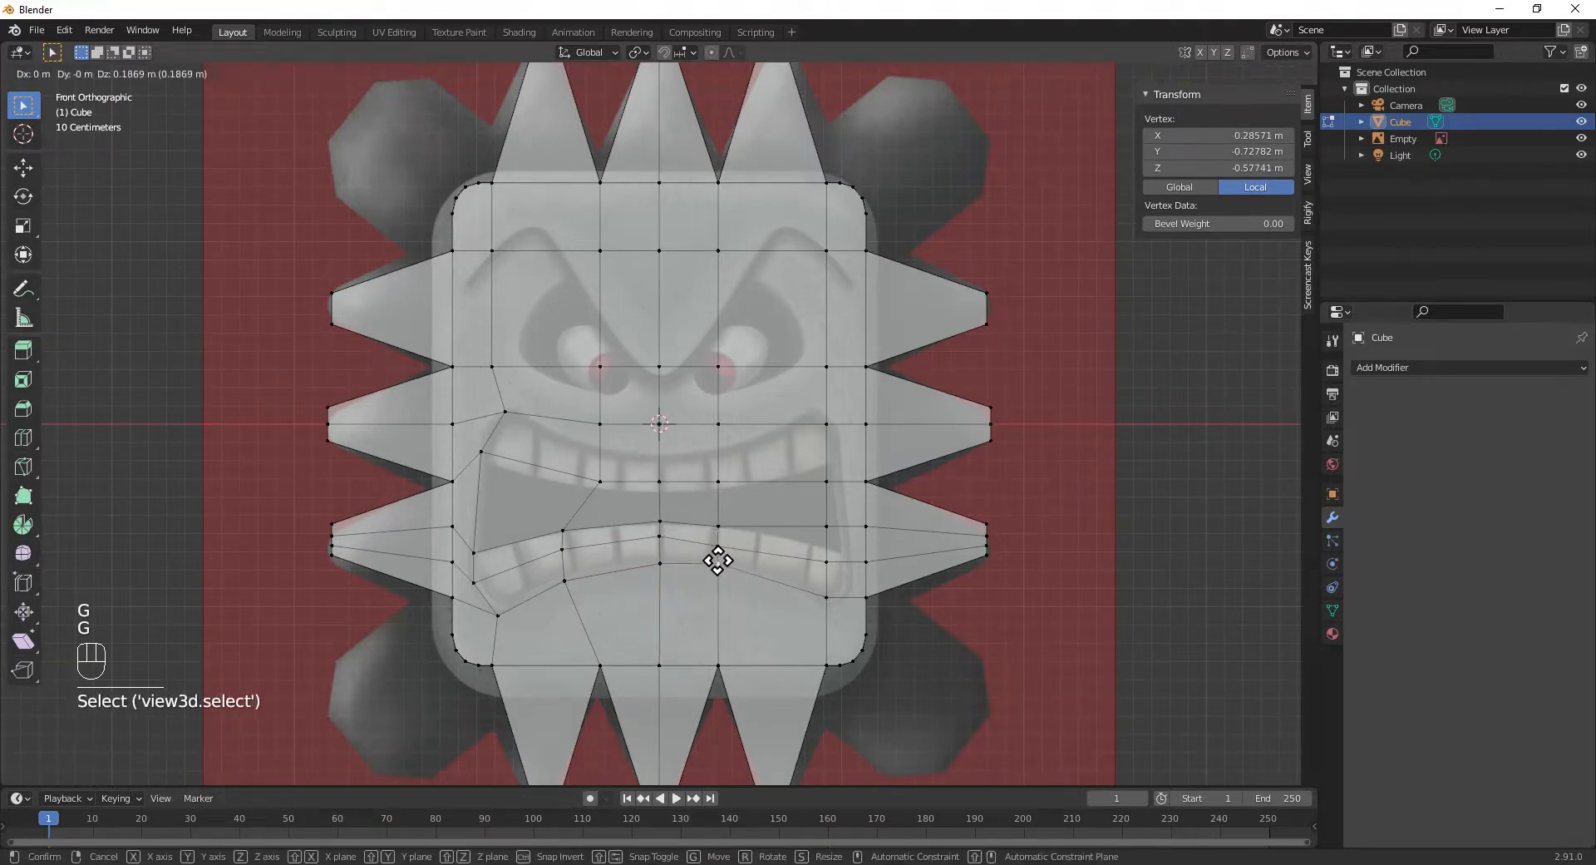
left_click(716, 566)
- Move the lower-lip vertex and the two lower-teeth vertices at the mouth's right end onto the reference outline
left_click(827, 593)
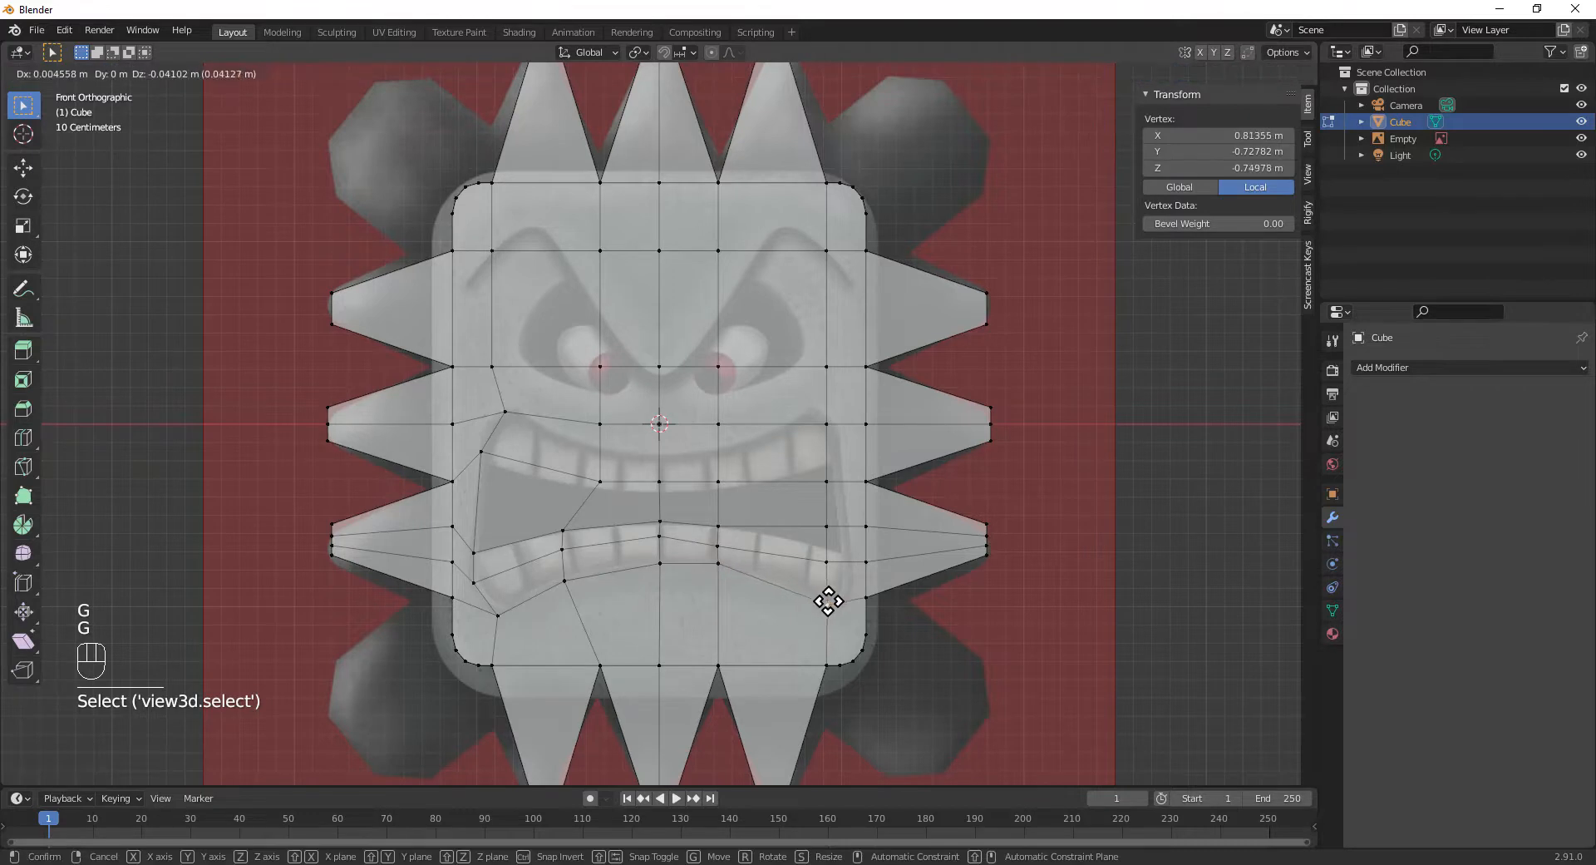
key("g")
left_click(829, 565)
key("g")
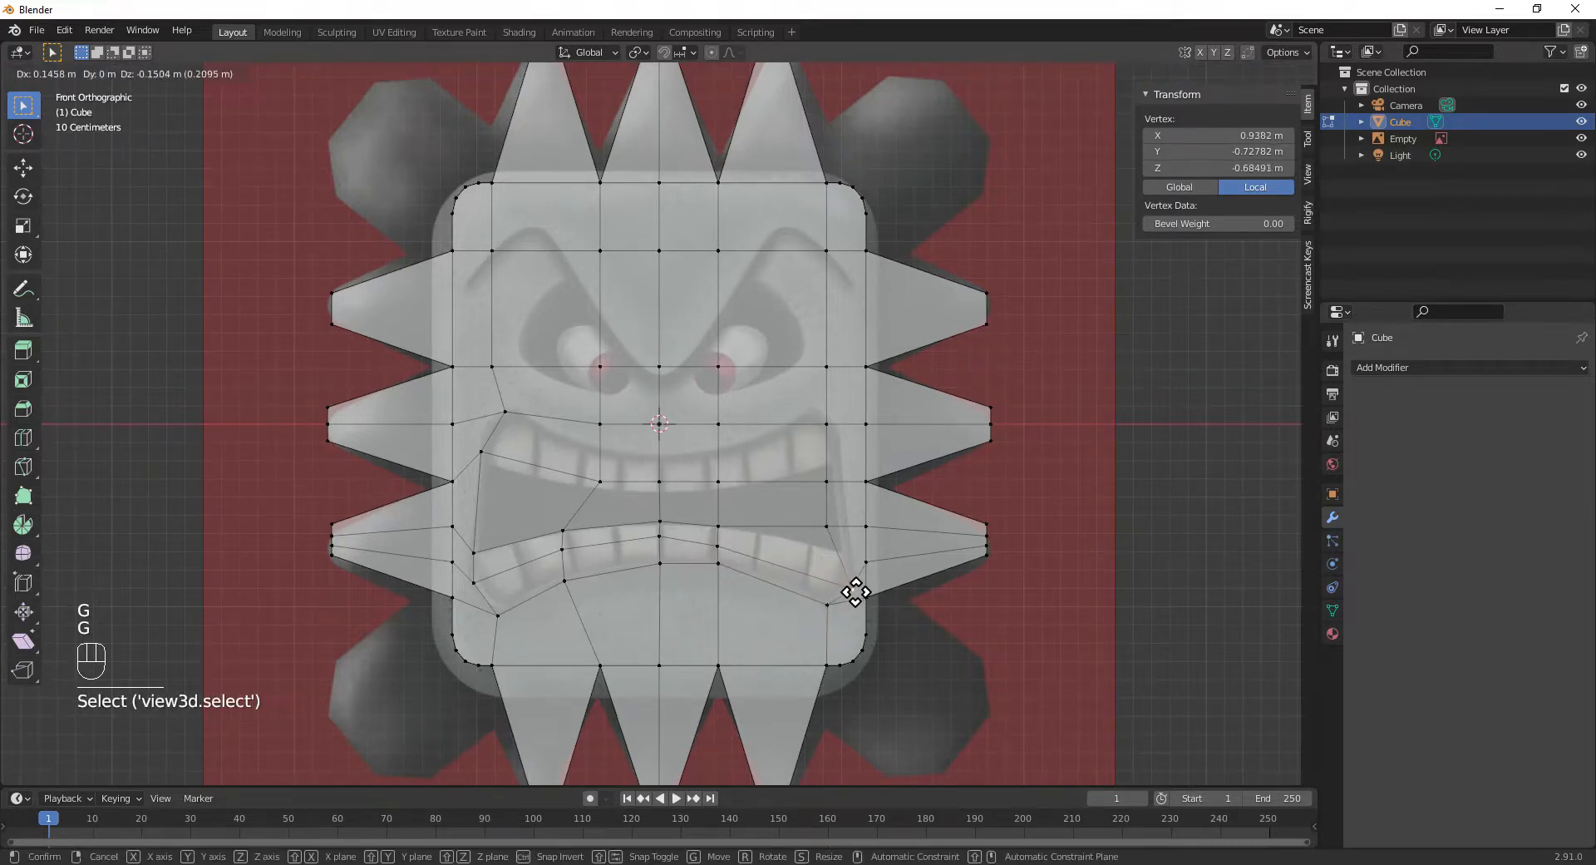
left_click(853, 587)
left_click(837, 528)
key("g")
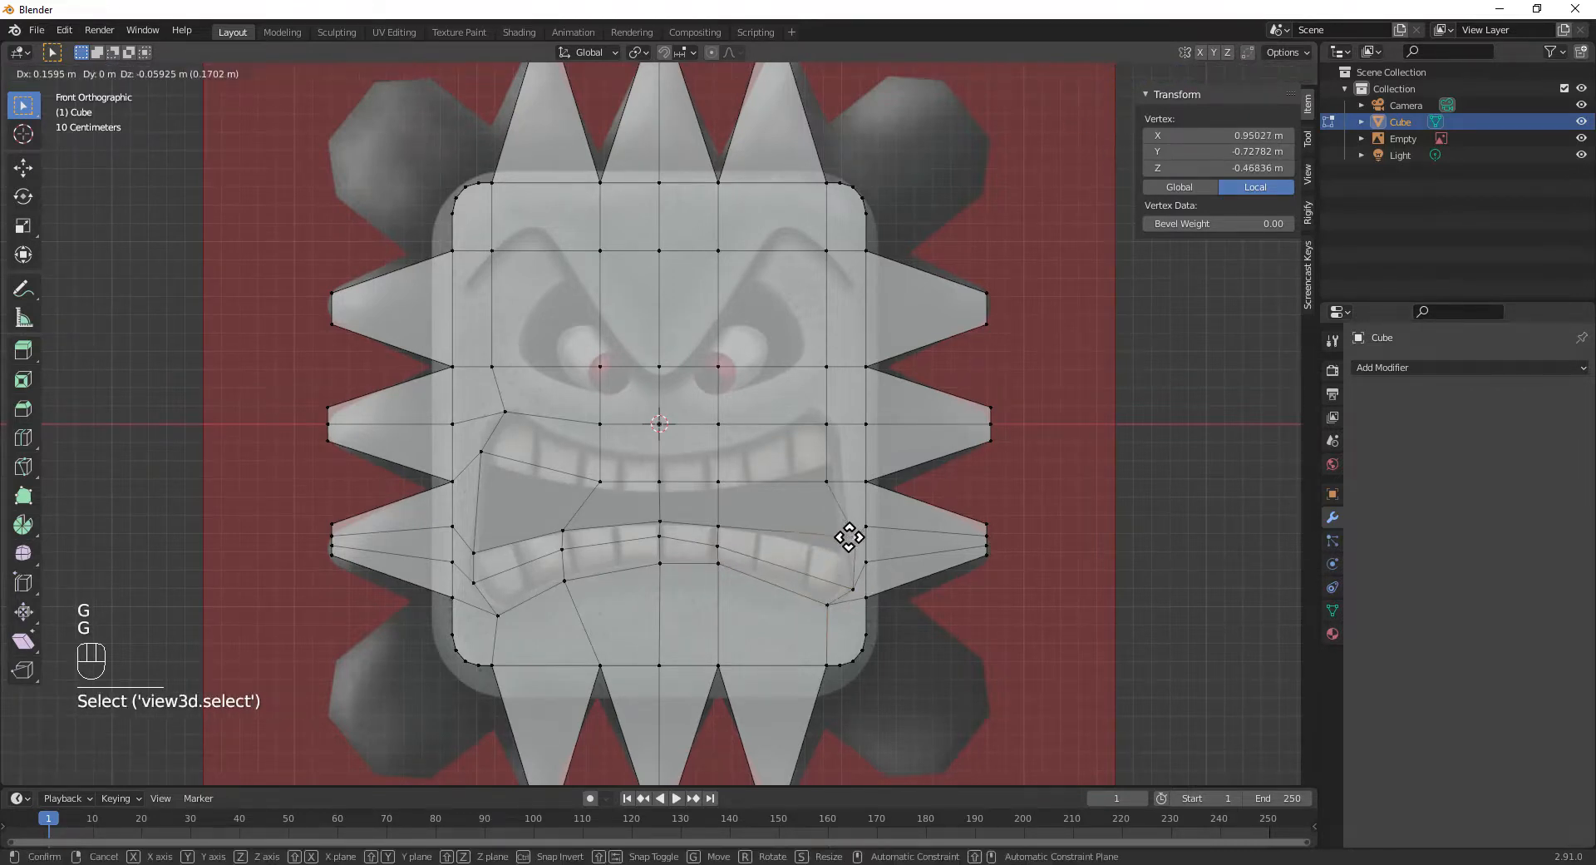
left_click(850, 539)
- Move the vertices at the right and left ends of the upper teeth's lower edge onto the mouth outline
left_click(824, 482)
key("g")
left_click(841, 466)
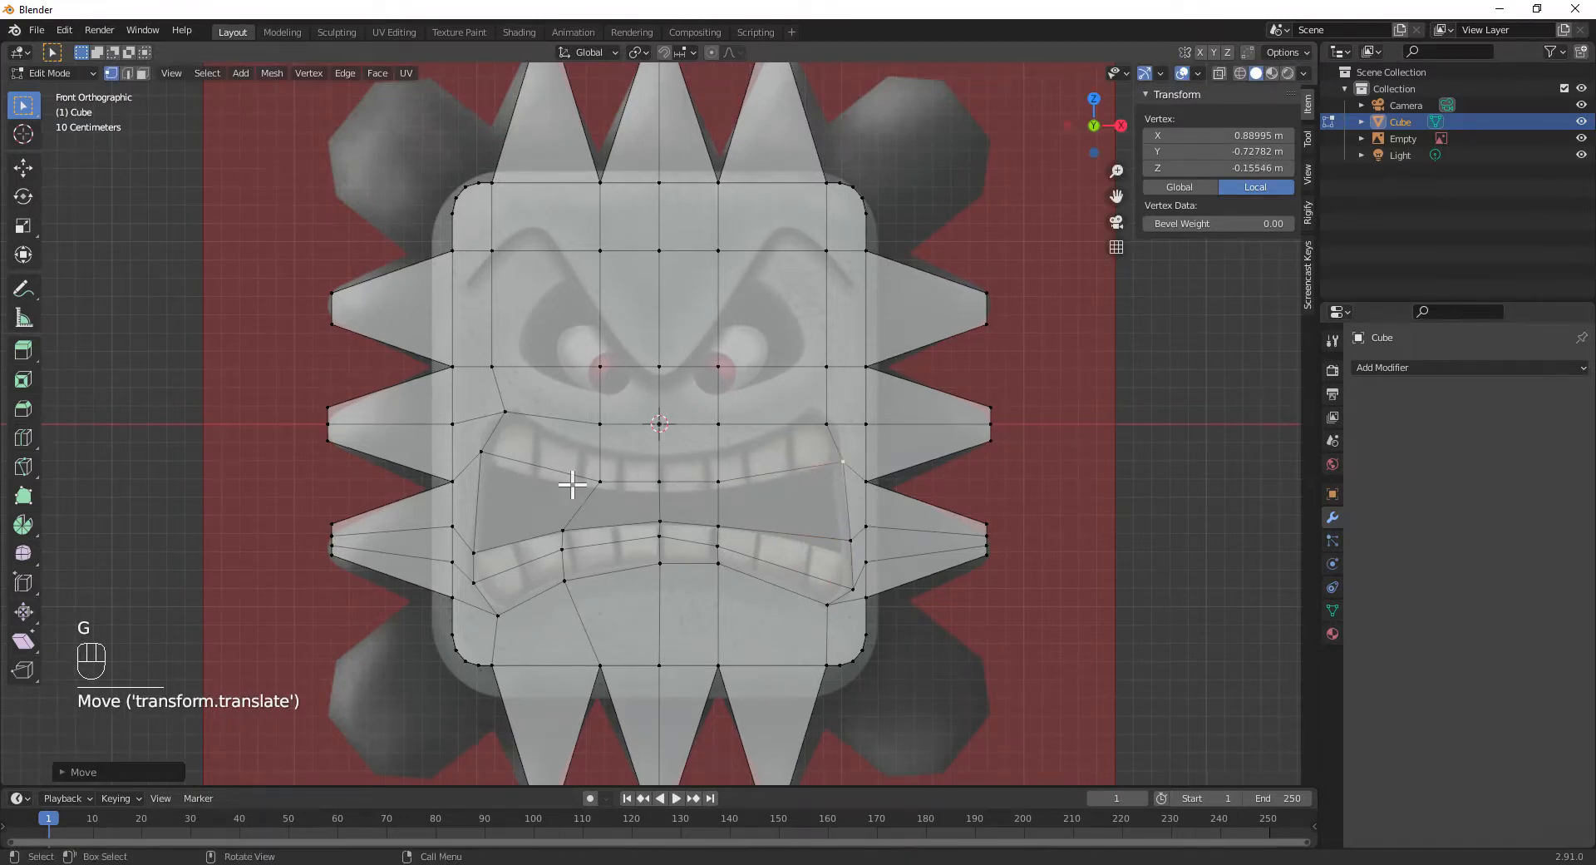
left_click(481, 452)
key("g")
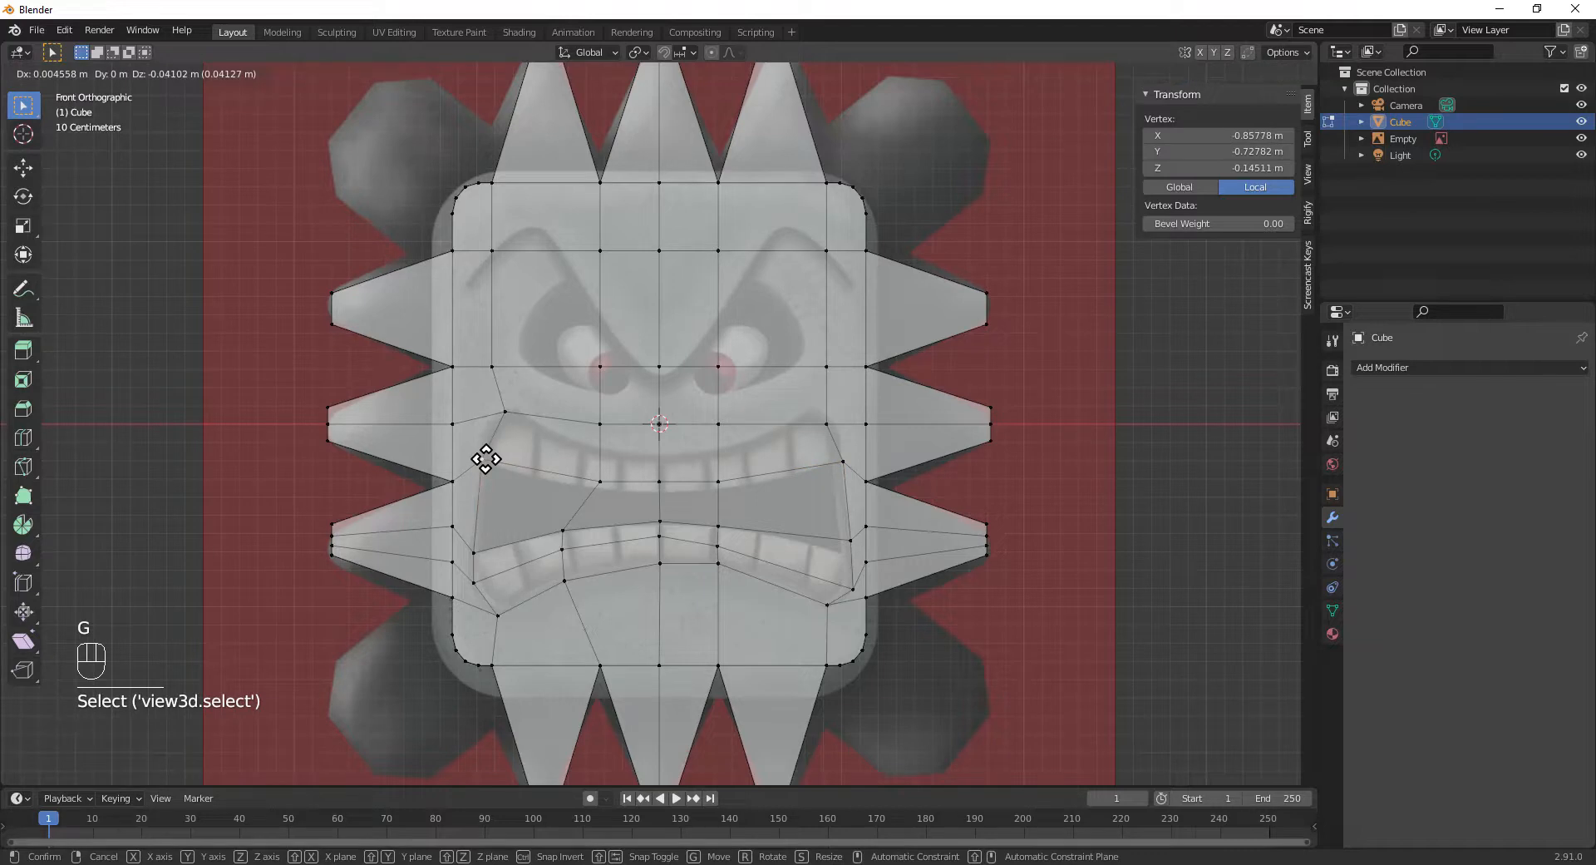
left_click(486, 458)
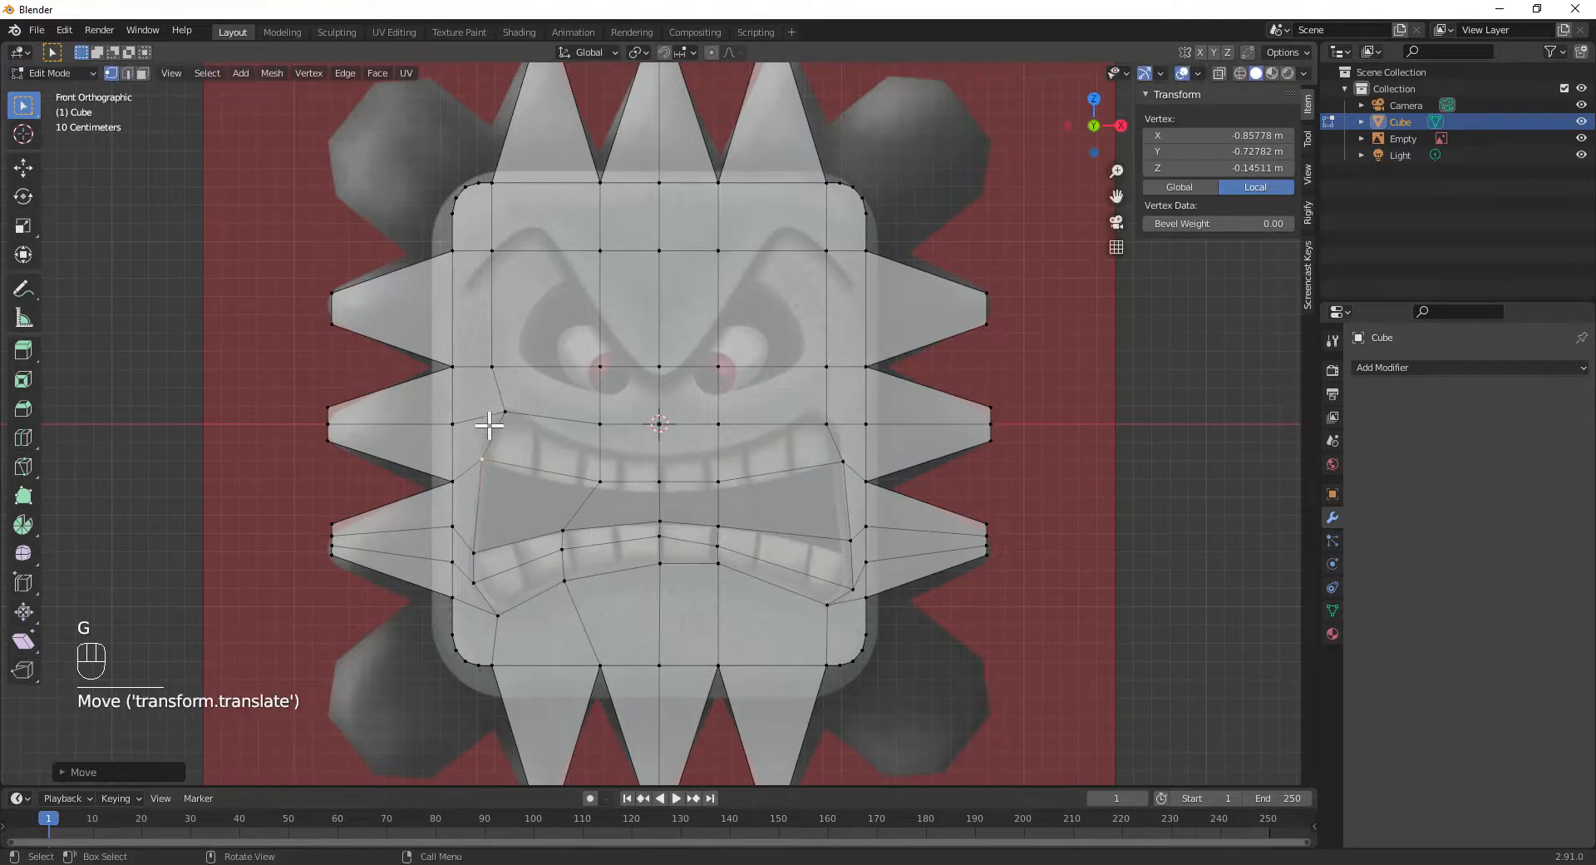
- Add a horizontal edge loop through the upper teeth and move its vertex at the mouth's left end onto the reference outline
key("ctrl+r")
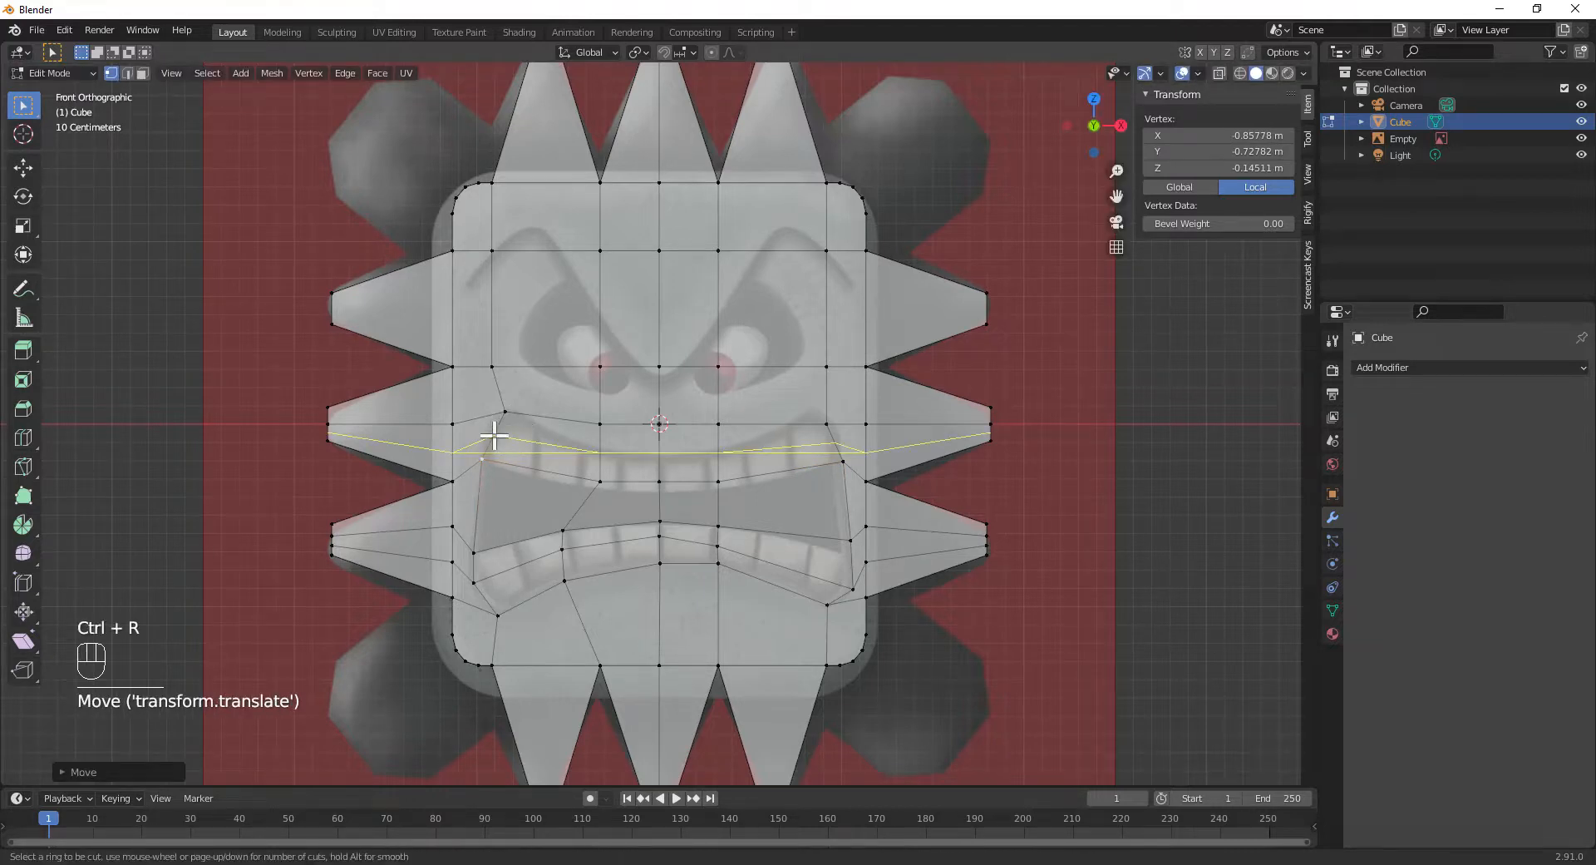
left_click(494, 434)
left_click(494, 434)
left_click(494, 434)
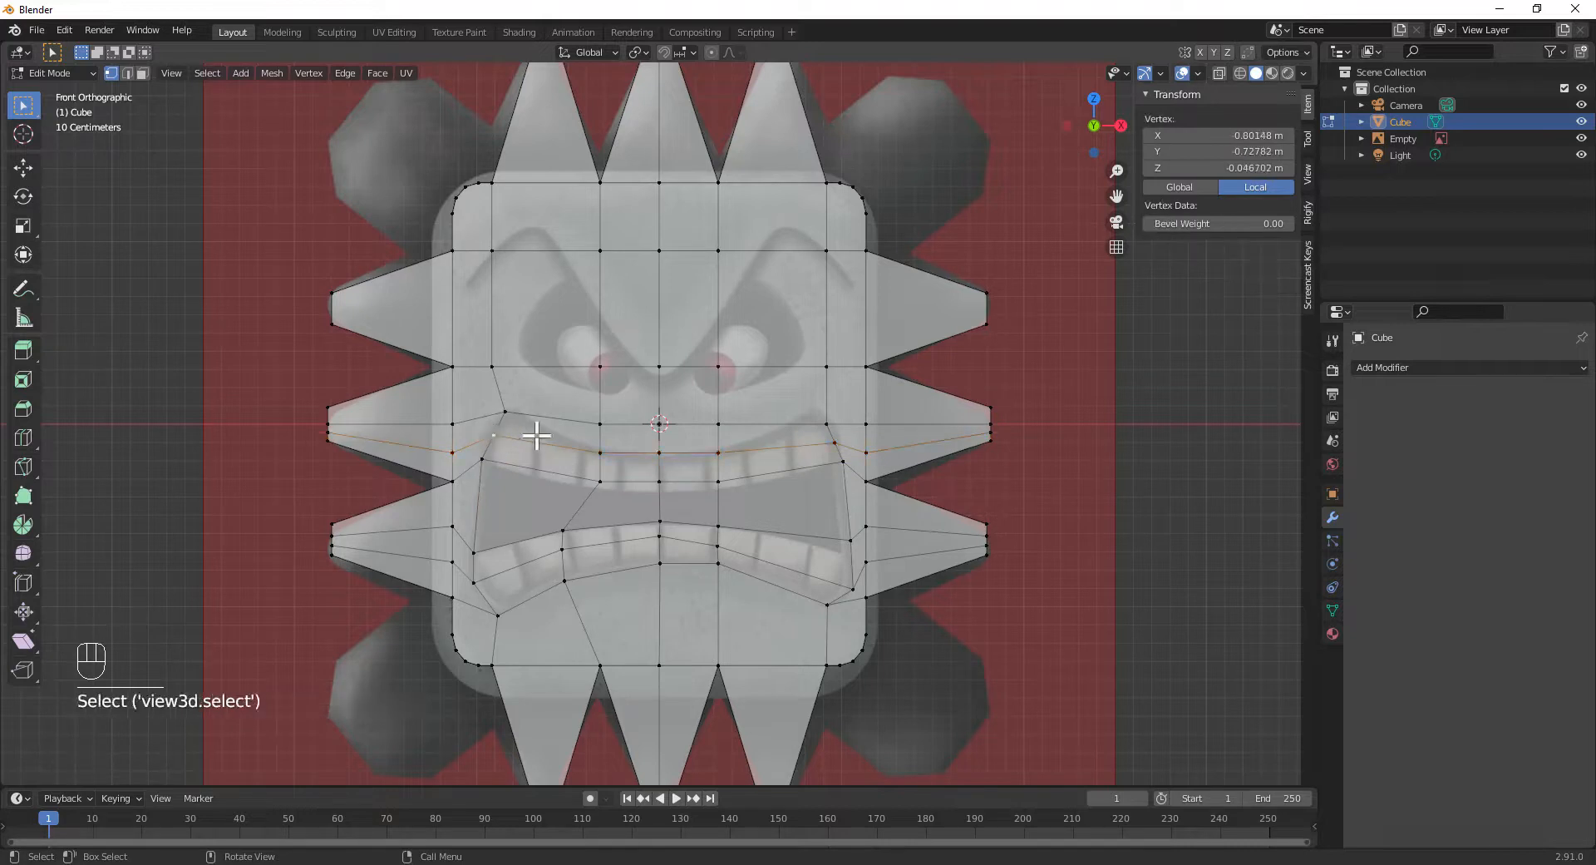
key("g")
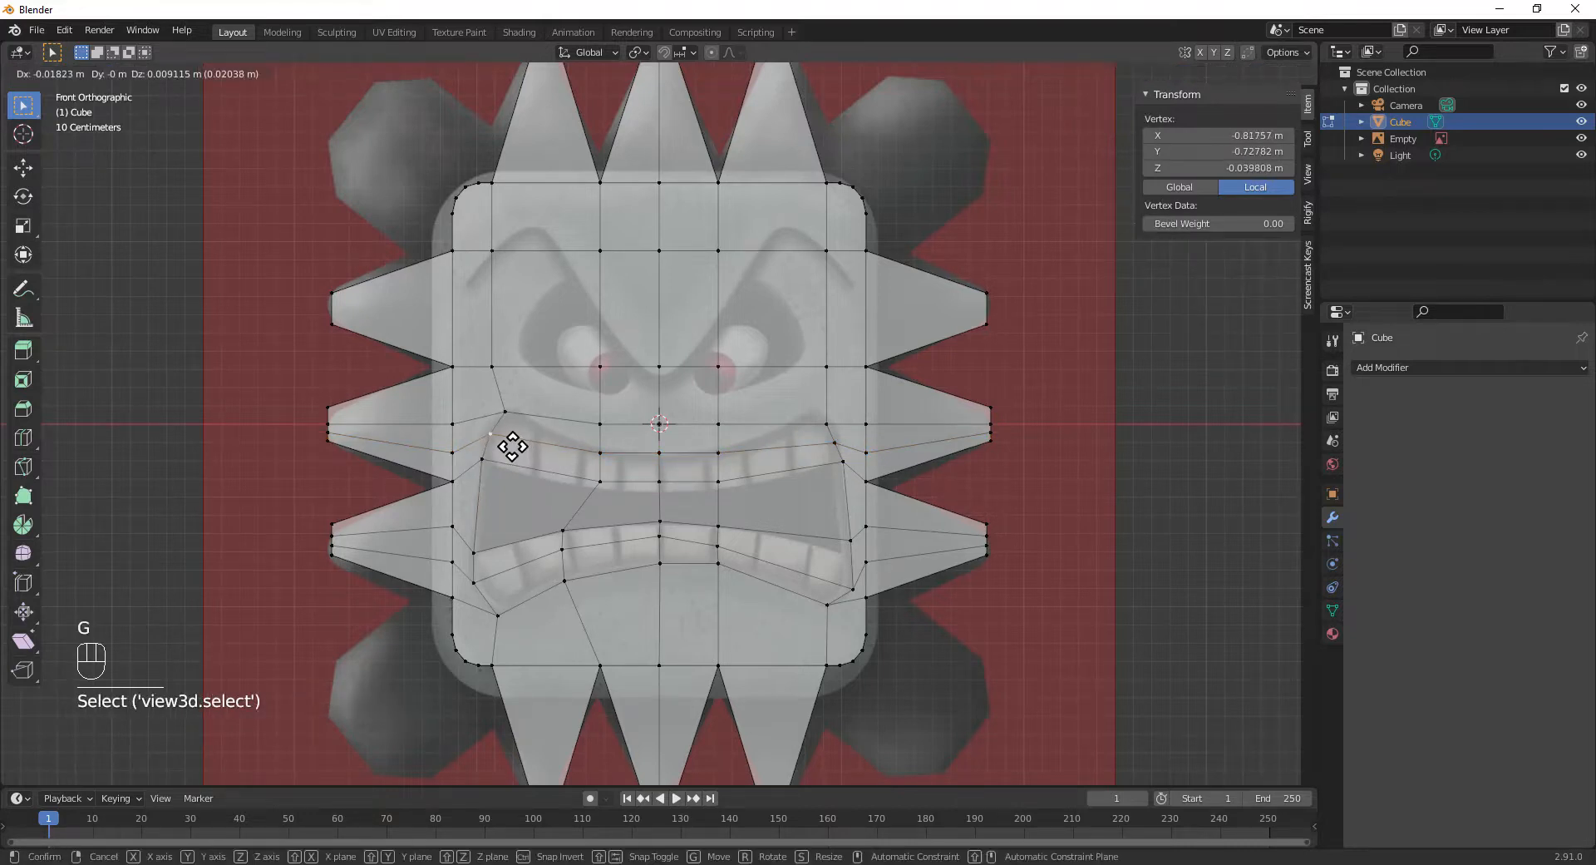
left_click(510, 447)
- Move the upper-lip vertex at the mouth's left corner inward onto the reference outline
left_click(507, 412)
key("g")
left_click(538, 409)
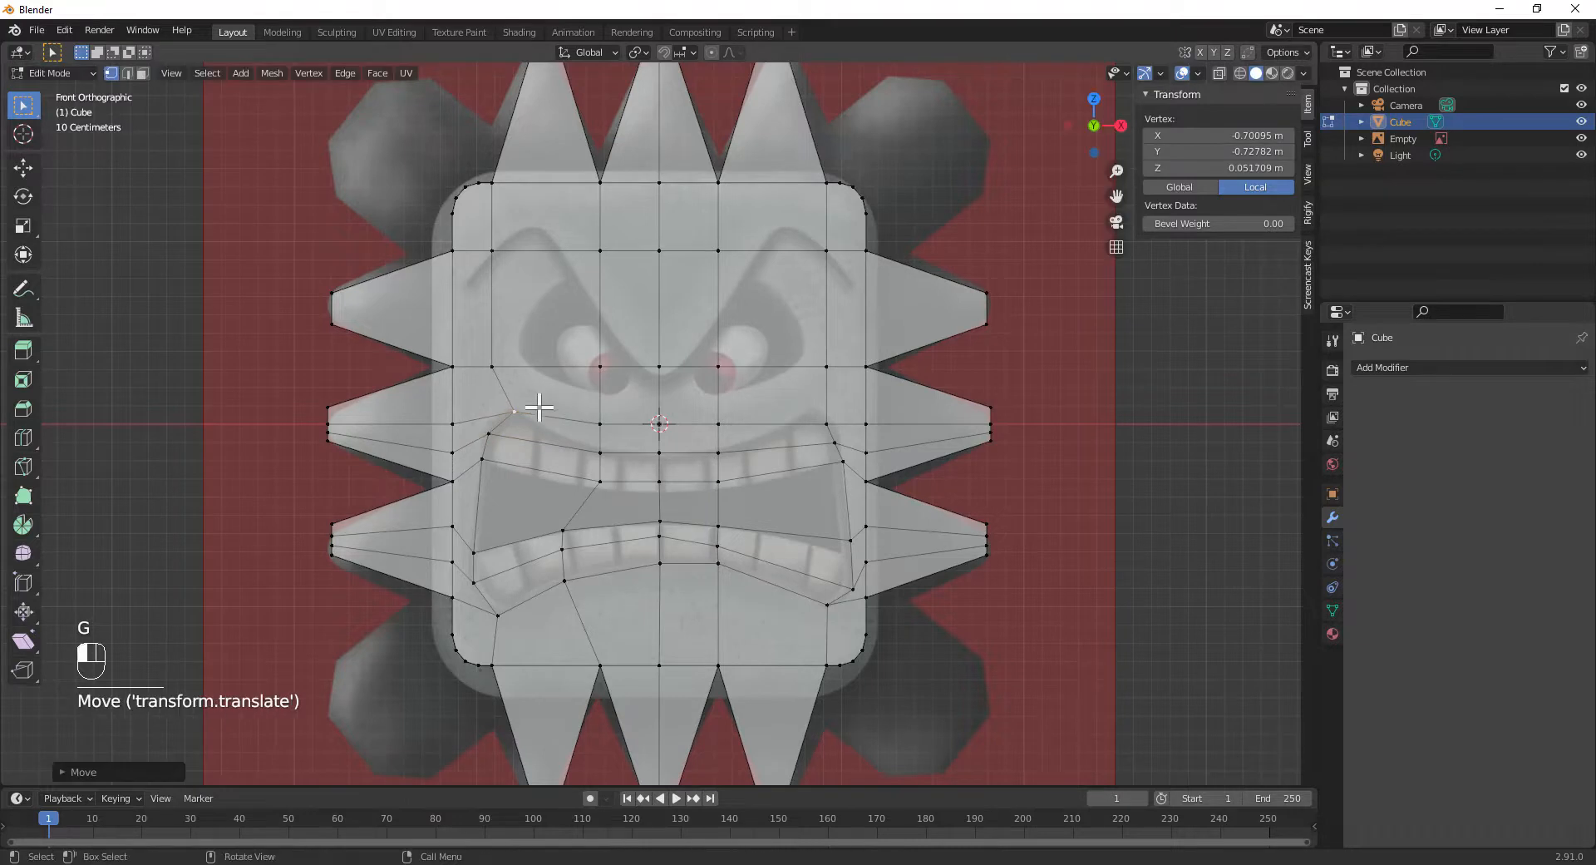
- Lower the three middle vertices of the upper-teeth edge loop to follow the teeth's curve
left_click(598, 449)
key("g")
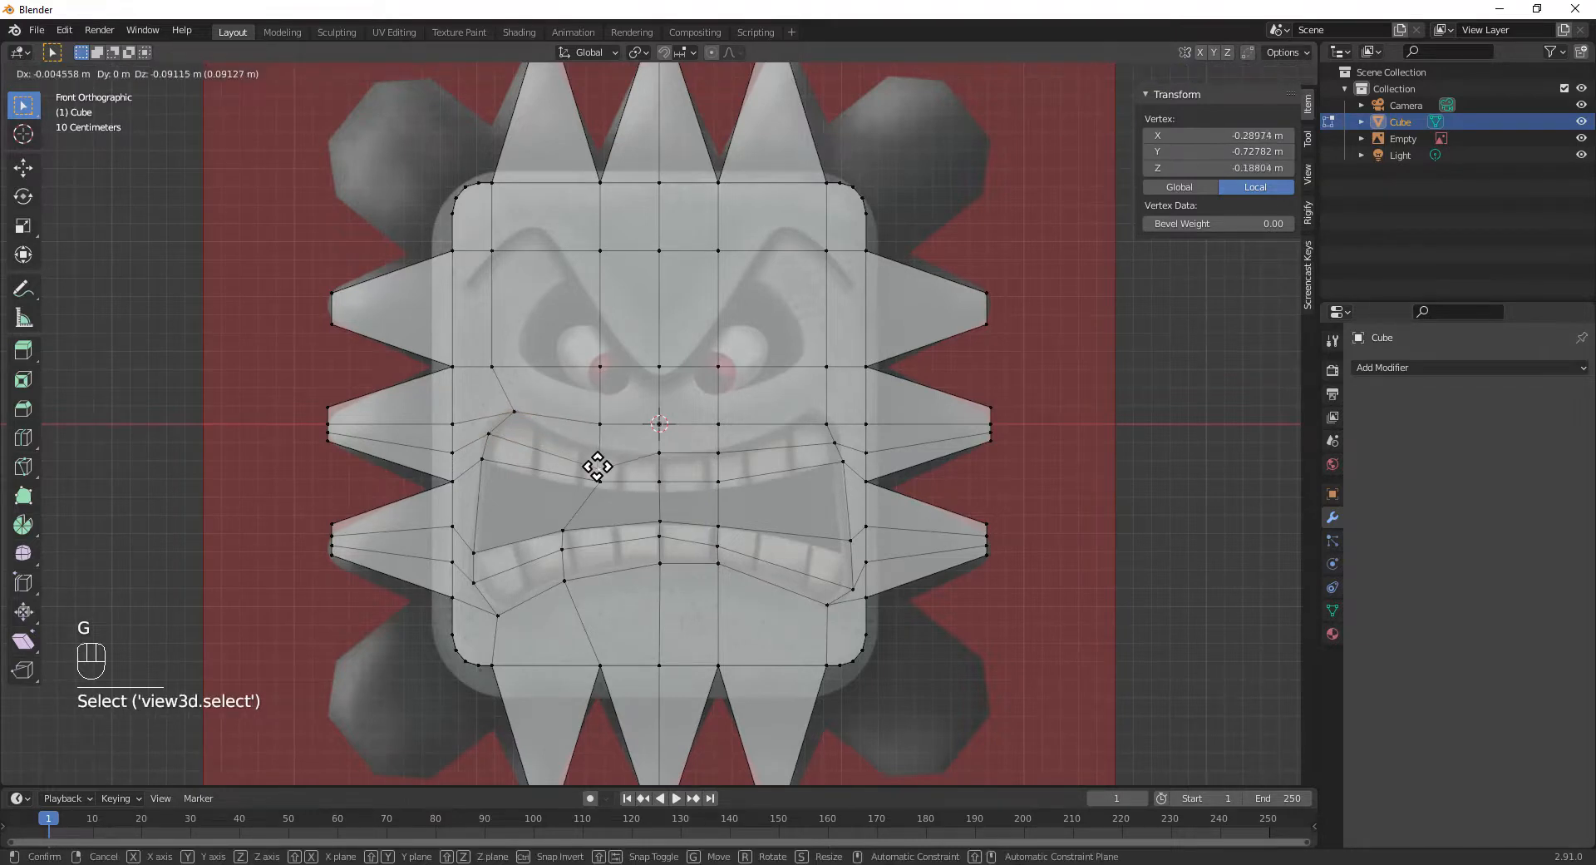
left_click(611, 457)
left_click(656, 449)
key("g")
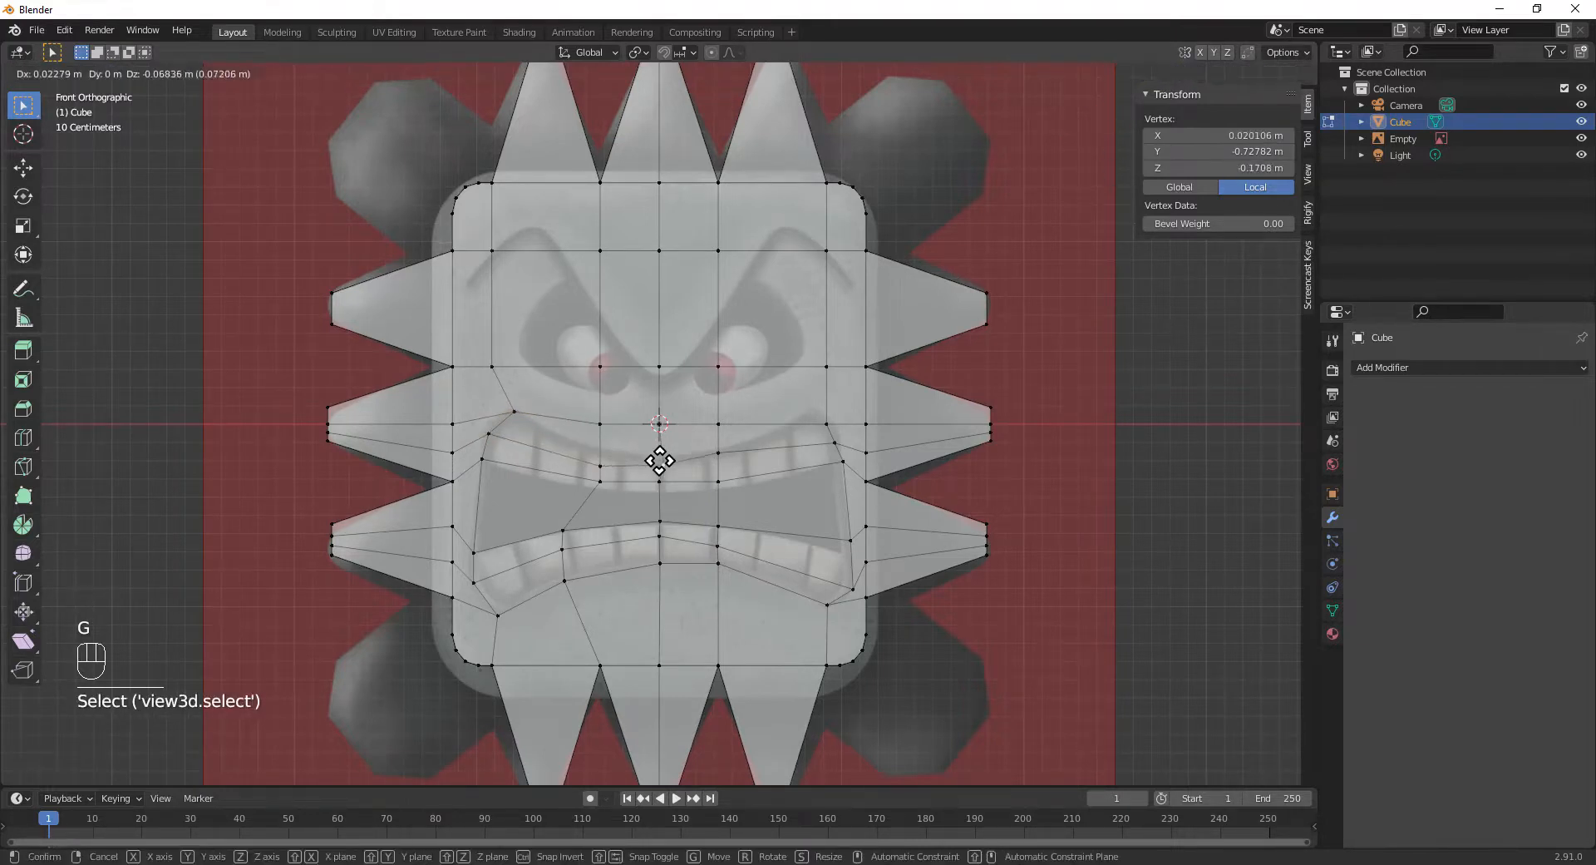
left_click(653, 466)
left_click(716, 463)
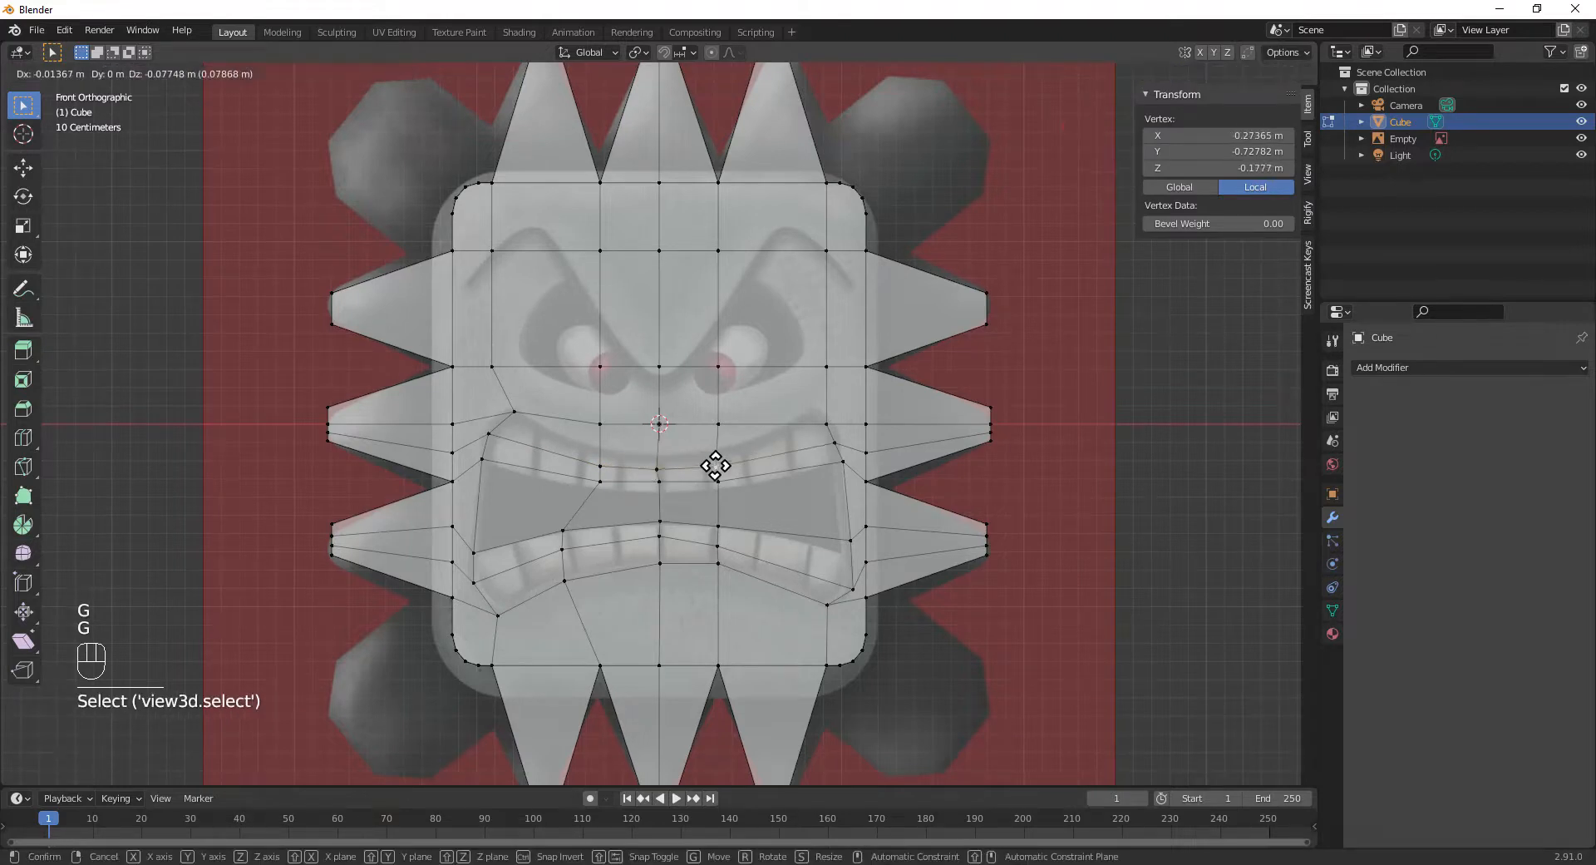
key("g")
left_click(715, 453)
- Move the upper-lip vertices at the mouth's right corner and just right of centre onto the reference lip line
left_click(831, 424)
key("g")
left_click(818, 408)
left_click(715, 452)
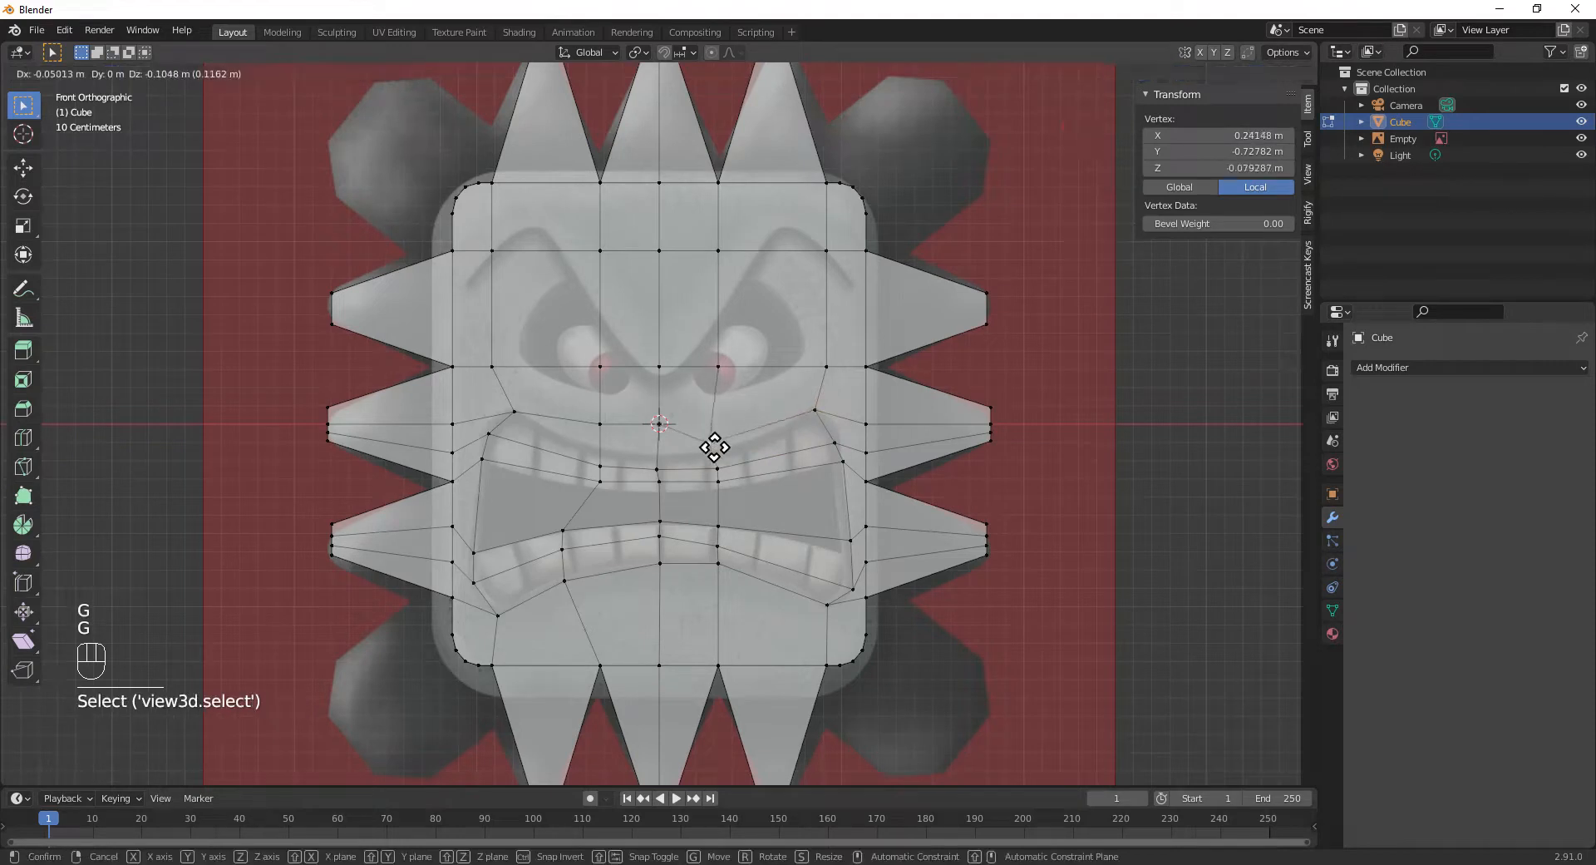
key("g")
left_click(718, 452)
- Lower the centre upper-lip vertex and the one left of centre onto the reference lip line
left_click(658, 424)
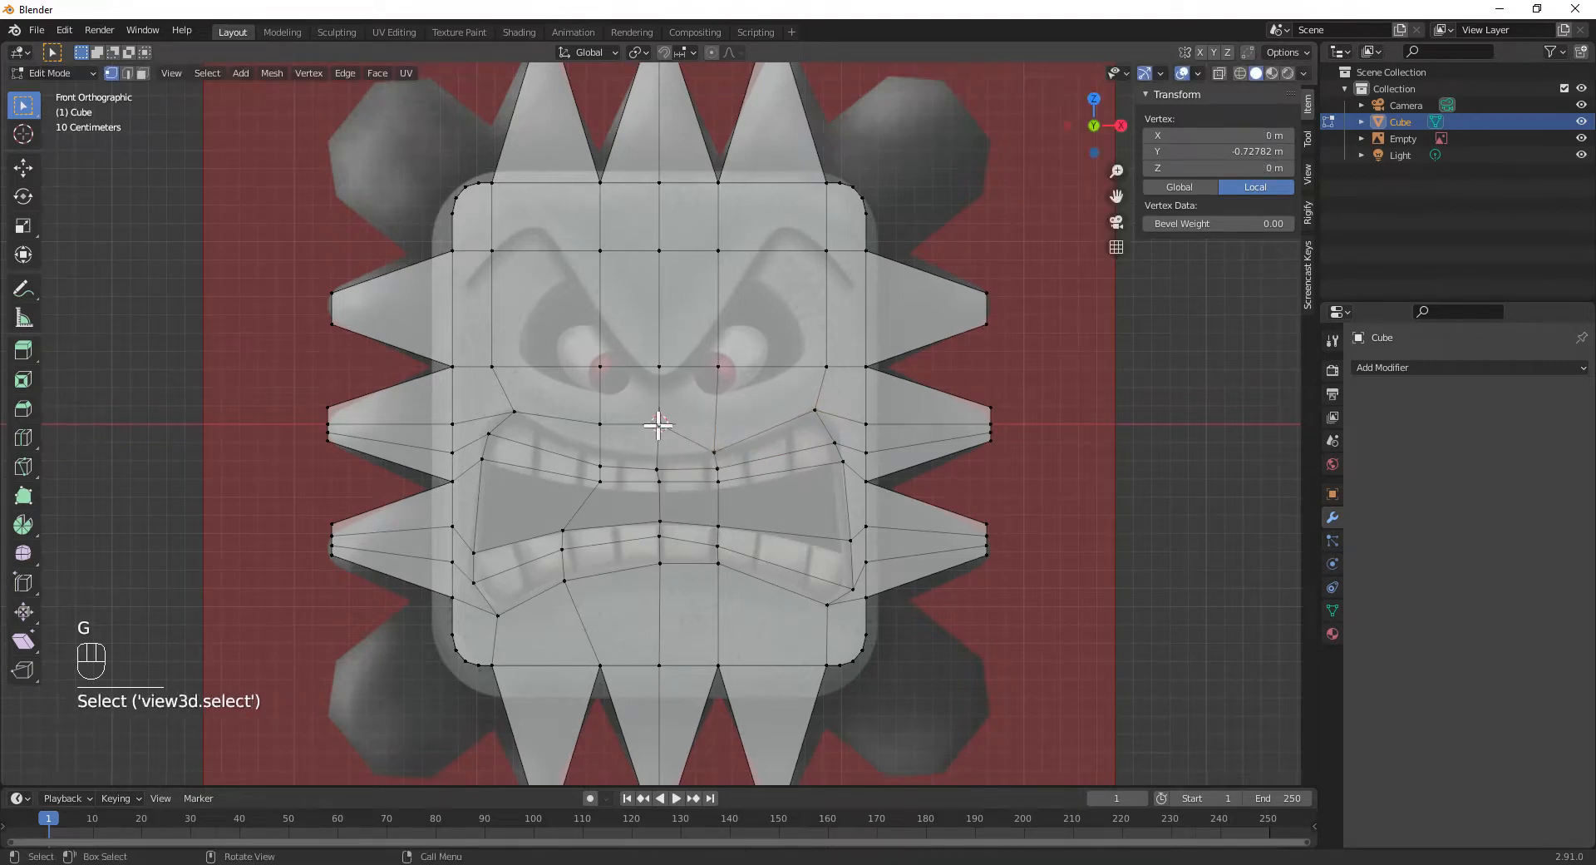
key("g")
left_click(657, 461)
left_click(599, 422)
key("g")
left_click(597, 447)
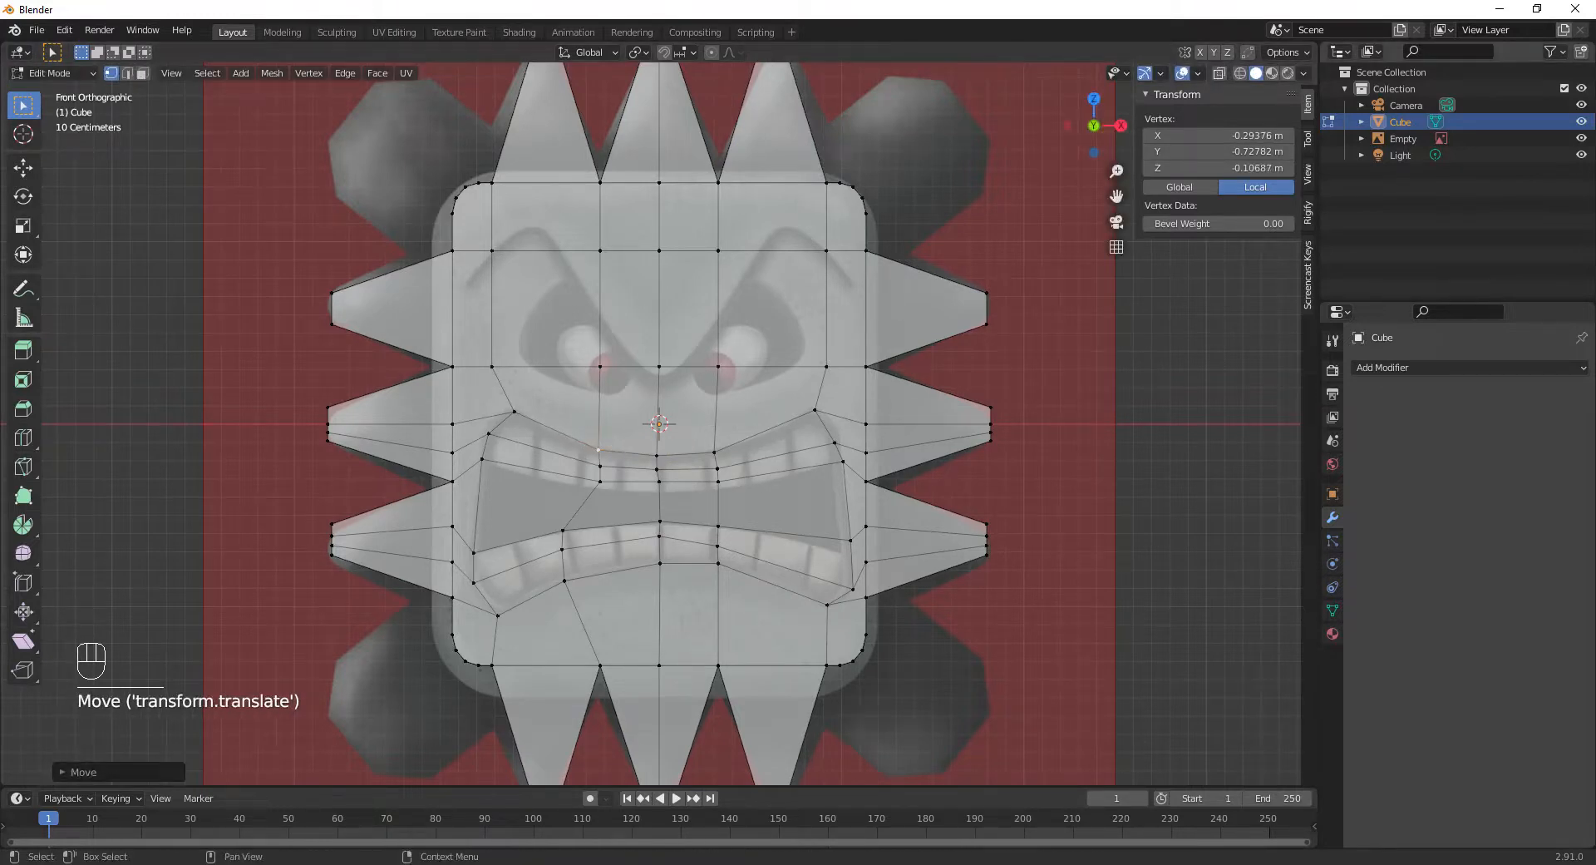
- Adjust the vertices along the upper teeth's lower edge and lower the right-end vertex of the lower teeth's upper edge to match the outline
left_click(840, 463)
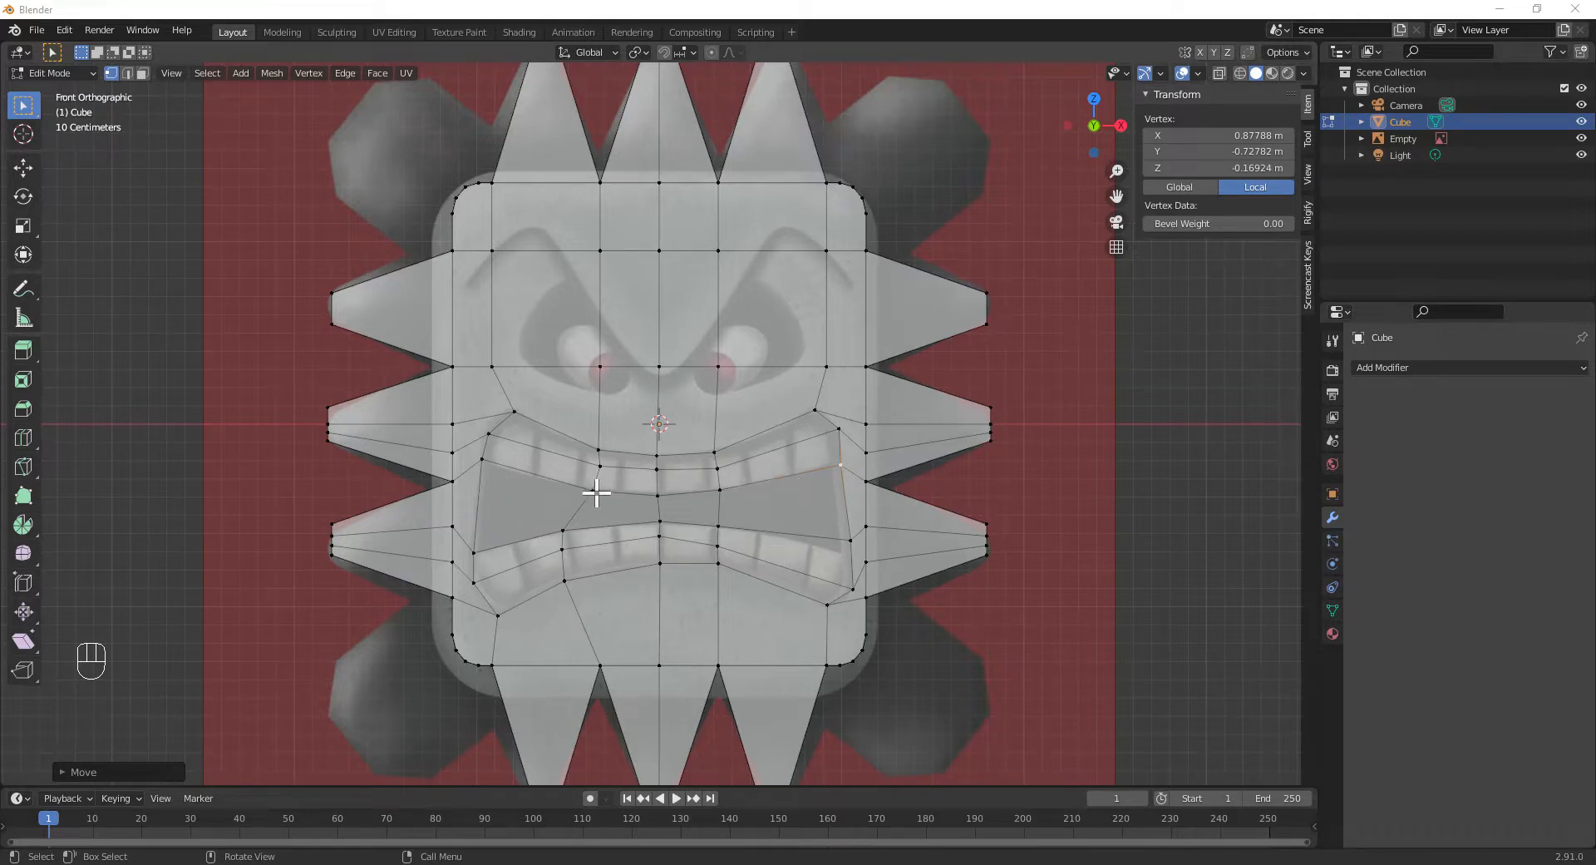
left_click(859, 544)
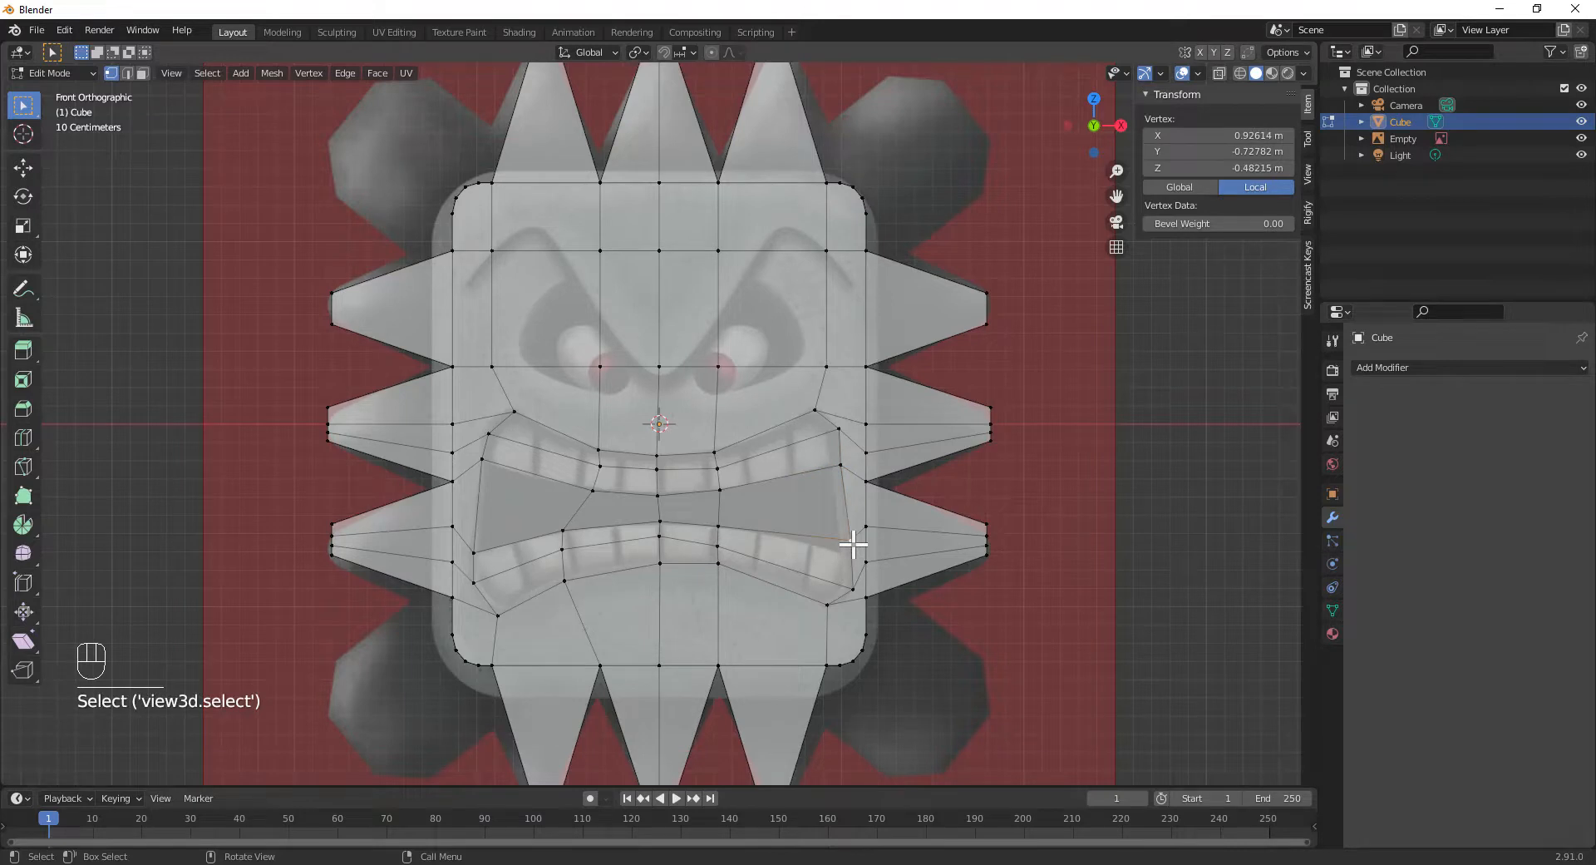
key("g")
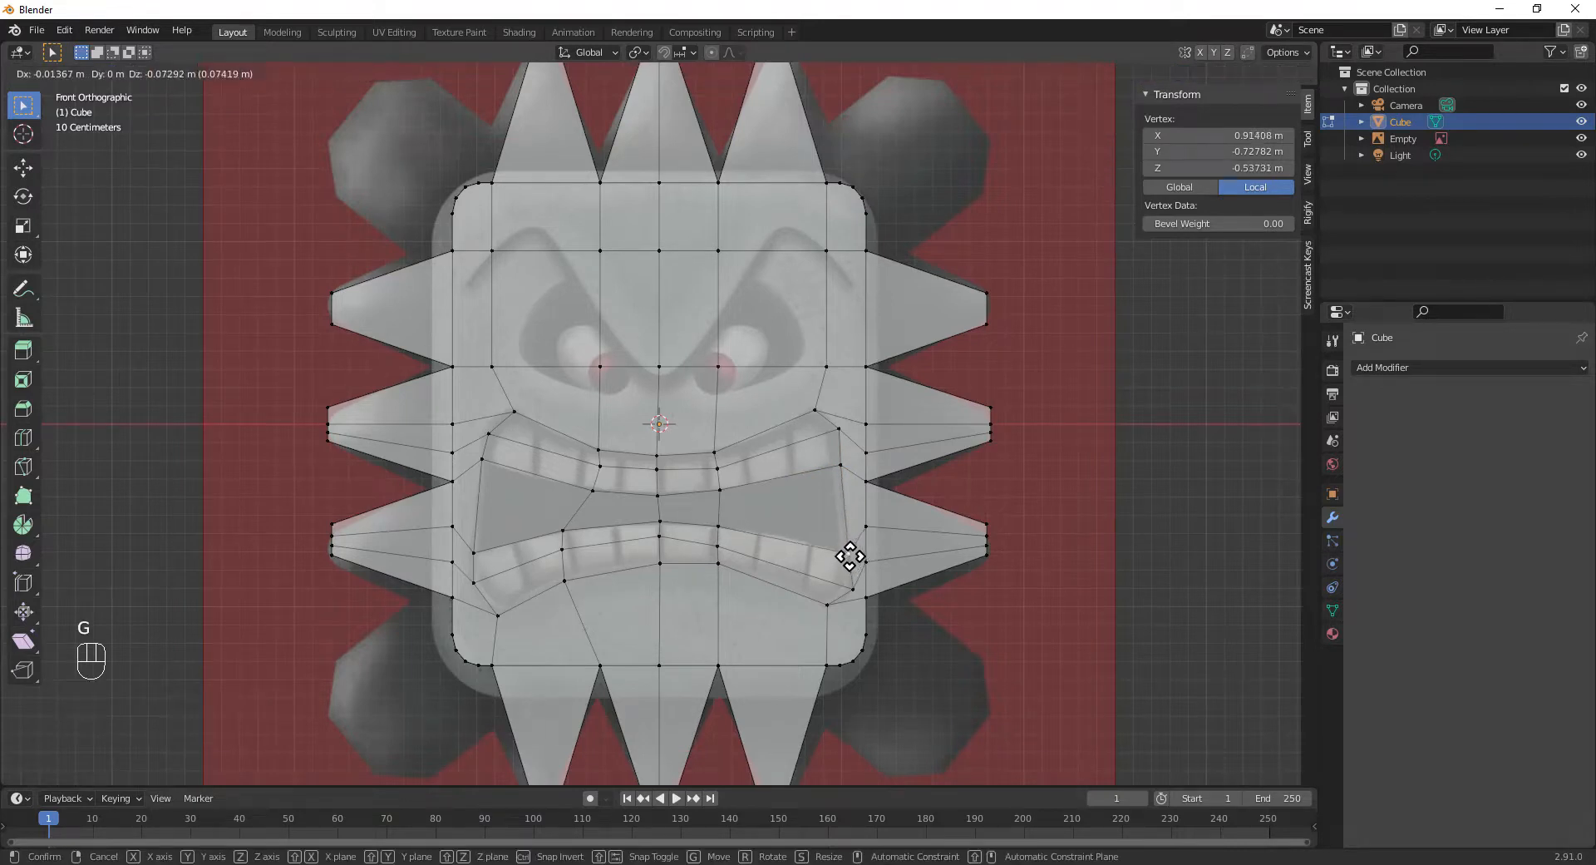
left_click(859, 557)
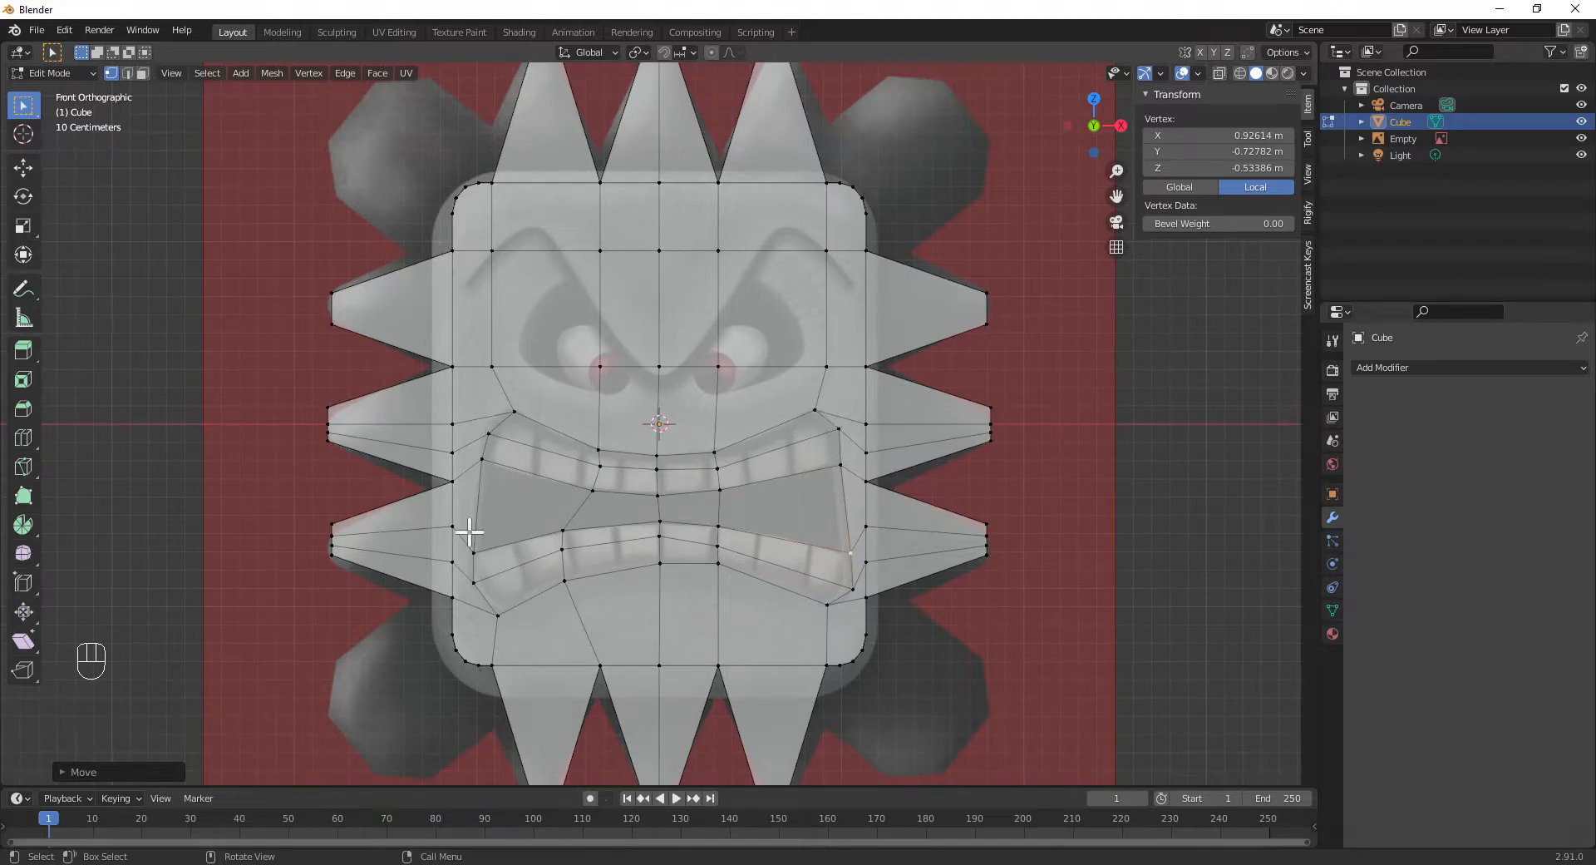
- Lower the three middle vertices between the eyes to the lower edge of the eyes
left_click(600, 361)
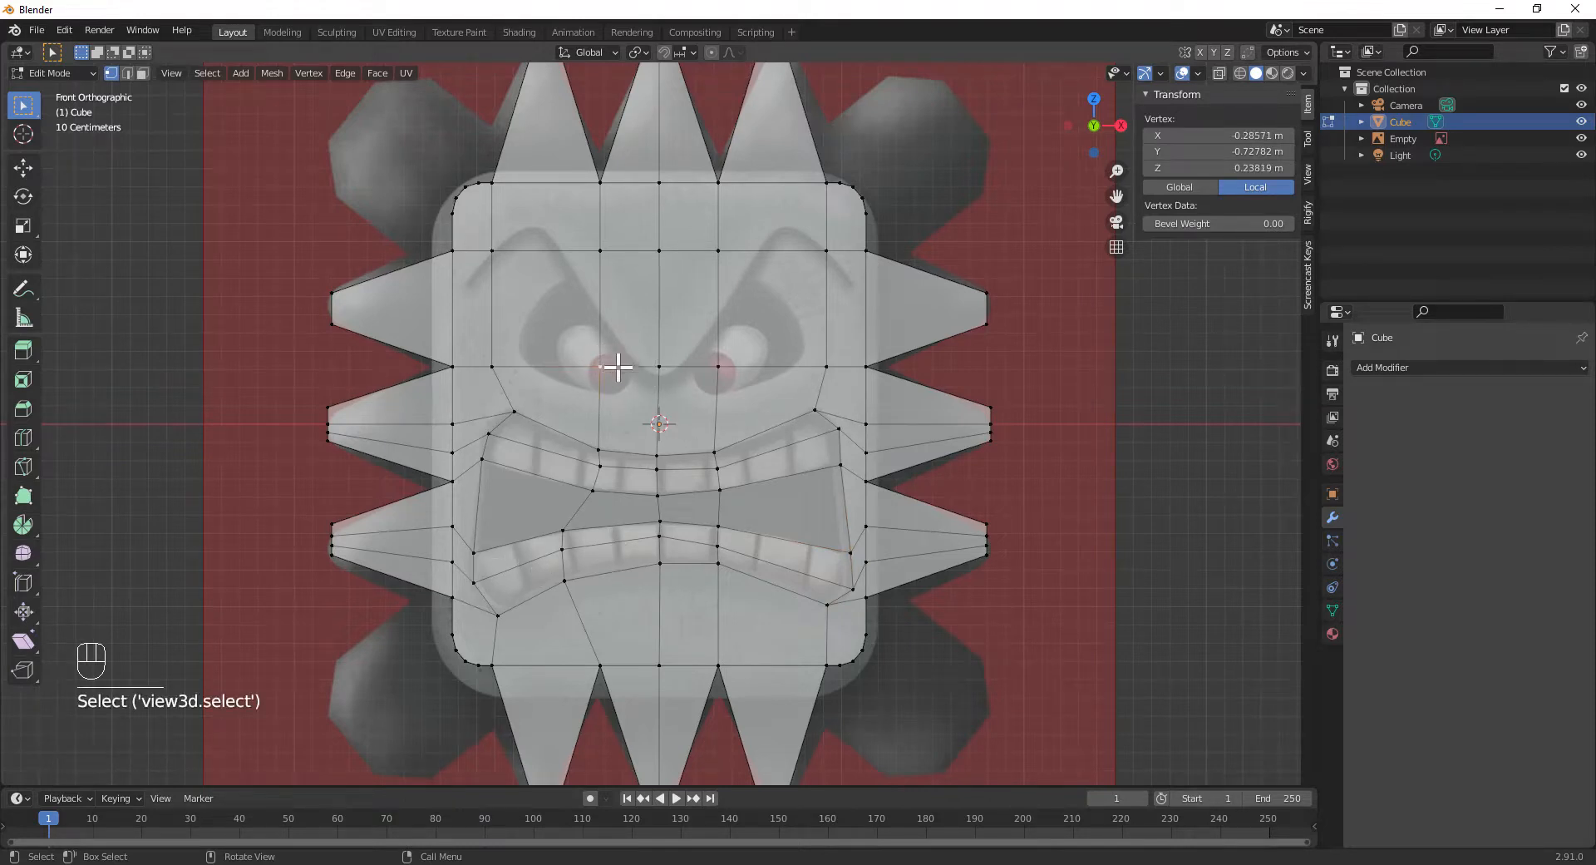
key("g")
left_click(624, 391)
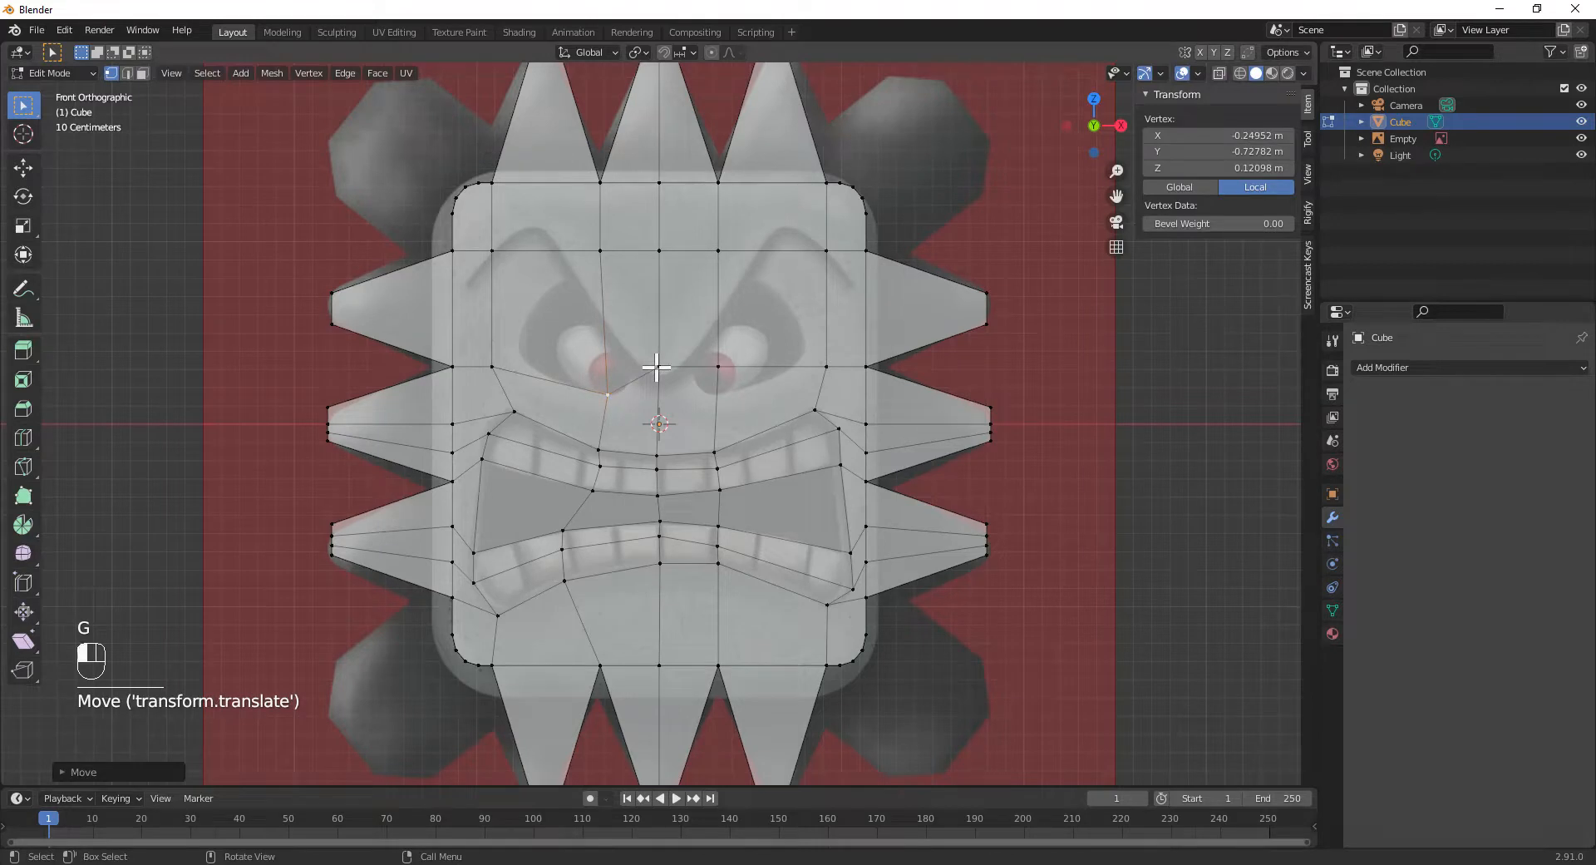
left_click(657, 367)
key("g")
left_click(660, 398)
left_click(718, 366)
key("g")
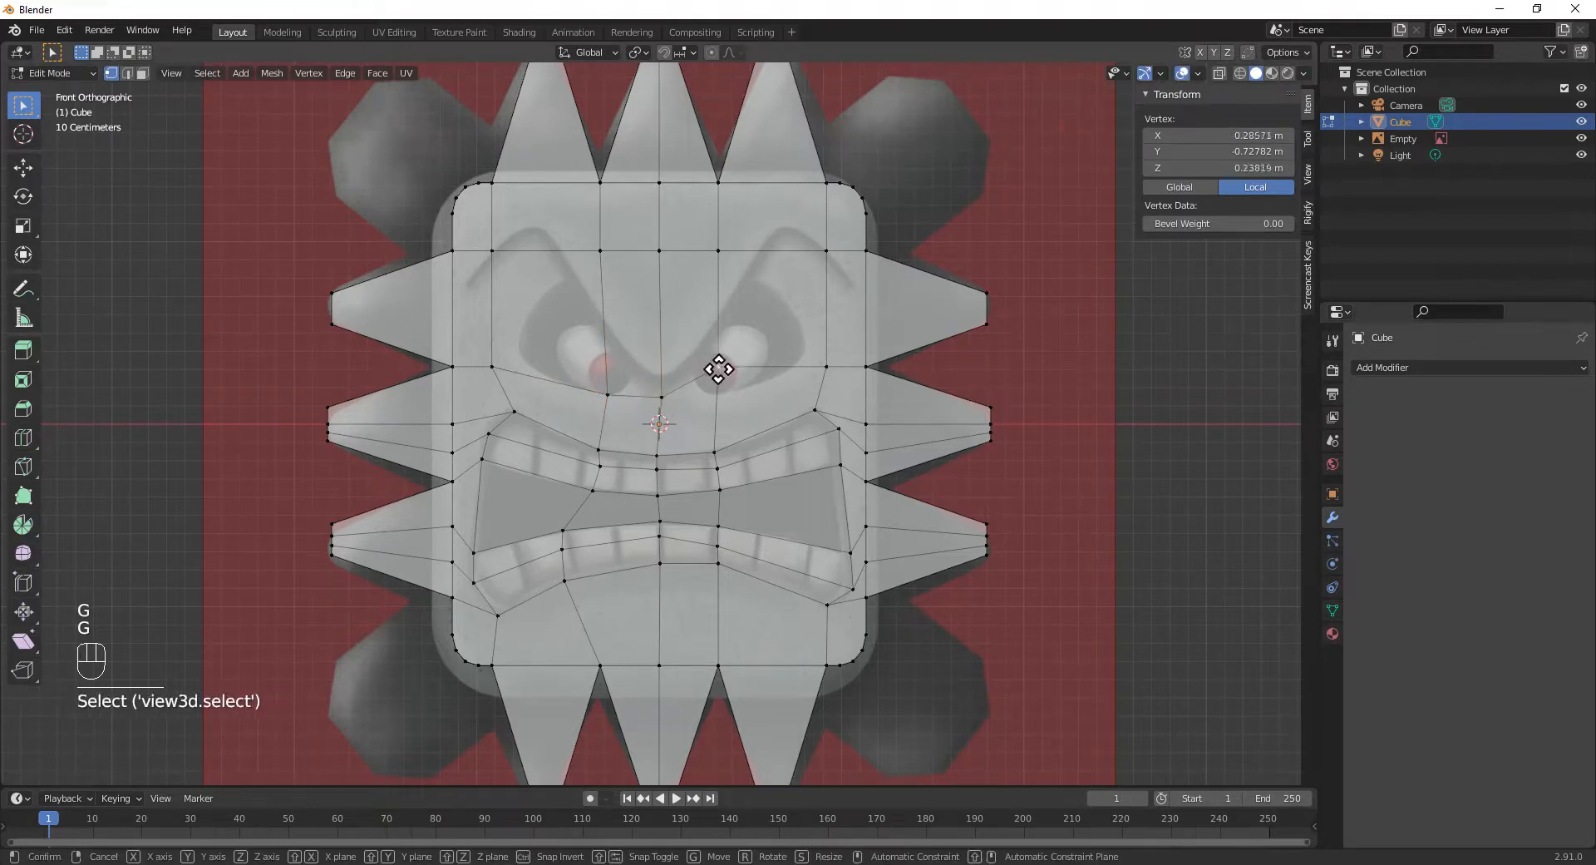
left_click(717, 393)
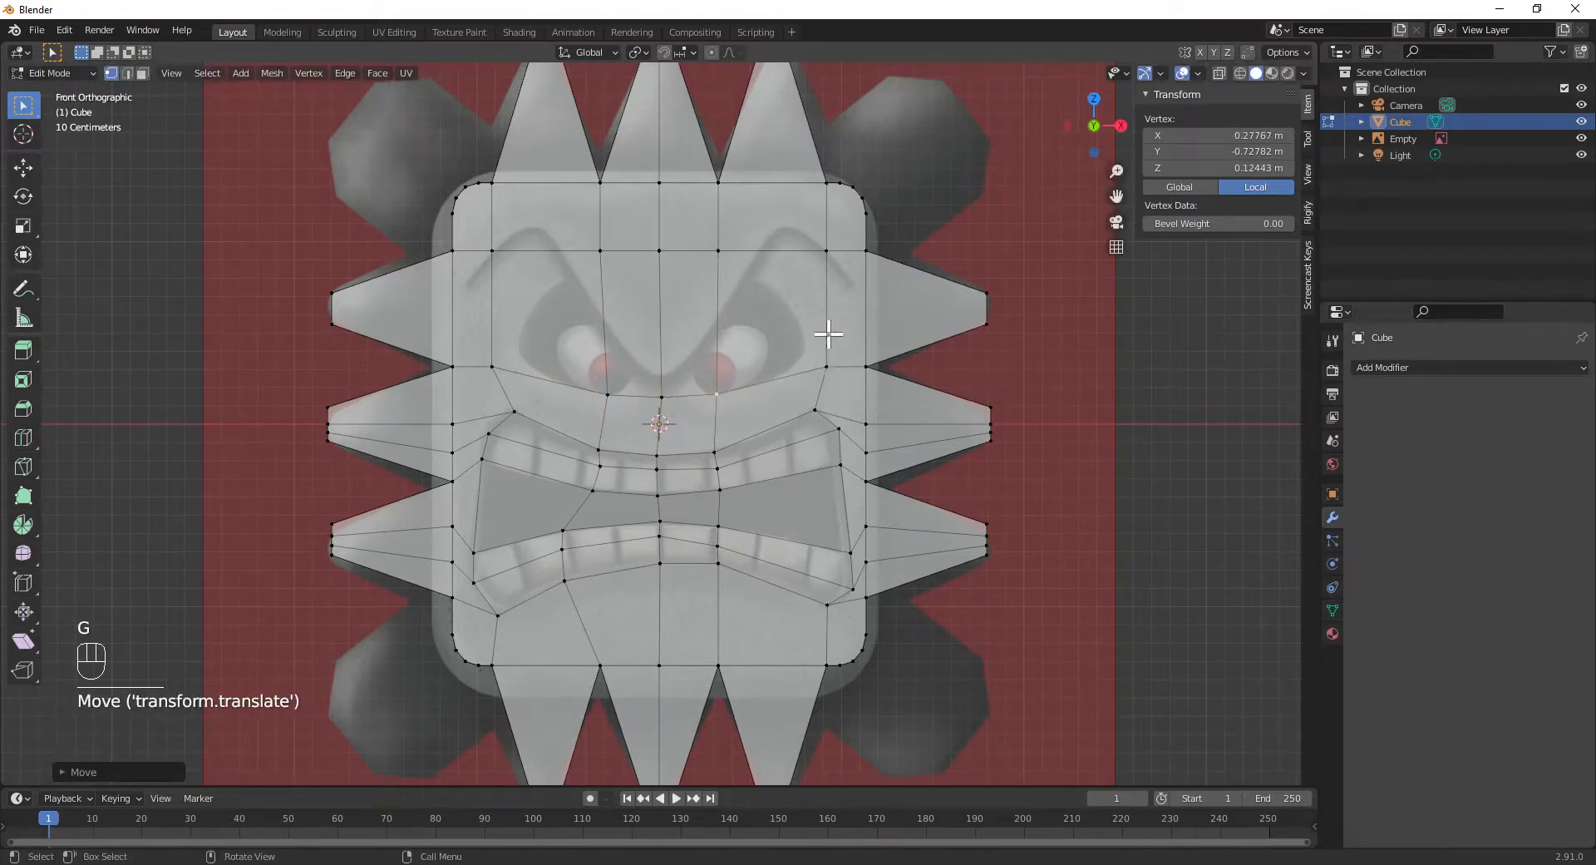
- Move the upper-left face vertex onto the peak of the left eyebrow
left_click(496, 251)
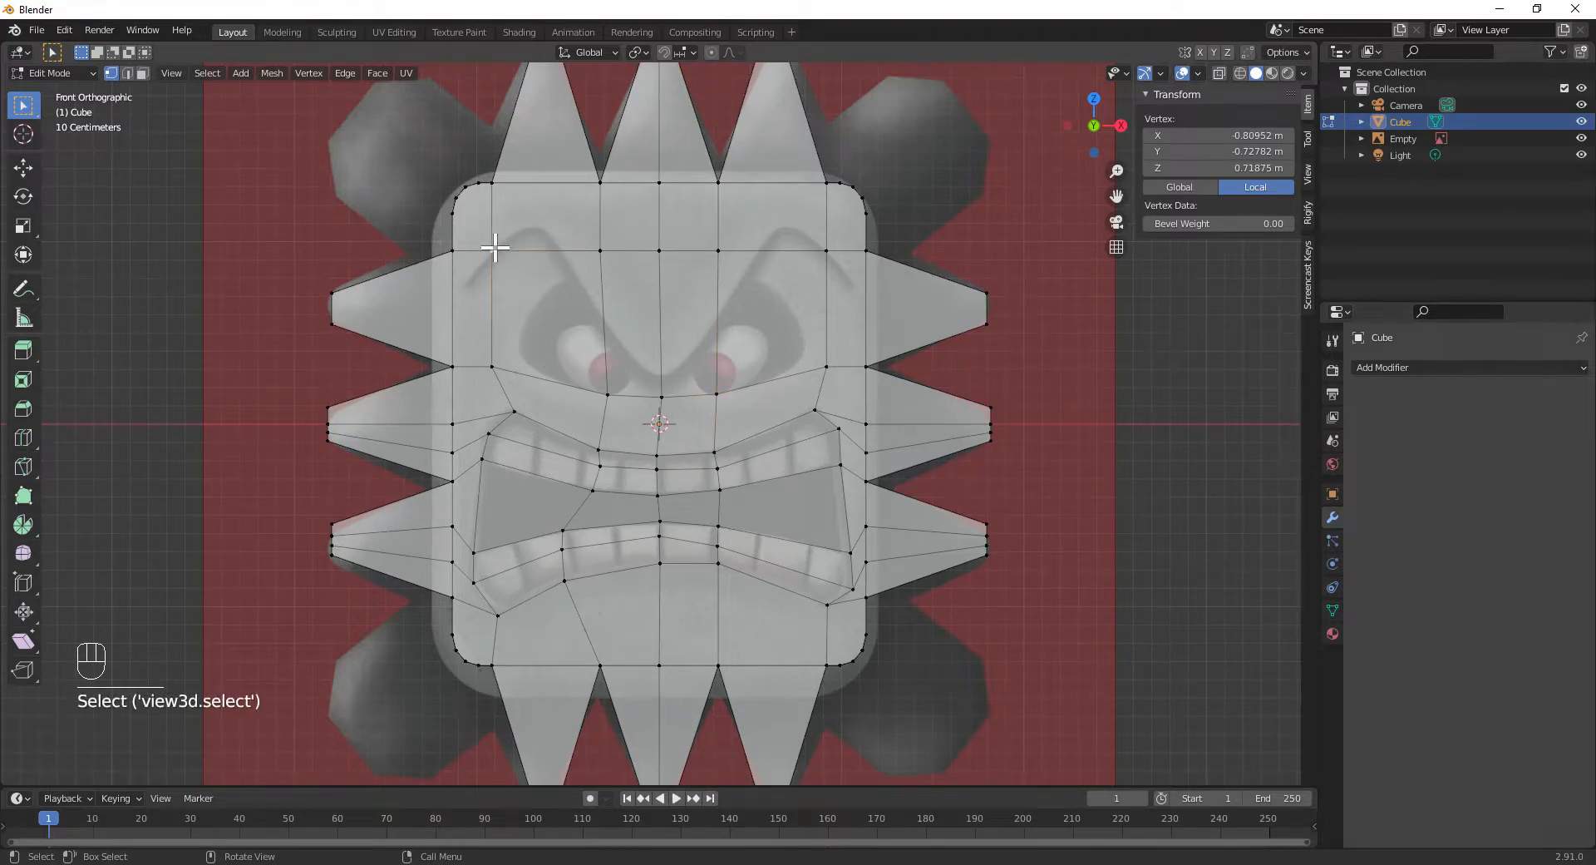
key("r")
left_click(495, 246)
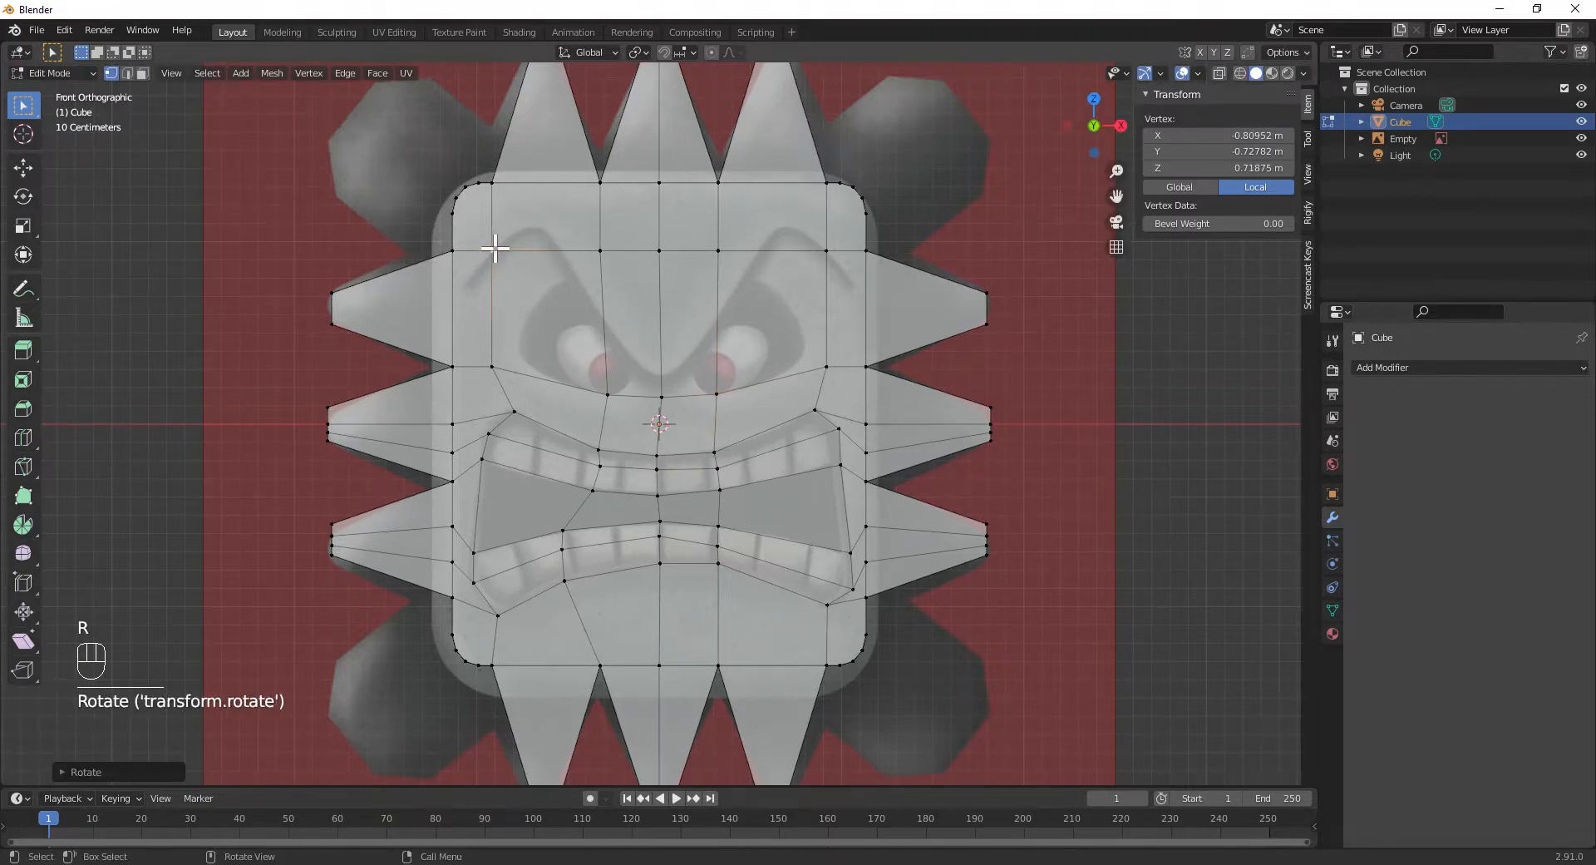
key("g")
left_click(473, 277)
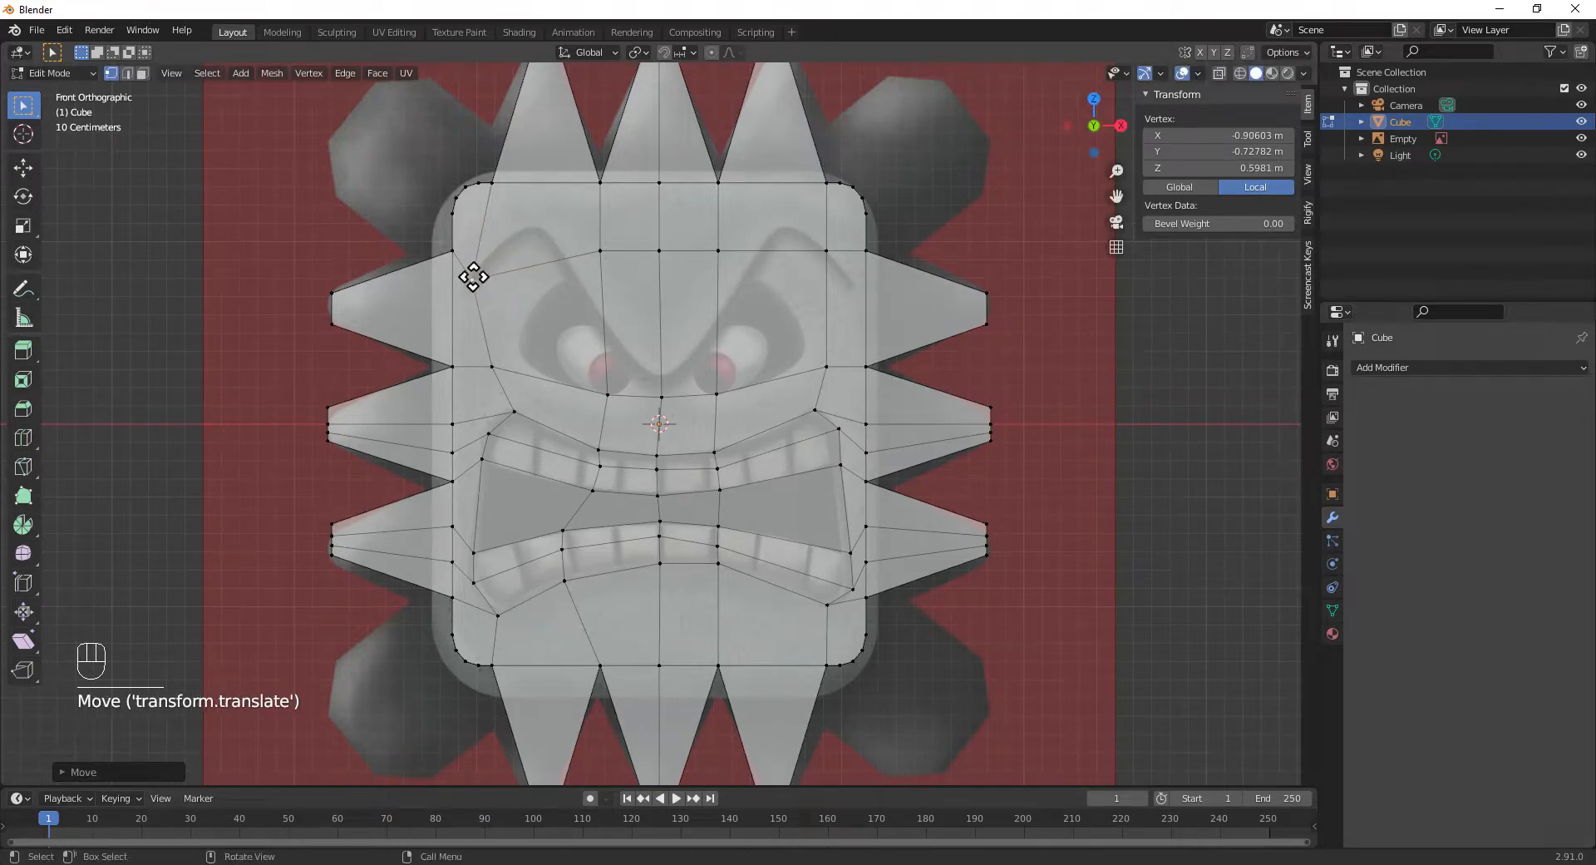
key("g")
left_click(531, 225)
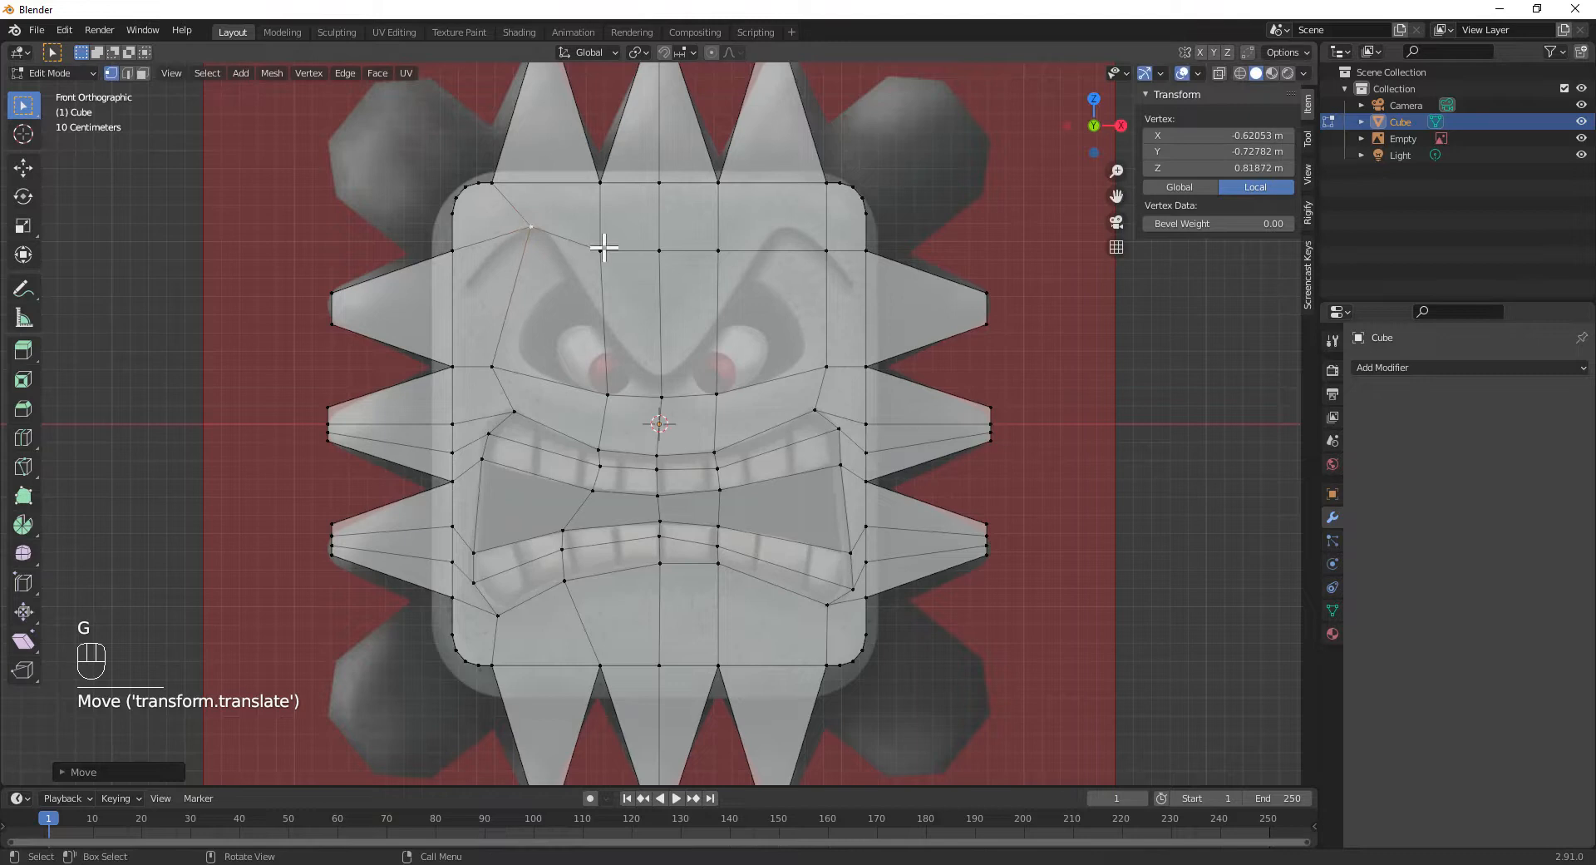
- Move the vertex left of centre onto the left brow line and the centre vertex down to the brows' meeting point
left_click(600, 248)
key("g")
left_click(587, 282)
left_click(660, 251)
key("g")
left_click(663, 378)
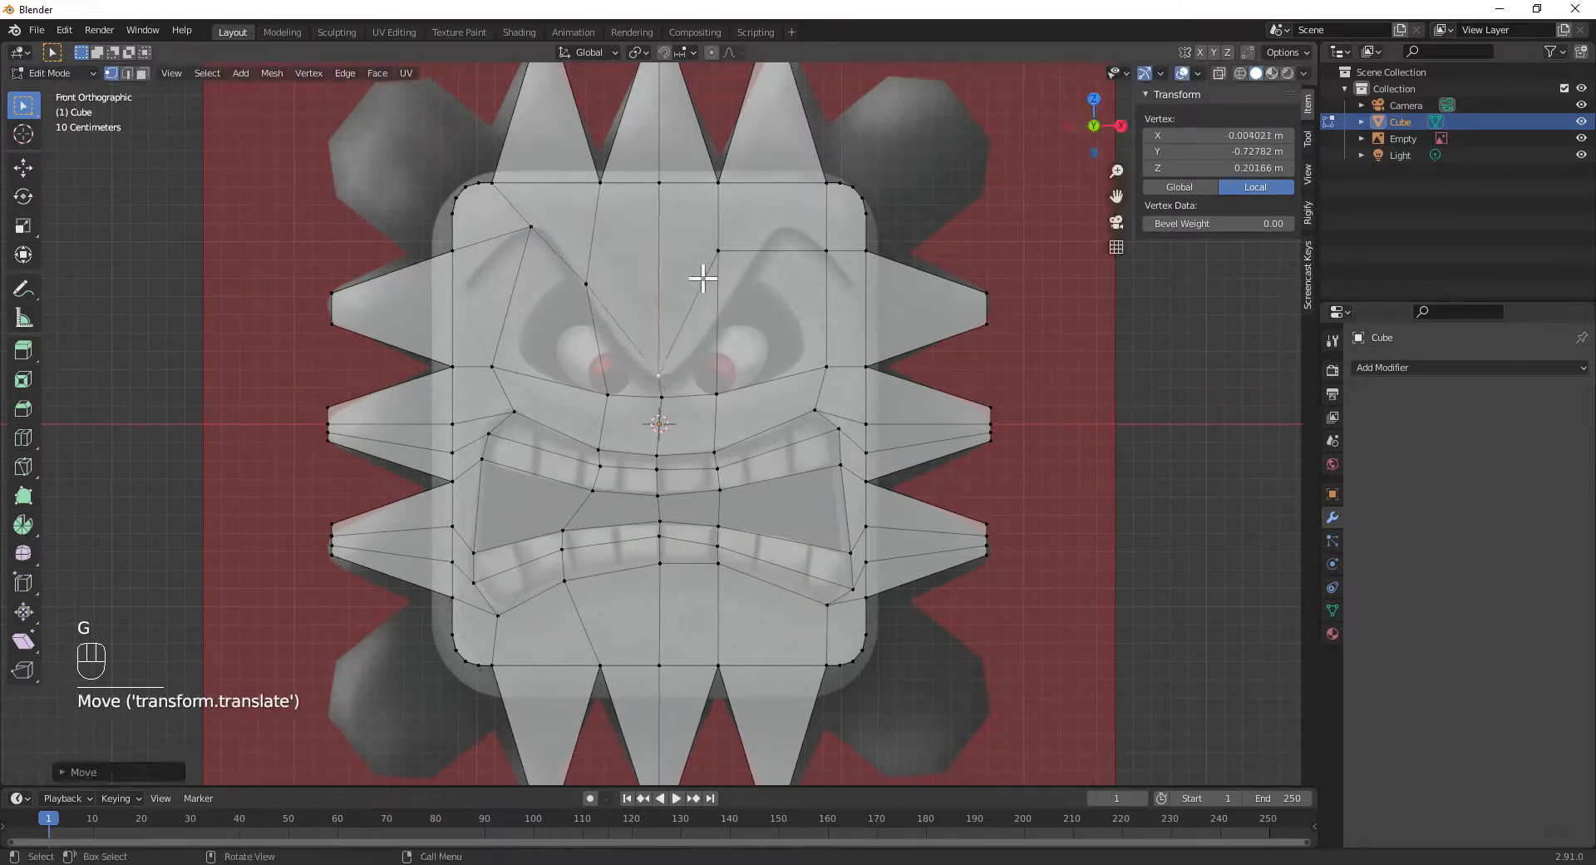
- Move the vertex right of centre onto the right brow line and the upper-right vertex onto the right eyebrow's peak
left_click(718, 251)
key("g")
left_click(721, 333)
key("g")
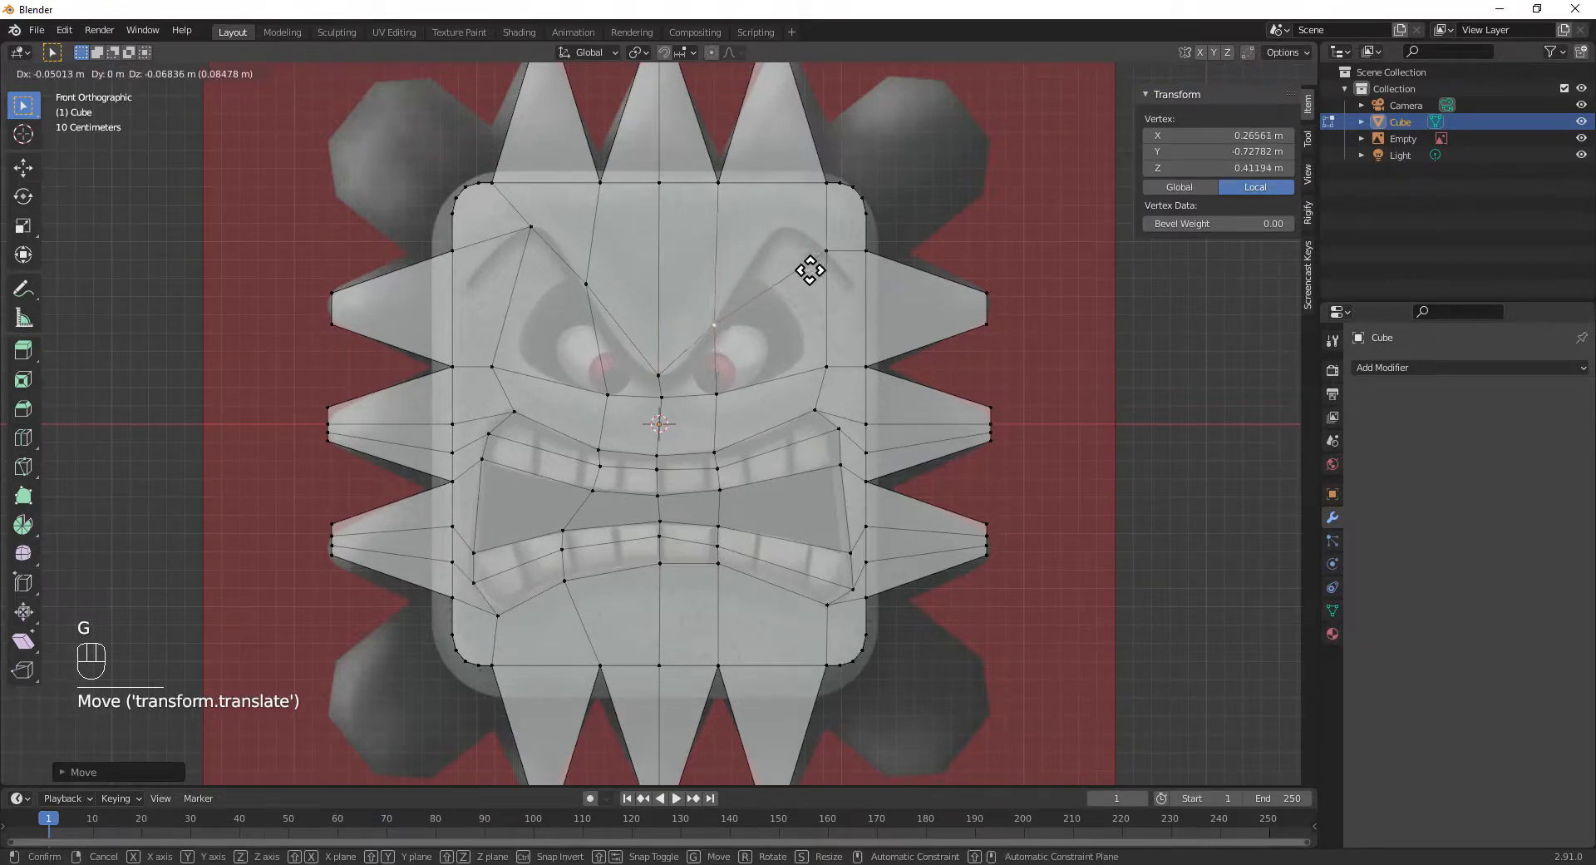
left_click(832, 231)
left_click(825, 247)
key("g")
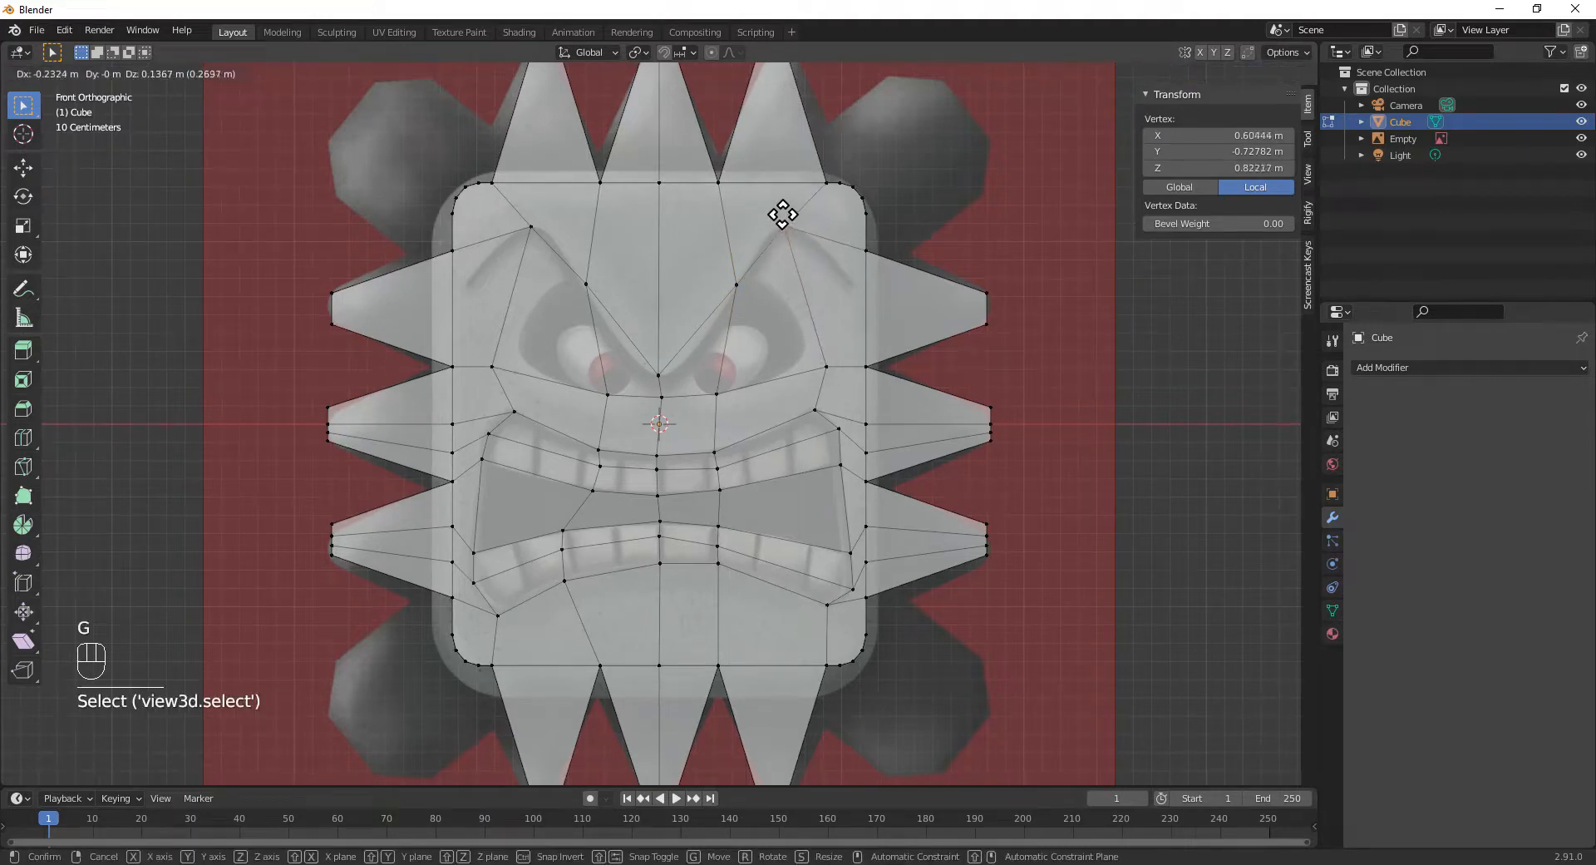
left_click(782, 215)
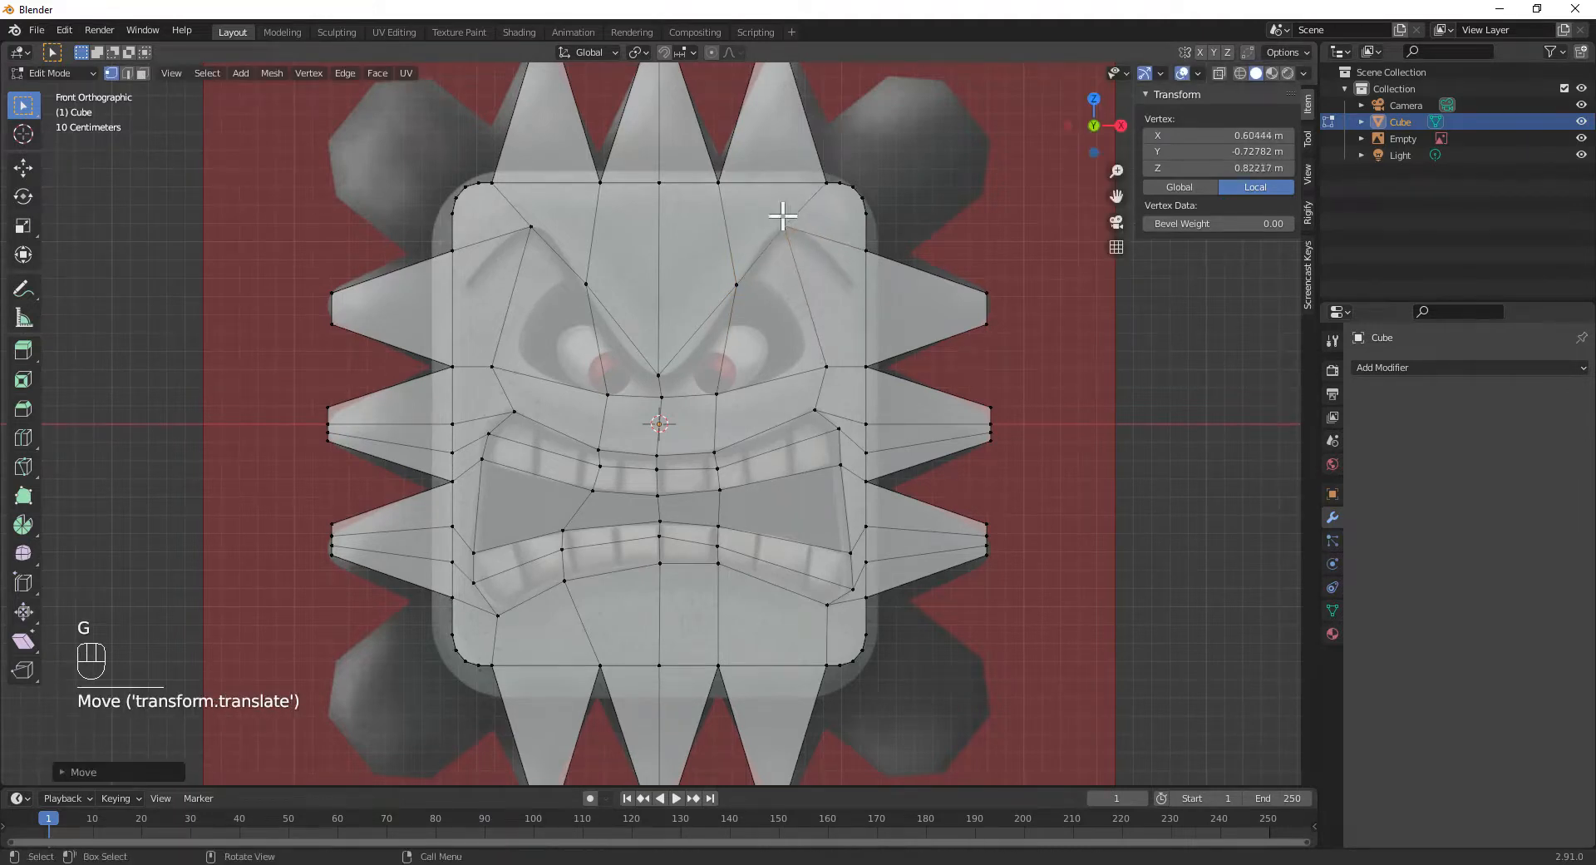
- Add a vertical edge loop just left of the centre column and move its brow vertex onto the left brow line
key("ctrl+r")
left_click(619, 309)
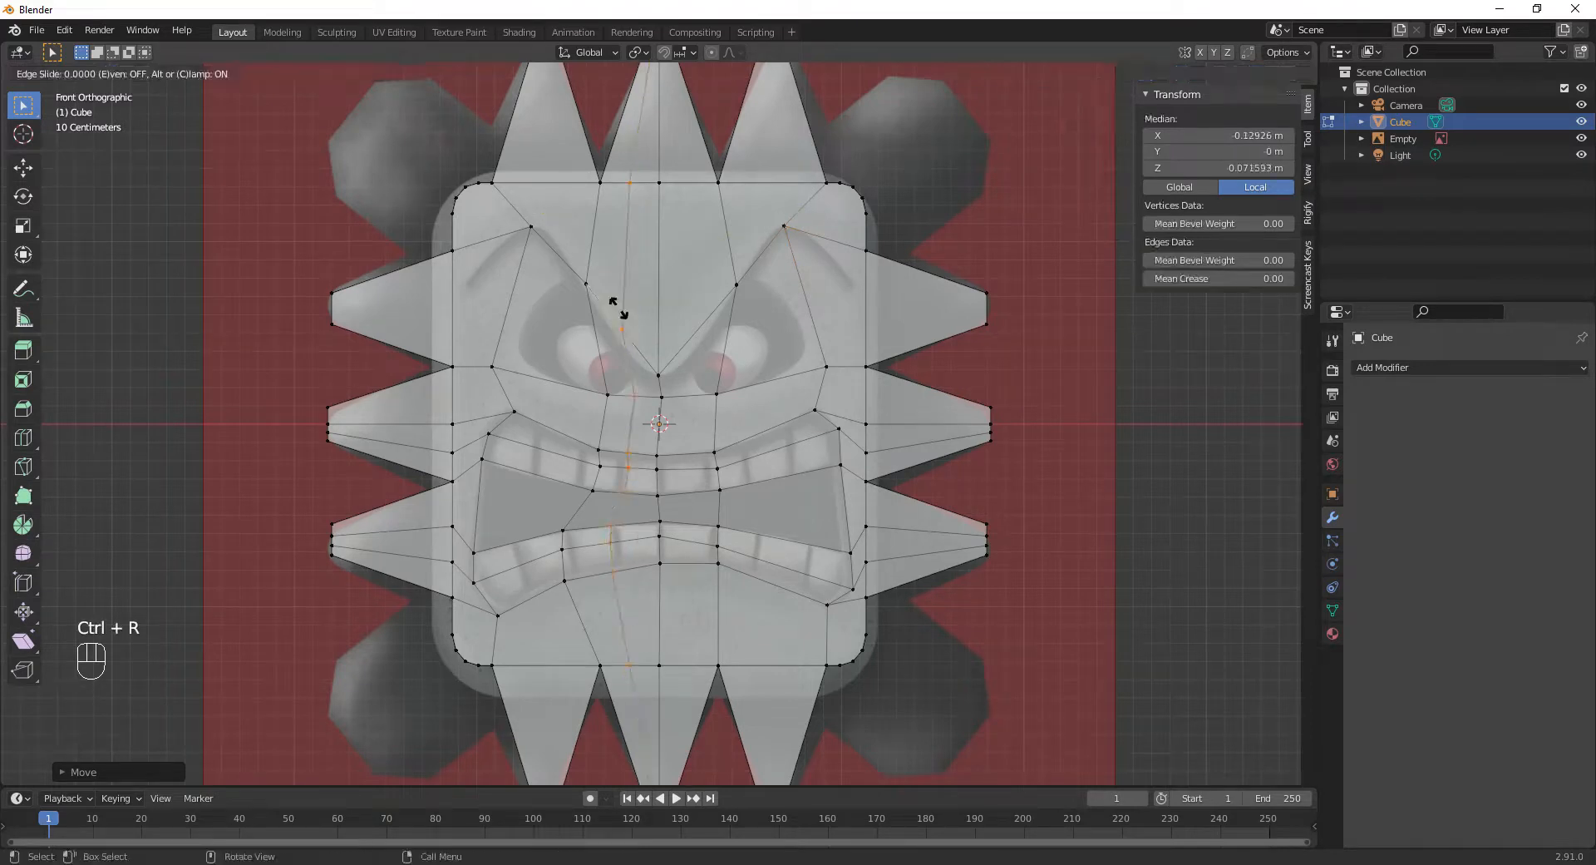
left_click(617, 308)
left_click(636, 334)
left_click(631, 331)
key("g")
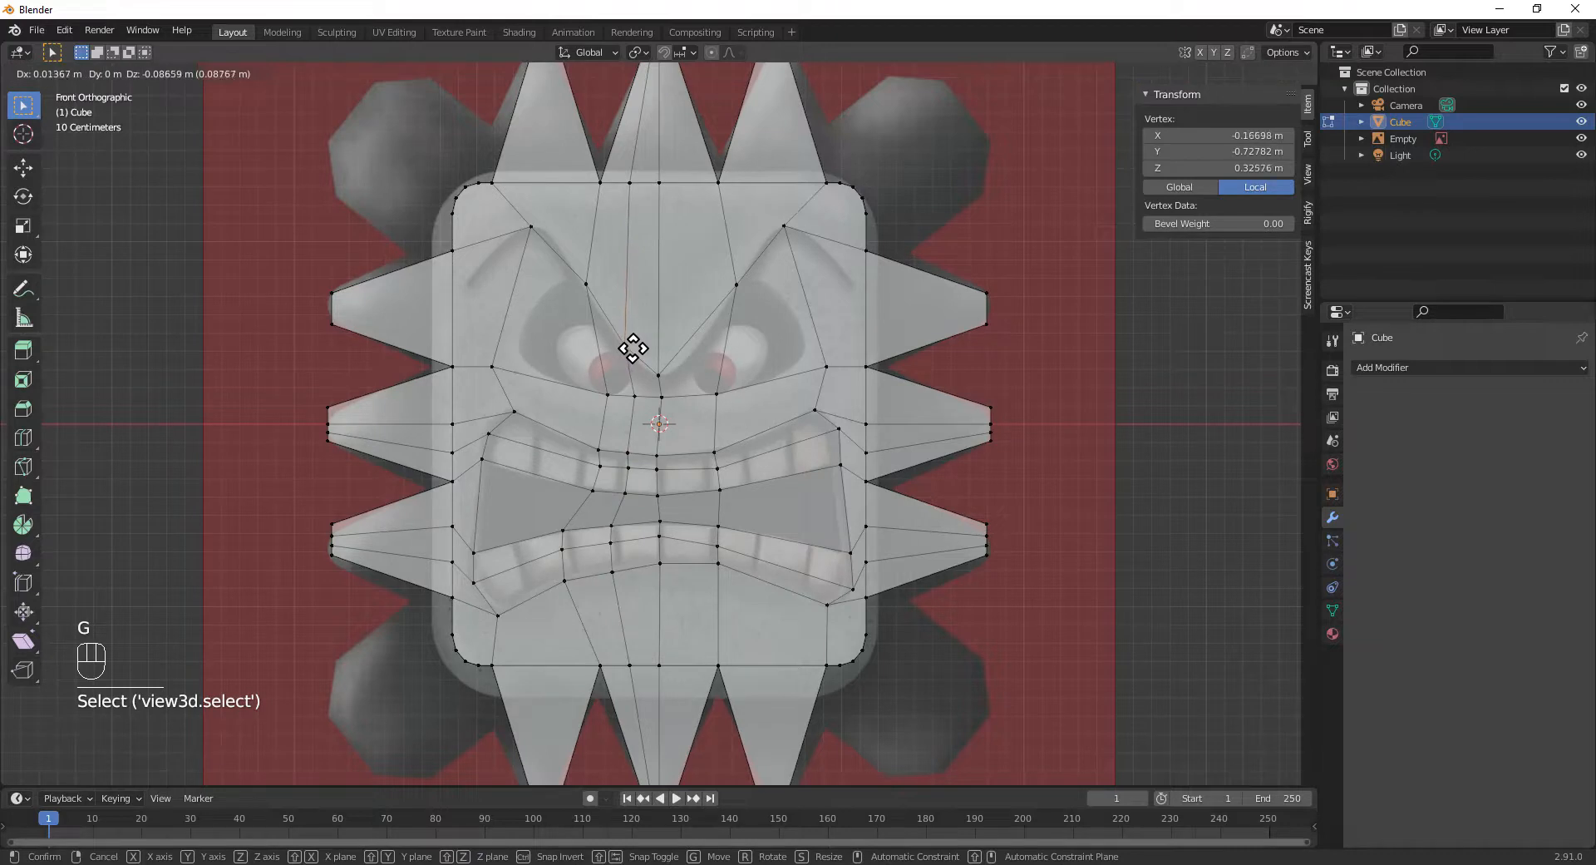
left_click(631, 349)
- Add a vertical edge loop just right of the centre column and move its brow vertex onto the right brow line
key("ctrl+r")
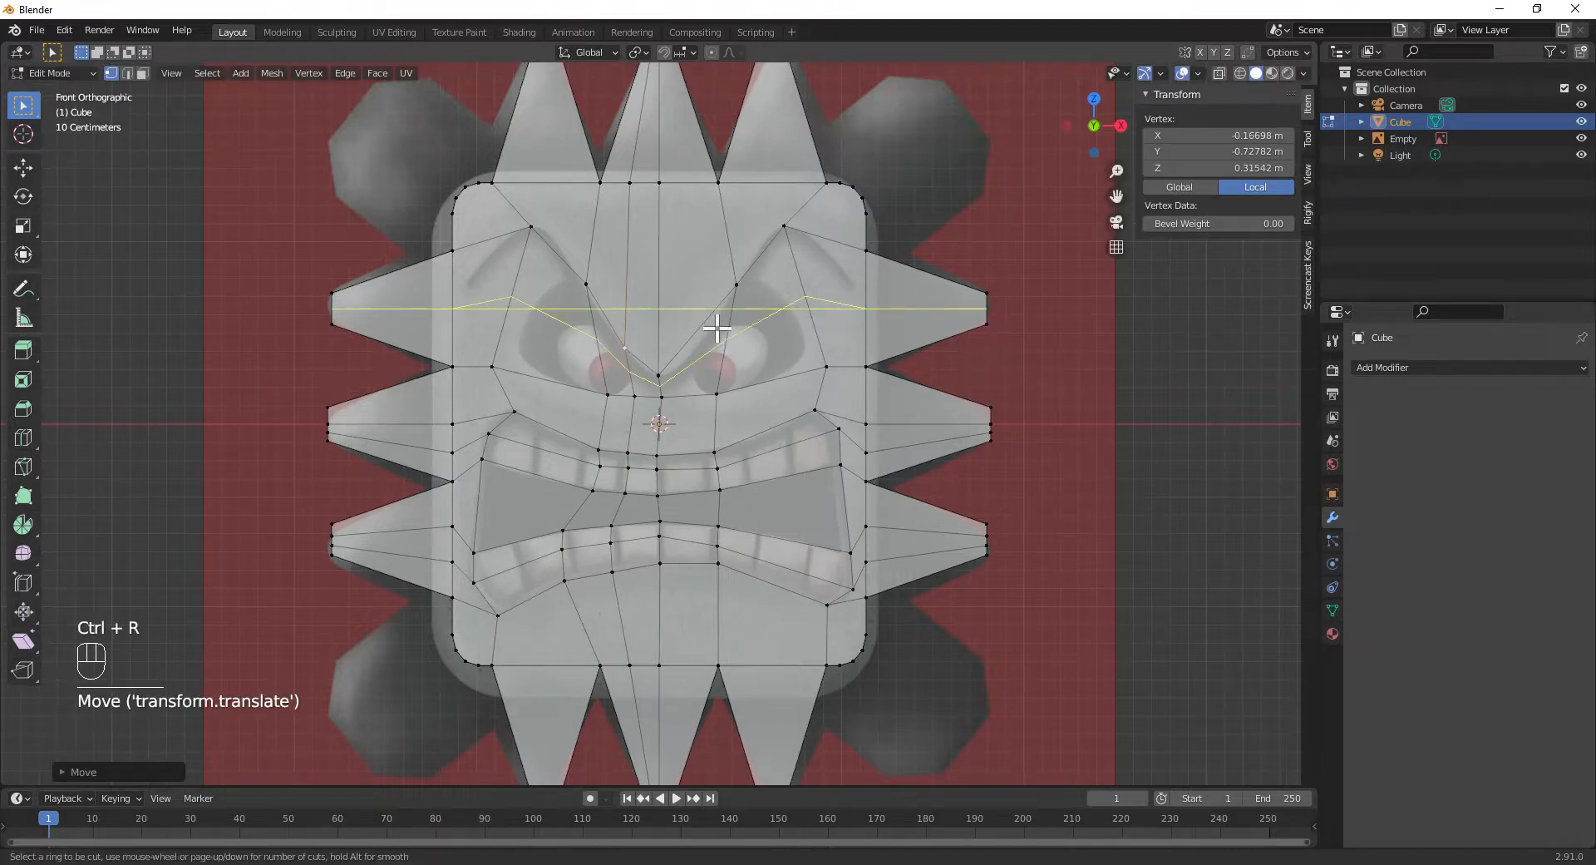
left_click(700, 332)
left_click(700, 335)
left_click(680, 338)
key("g")
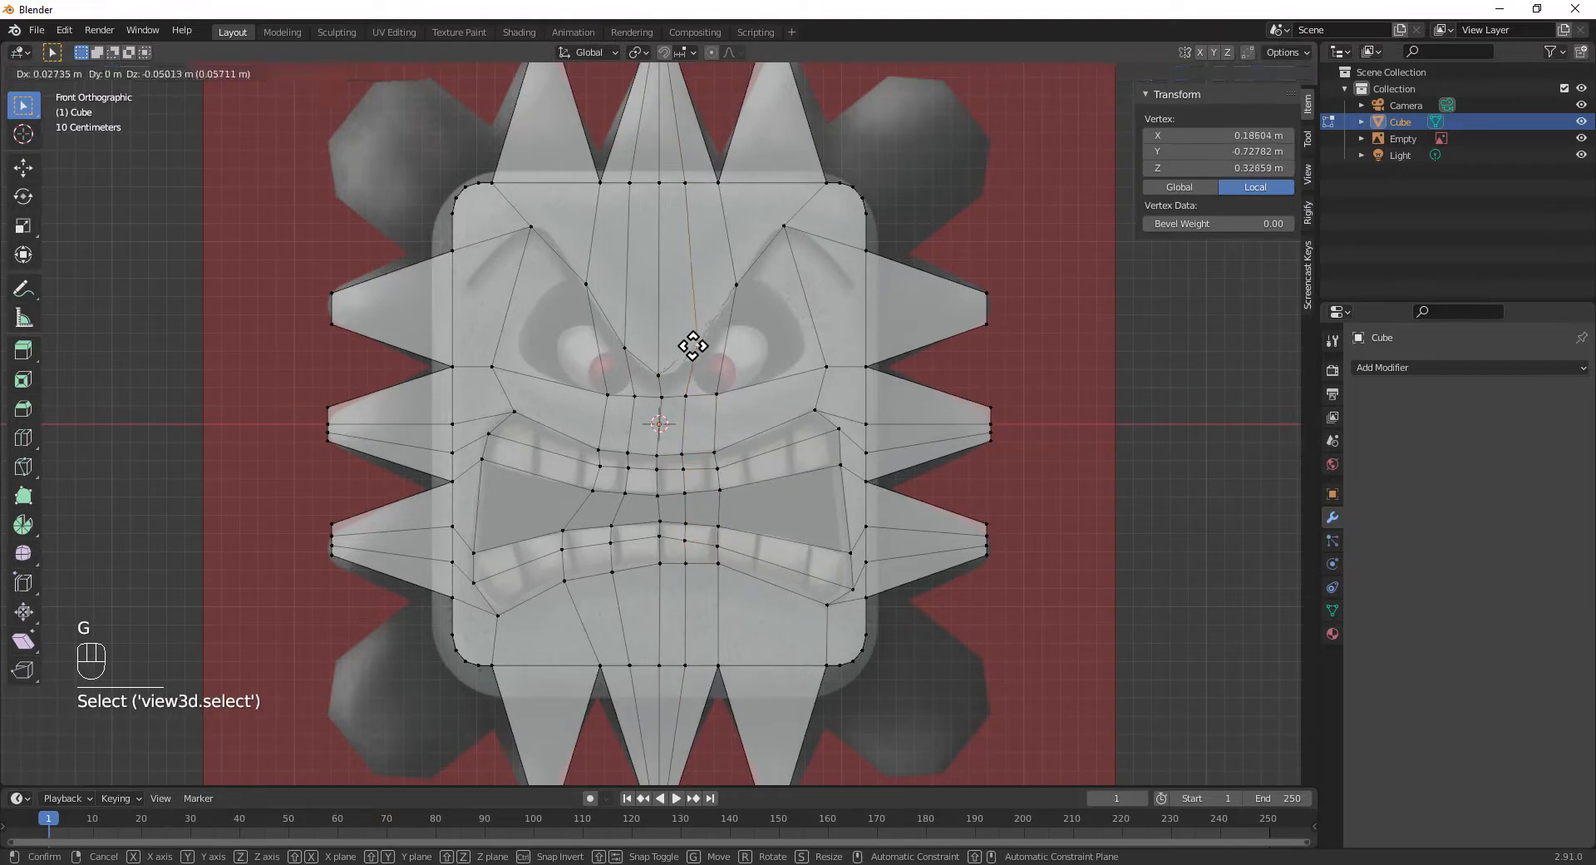
left_click(692, 345)
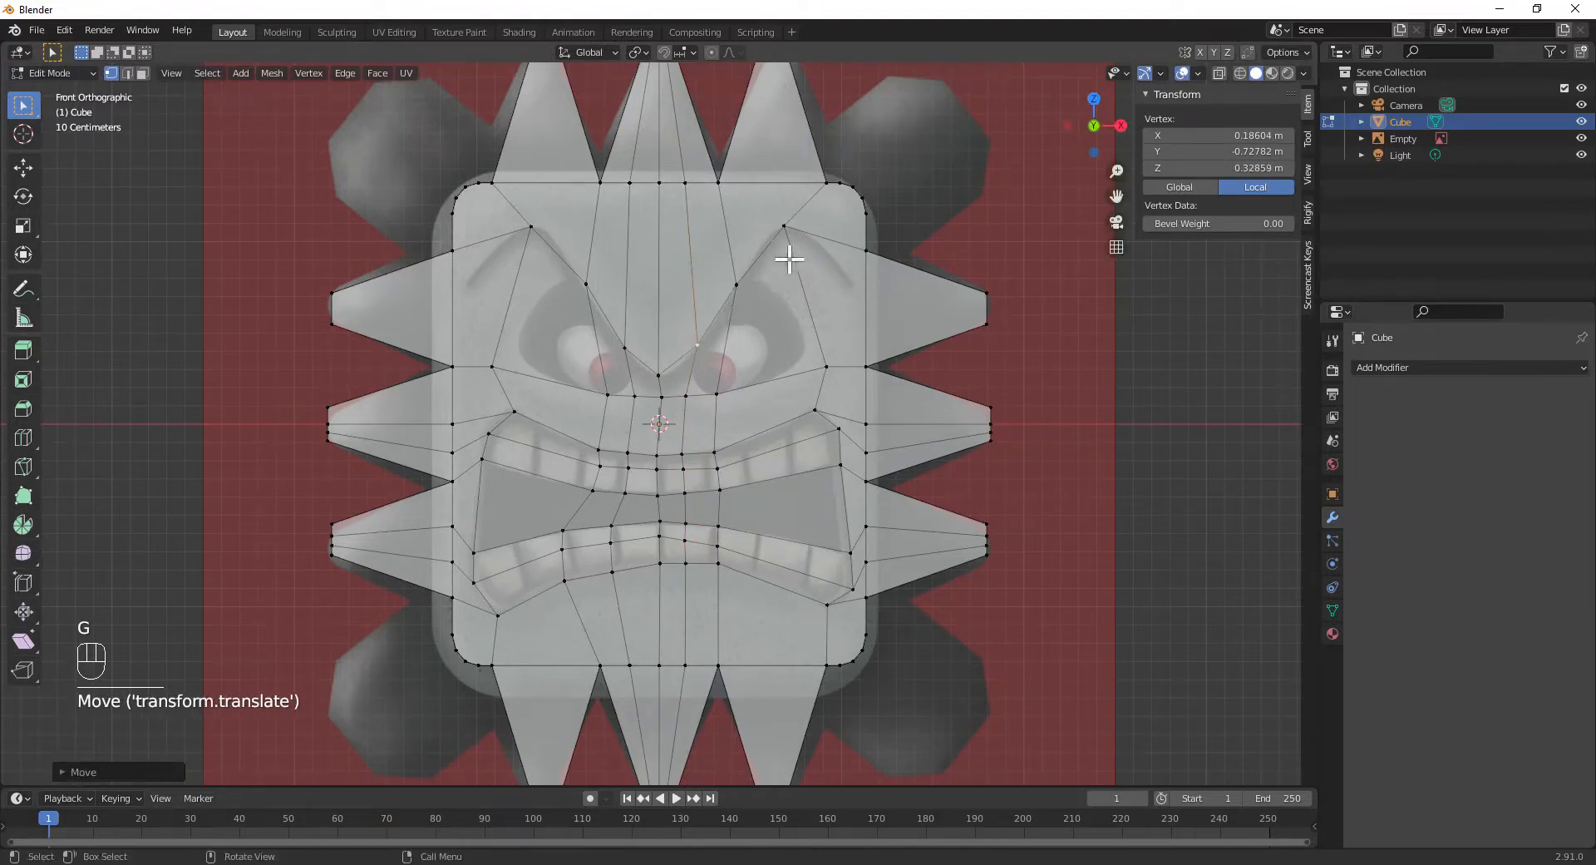
- Add an edge loop between the mouth's right end and the body's edge, moving its top vertex to the right eyebrow's outer end
key("ctrl+r")
left_click(832, 250)
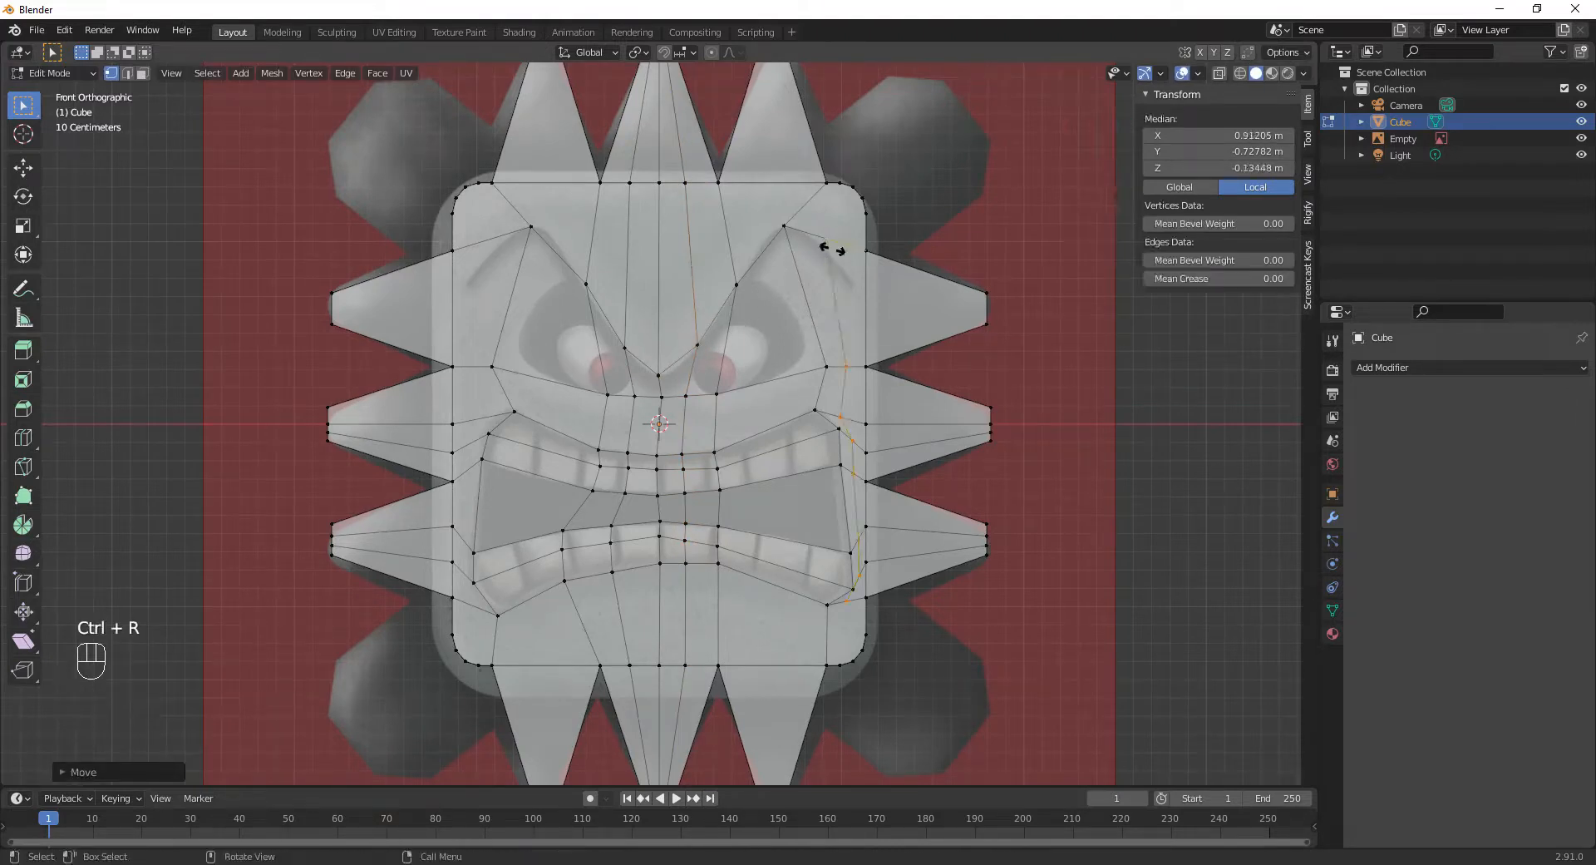
left_click(840, 249)
left_click(836, 234)
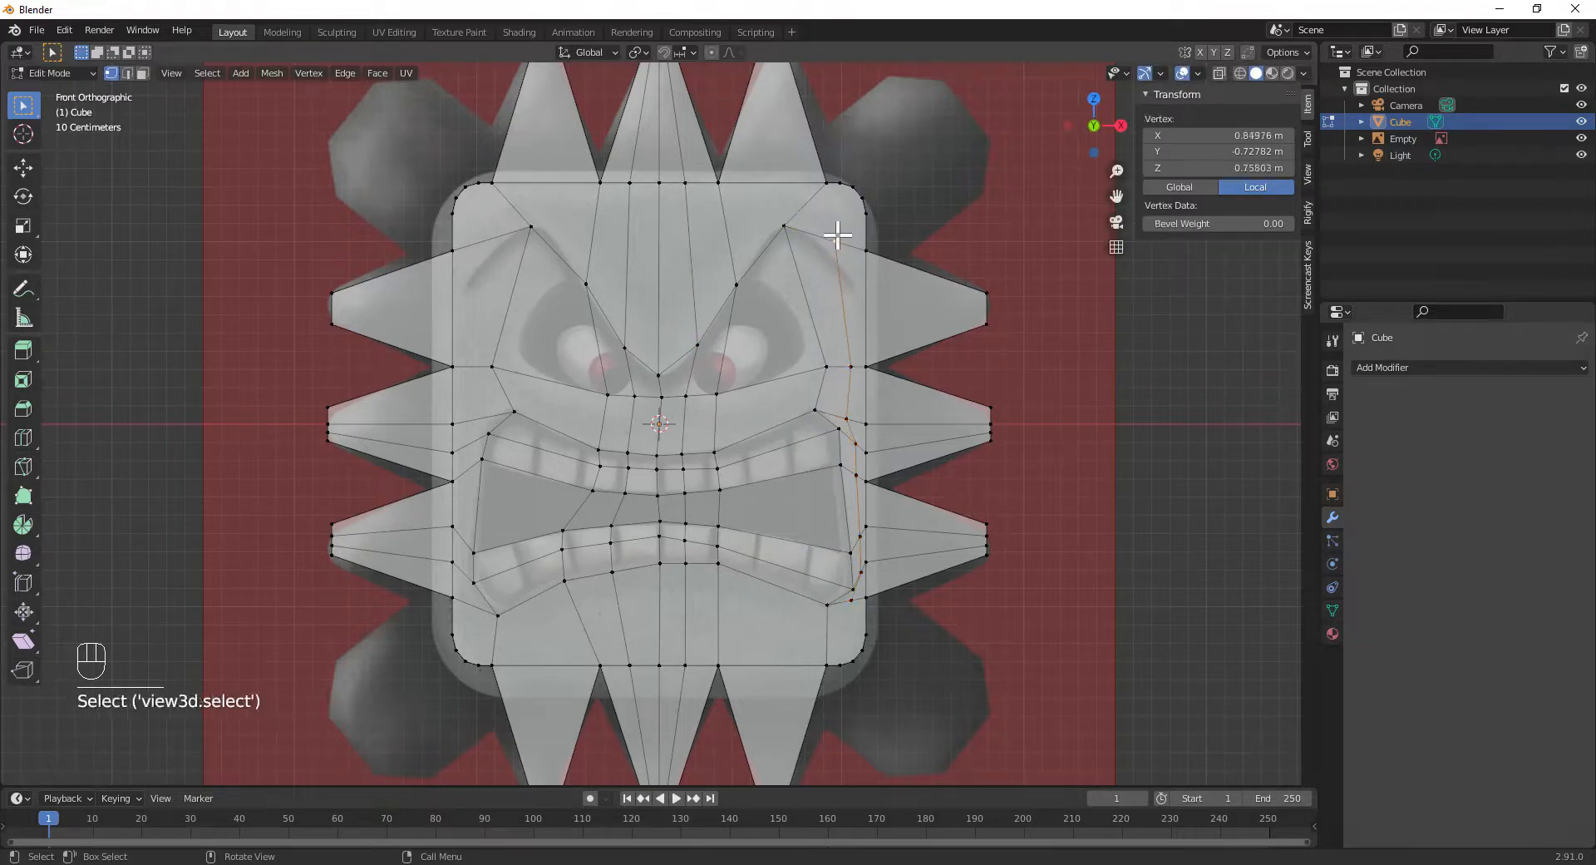
key("g")
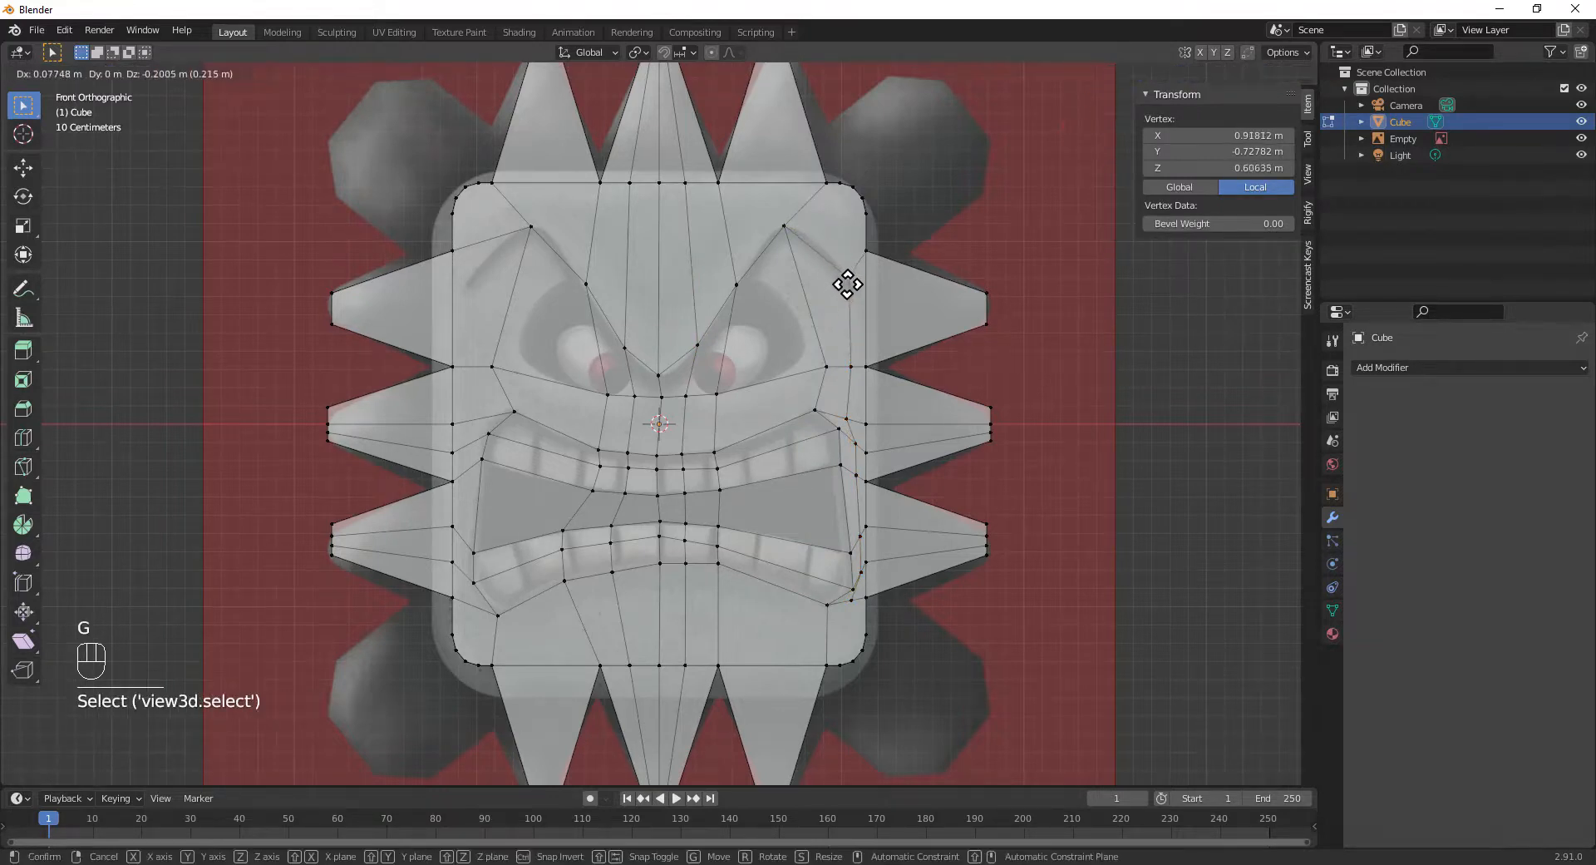
left_click(849, 287)
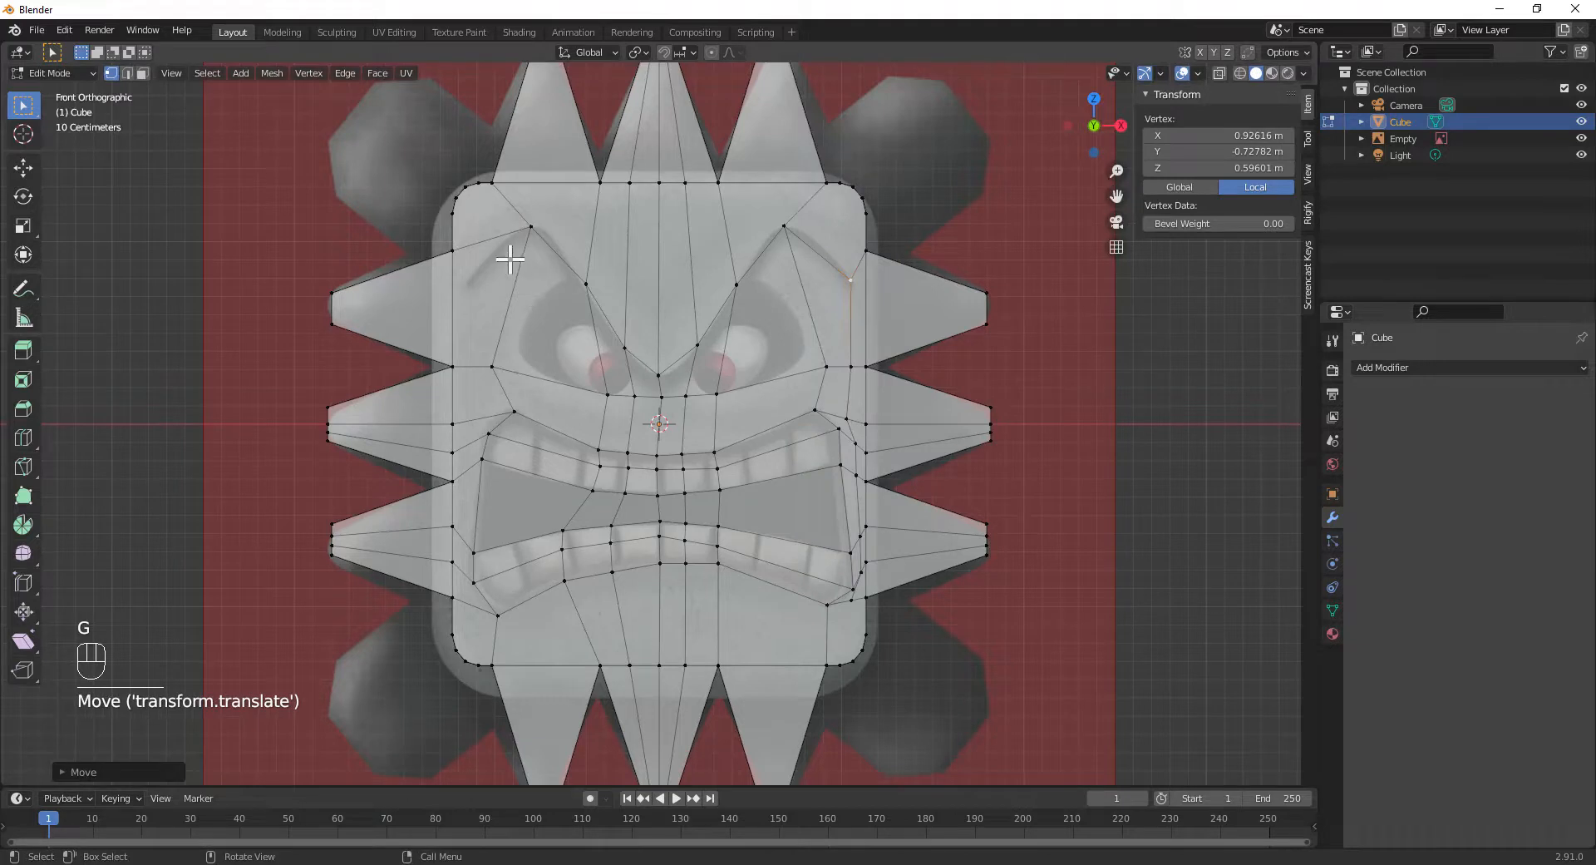
- Add an edge loop between the mouth's left end and the body's edge, moving its top vertex to the left eyebrow's outer end
key("ctrl+r")
left_click(487, 244)
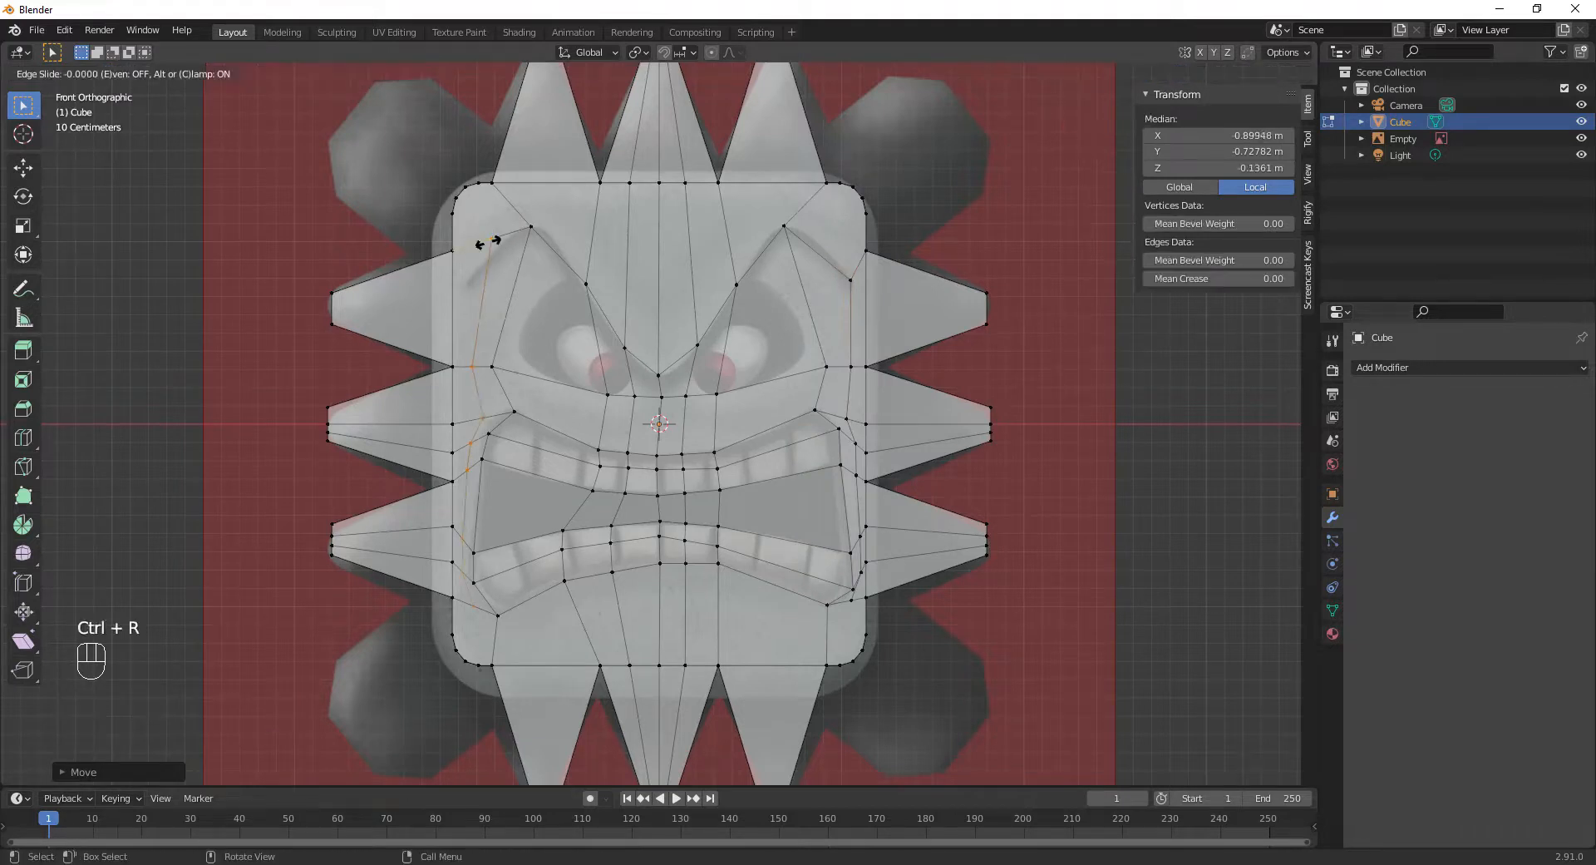
left_click(480, 243)
left_click(481, 242)
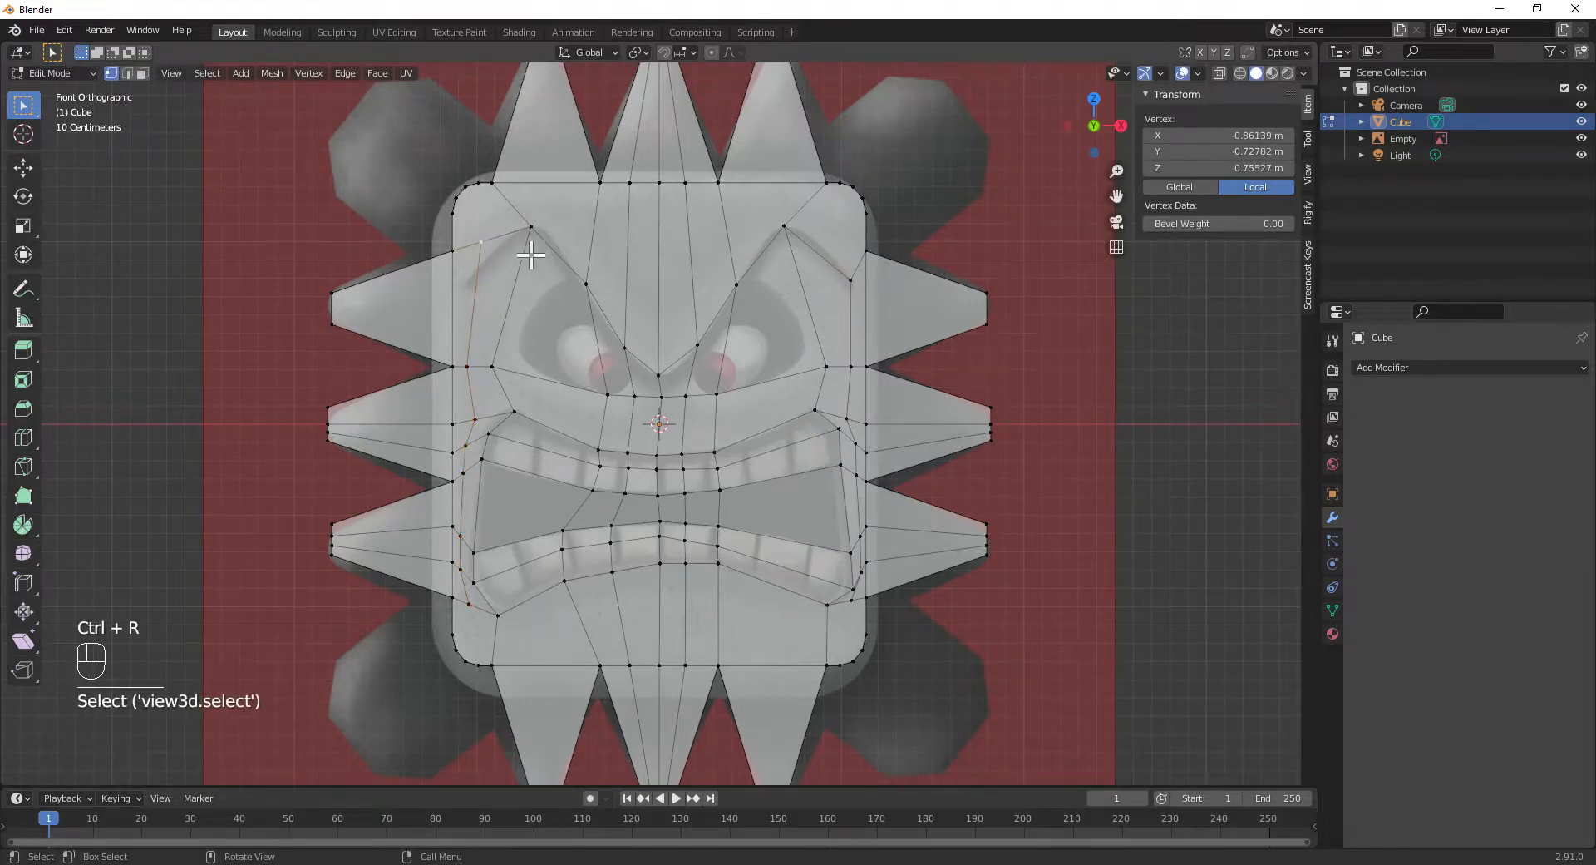
key("g")
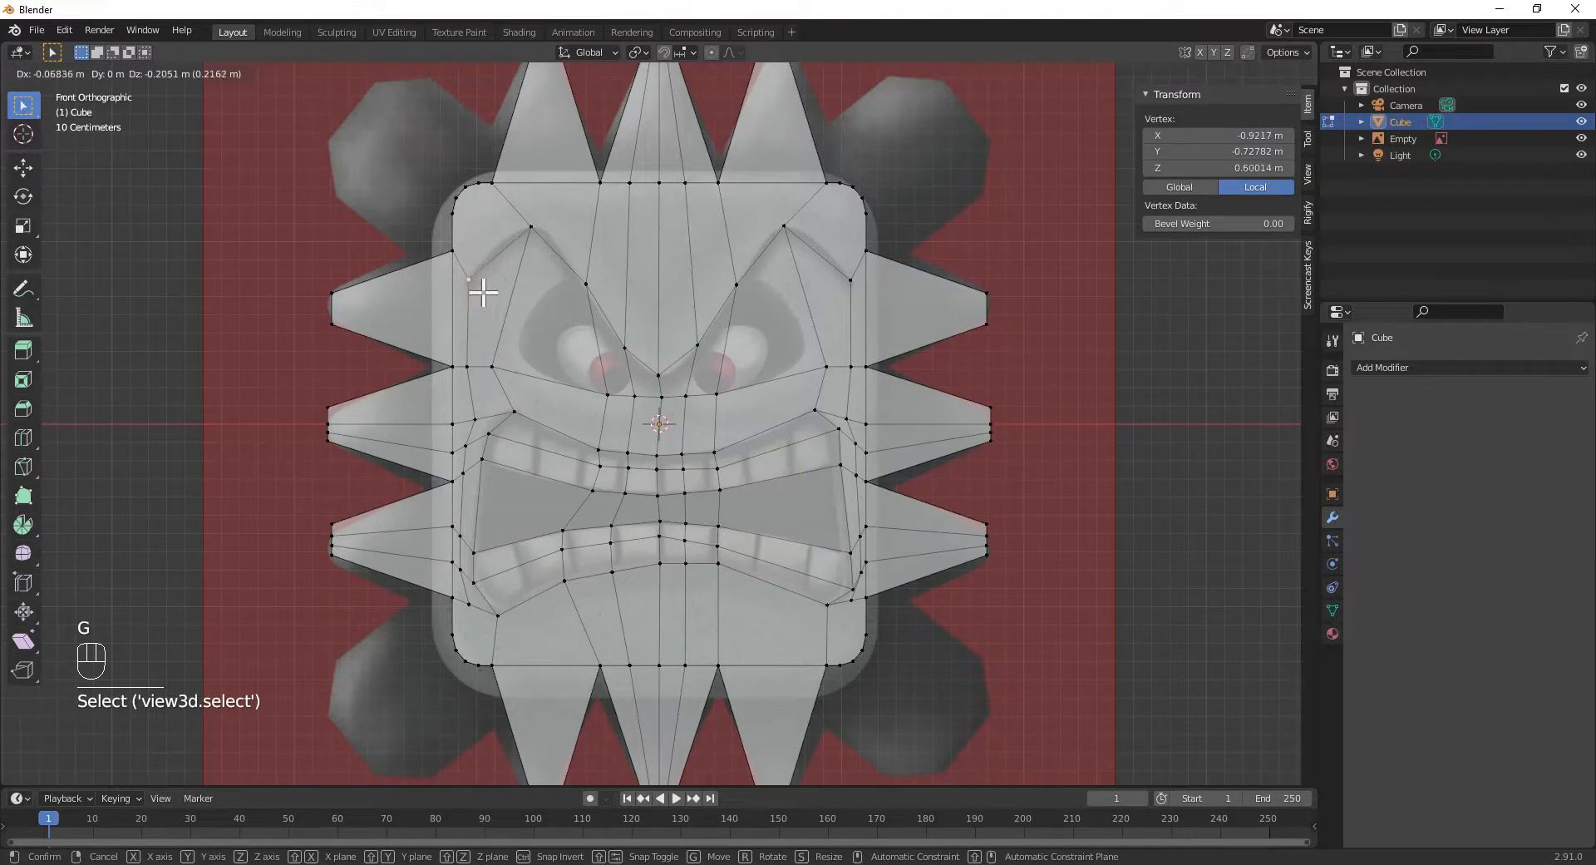
left_click(483, 291)
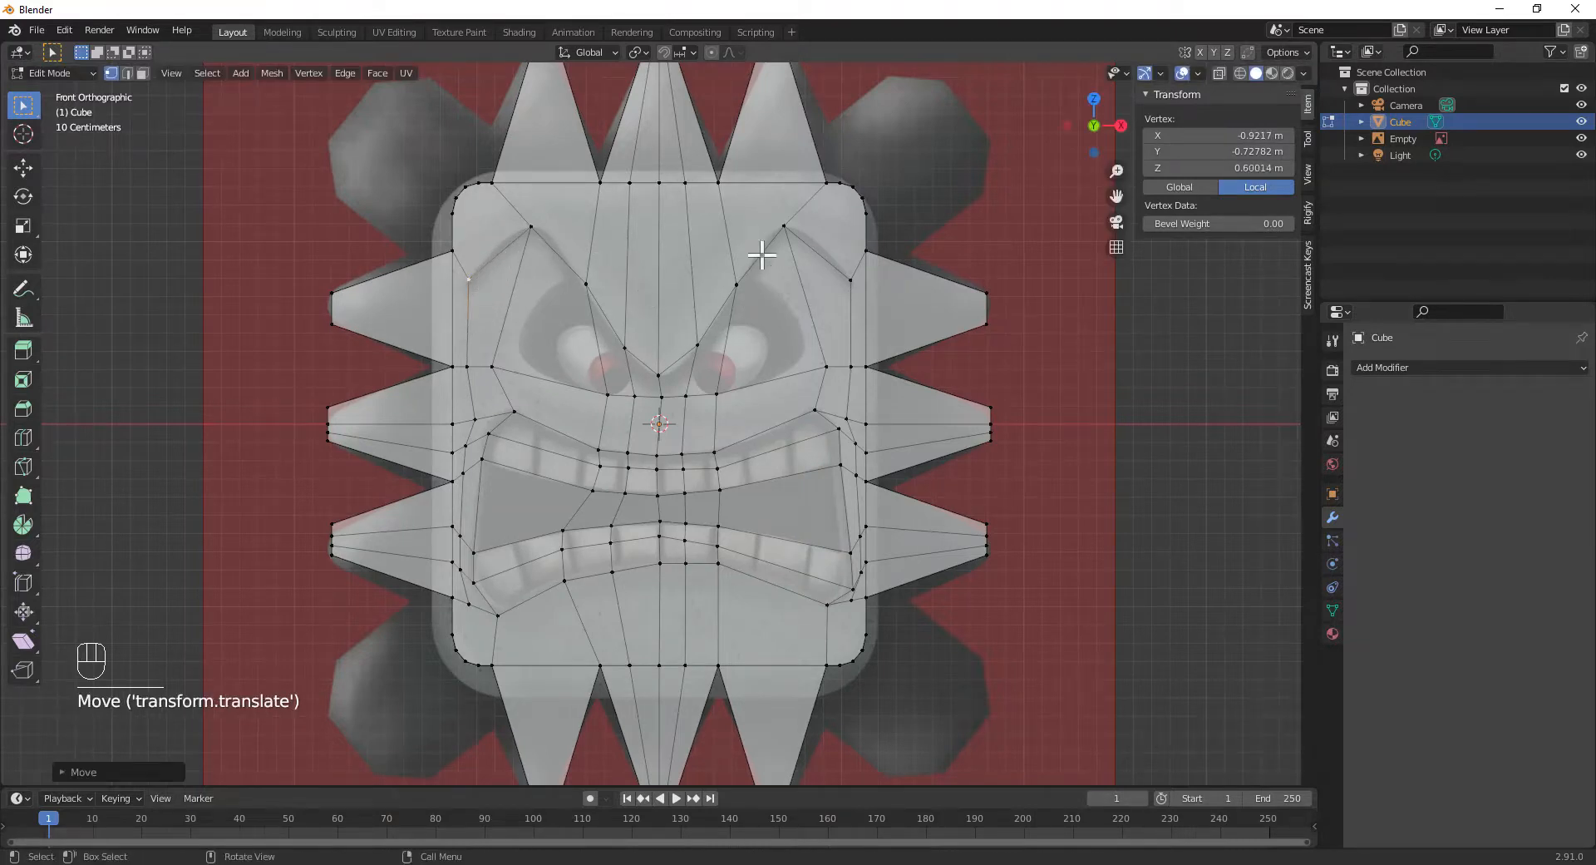
- Add a vertical edge loop through the right eye, along the outer side of the eyeball
key("ctrl")
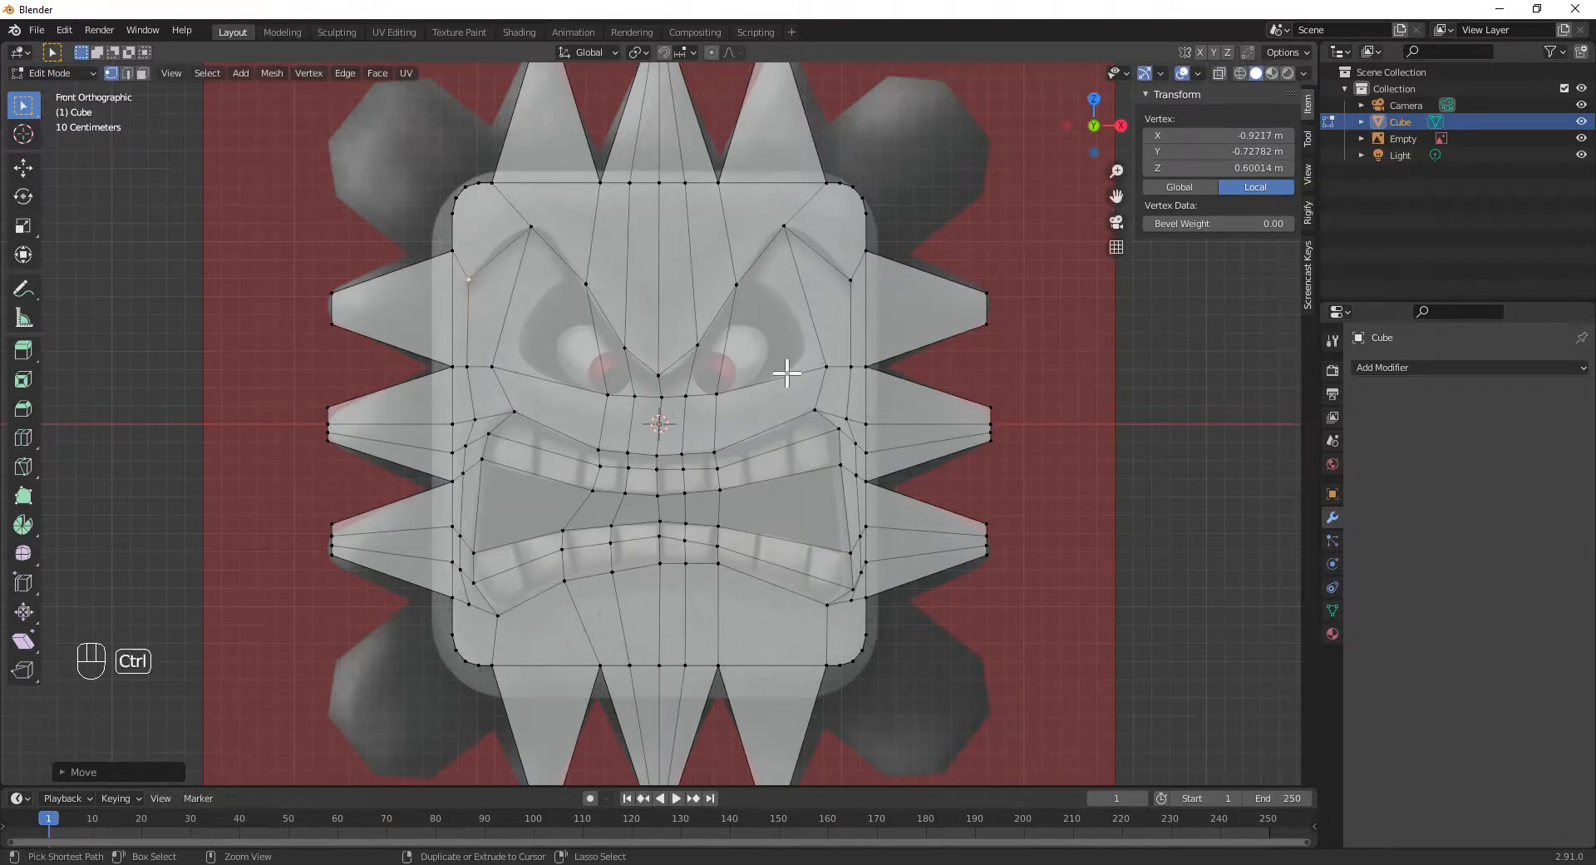
key("ctrl+r")
left_click(770, 366)
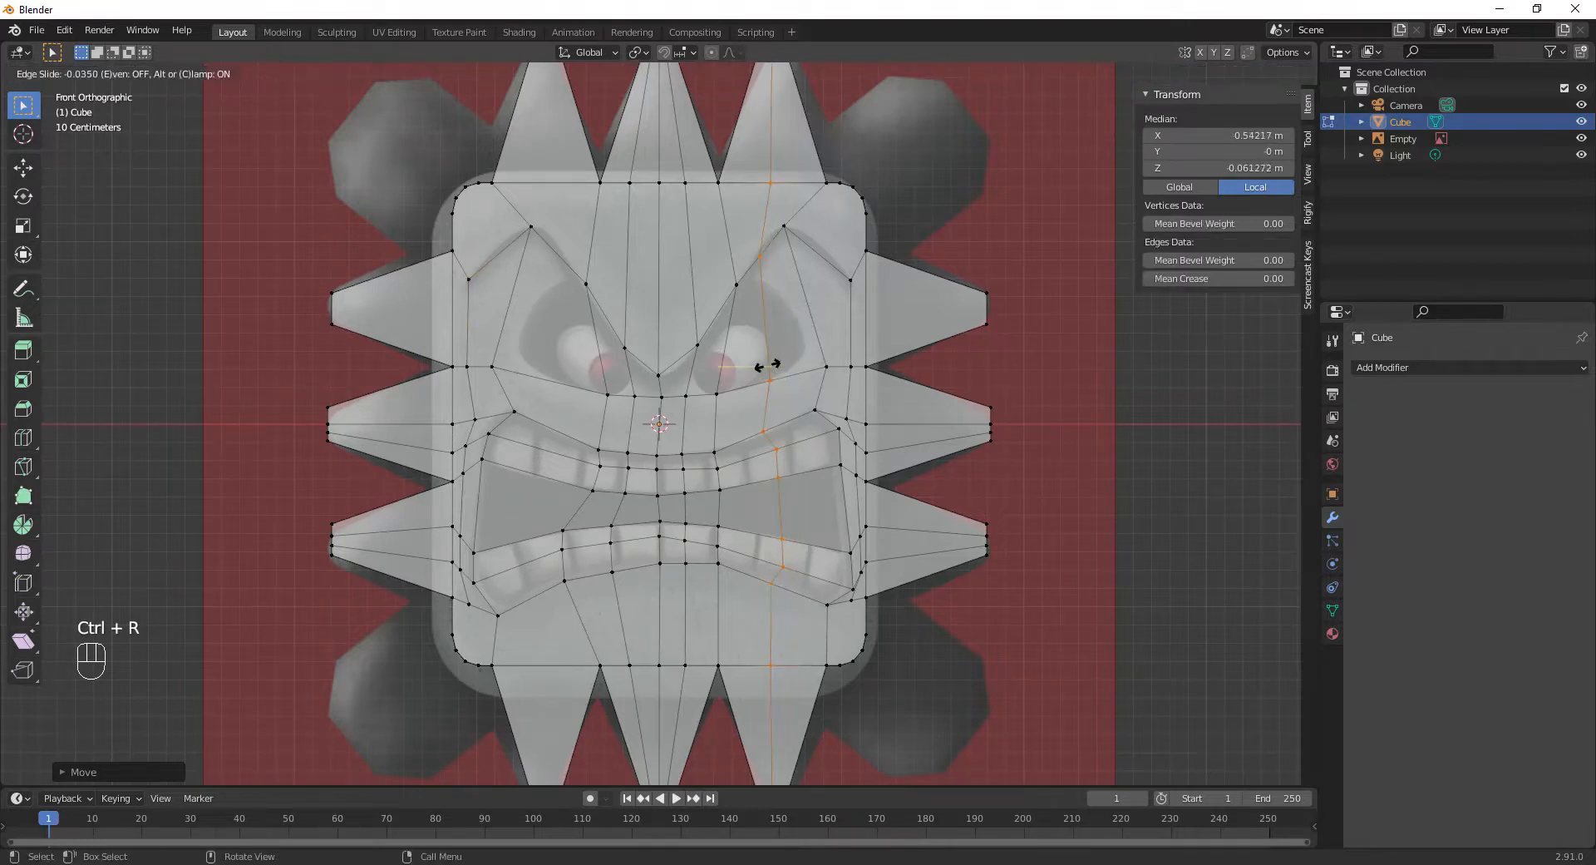
left_click(764, 362)
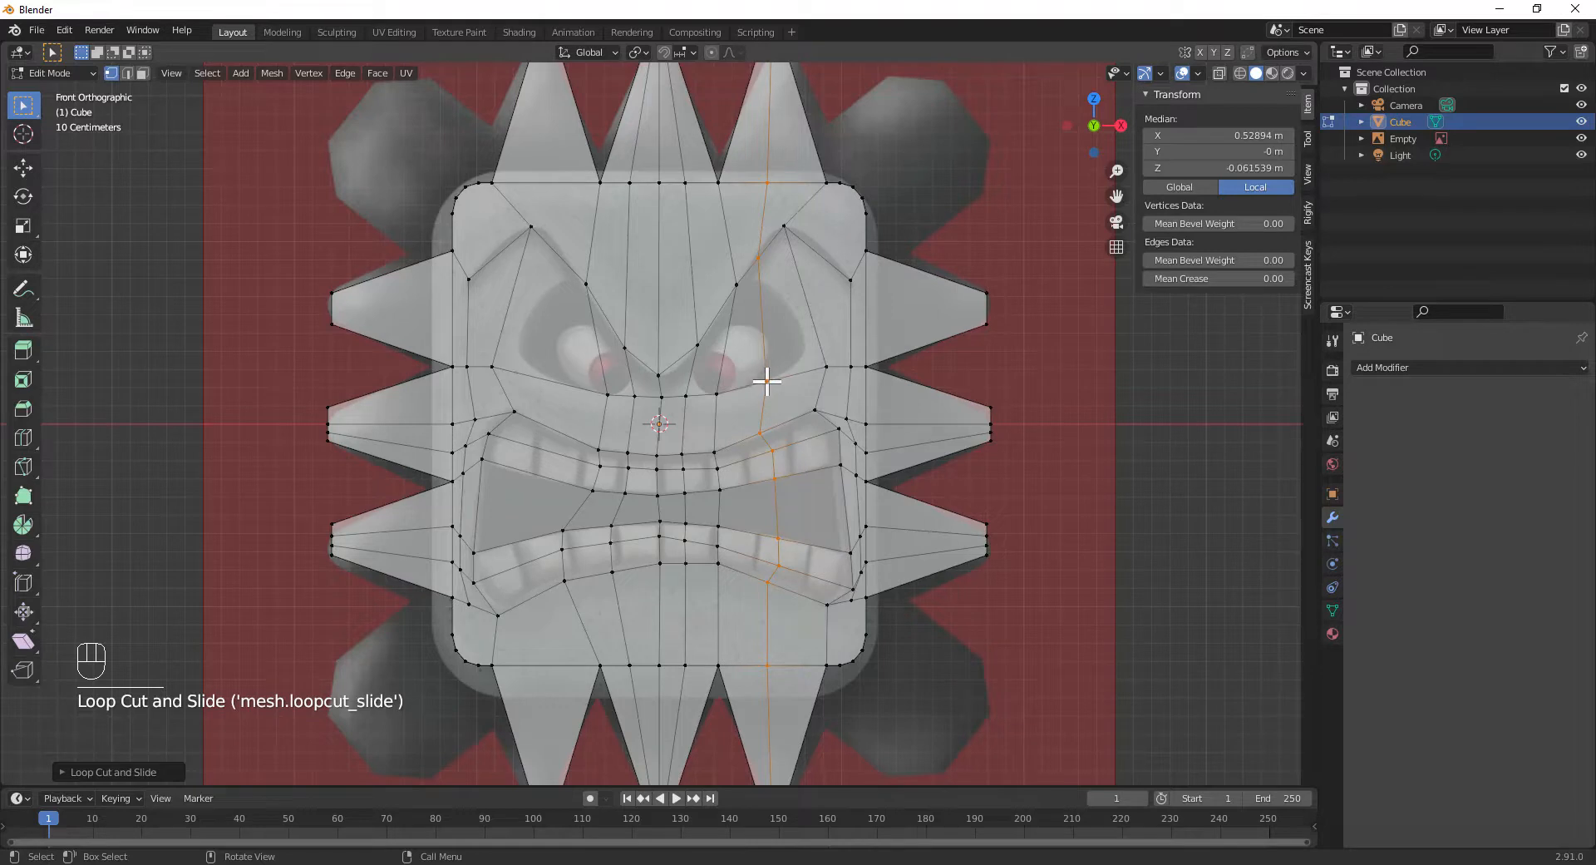
- Add a vertical edge loop outside the right eyeball and move its eye-level vertex onto the right eye socket's outer edge
key("ctrl+r")
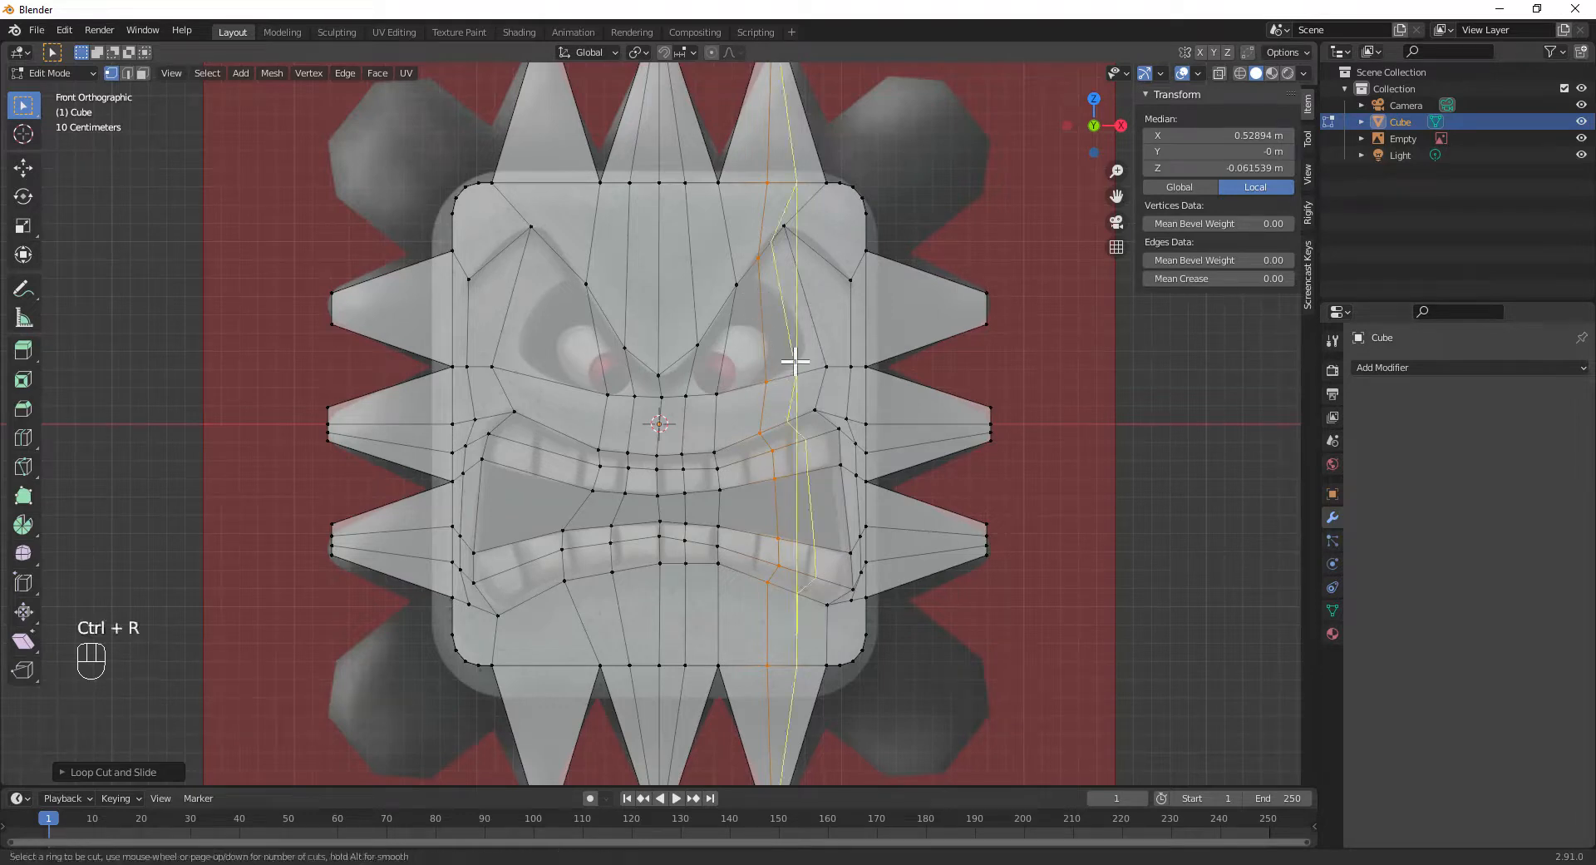
left_click(794, 361)
left_click(810, 360)
left_click(805, 371)
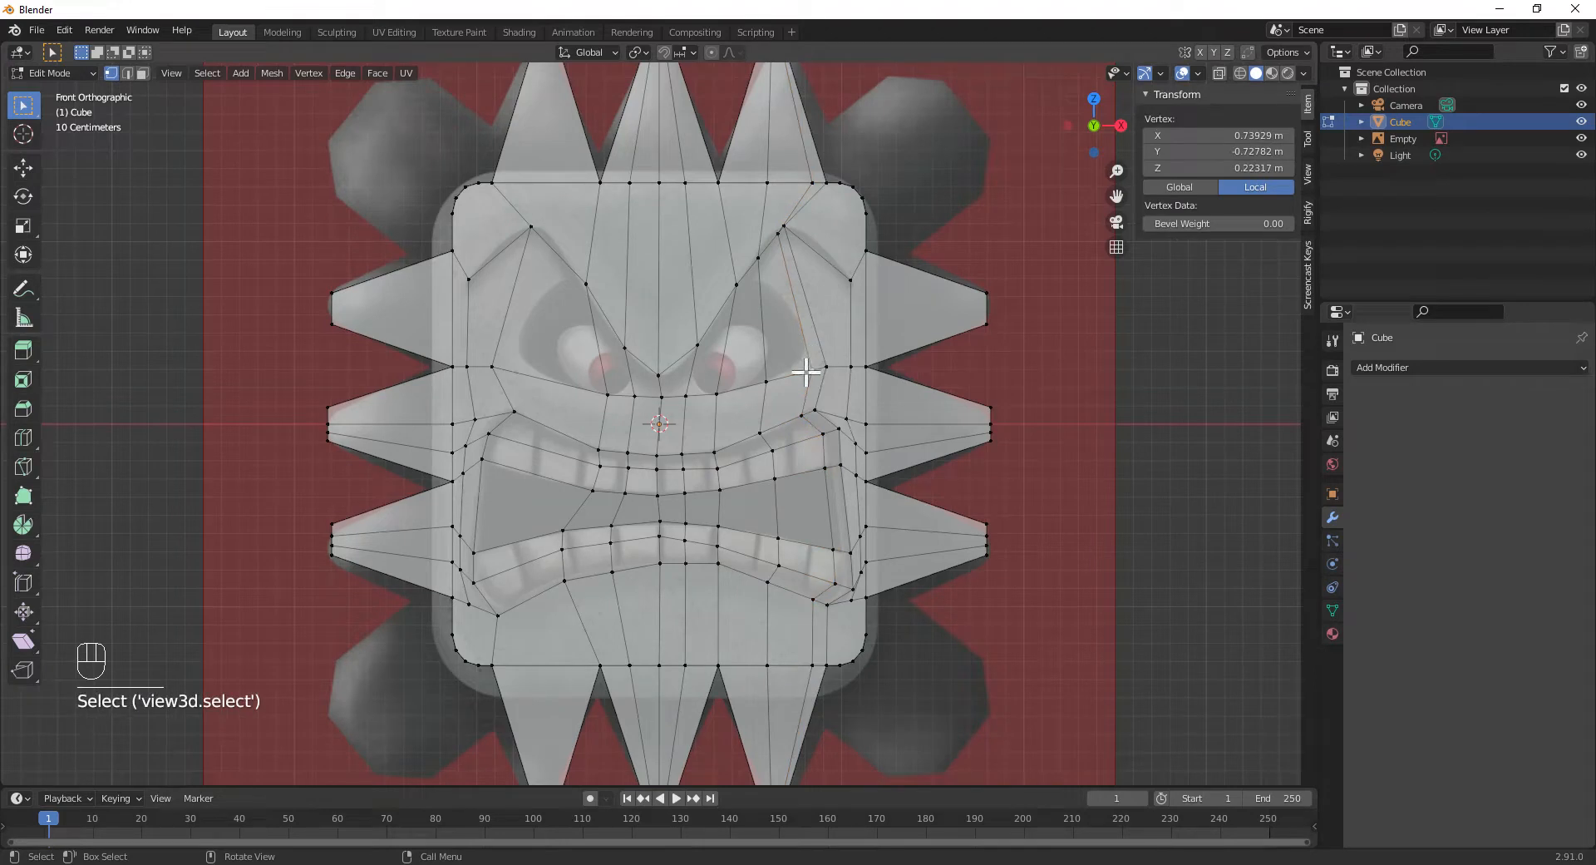
key("r")
right_click(807, 365)
key("g")
left_click(798, 353)
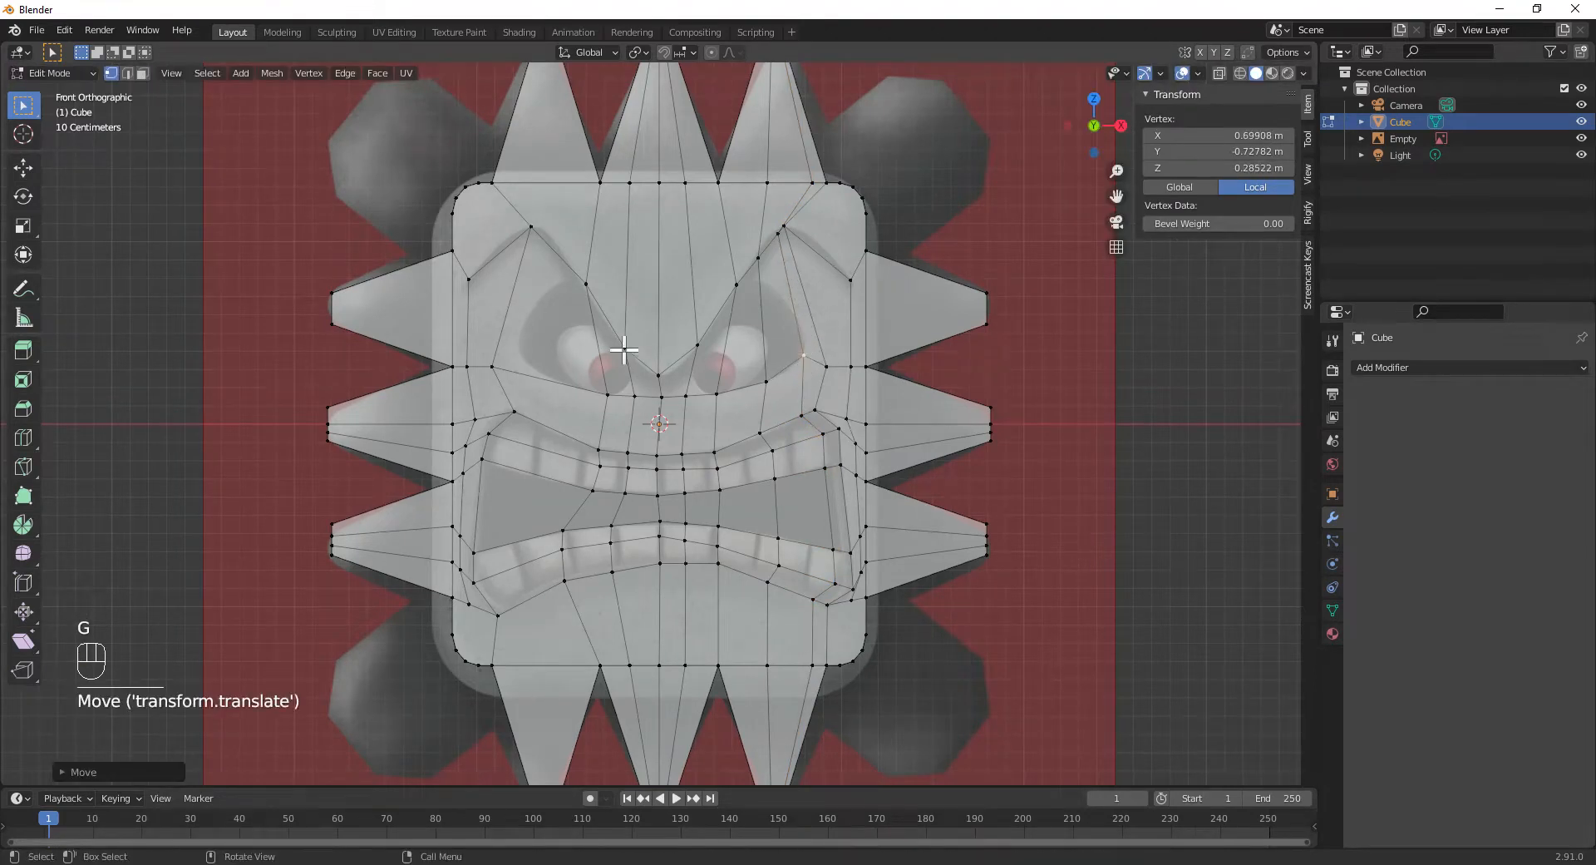
- Add two vertical edge loops through the left eye and move their eye-level vertices onto the left eye socket's outer and lower edges
key("ctrl+r")
scroll(543, 376, "up", 1)
left_click(536, 372)
left_click(541, 374)
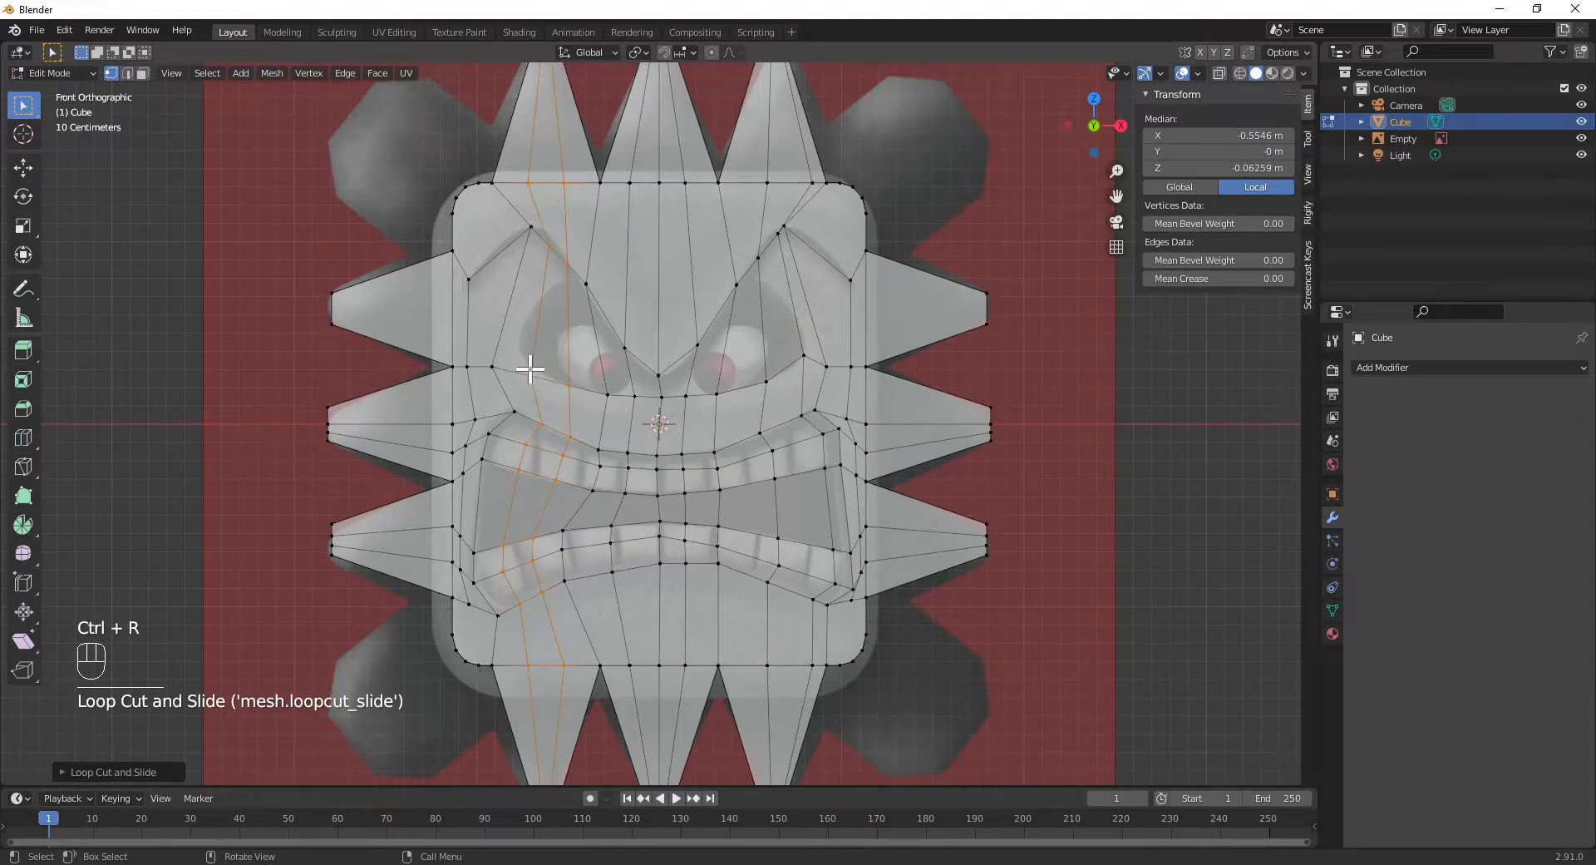
left_click(547, 367)
key("g")
key("g")
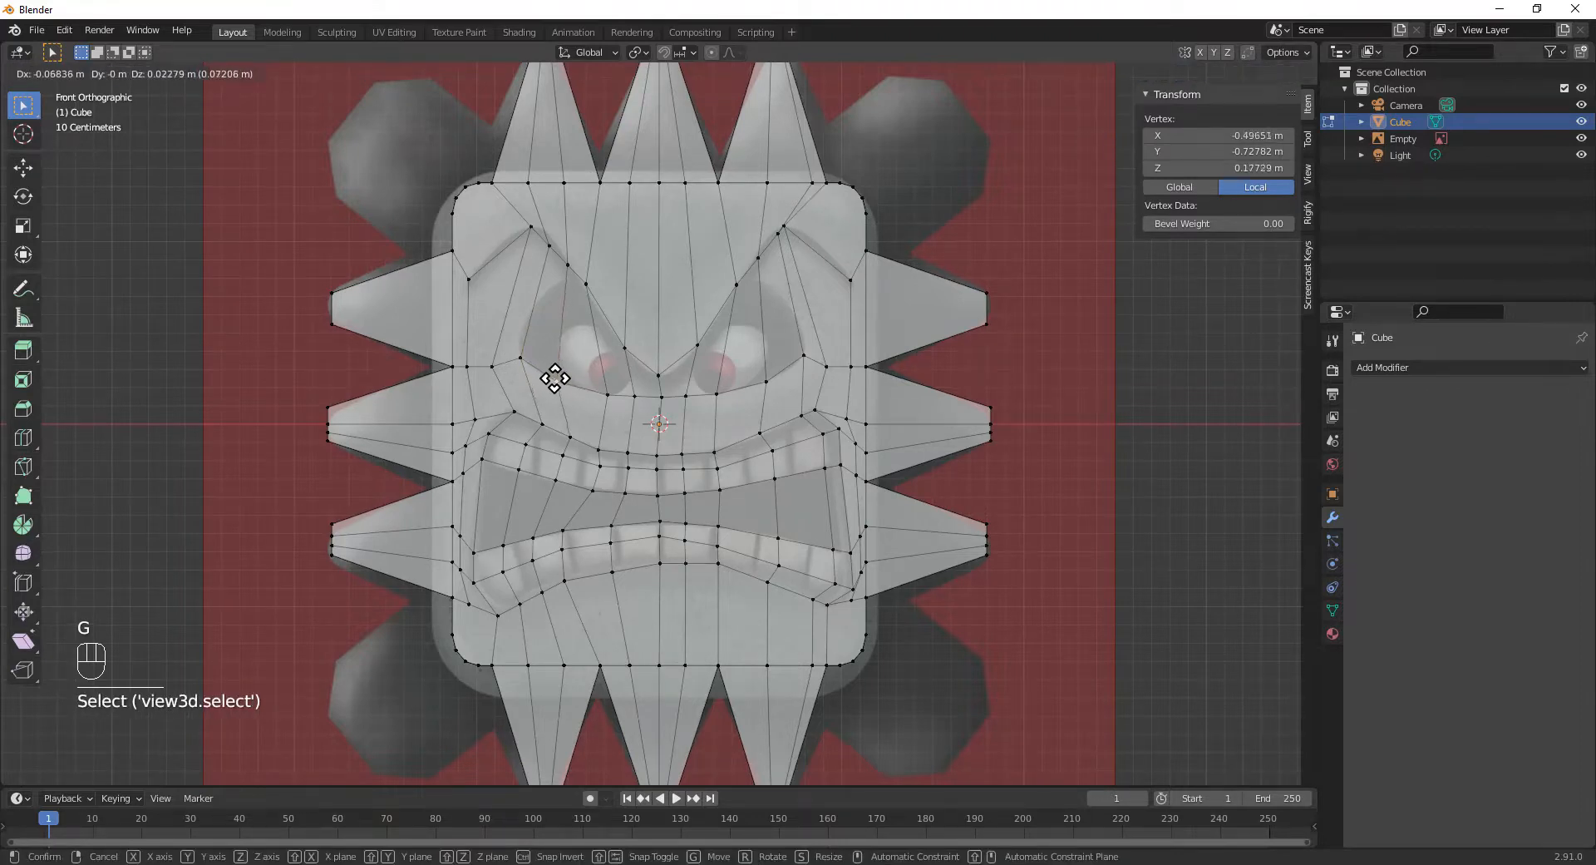
left_click(556, 376)
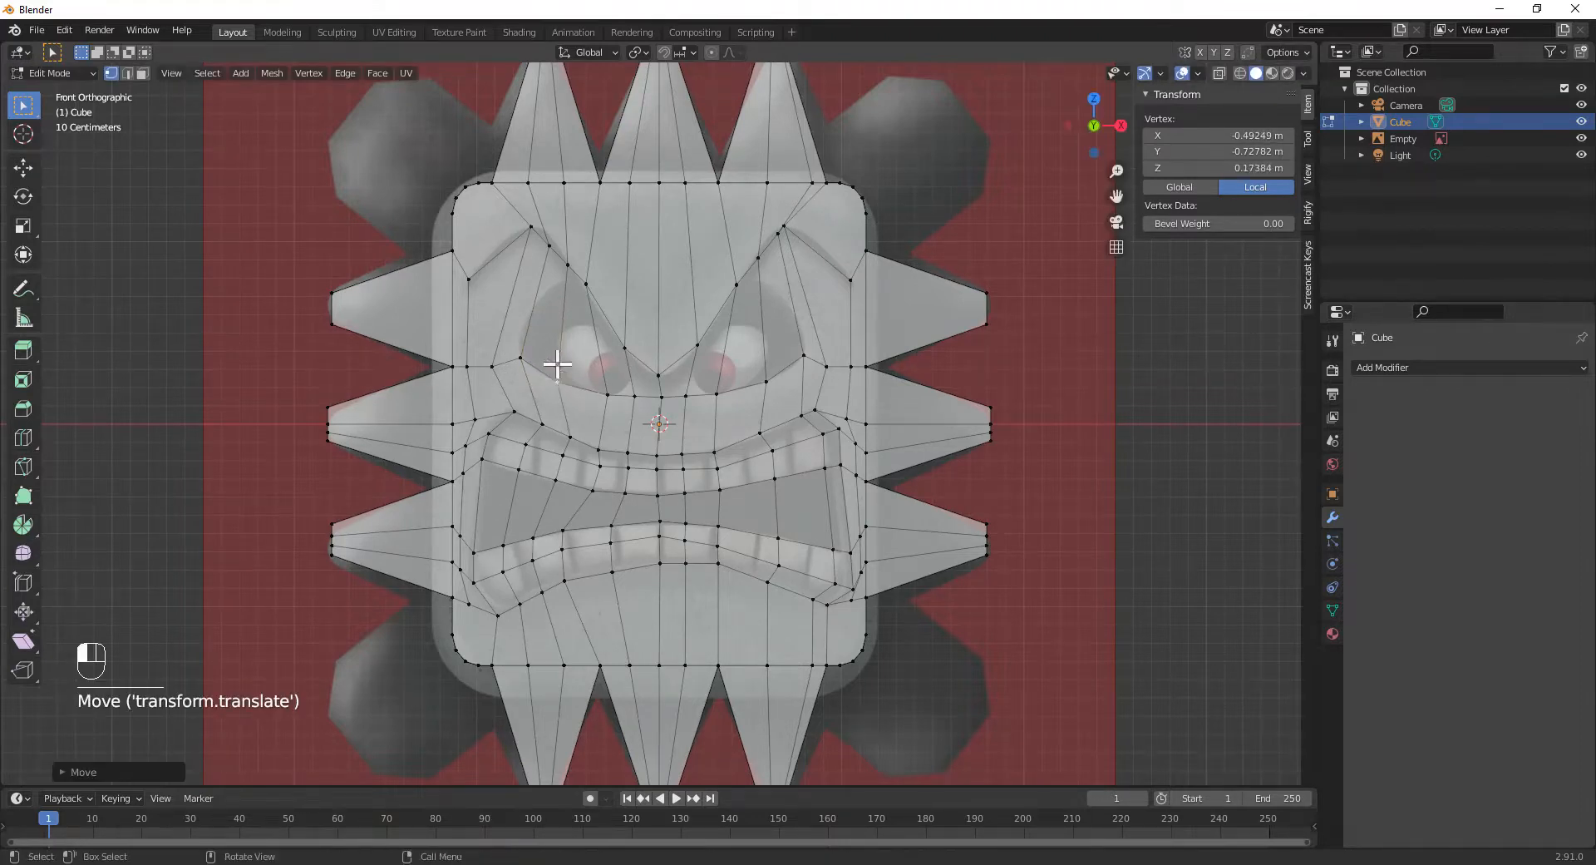
- Add a horizontal edge loop below the brow lines and move its left-eye vertices onto the left eyeball's upper edge
key("ctrl+r")
left_click(473, 309)
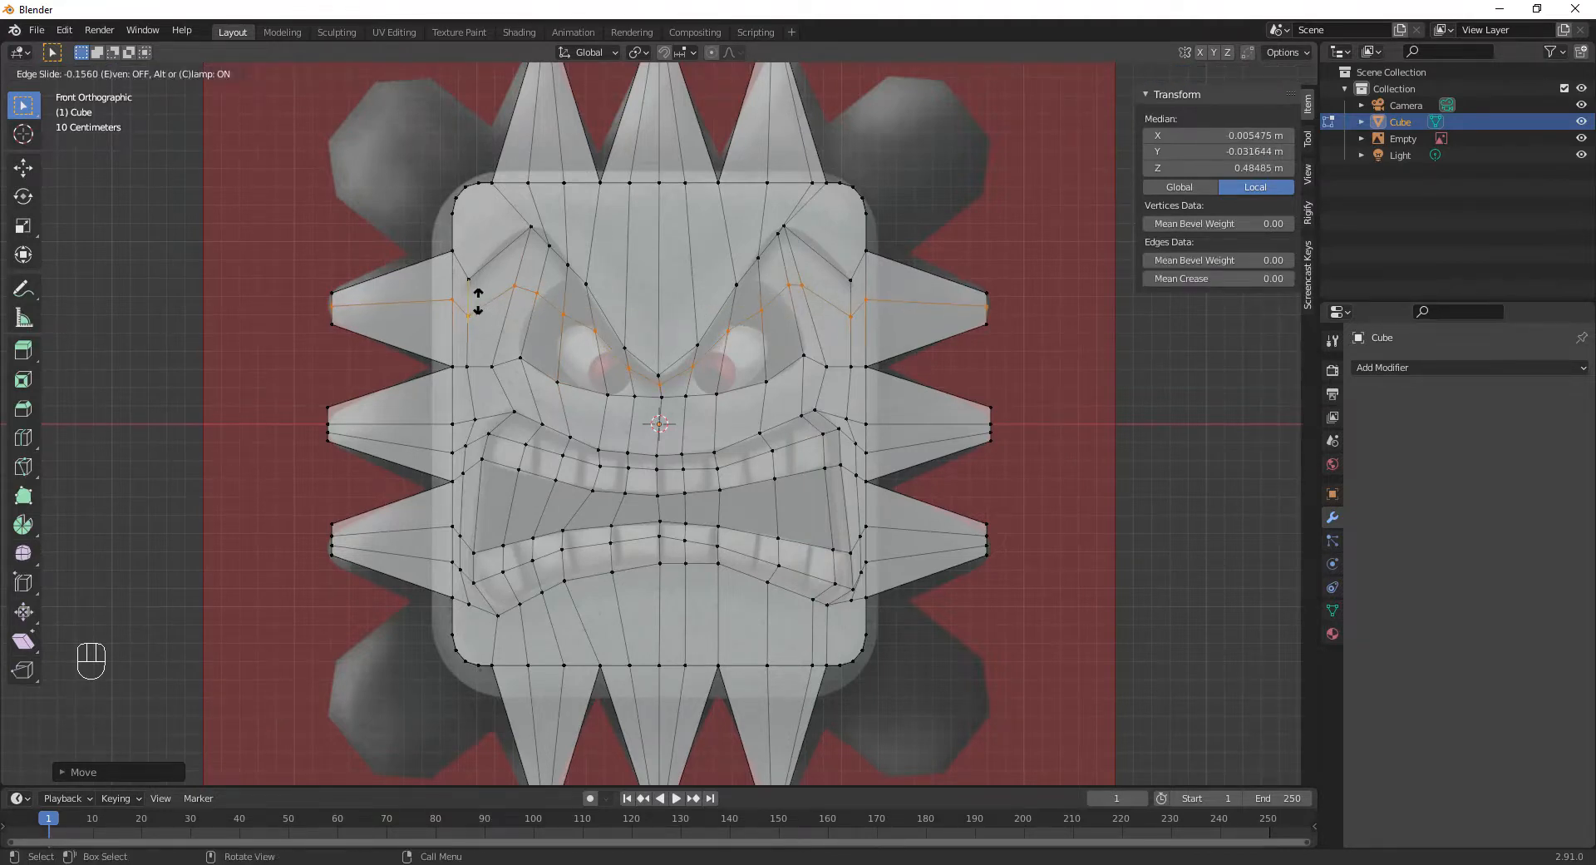
left_click(478, 301)
left_click(570, 324)
key("g")
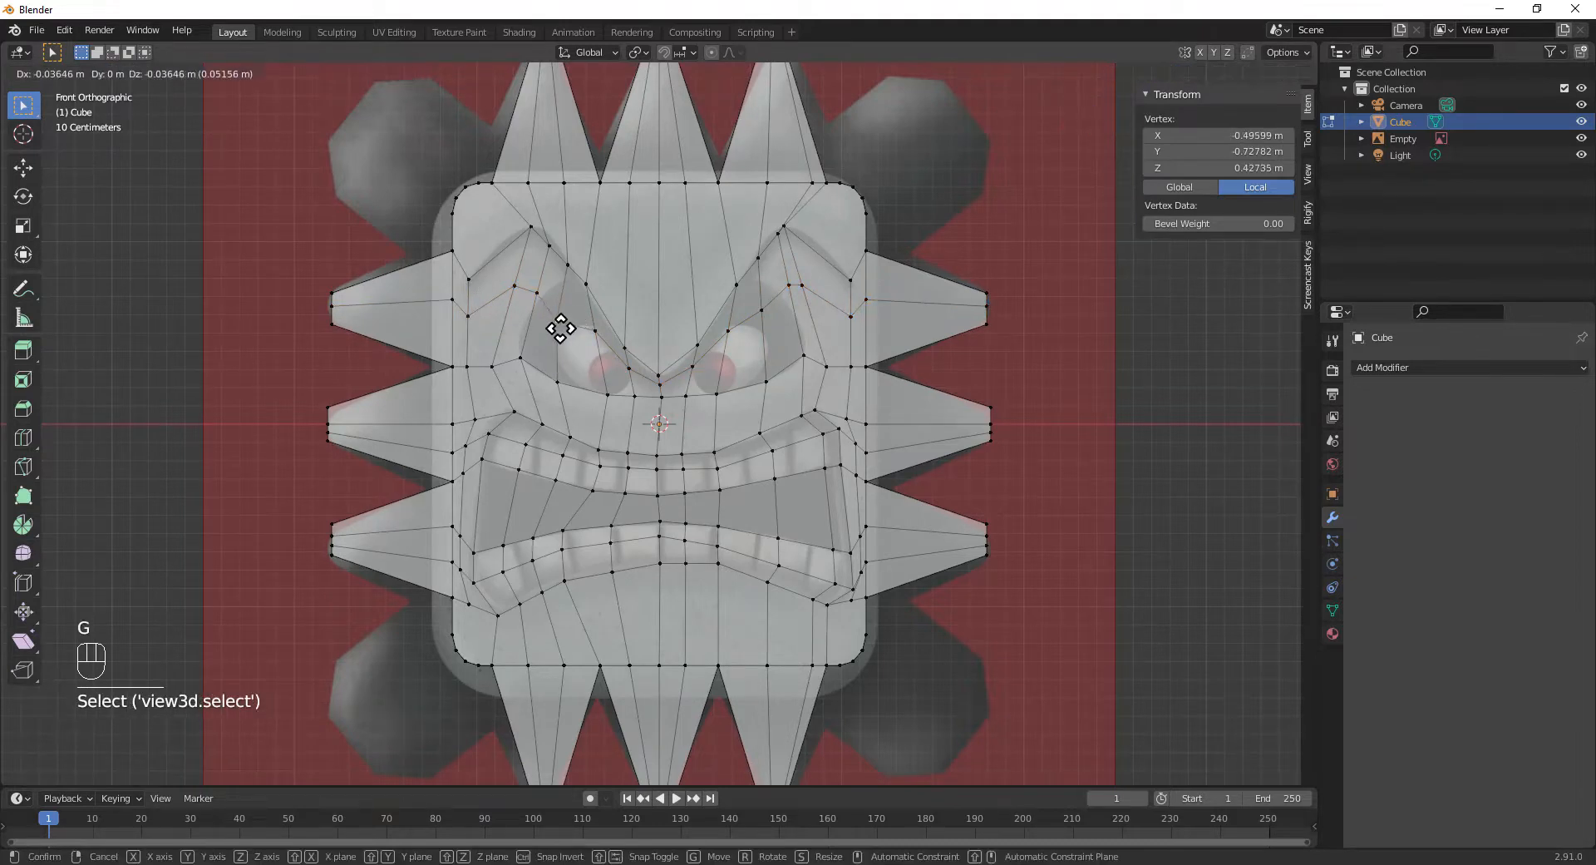
left_click(560, 333)
left_click(585, 324)
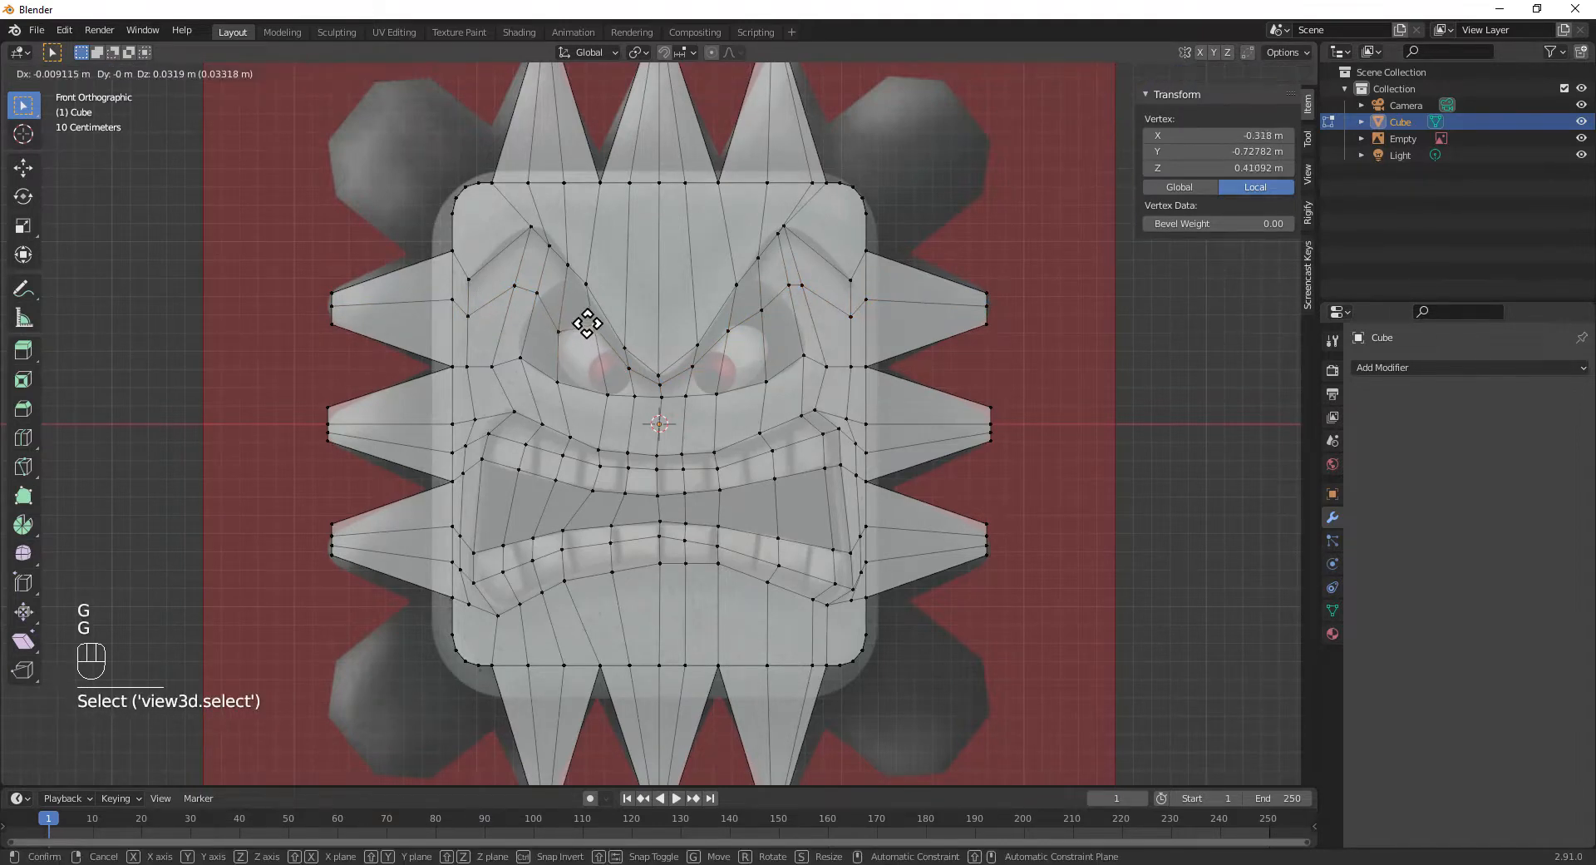
key("g")
left_click(588, 323)
- Move the new loop's two right-eye vertices onto the right eyeball's upper edge
left_click(726, 326)
key("g")
left_click(763, 304)
key("g")
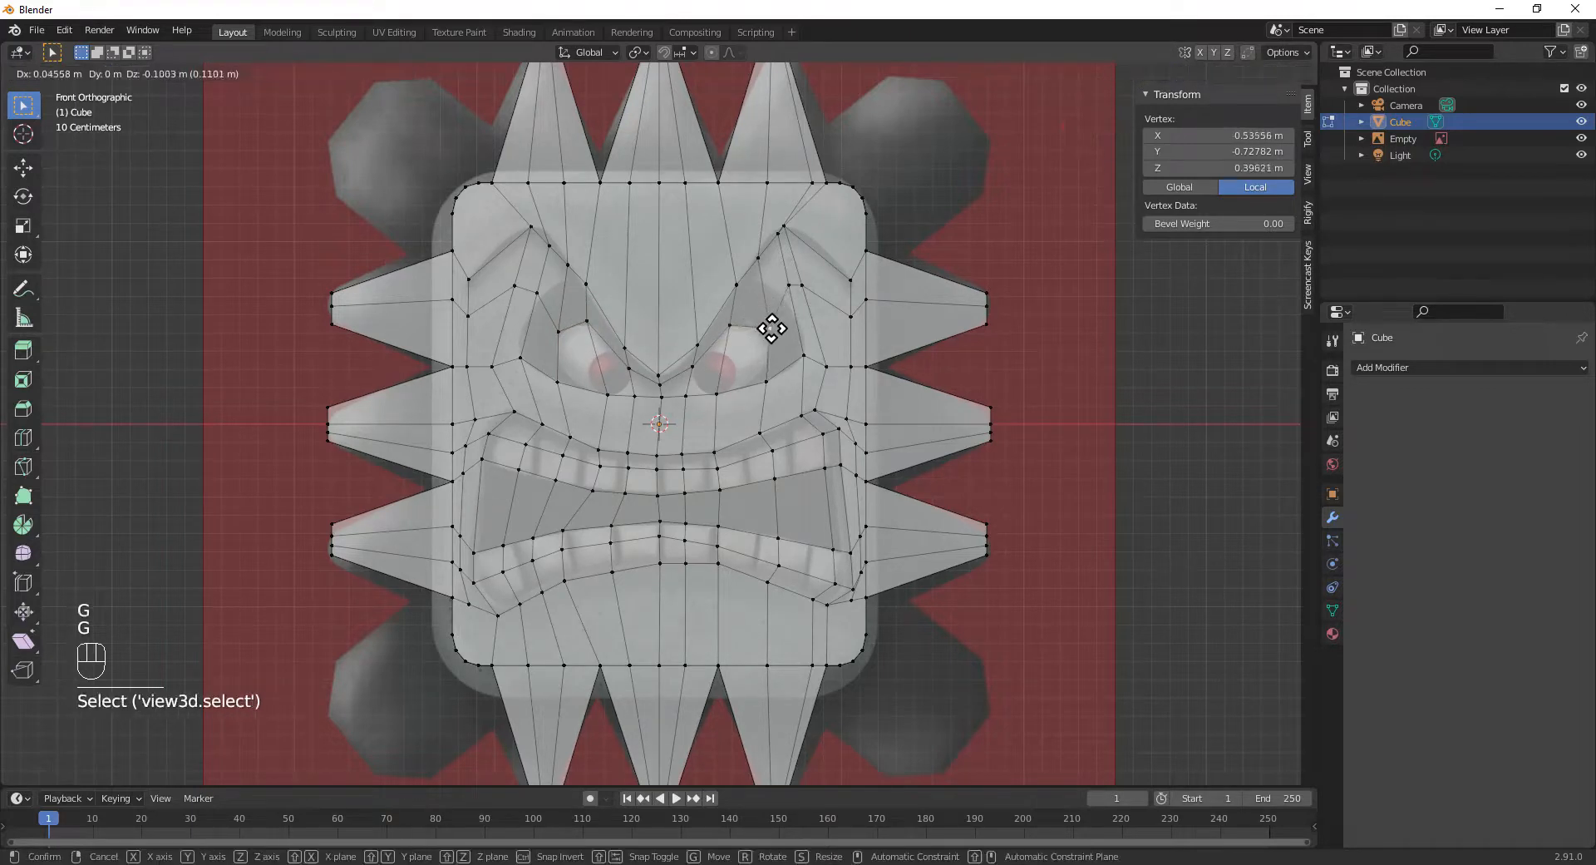
left_click(766, 333)
- Move the vertices below the right and left eyeballs onto the lower outer edges of the eyeballs
left_click(764, 381)
key("g")
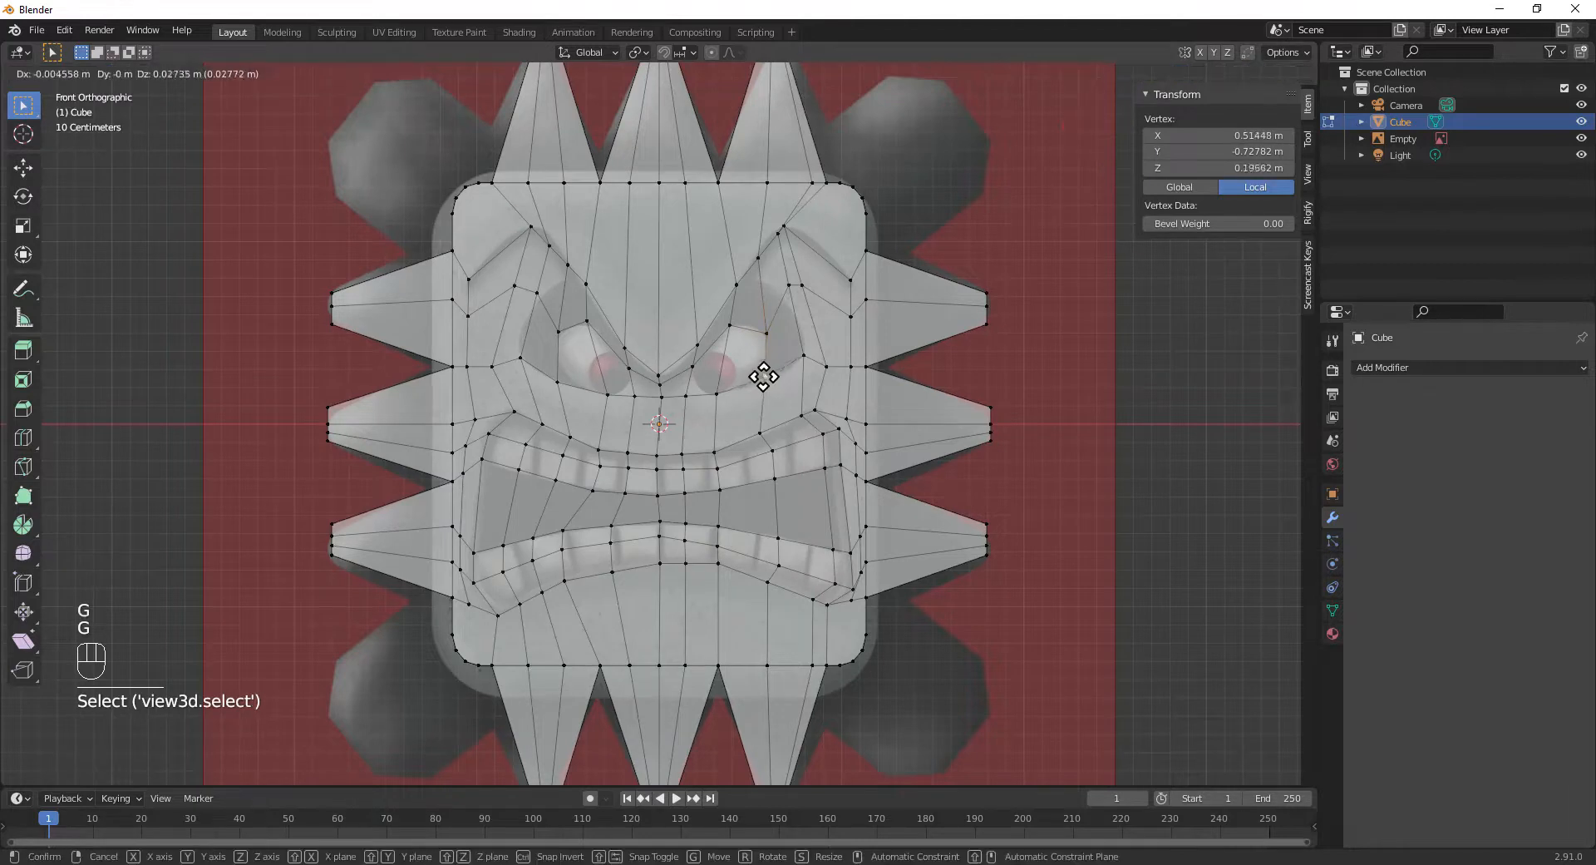
left_click(765, 380)
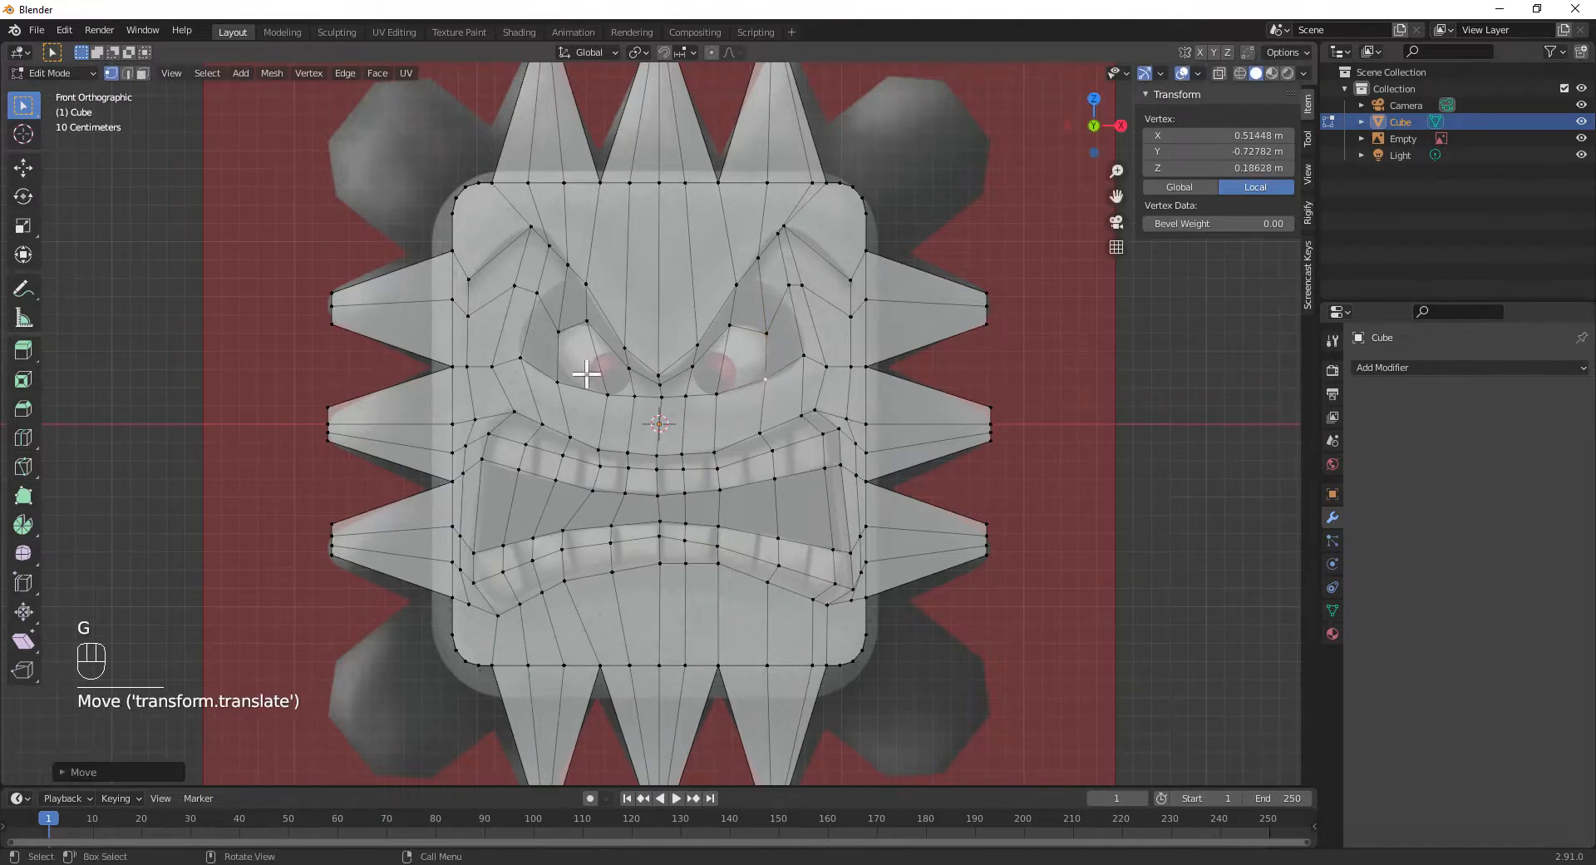
left_click(559, 376)
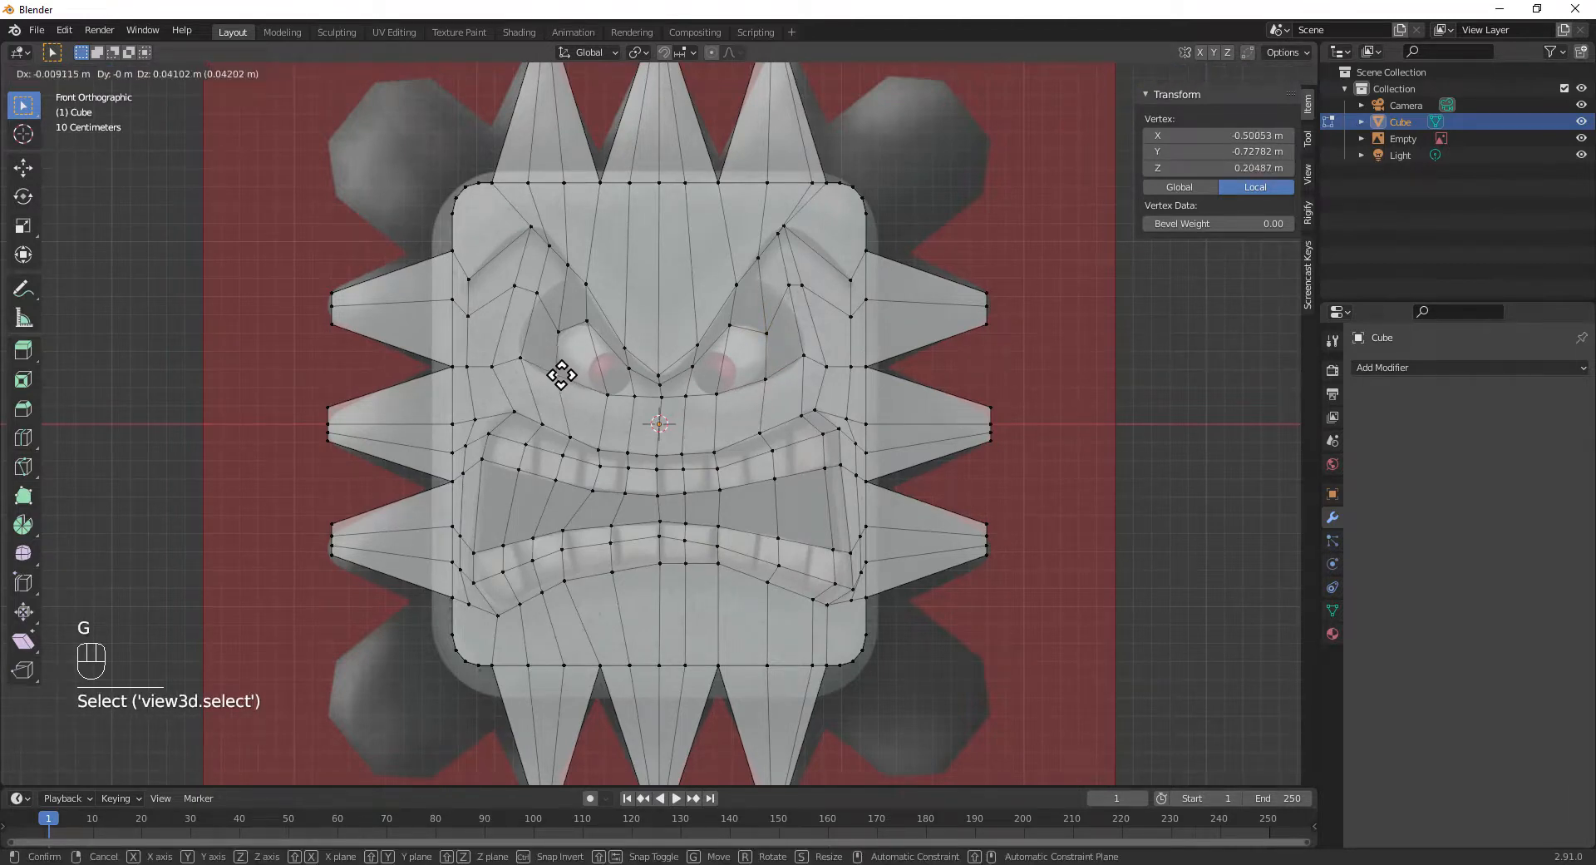
key("g")
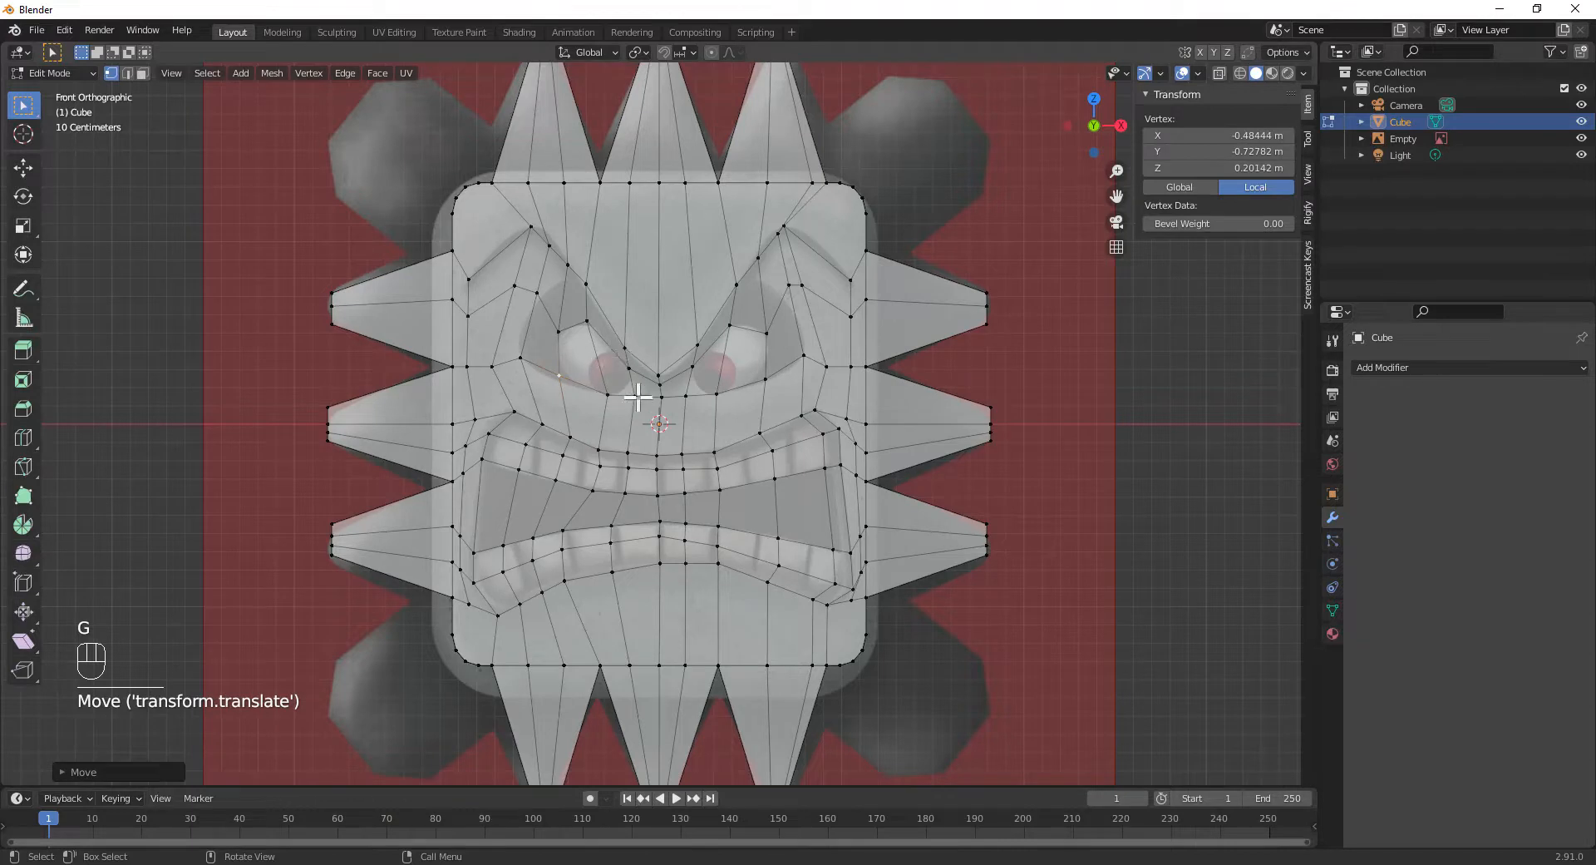
- Move the vertices beside the nose bridge onto the lower inner corners of the right and left eyes
left_click(695, 394)
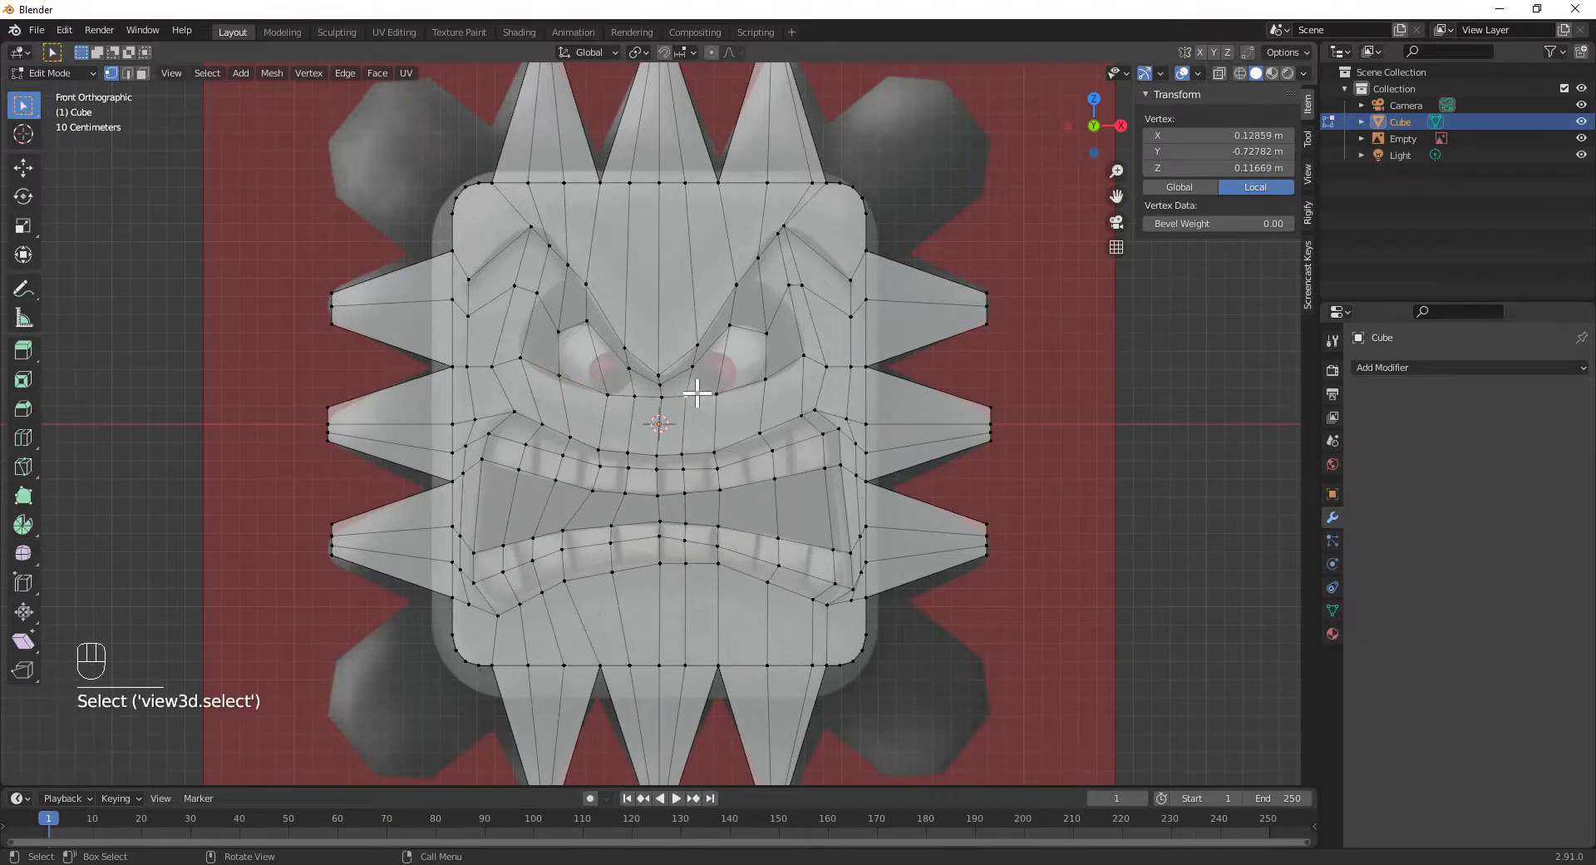
key("h")
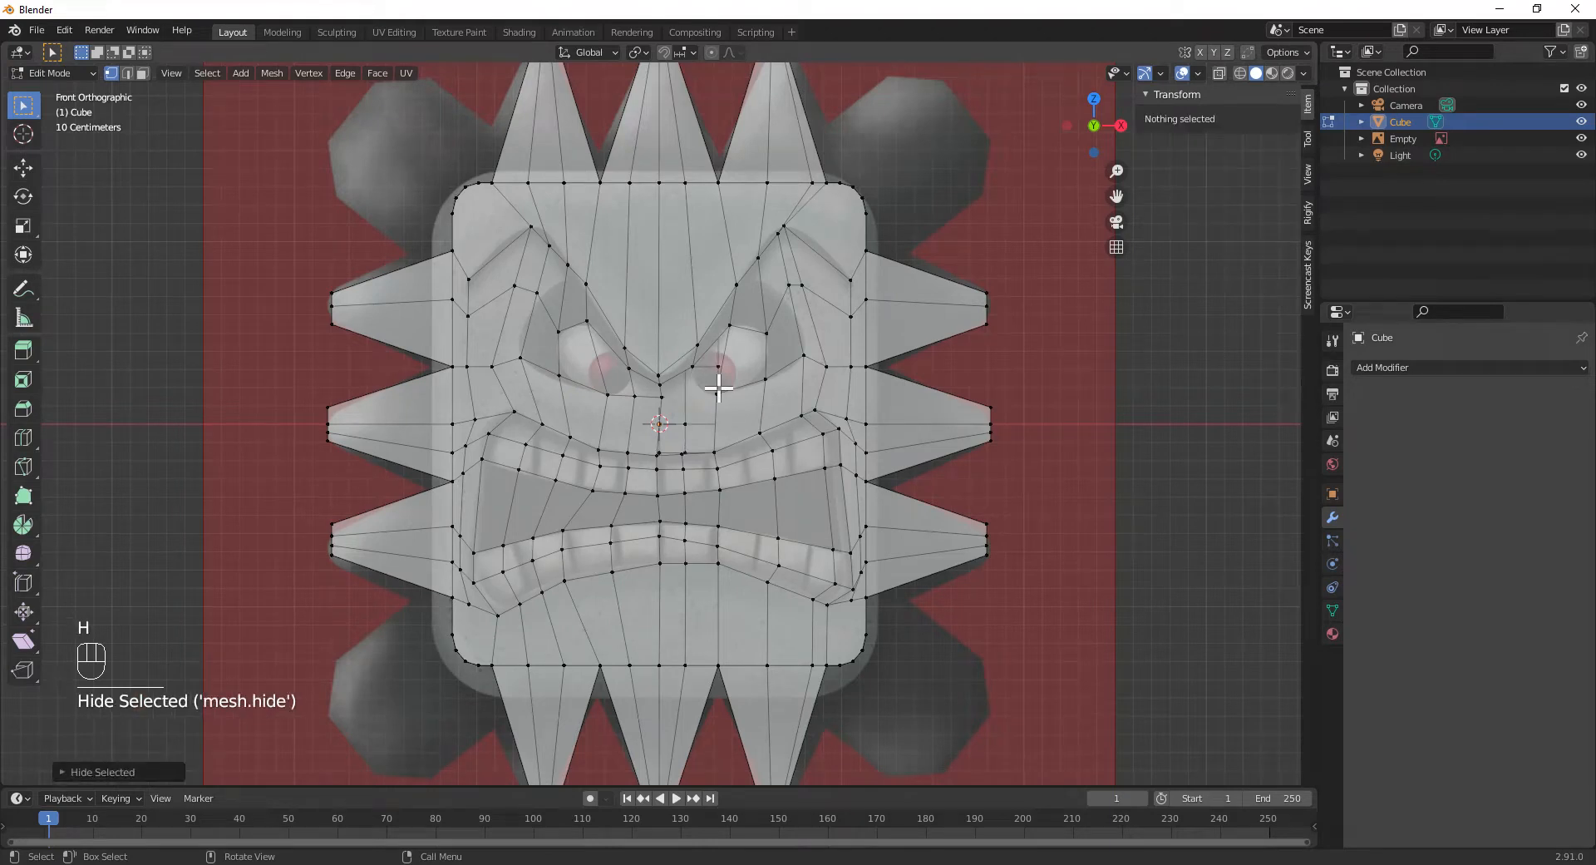
key("ctrl+z")
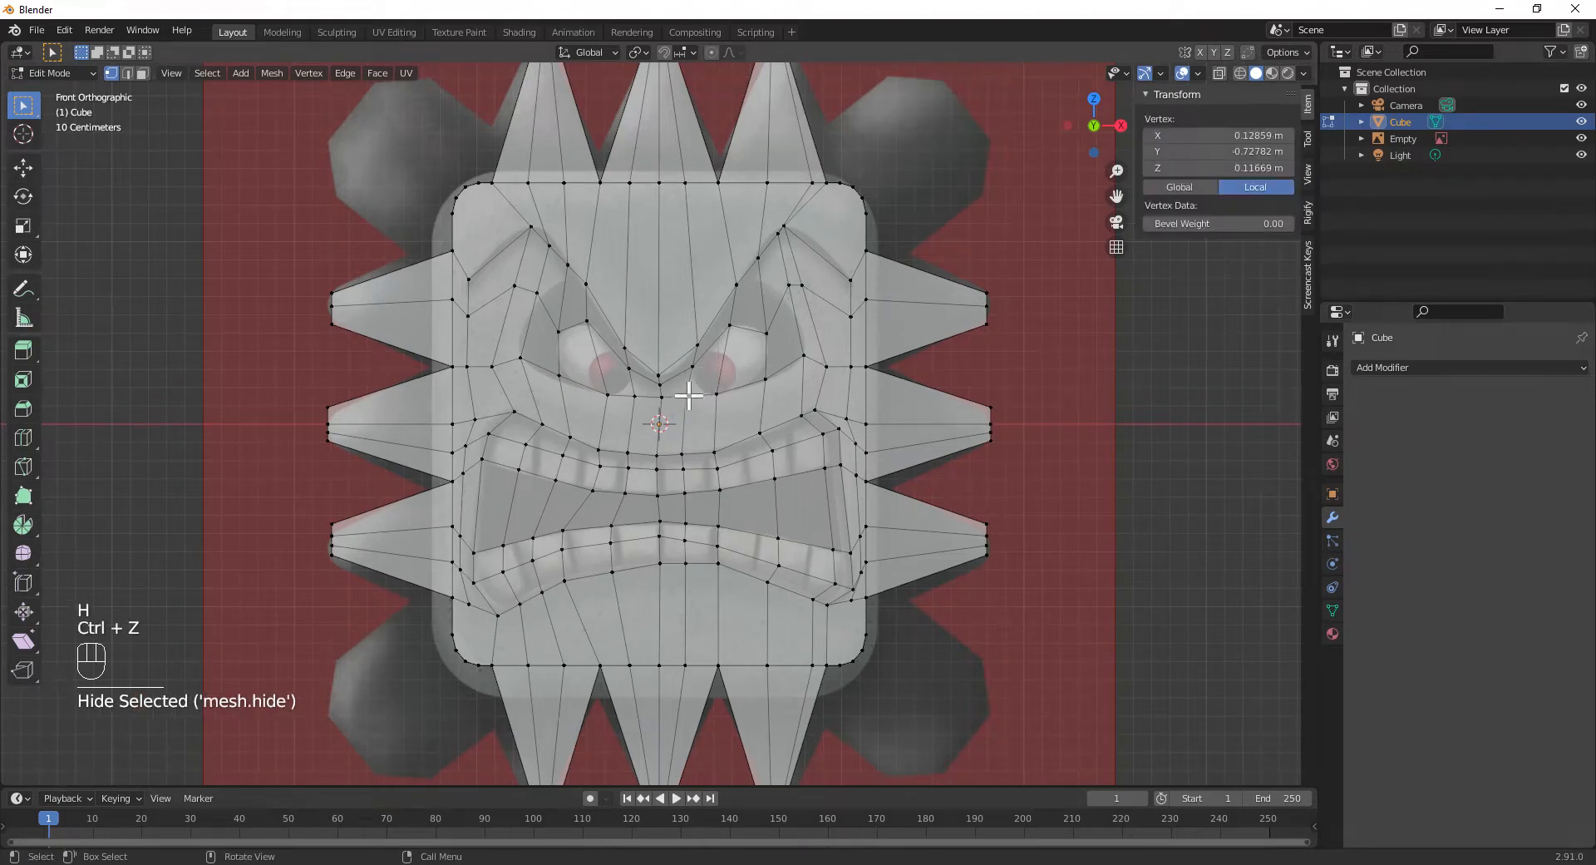
key("g")
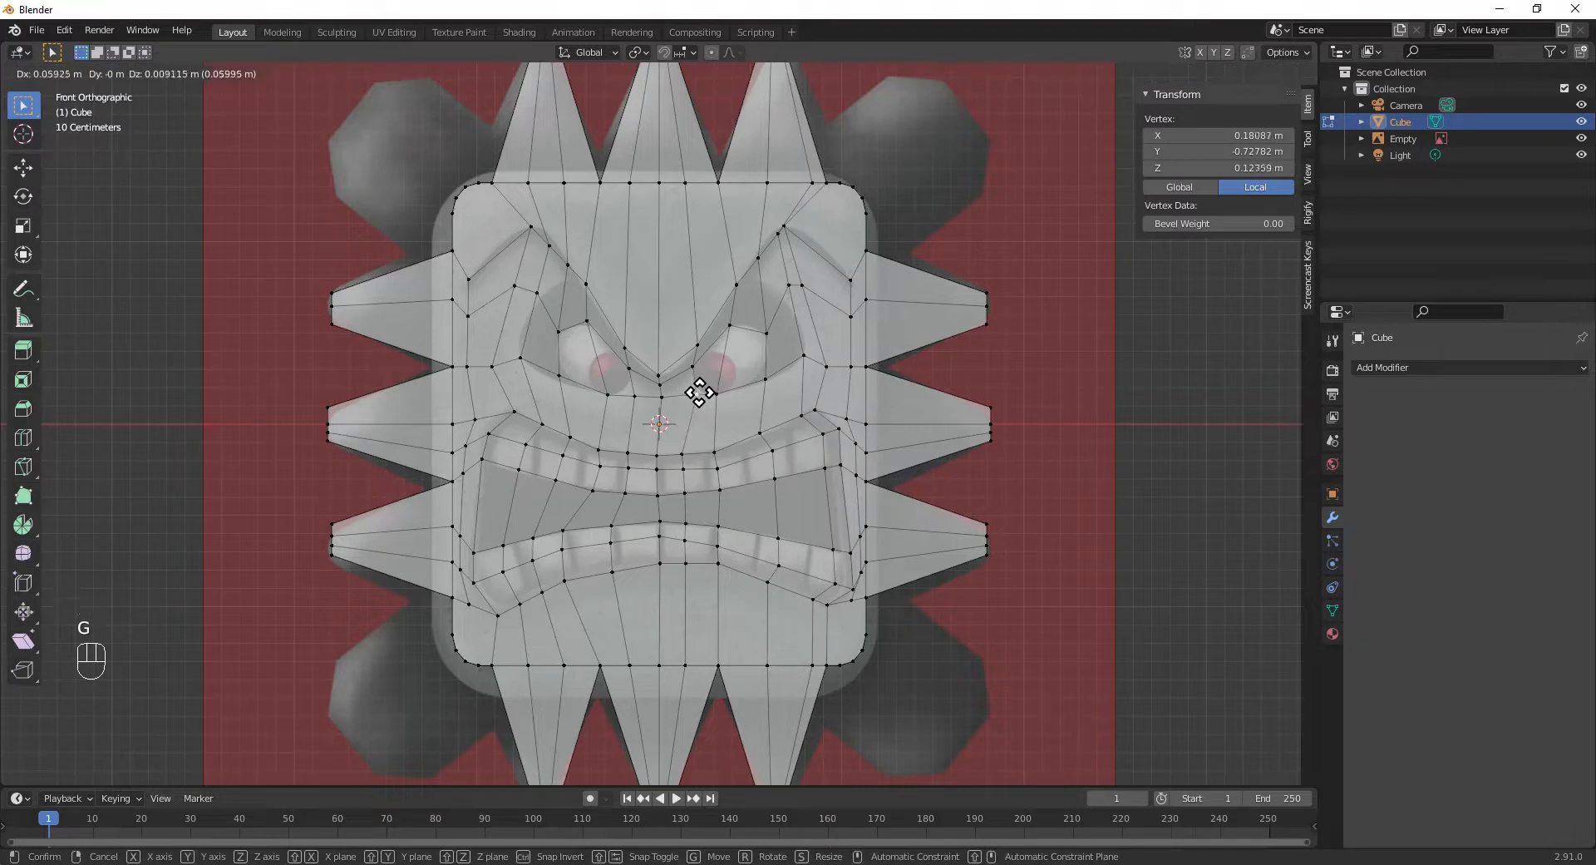
left_click(700, 385)
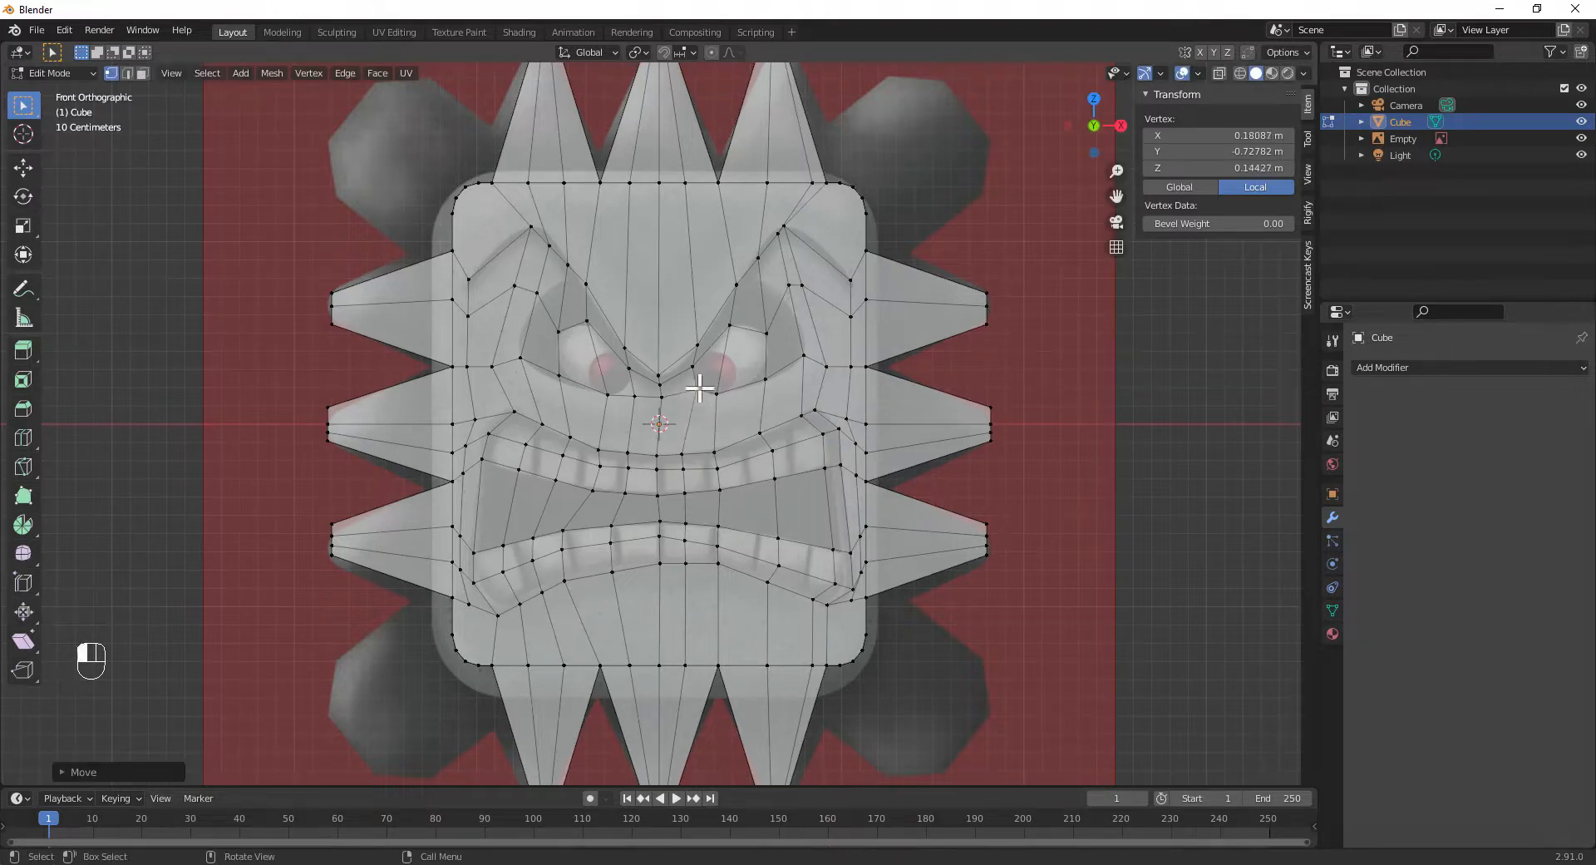
left_click(635, 384)
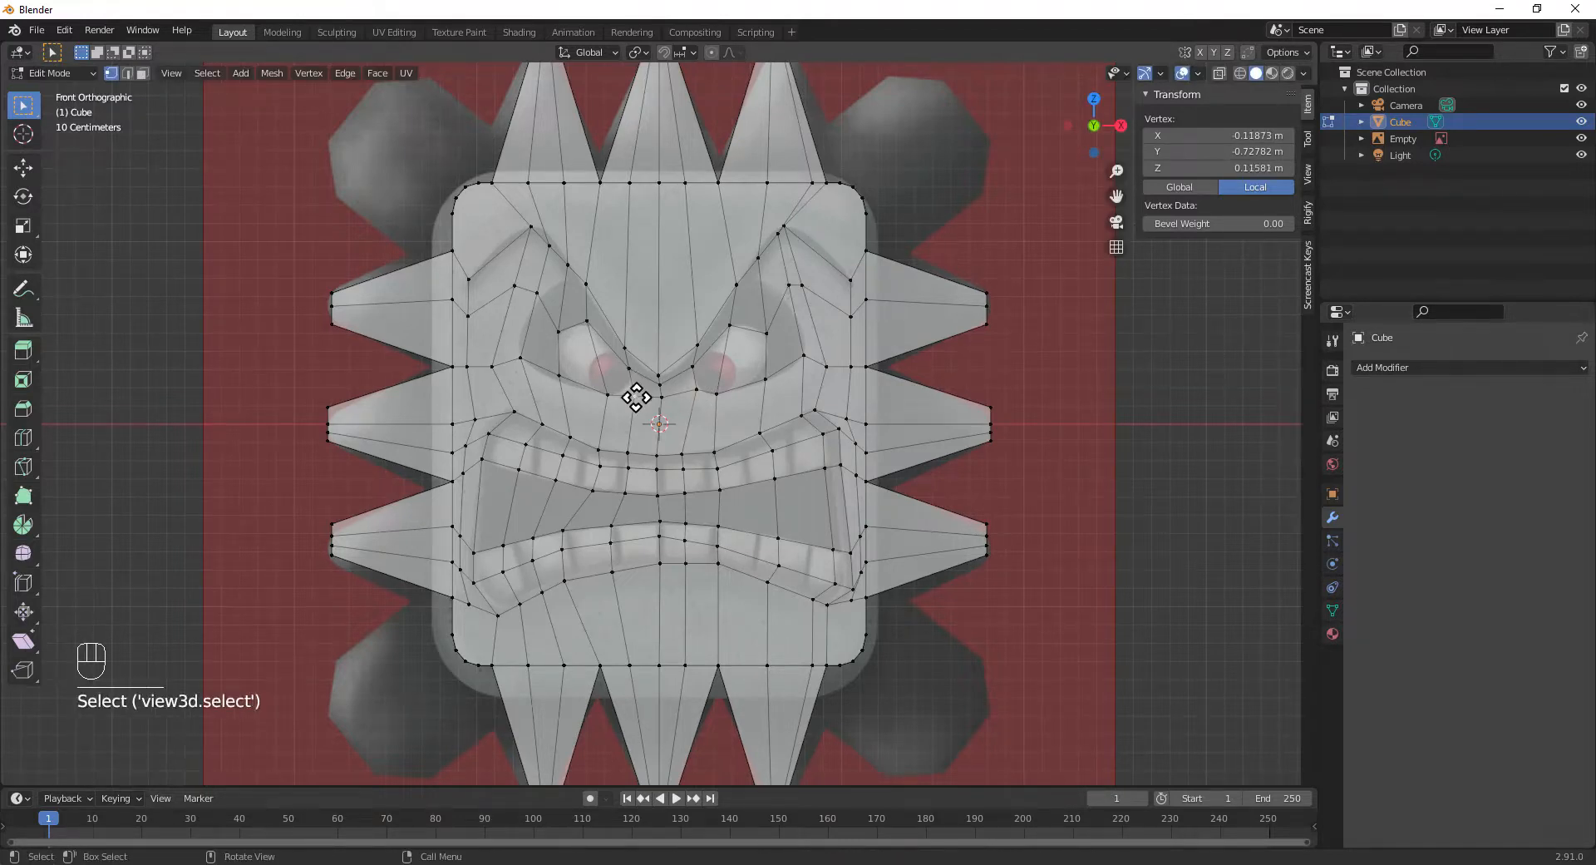
key("g")
left_click(627, 386)
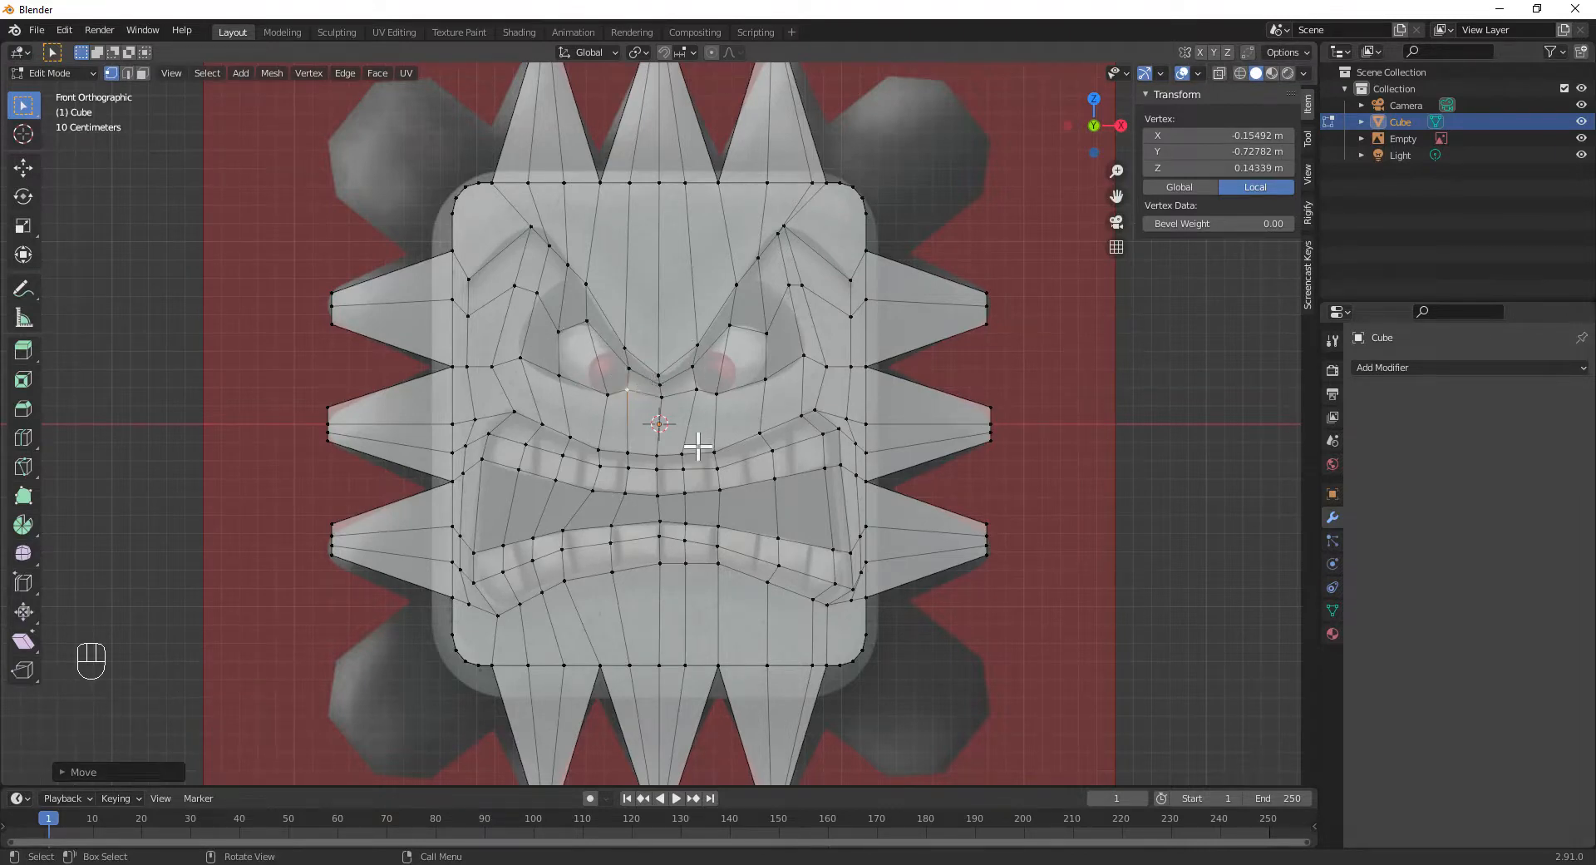
- Move the vertex above the left eye's outer side down onto the left eye socket's outer edge
left_click(529, 291)
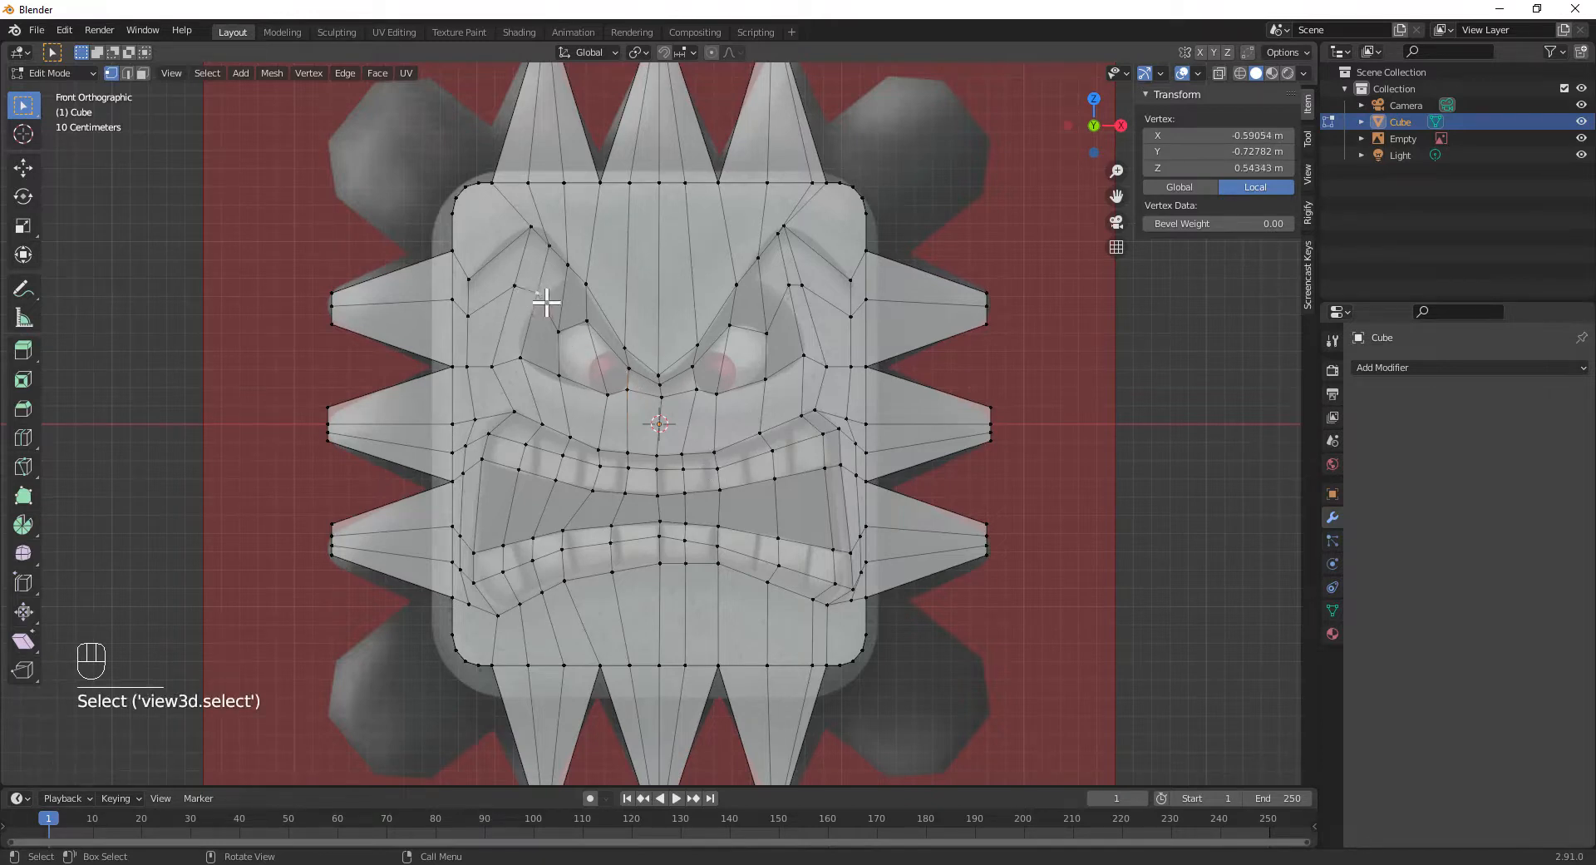
key("g")
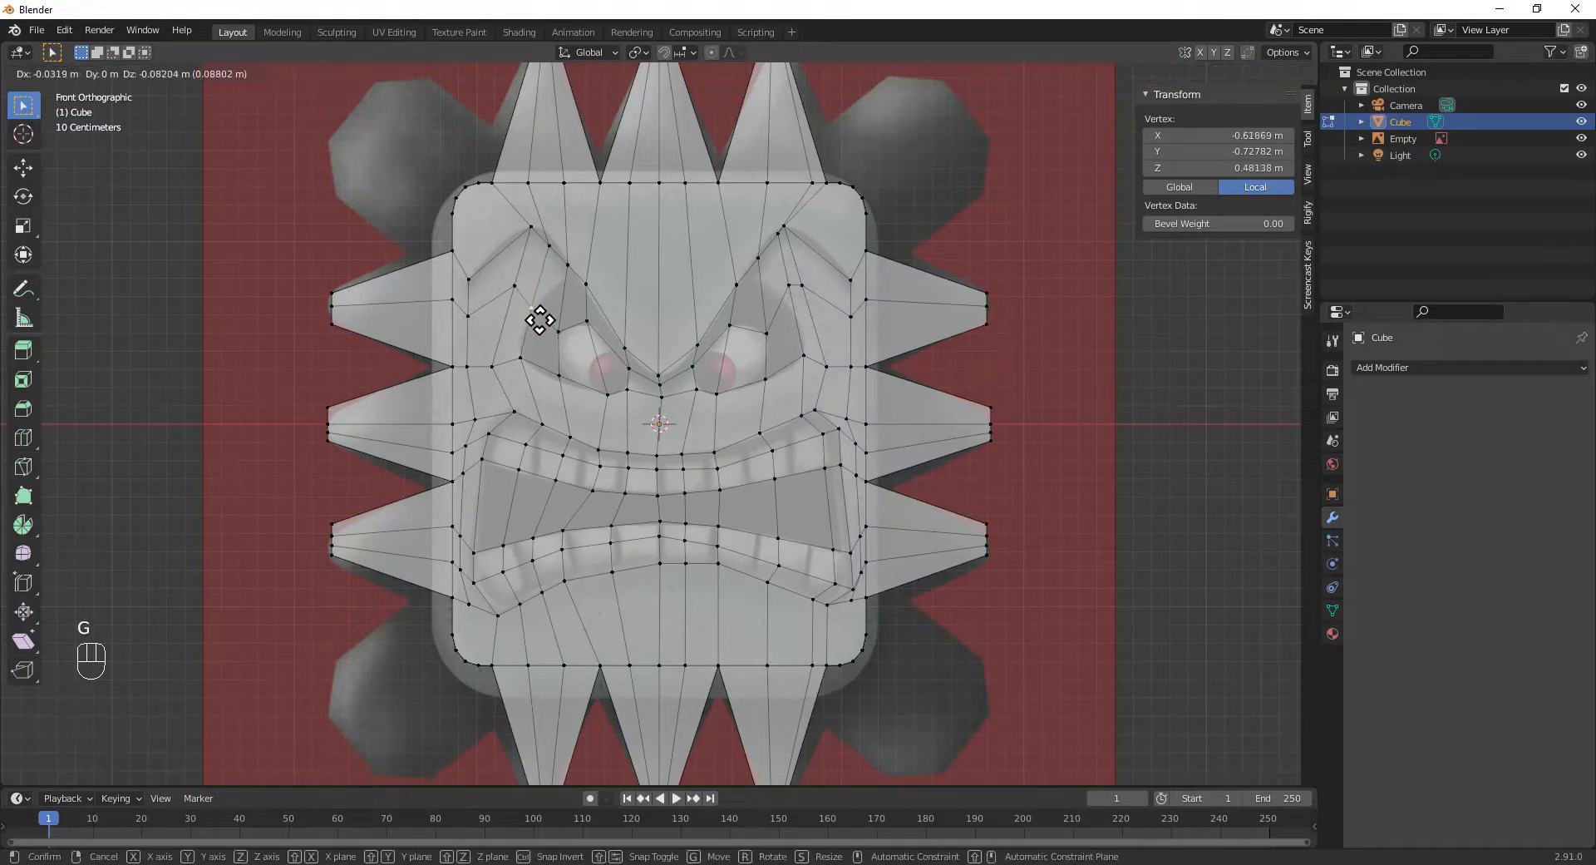
left_click(538, 321)
- Add a horizontal edge loop across the upper side spikes and both eye sockets, just below the eyebrows
key("ctrl+r")
left_click(474, 289)
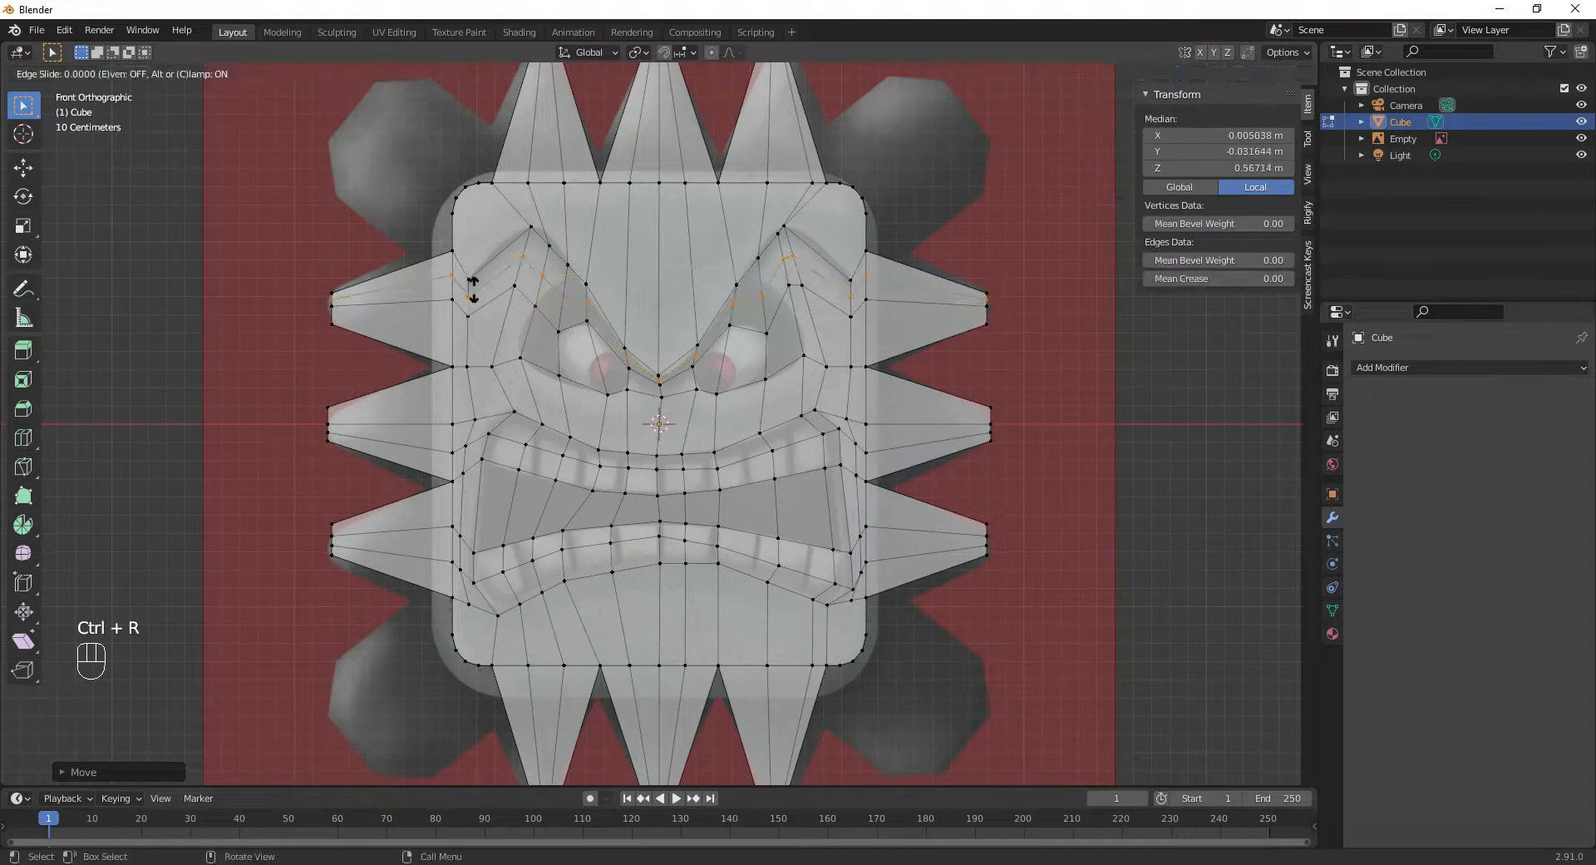
left_click(531, 288)
- Move the new loop's two vertices above the left eye onto the upper edge of the left eye socket
left_click(542, 272)
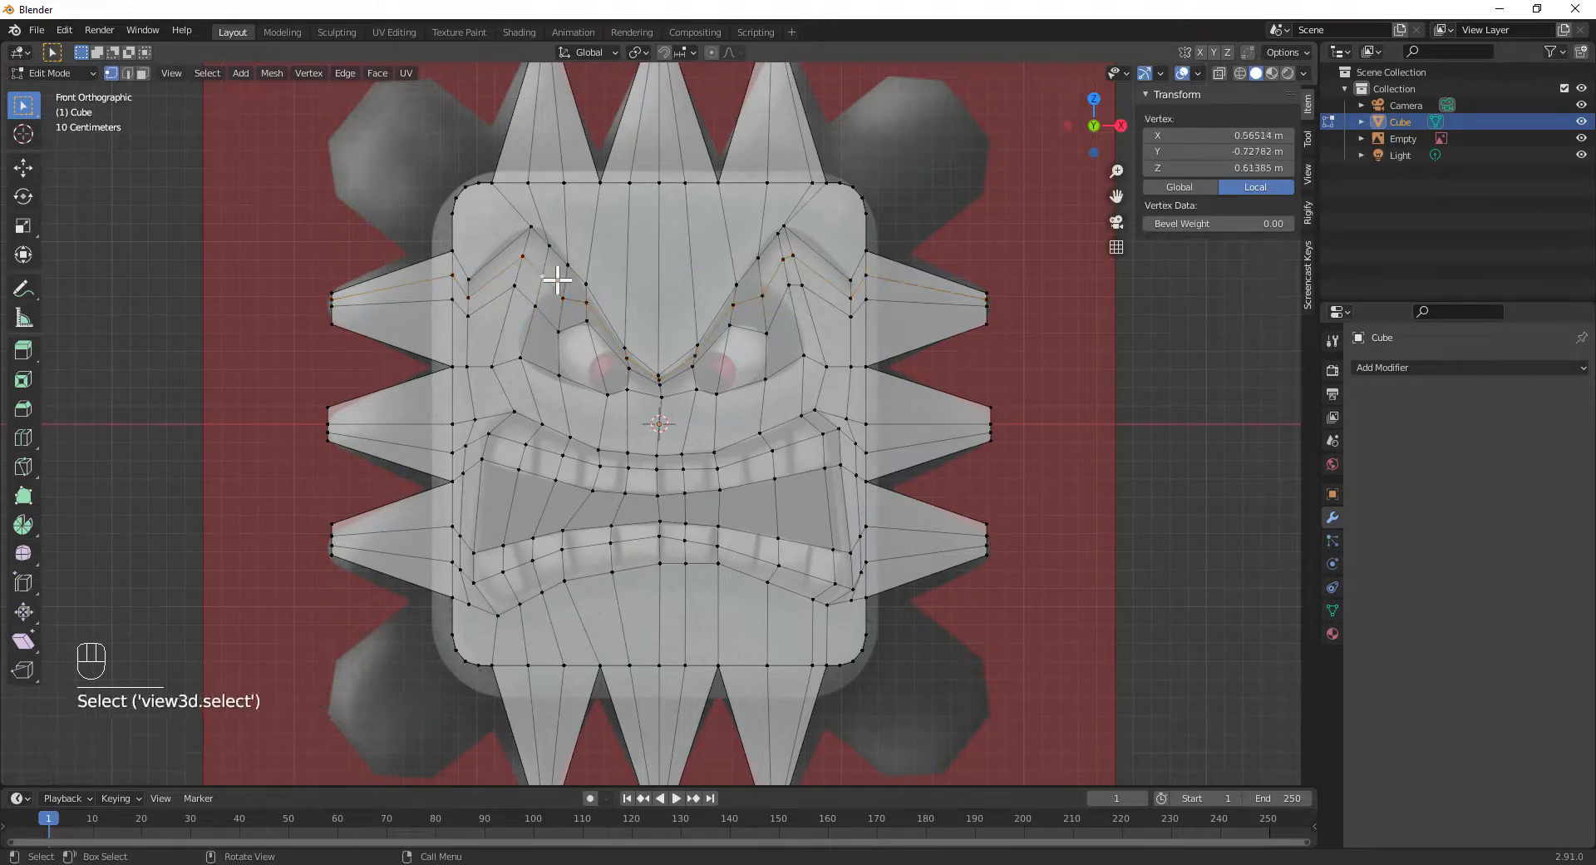
key("g")
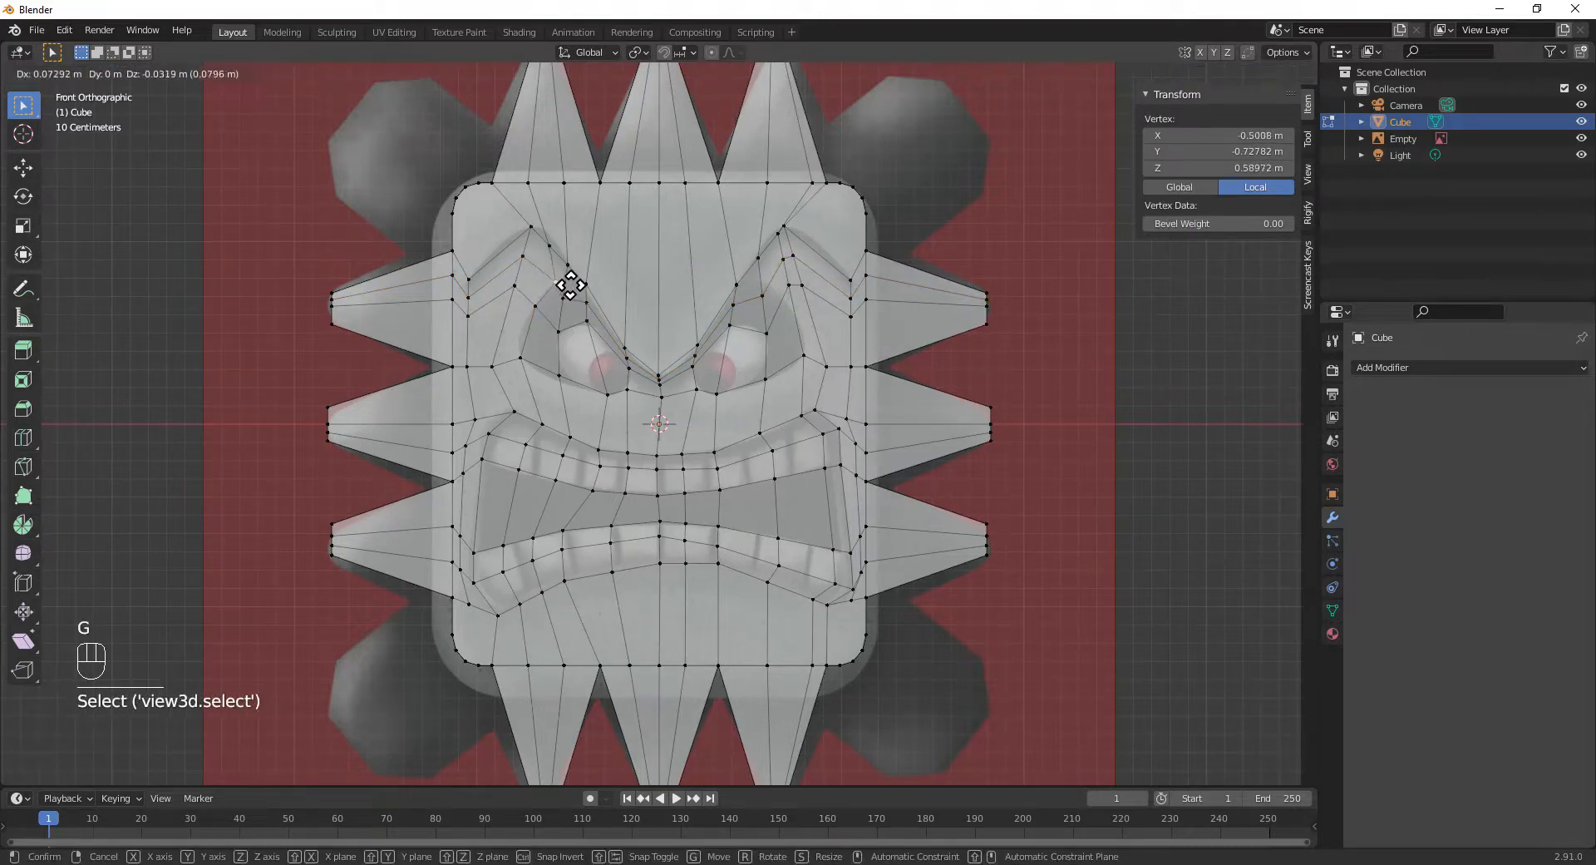
left_click(574, 286)
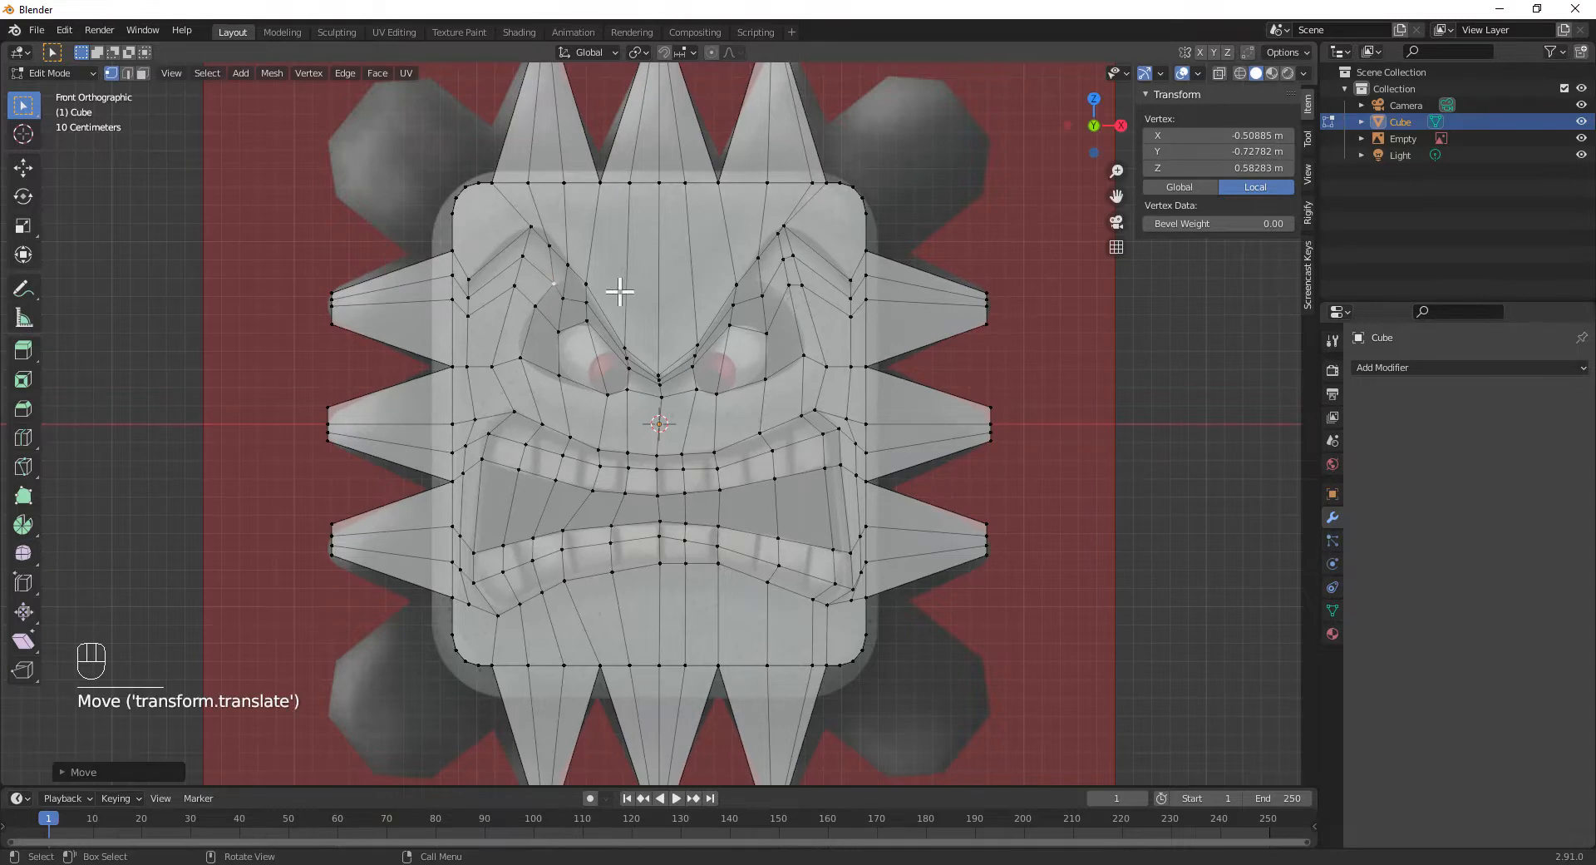
left_click(564, 296)
key("g")
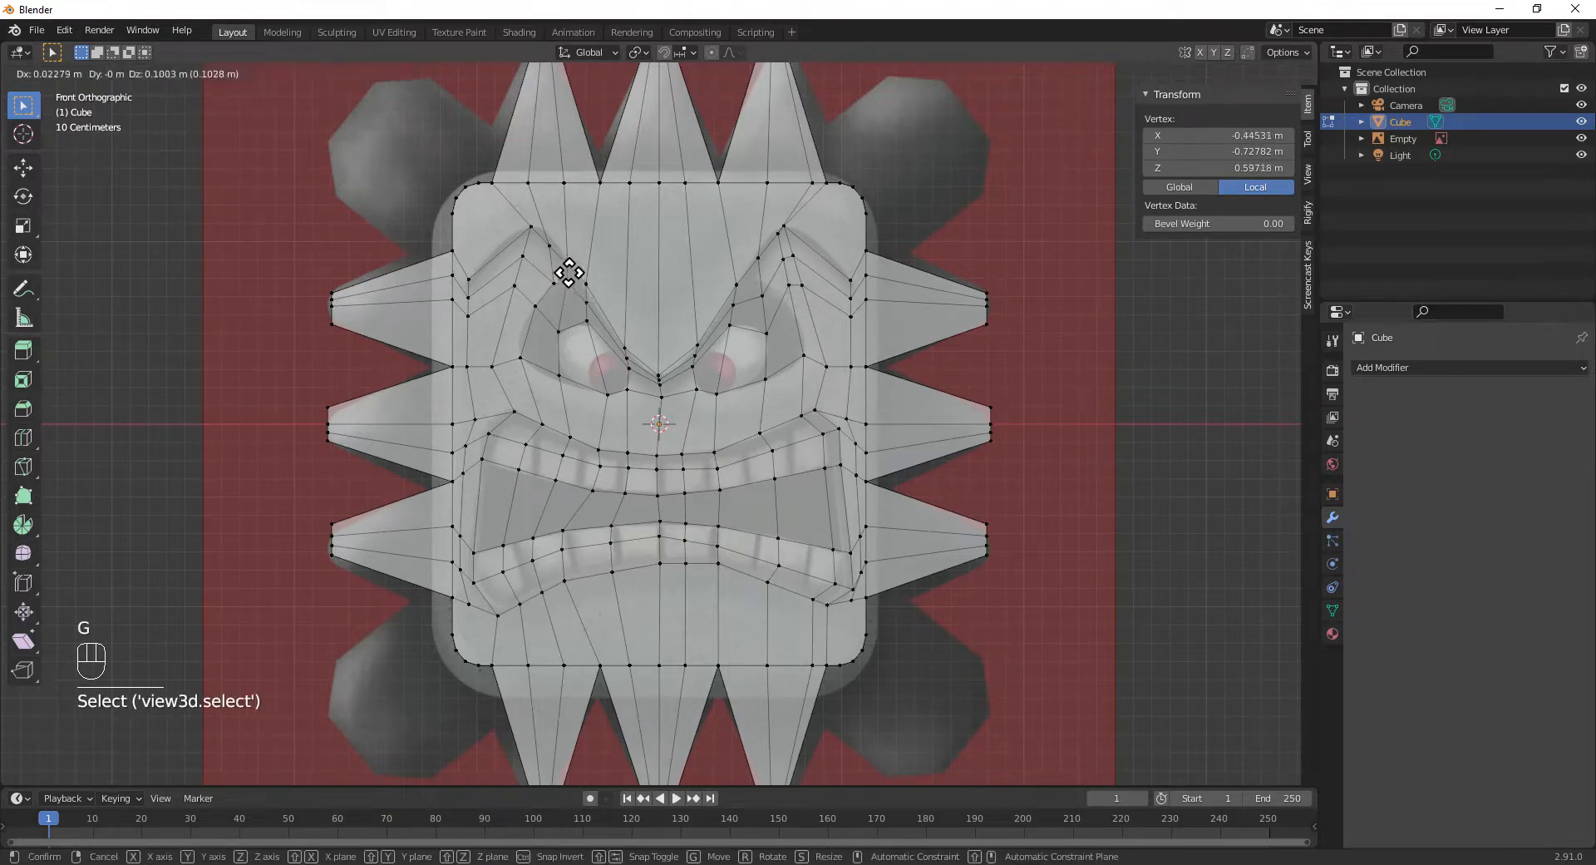
left_click(569, 268)
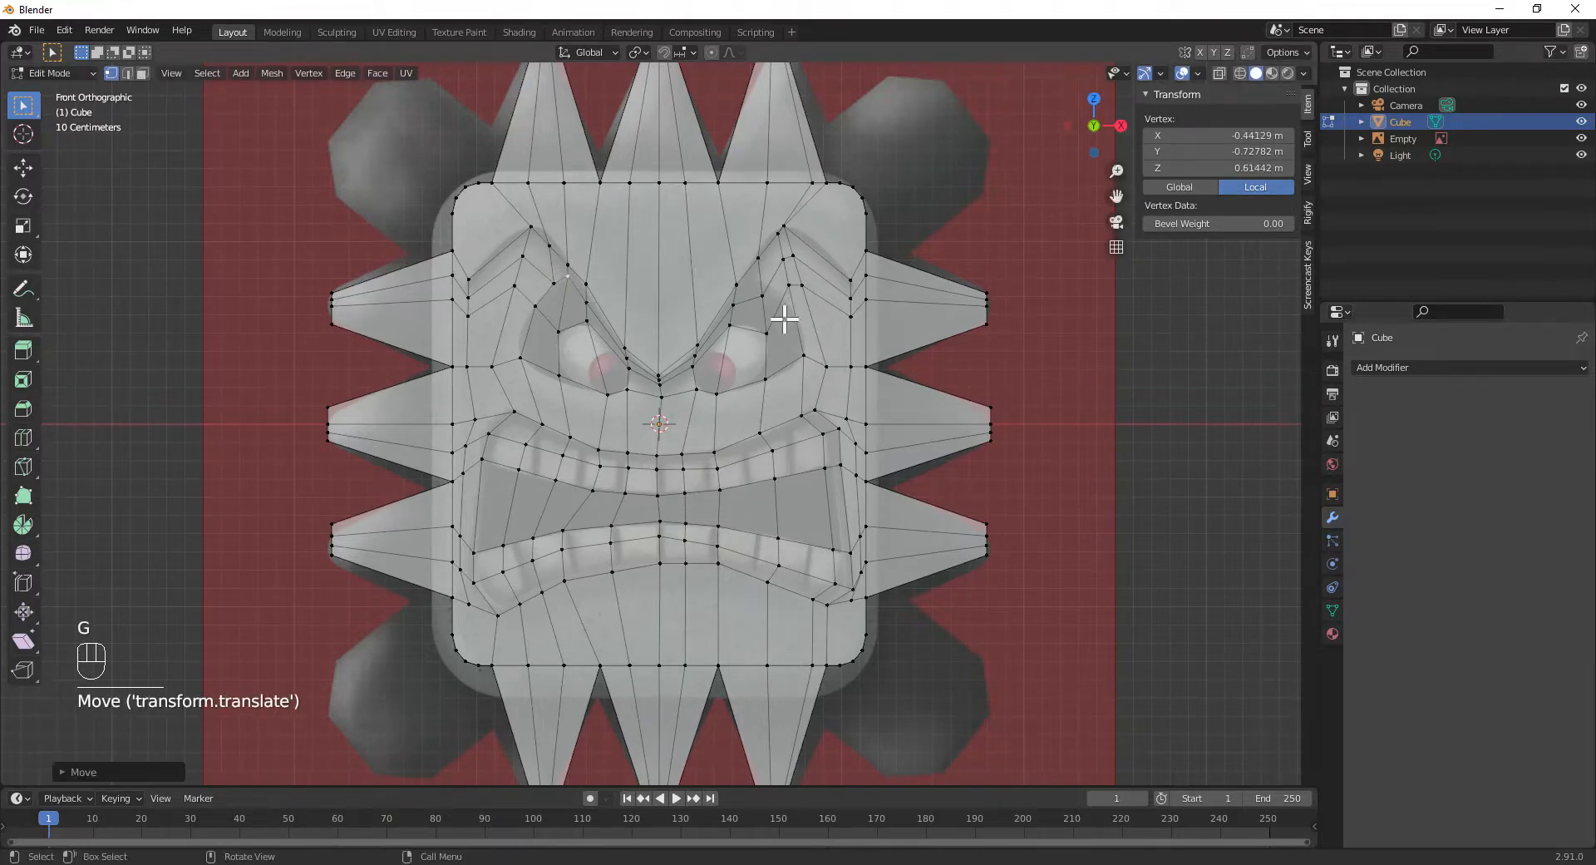
- Move the new loop's two vertices above the right eye onto the upper edge of the right eye socket
left_click(767, 283)
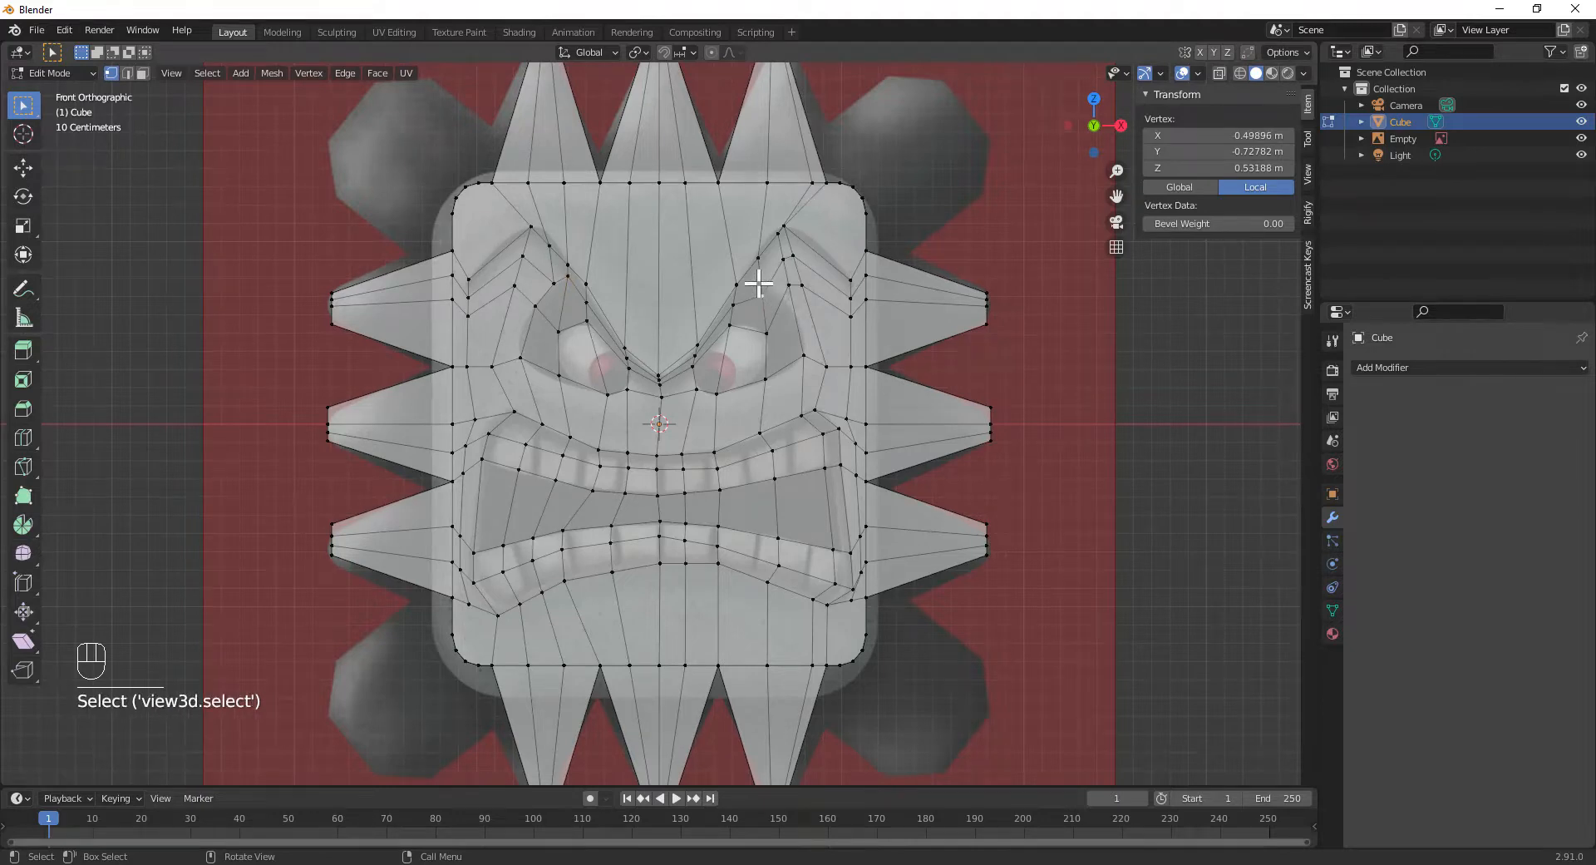
key("g")
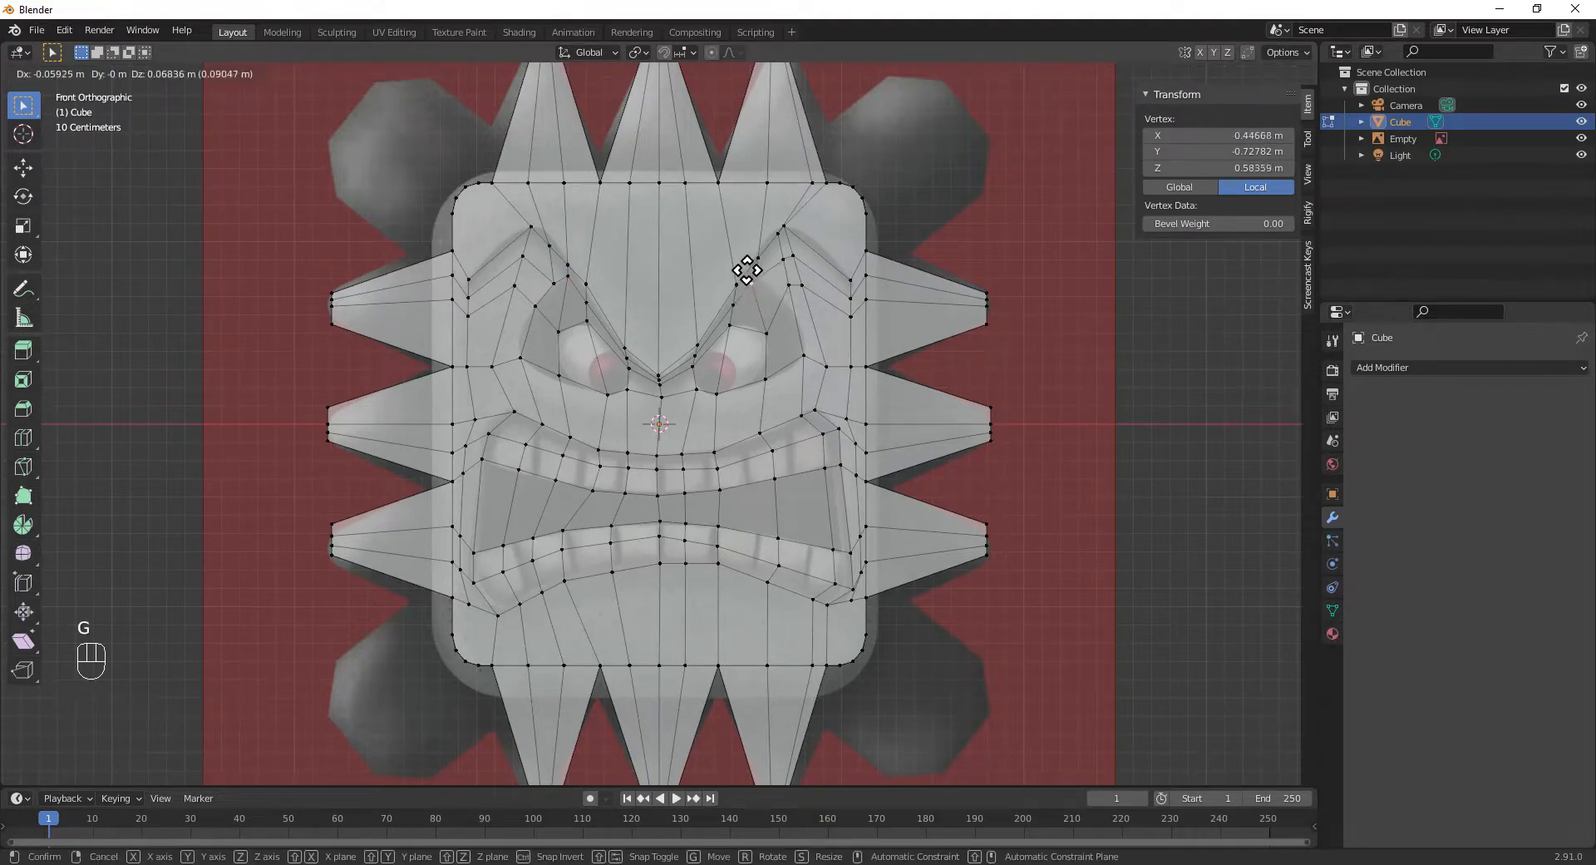
left_click(747, 269)
left_click(777, 259)
key("g")
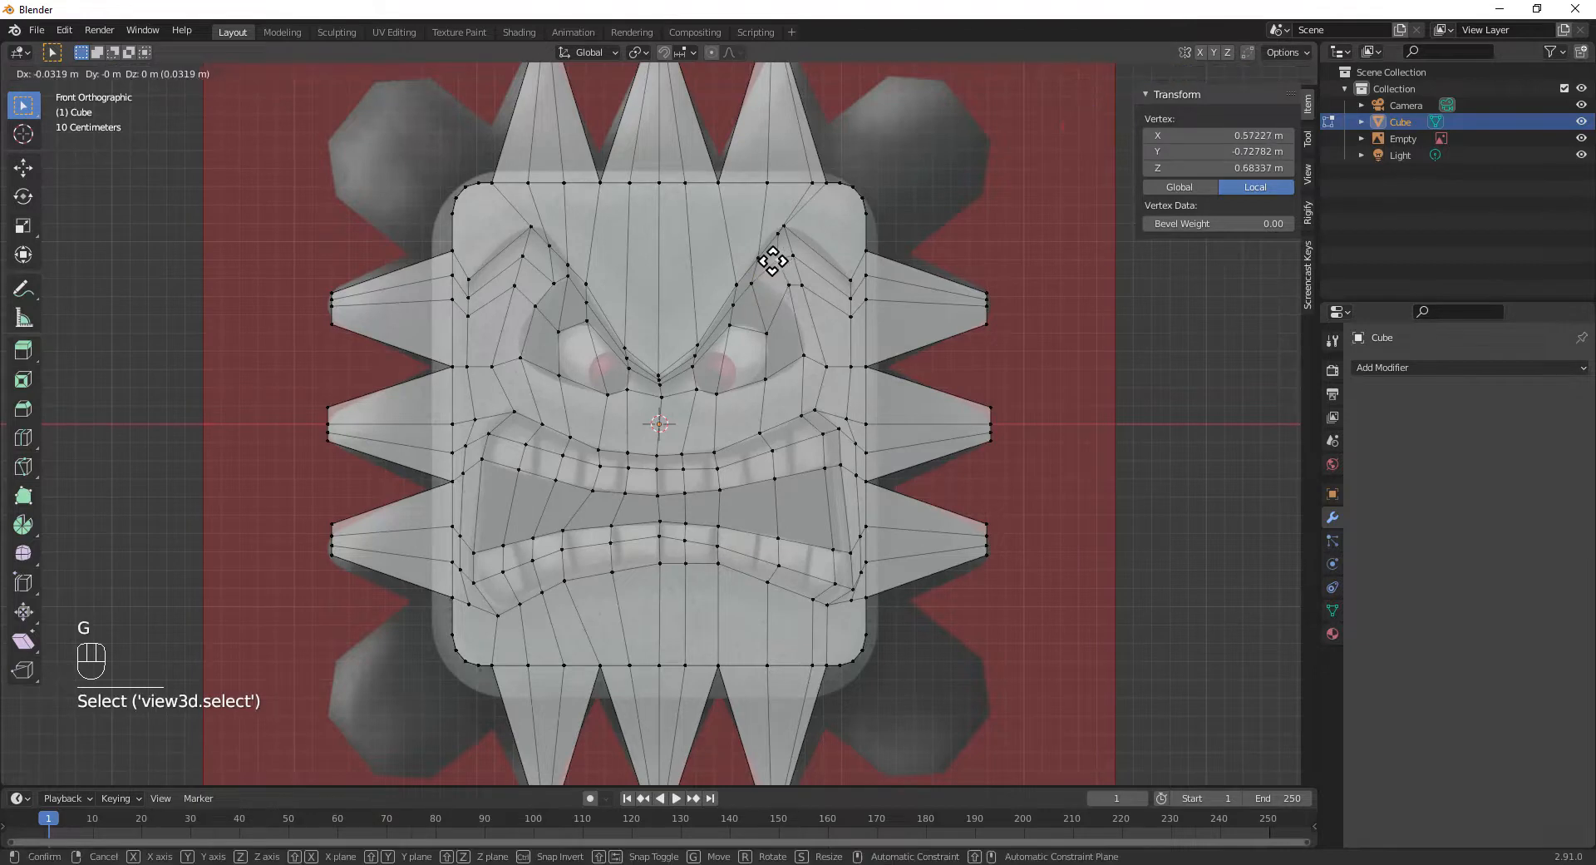
left_click(765, 285)
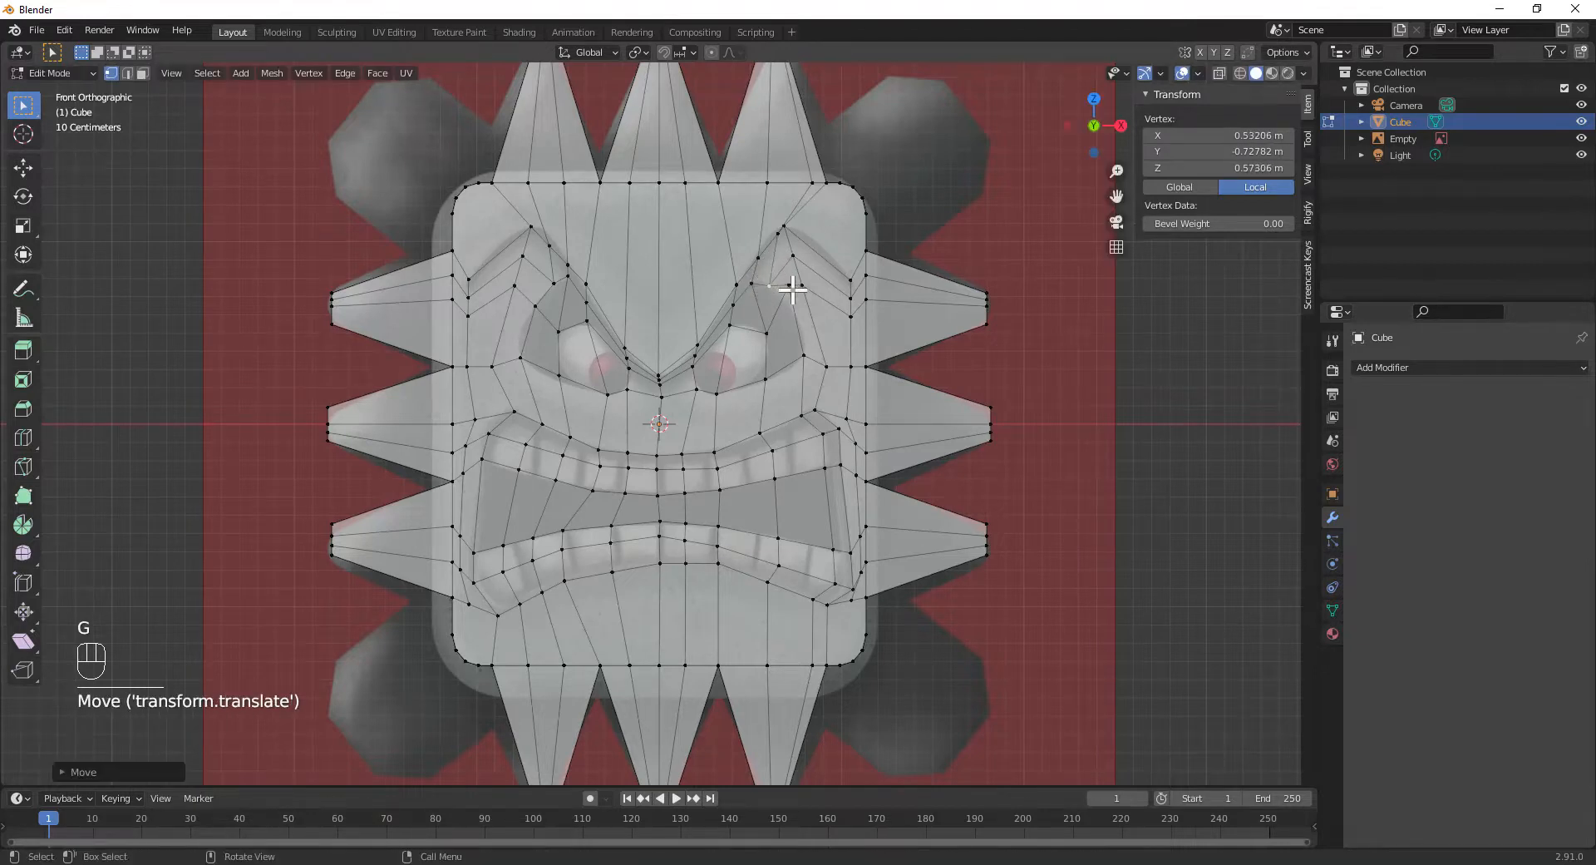
- Fit the two vertices beside the right eye to the outer edge and outer corner of the right eye socket
left_click(787, 285)
key("g")
left_click(803, 313)
left_click(802, 357)
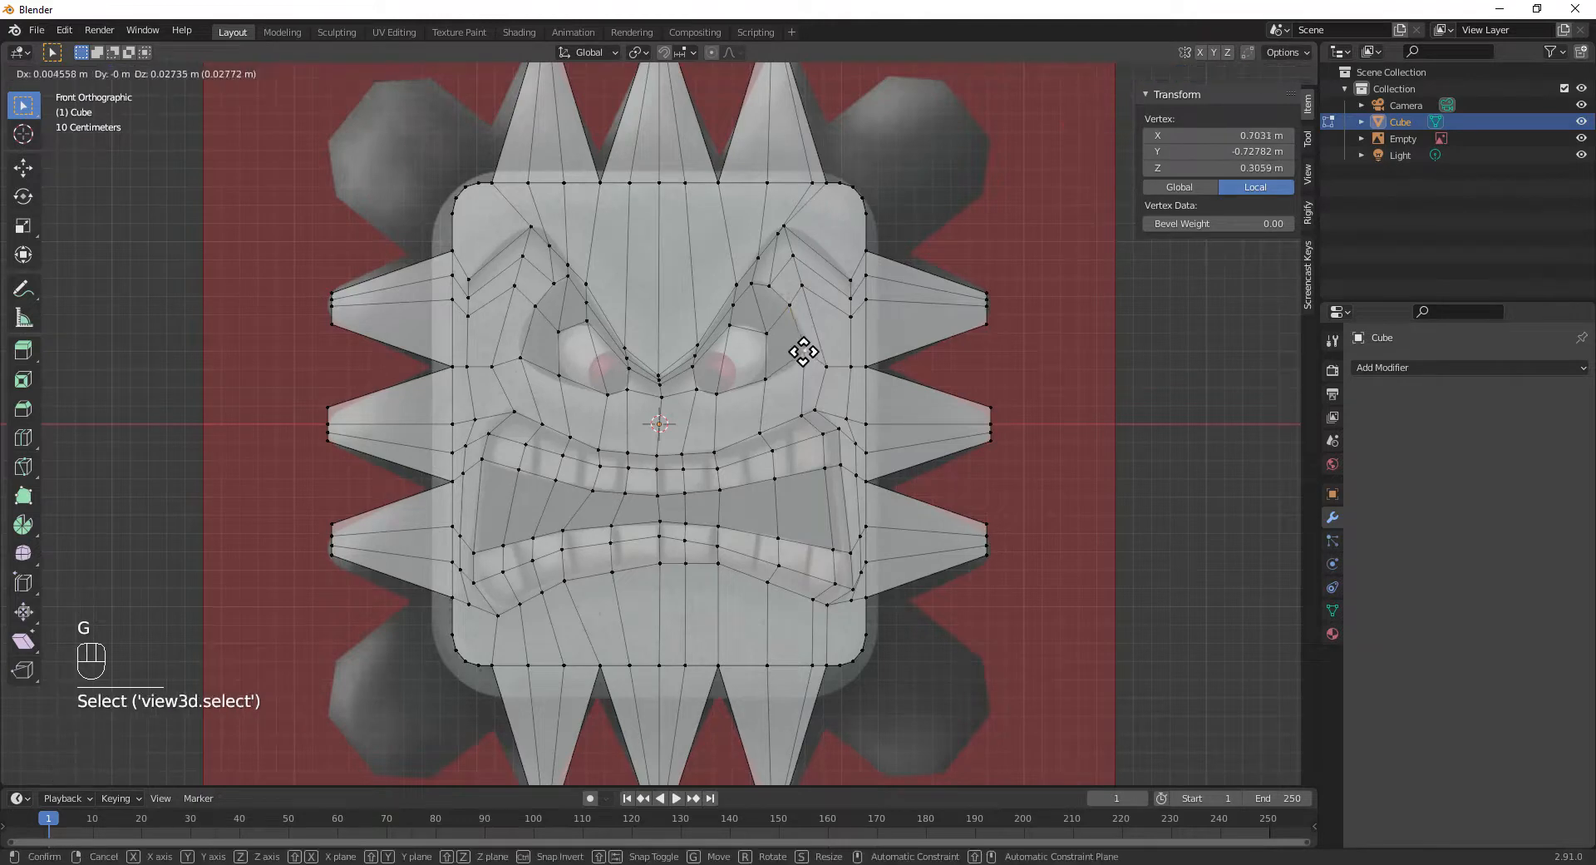
key("g")
left_click(824, 363)
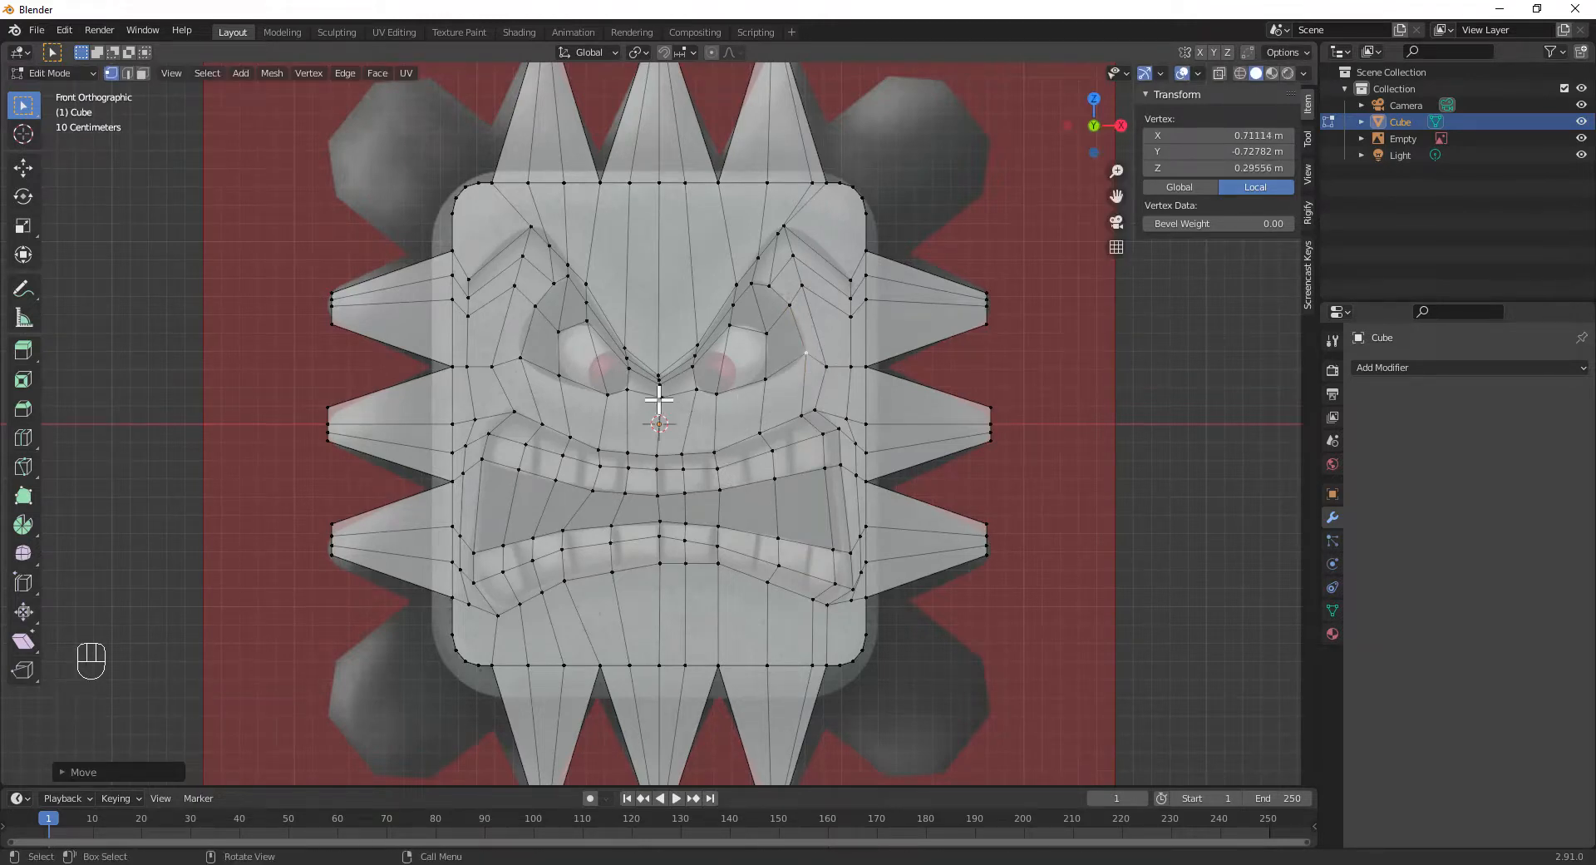
- Delete all faces of the character's left half through the full depth of the mesh, up to the centre line
scroll(648, 437, "down", 3)
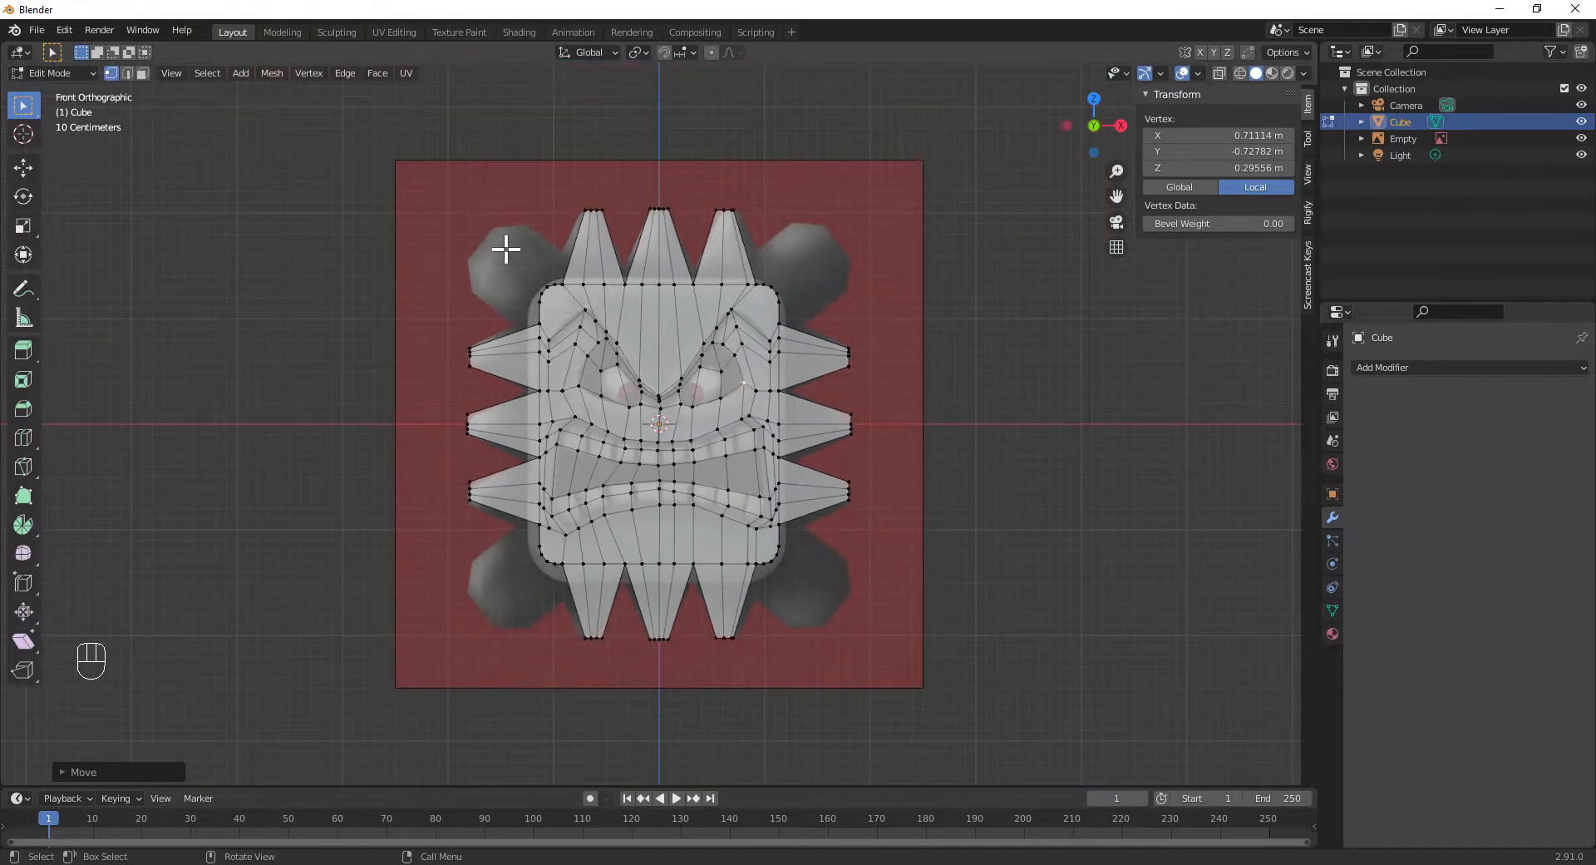
left_click(1219, 73)
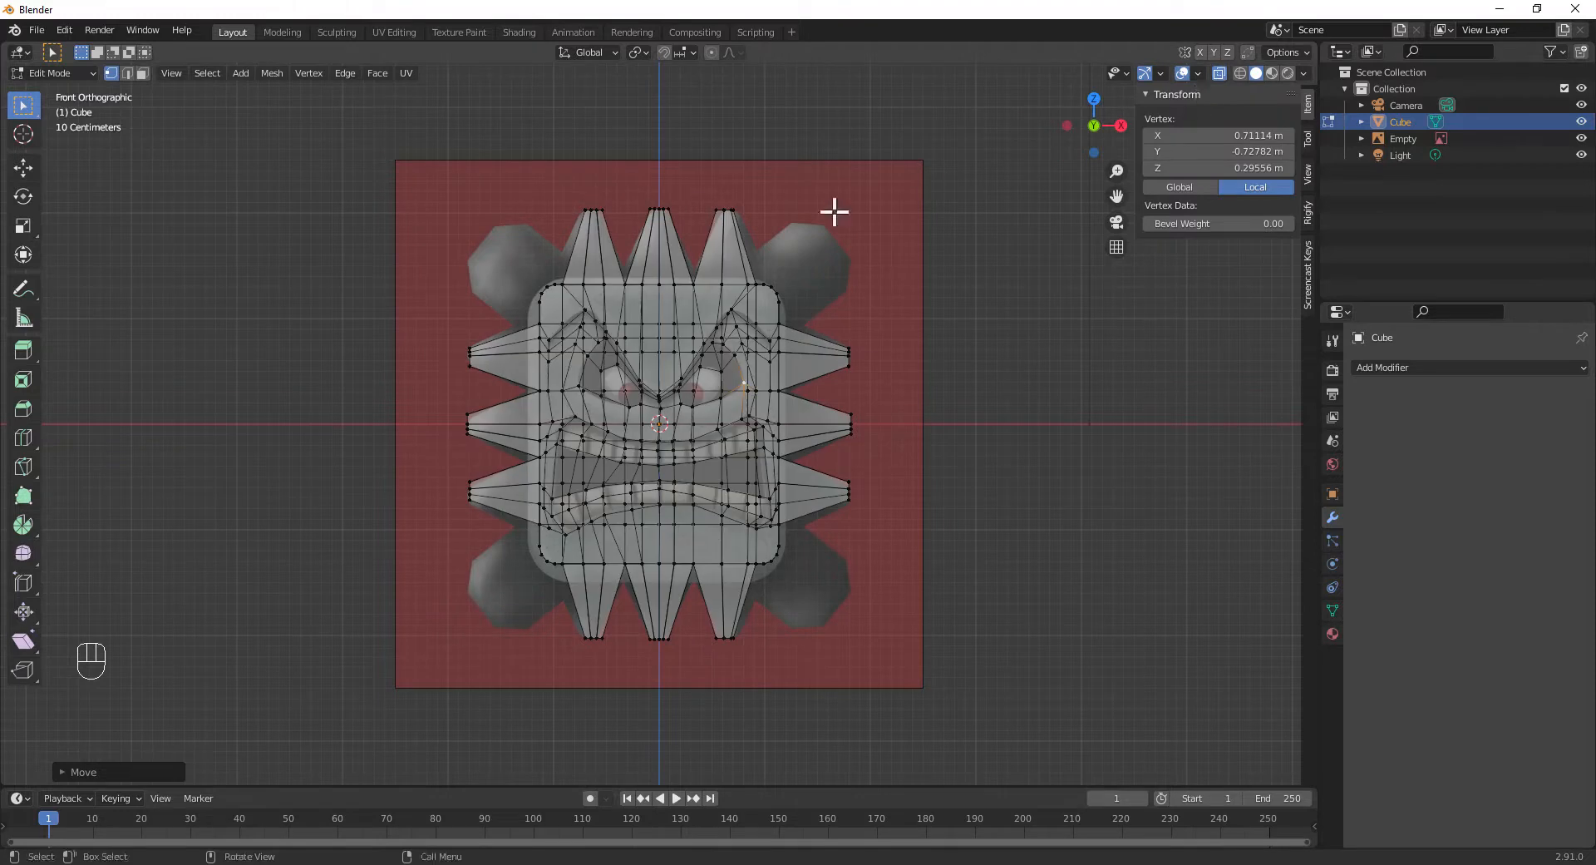
left_click_drag(422, 162, 555, 632)
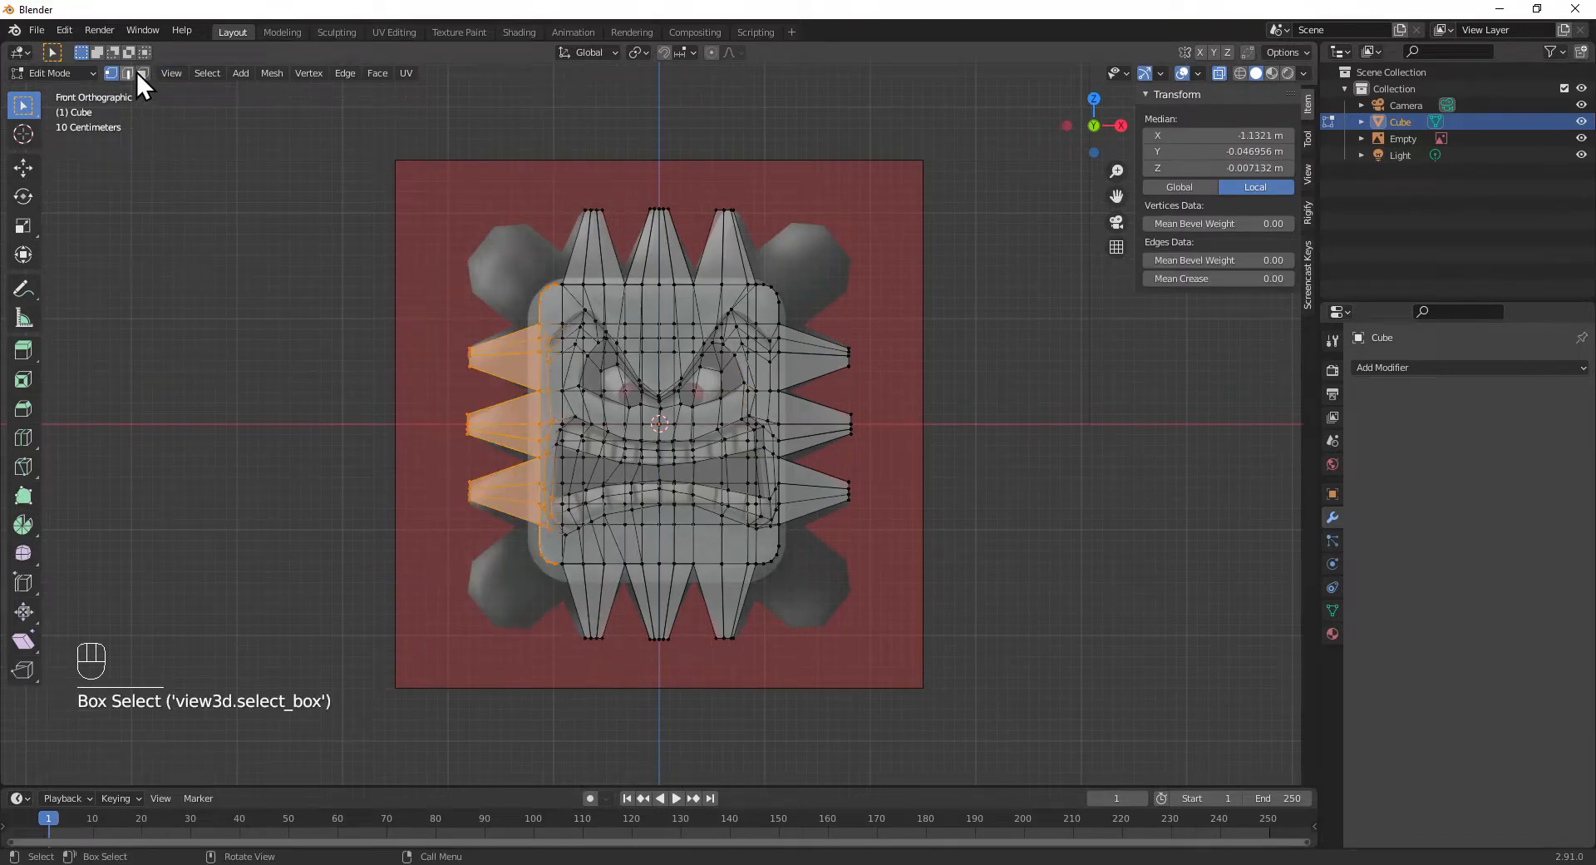
left_click(138, 72)
left_click_drag(313, 94, 658, 656)
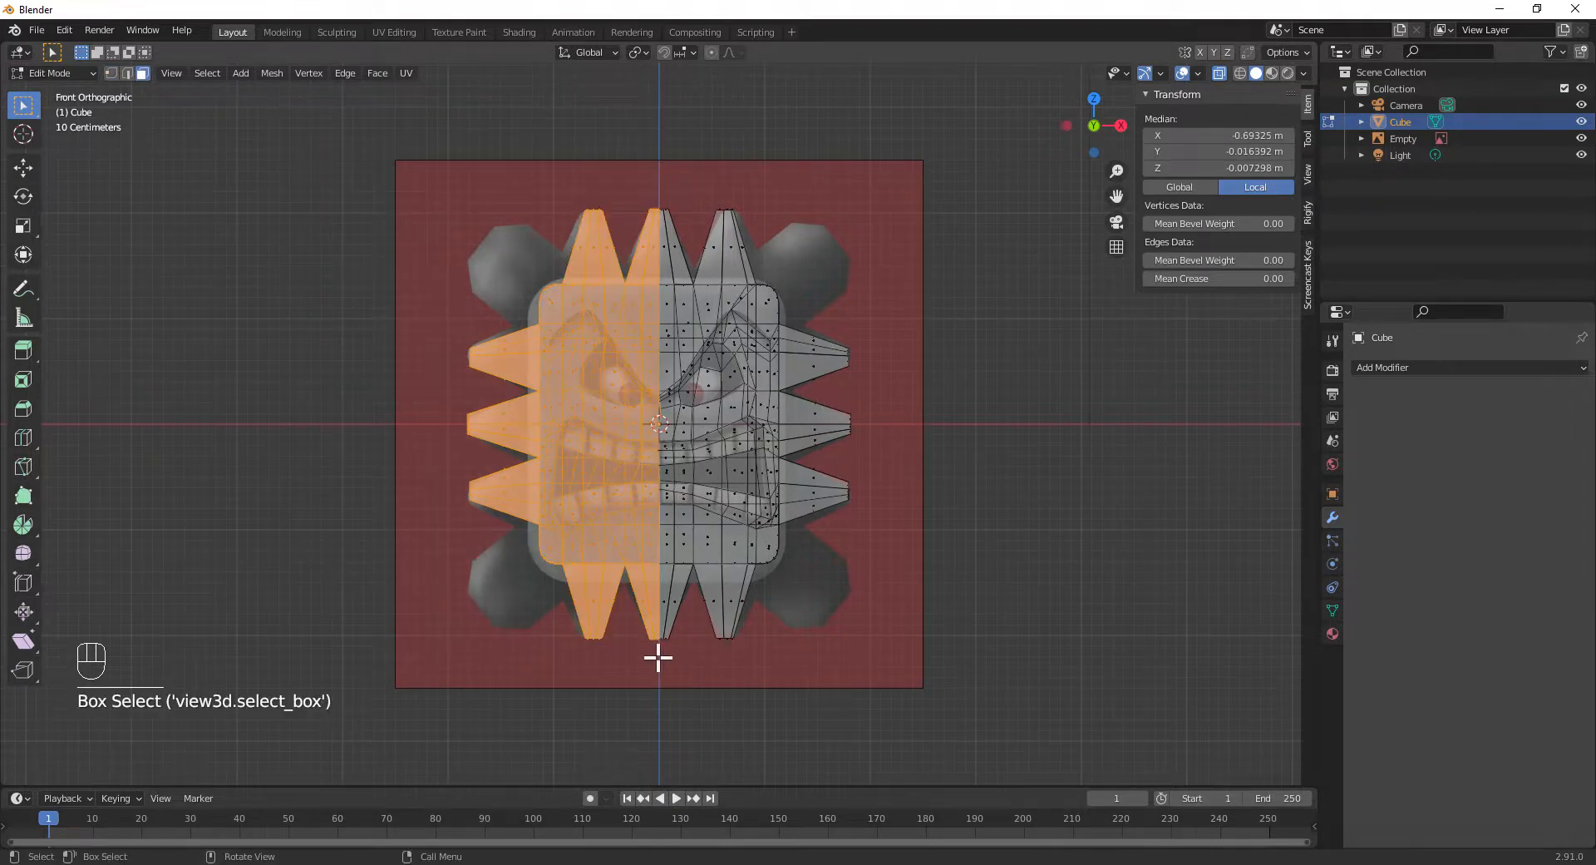
key("Delete")
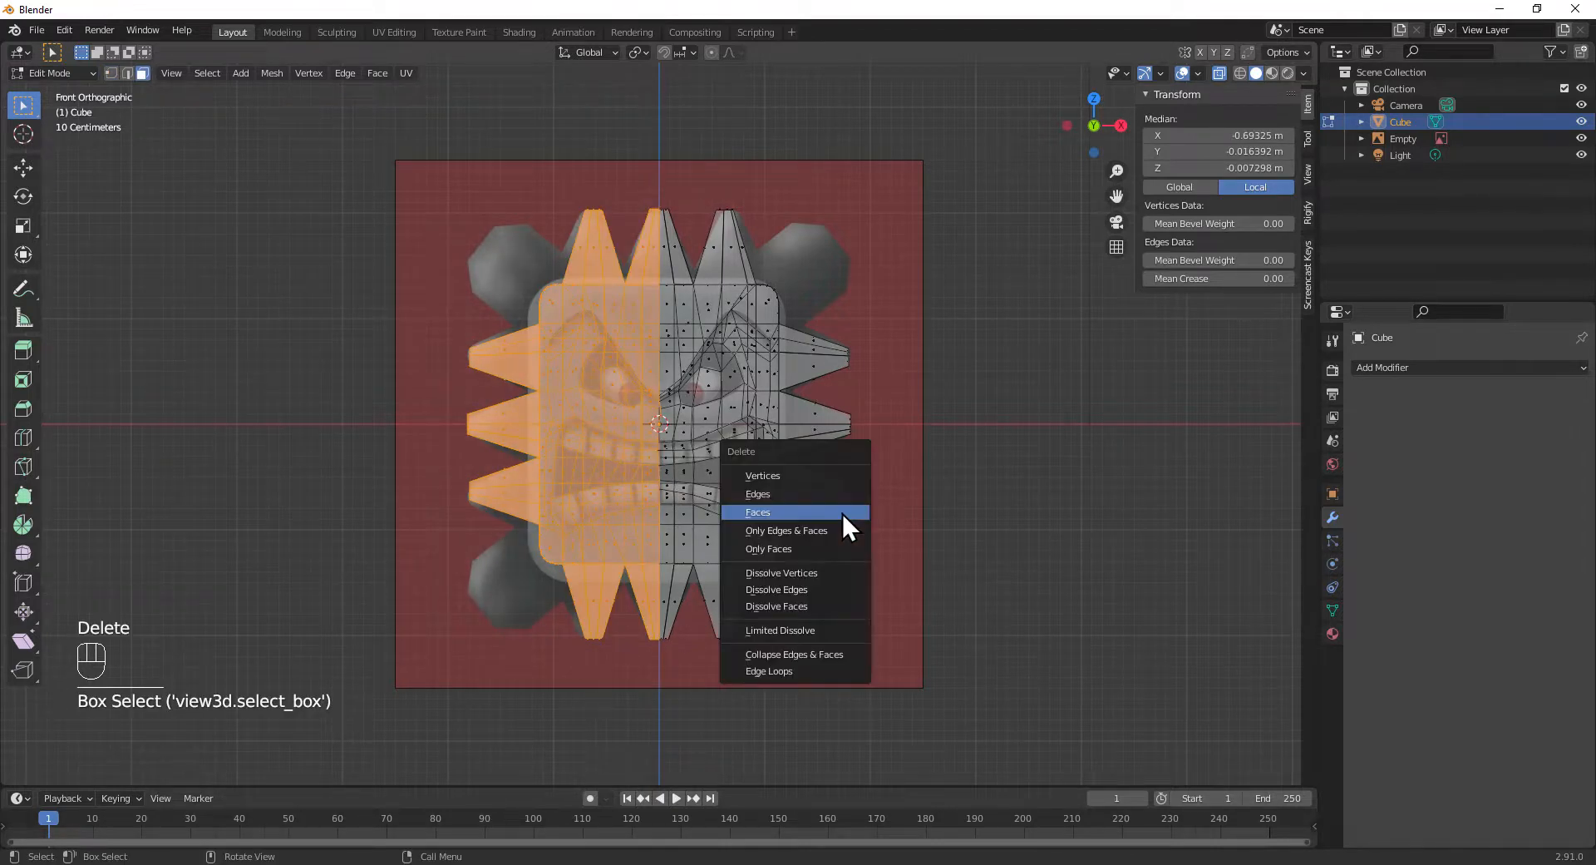
left_click(842, 511)
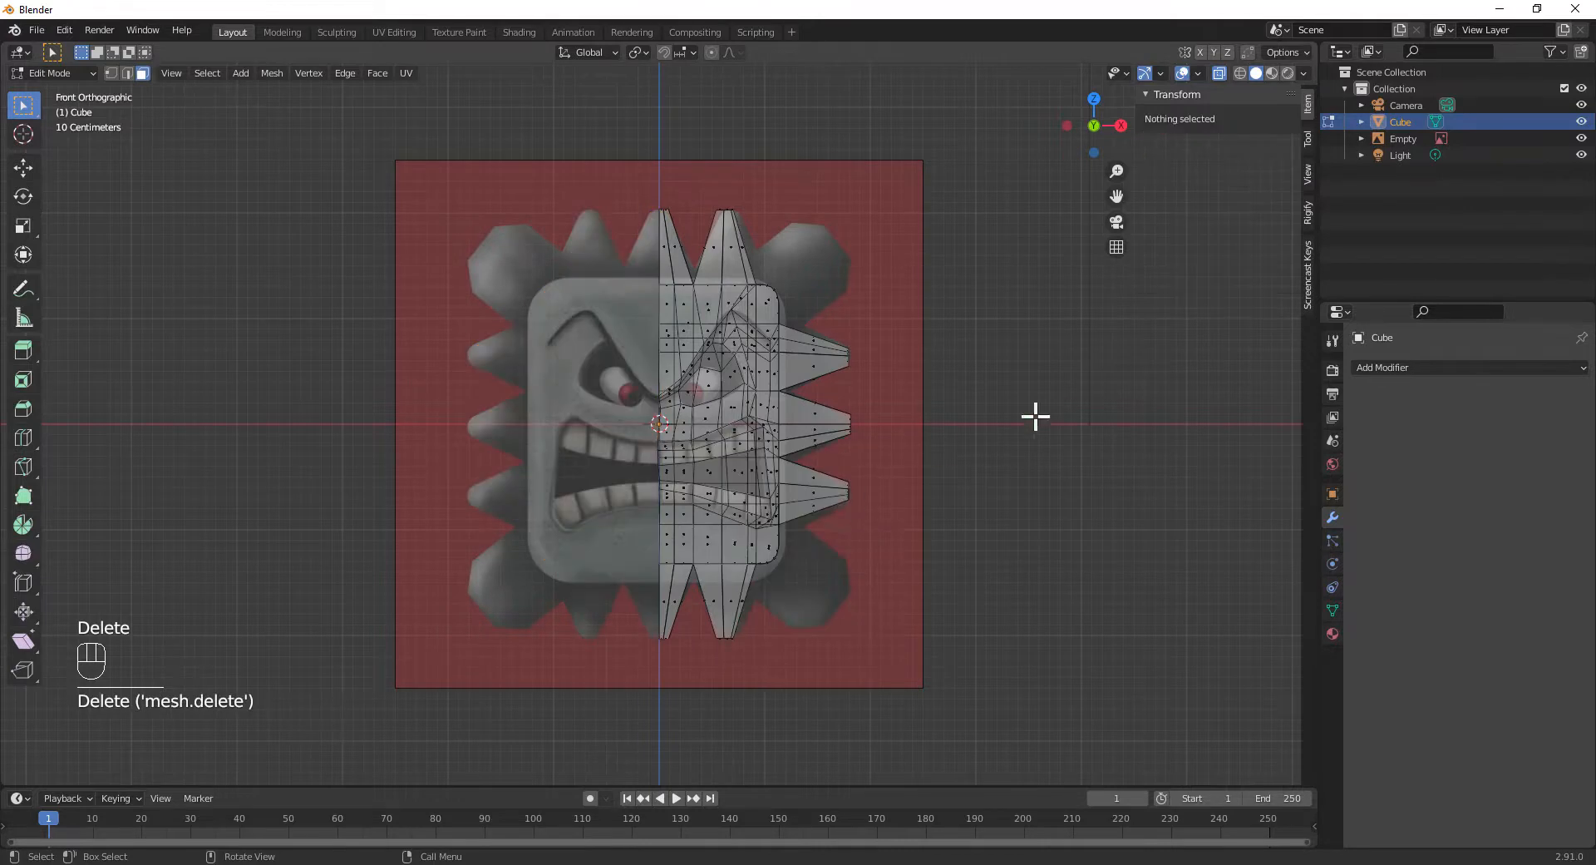
- Add a Mirror modifier on the X axis to the half mesh and enable Clipping
left_click(1388, 366)
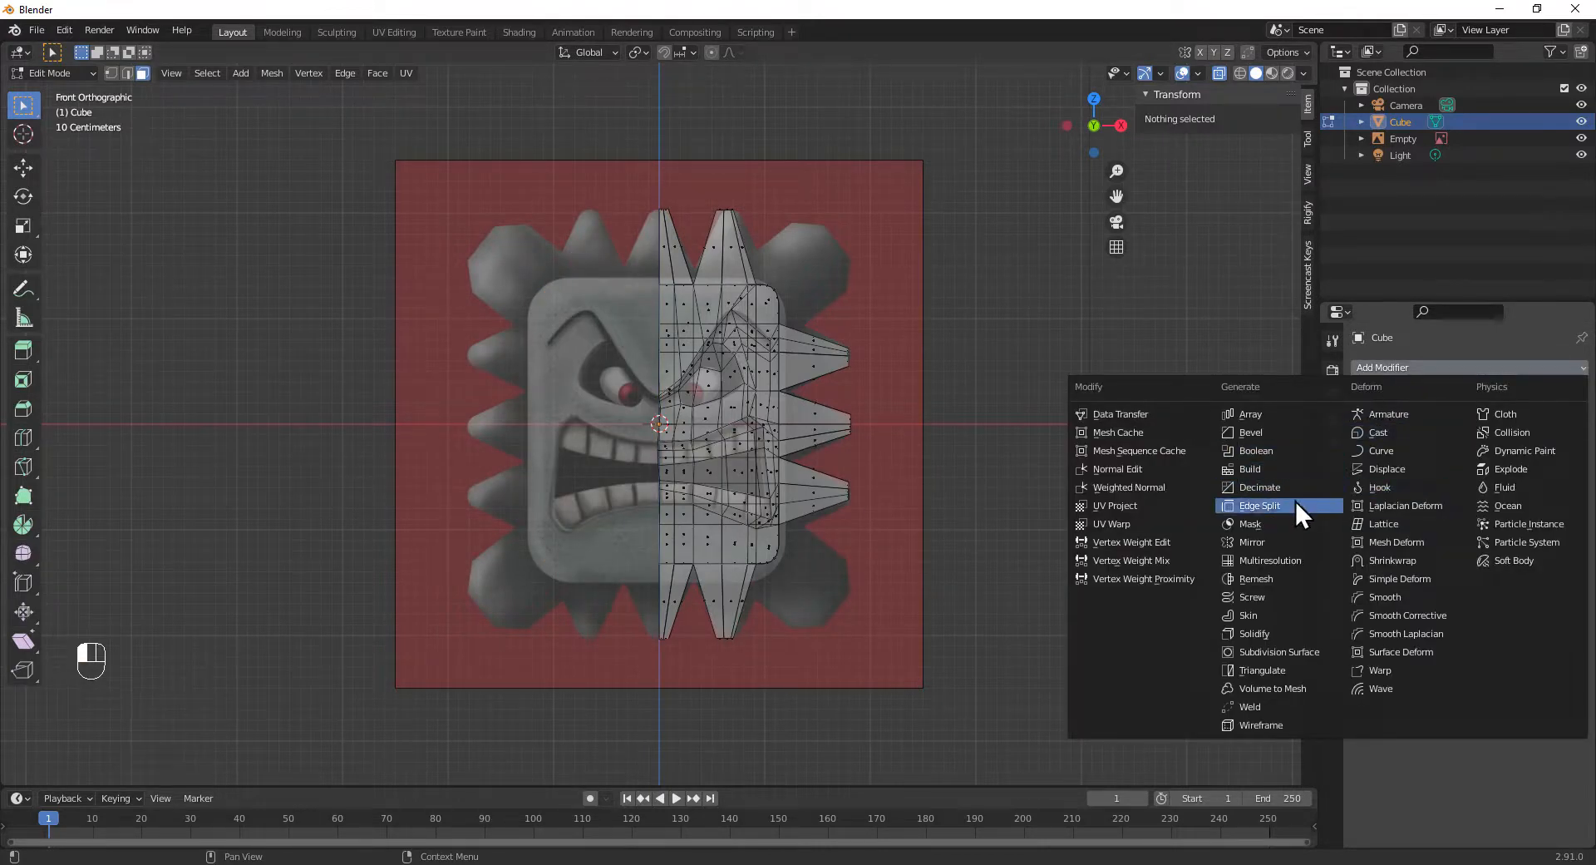
left_click(1284, 547)
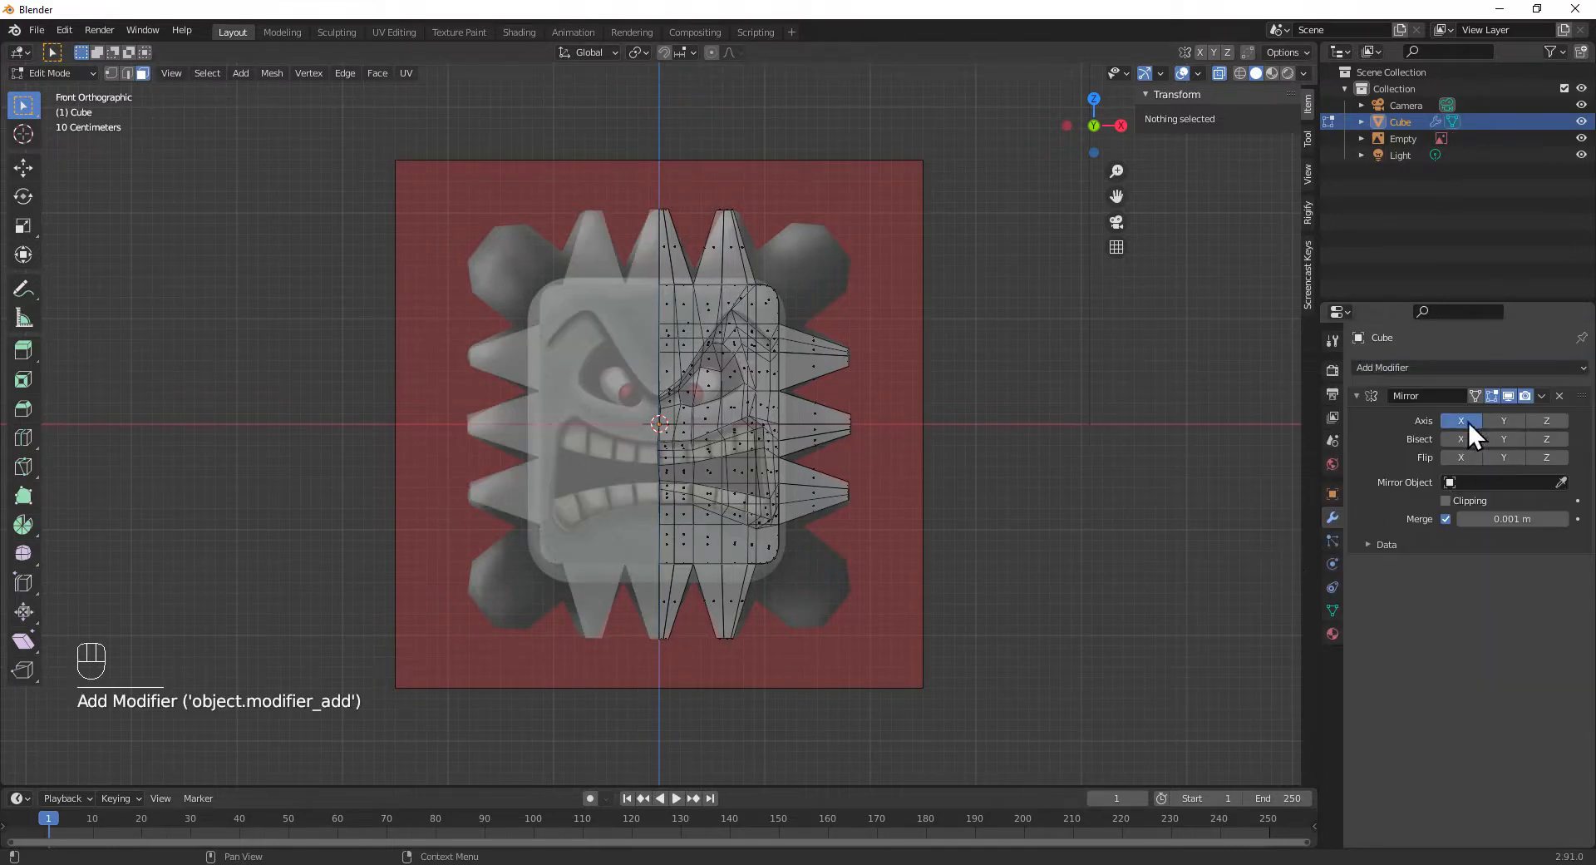
left_click(1447, 499)
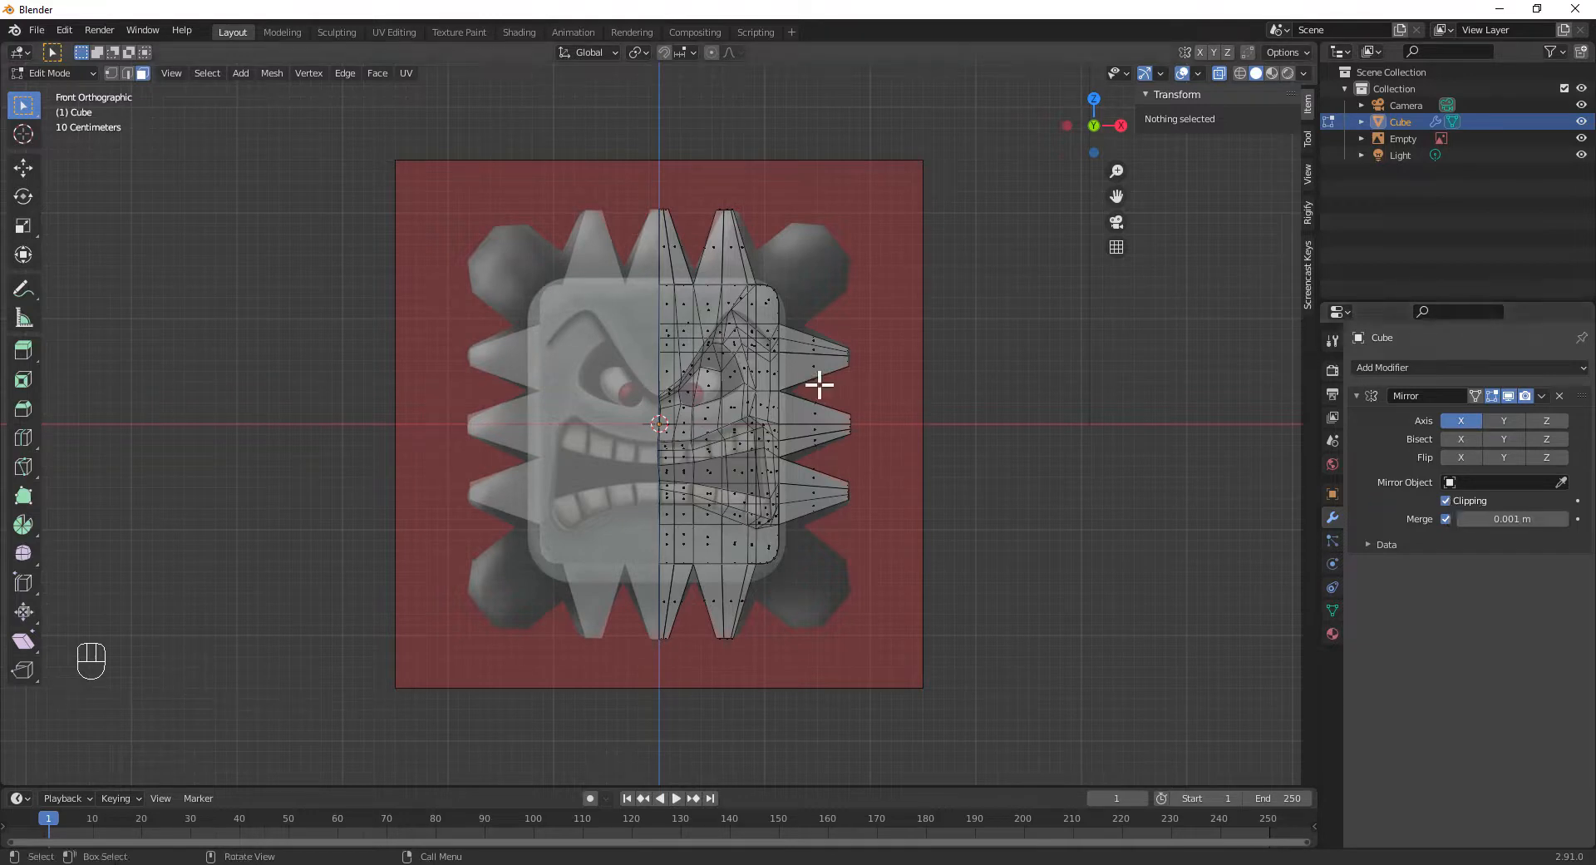
- Move the whole remaining half toward the mirror plane, and back outward about 0.04 m along X
key("a")
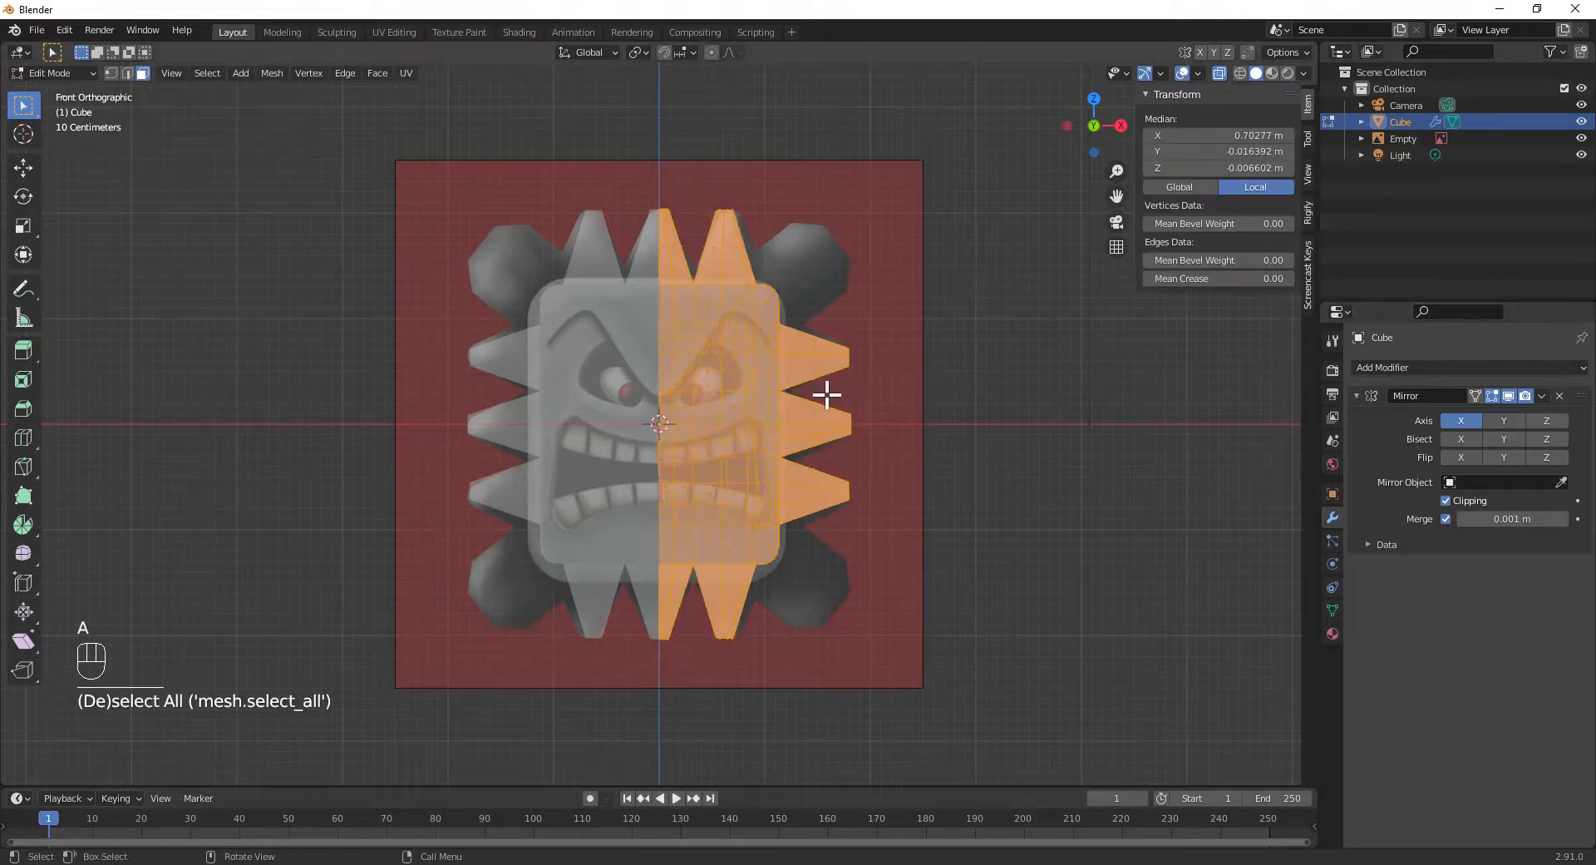
key("g")
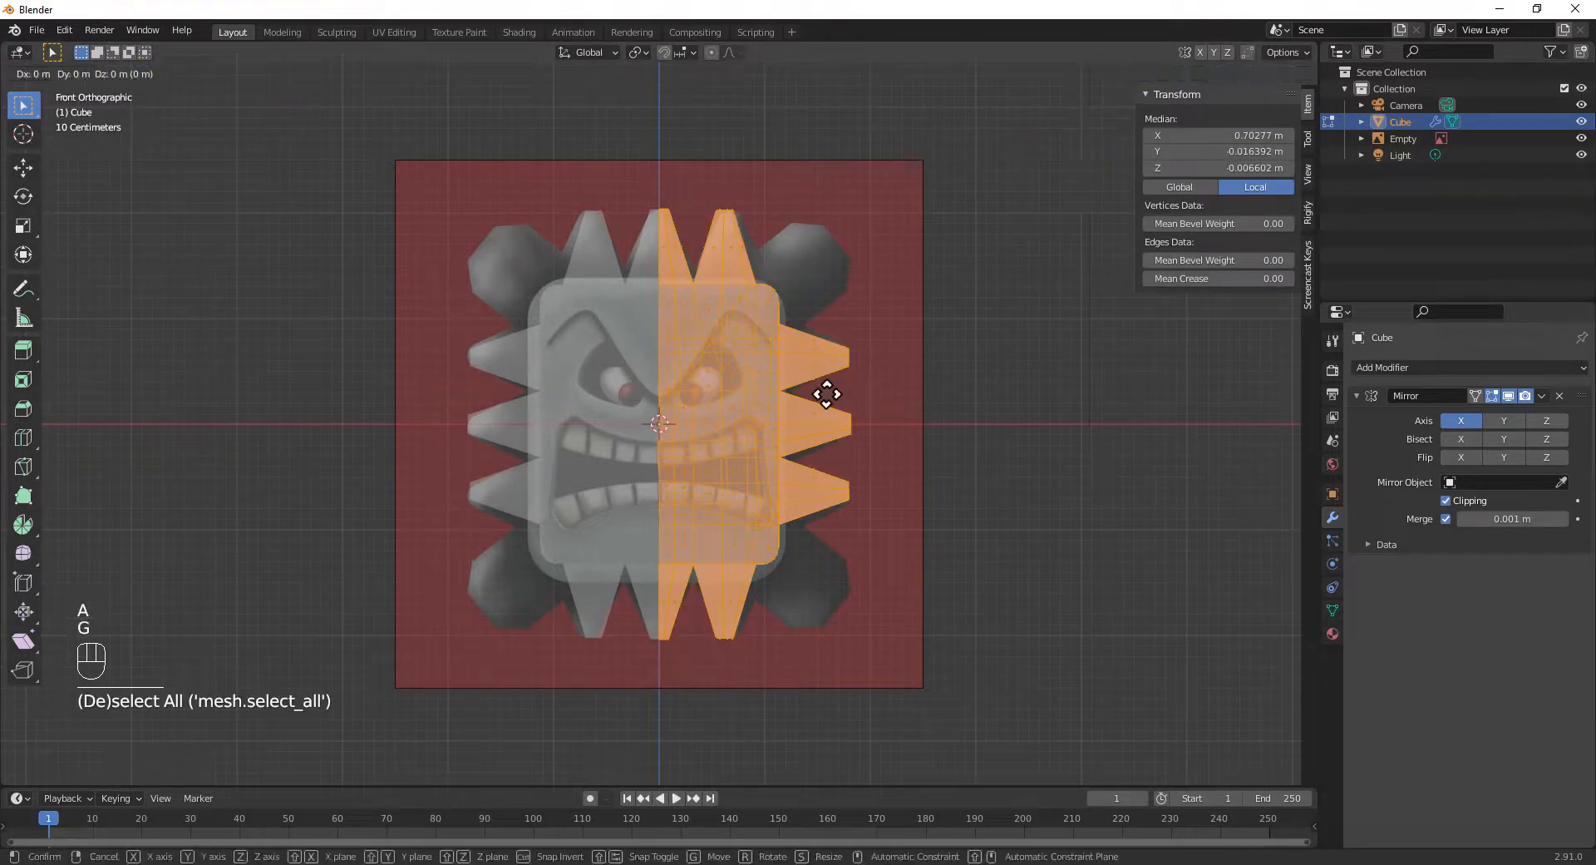
left_click(823, 395)
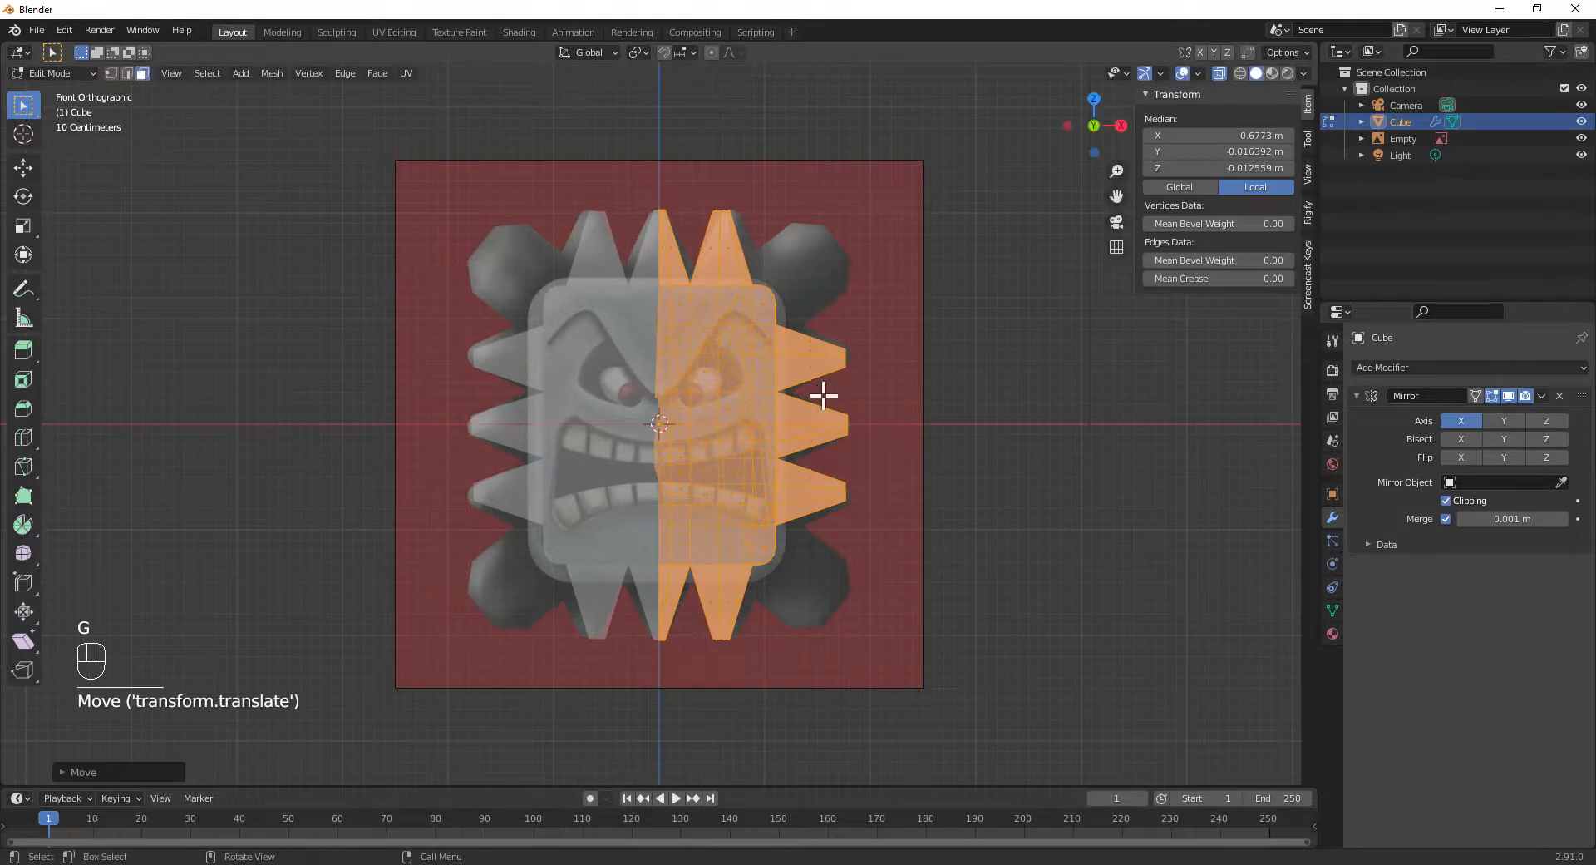
key("g")
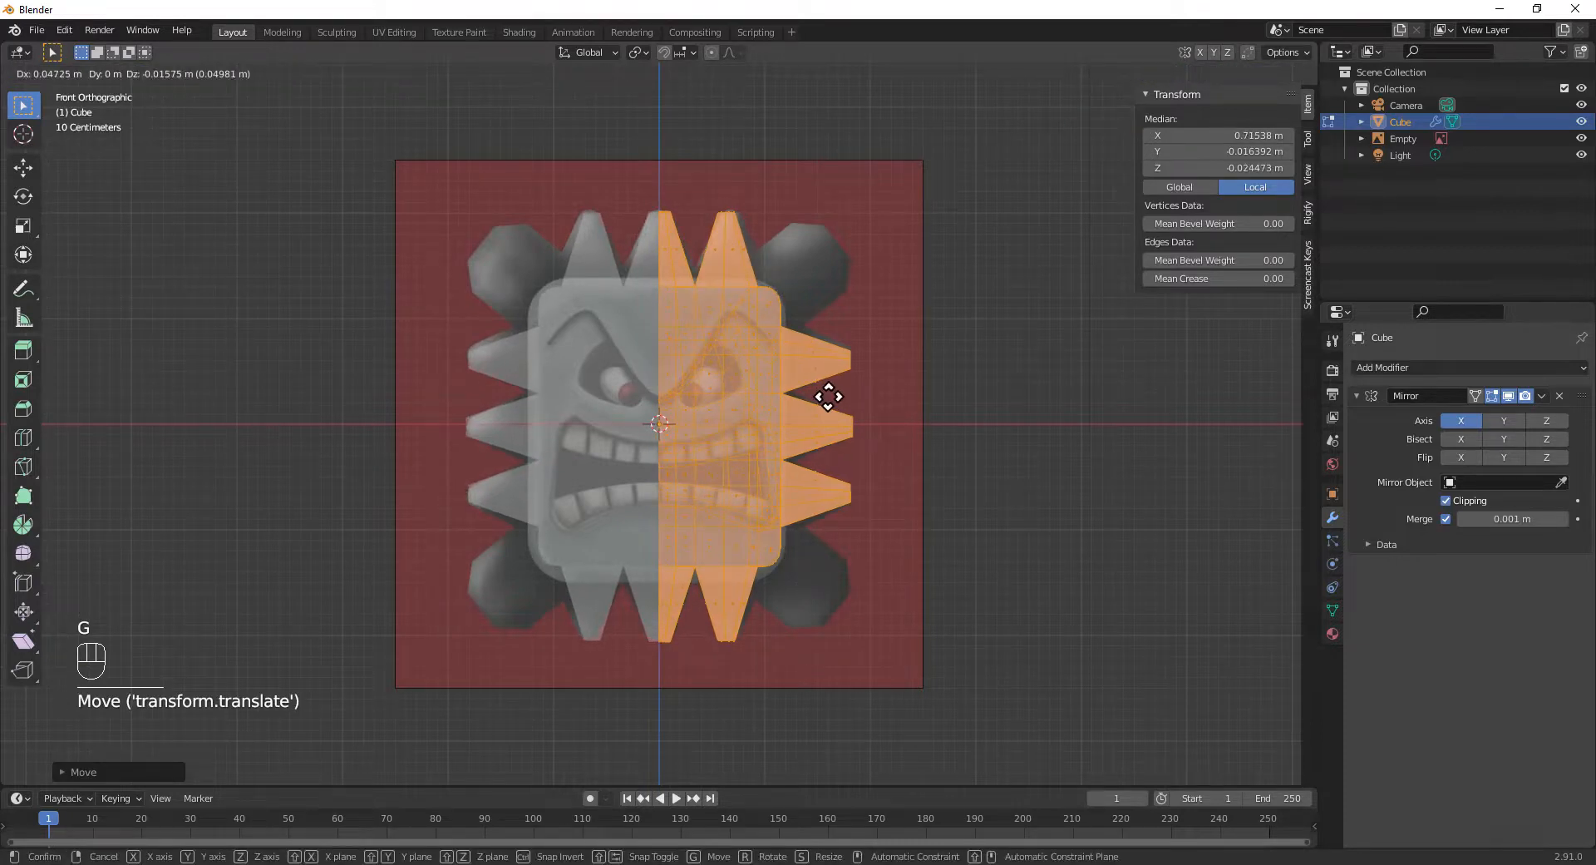
key("x")
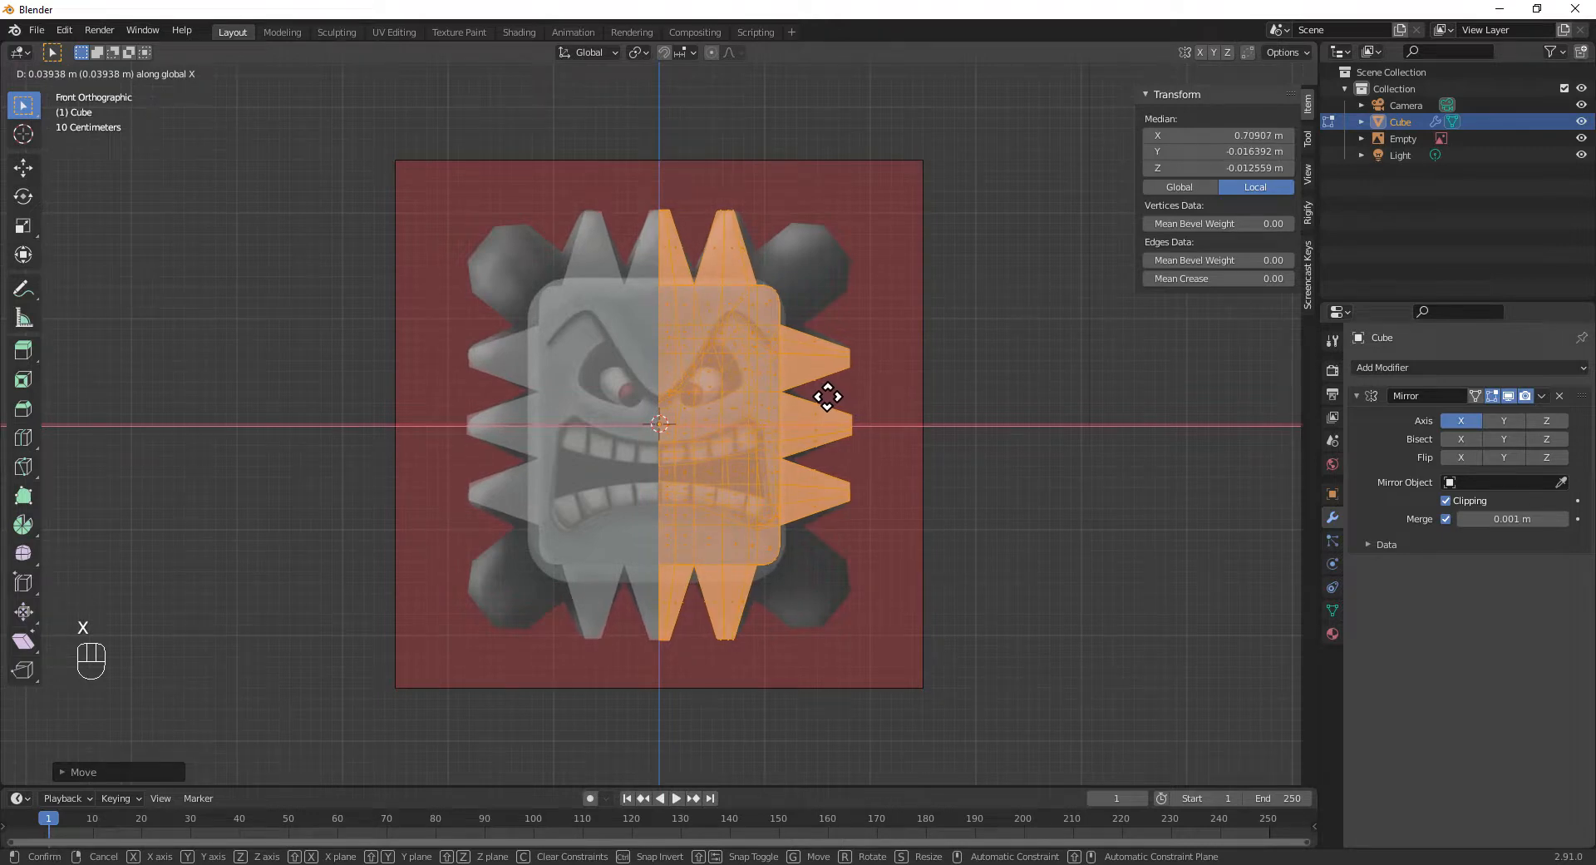
left_click(827, 397)
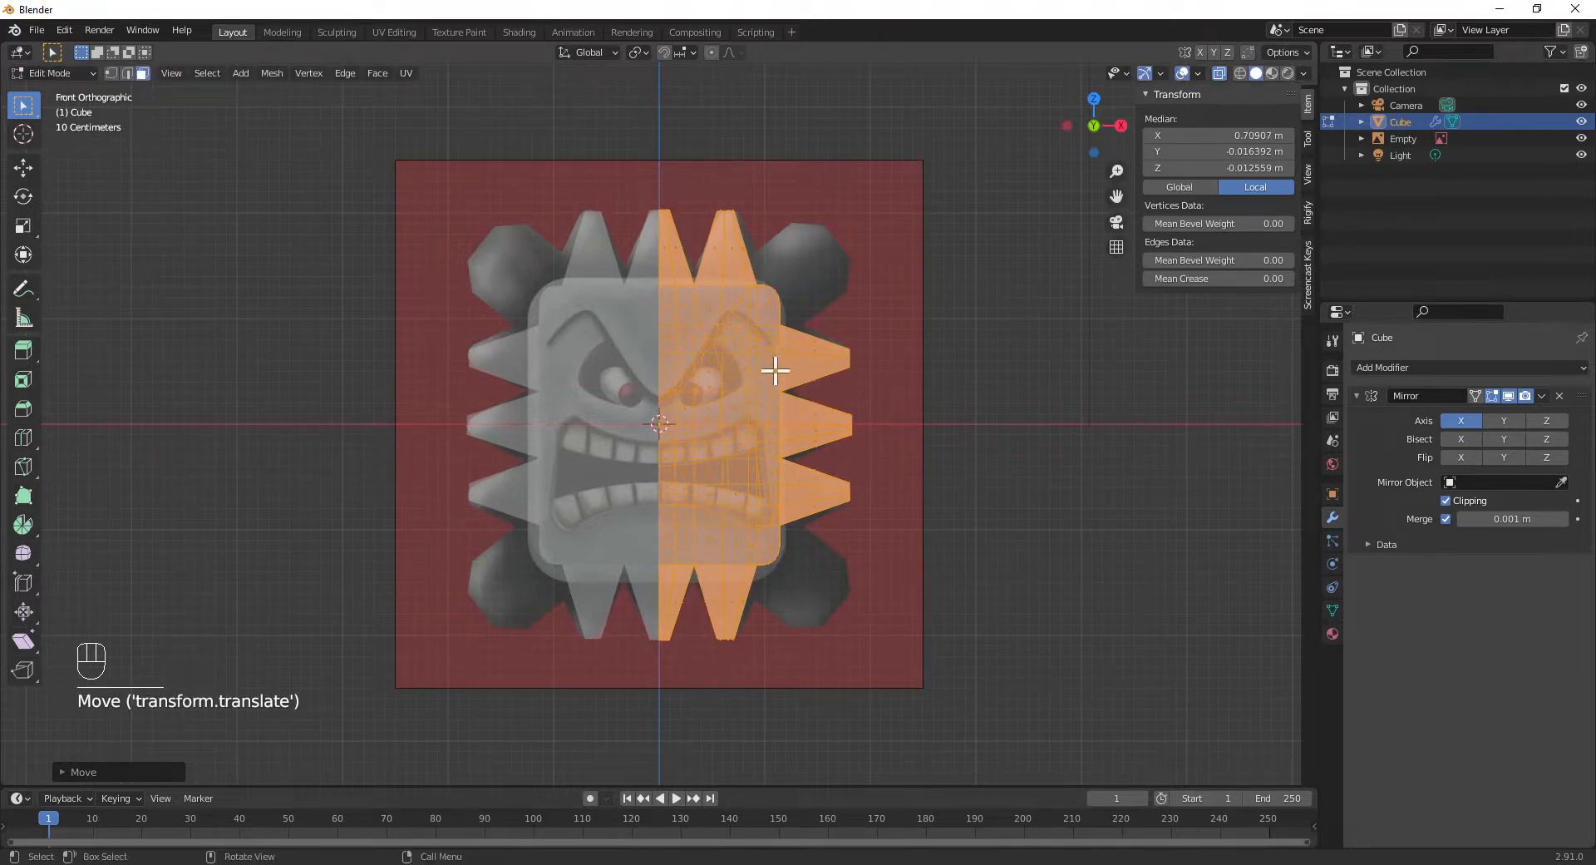
- Inspect the mirrored mesh's outline and centre seam in Object Mode from a slightly angled view
scroll(775, 371, "up", 3)
key("Tab")
key("Tab")
key("Tab")
middle_click_drag(681, 452, 765, 477)
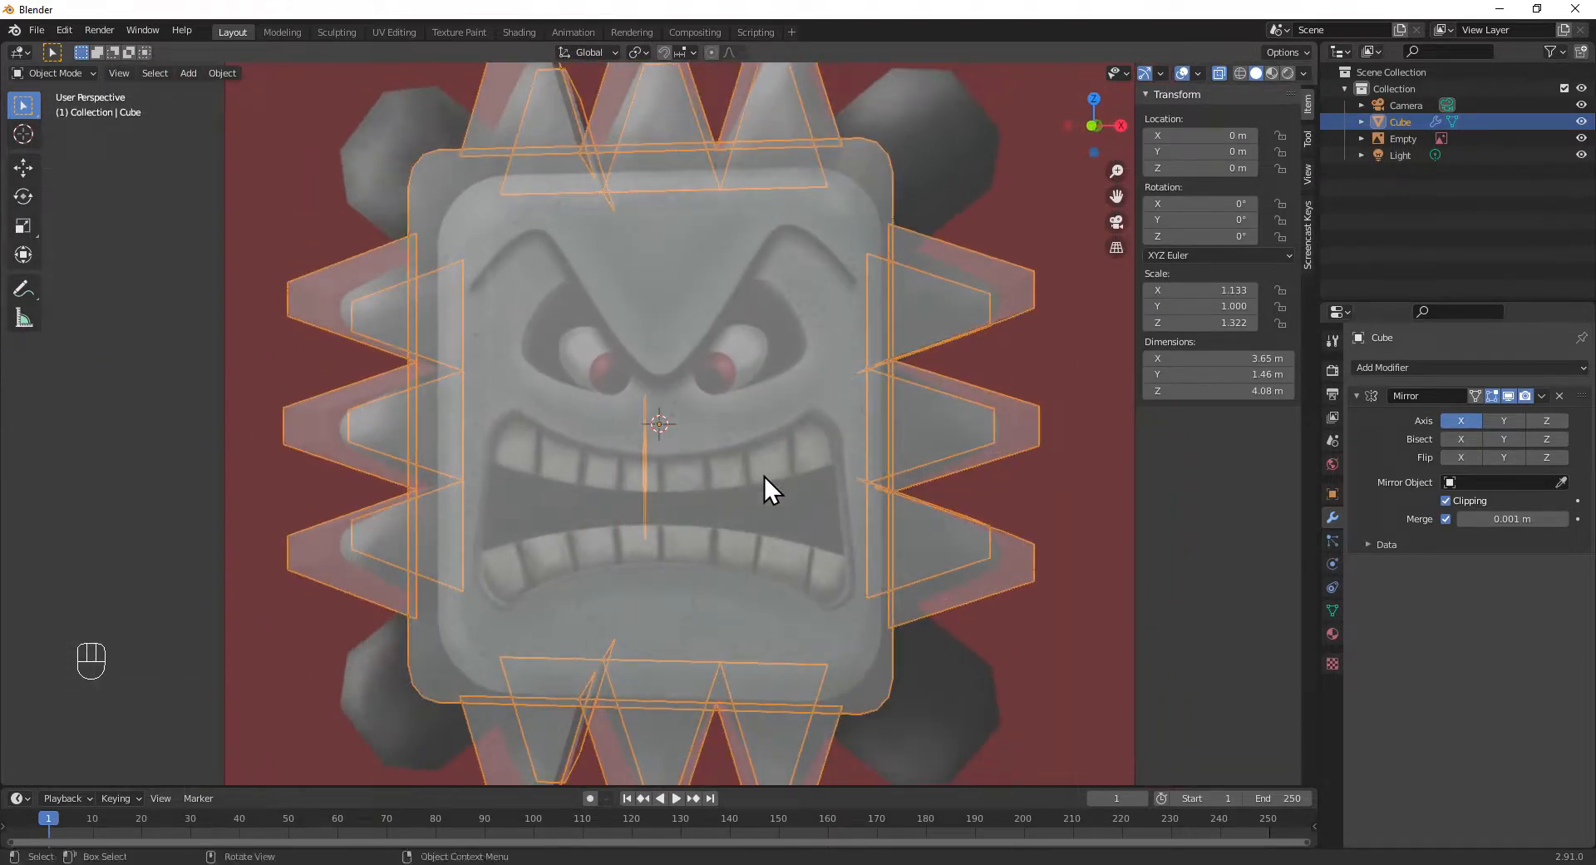
key("g")
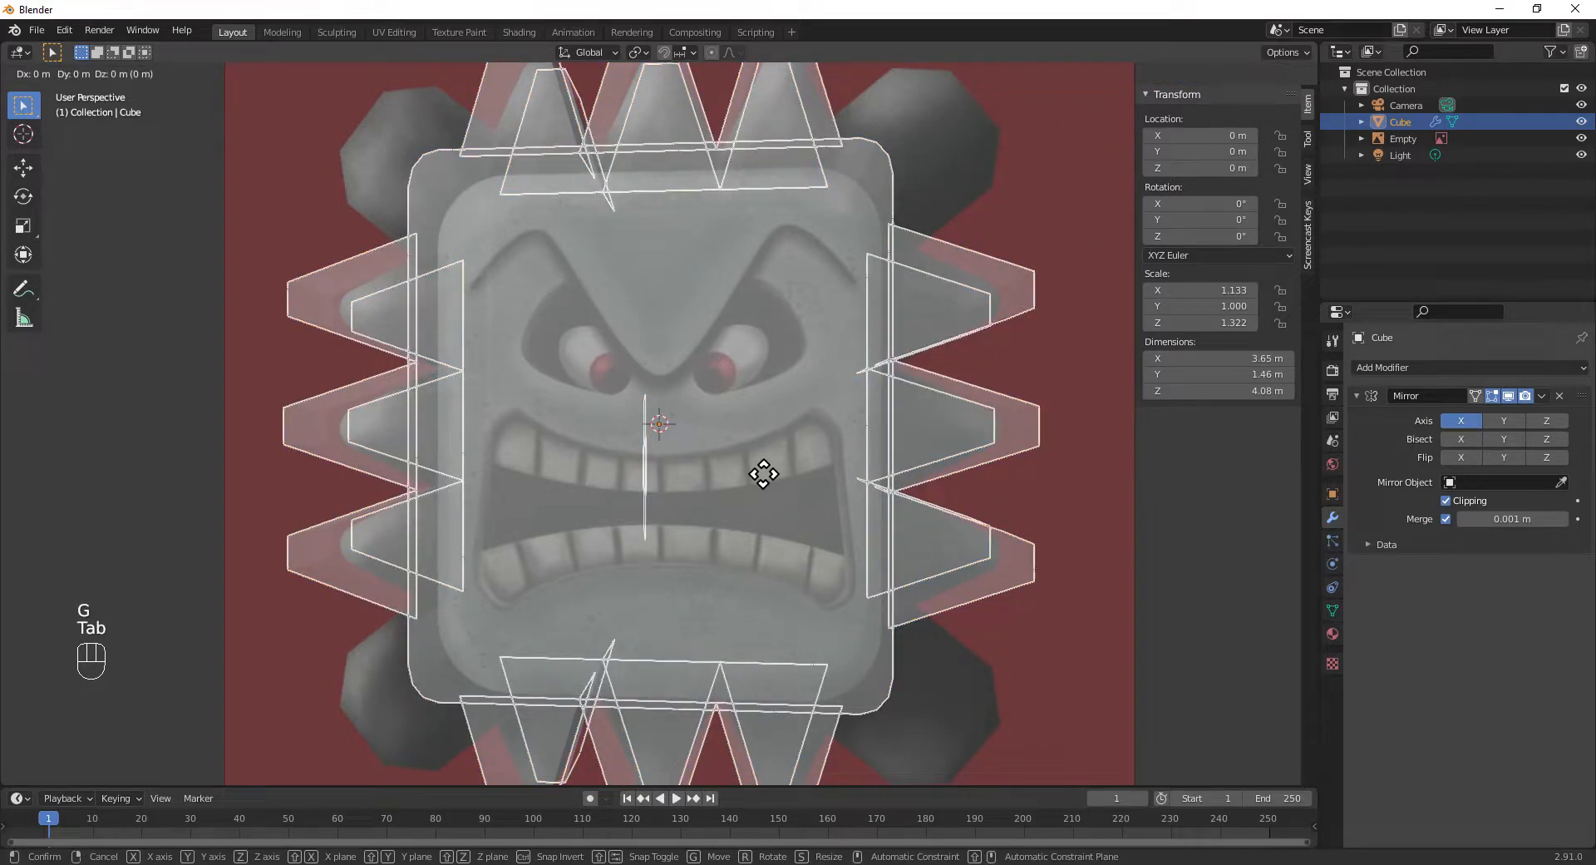
key("Escape")
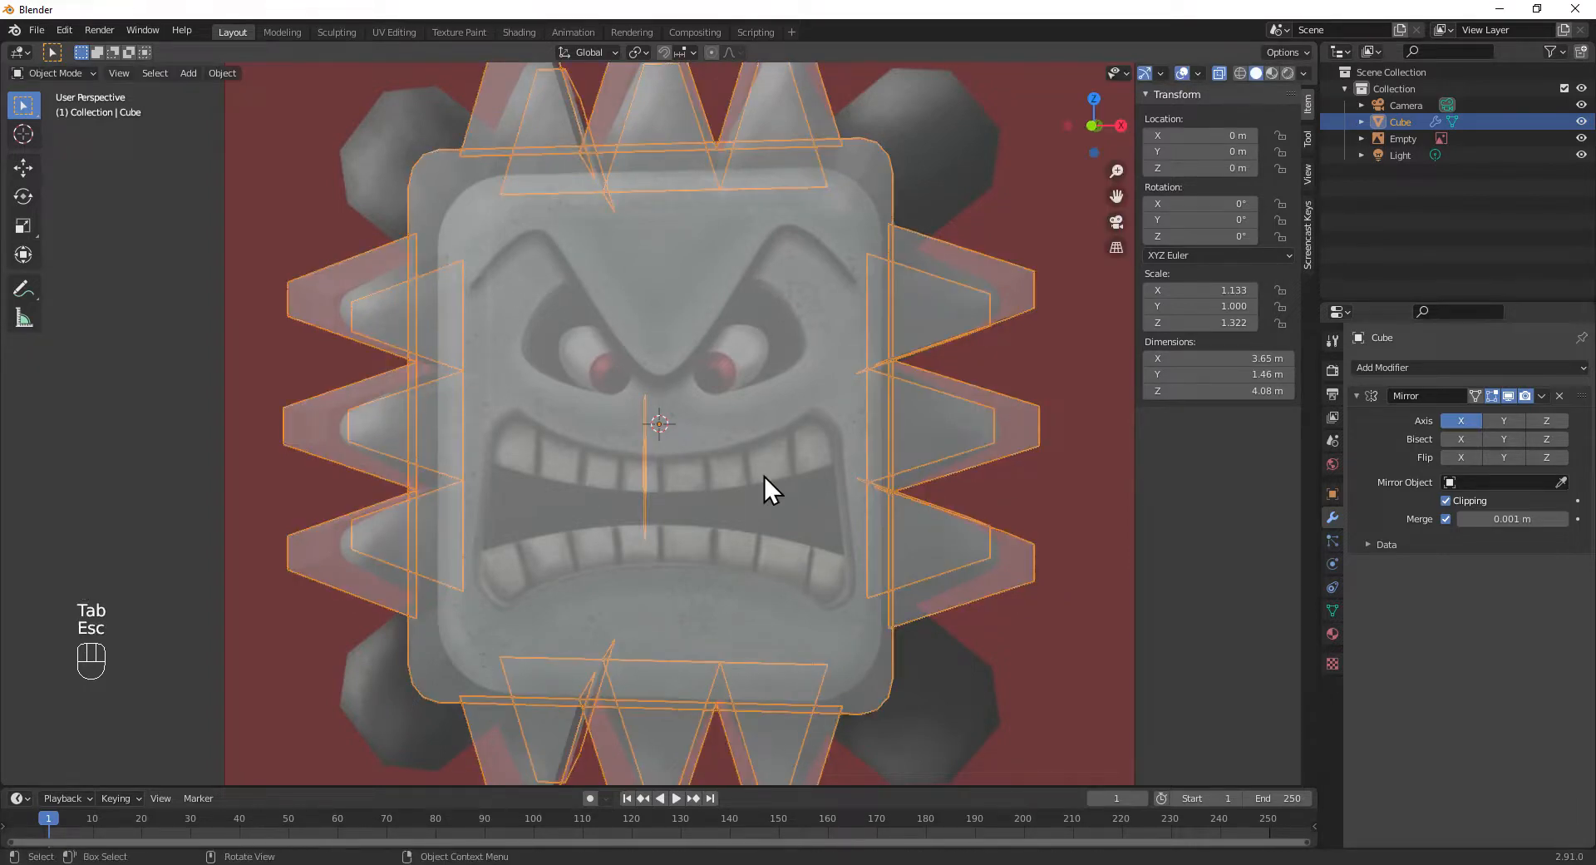
- Move the whole half mesh outward along X to a median X of about 0.742 m and return to Object Mode
key("Tab")
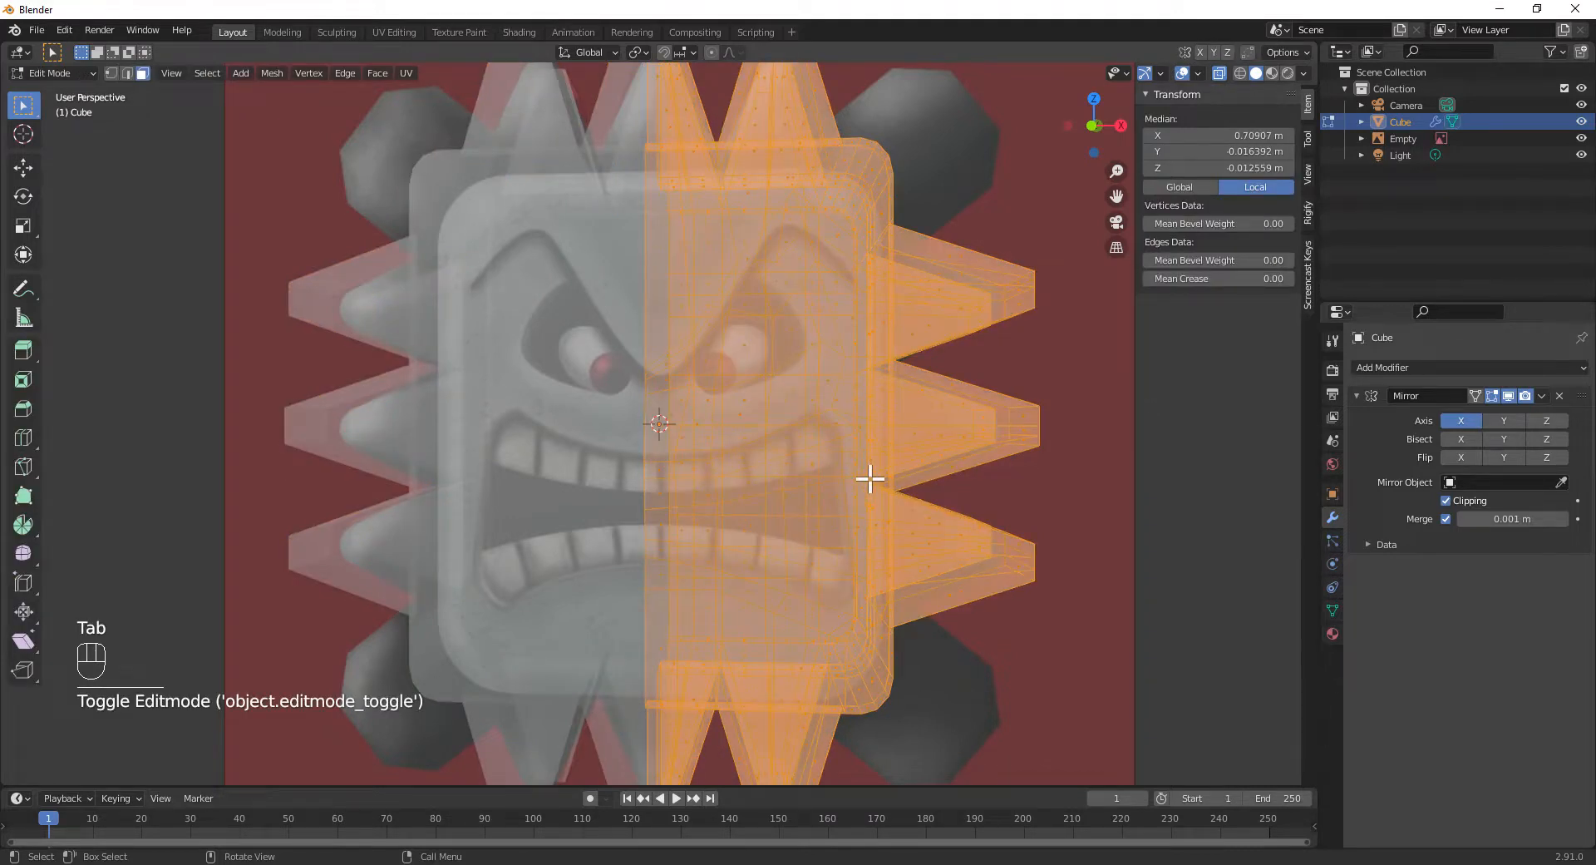
key("KP_1")
key("g")
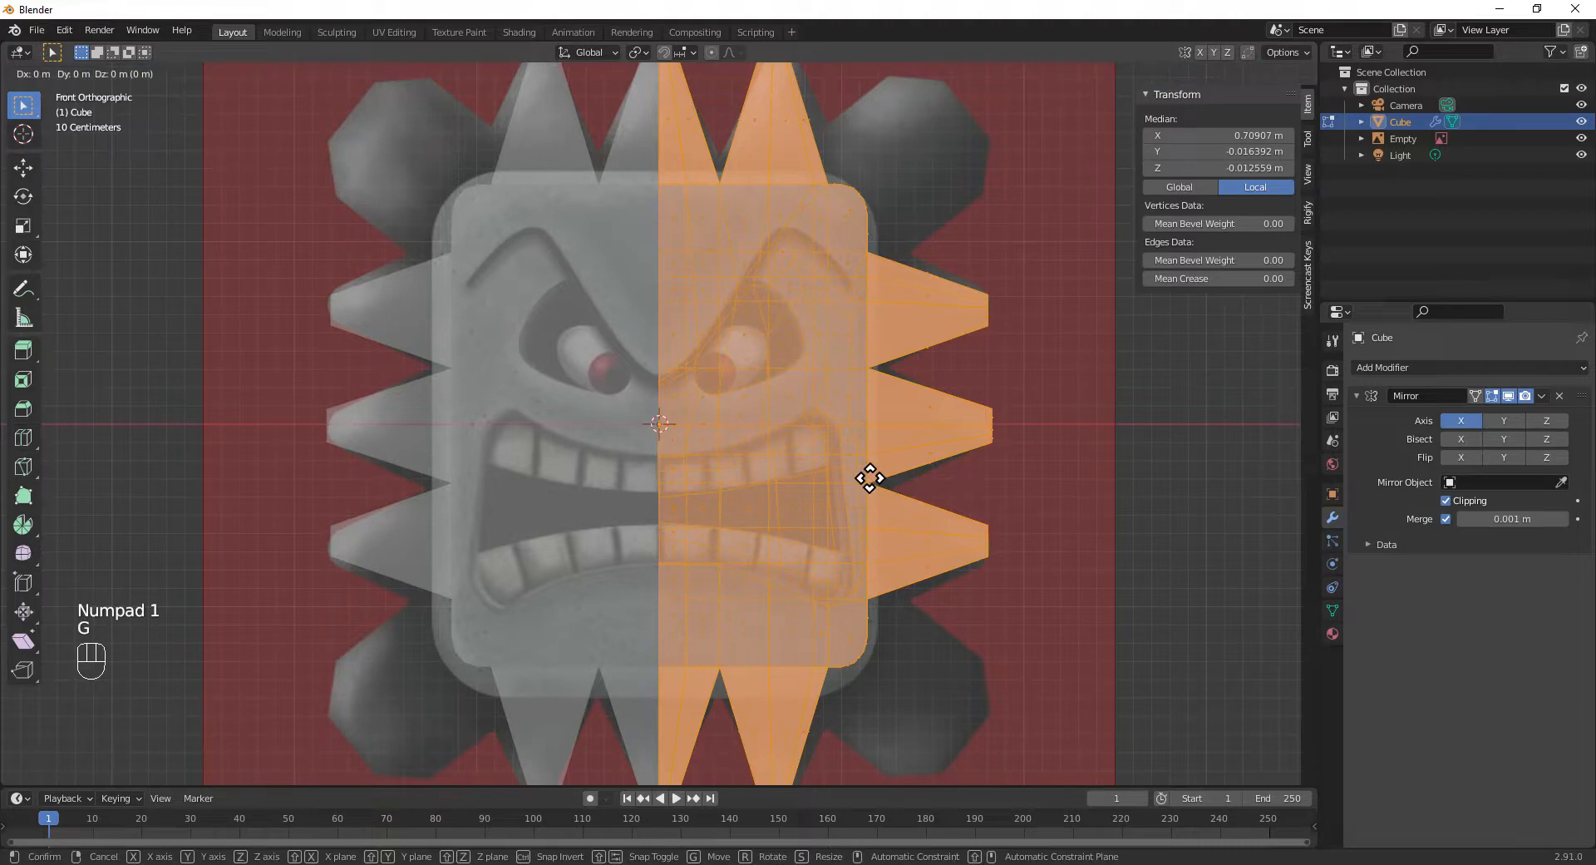
key("z")
key("x")
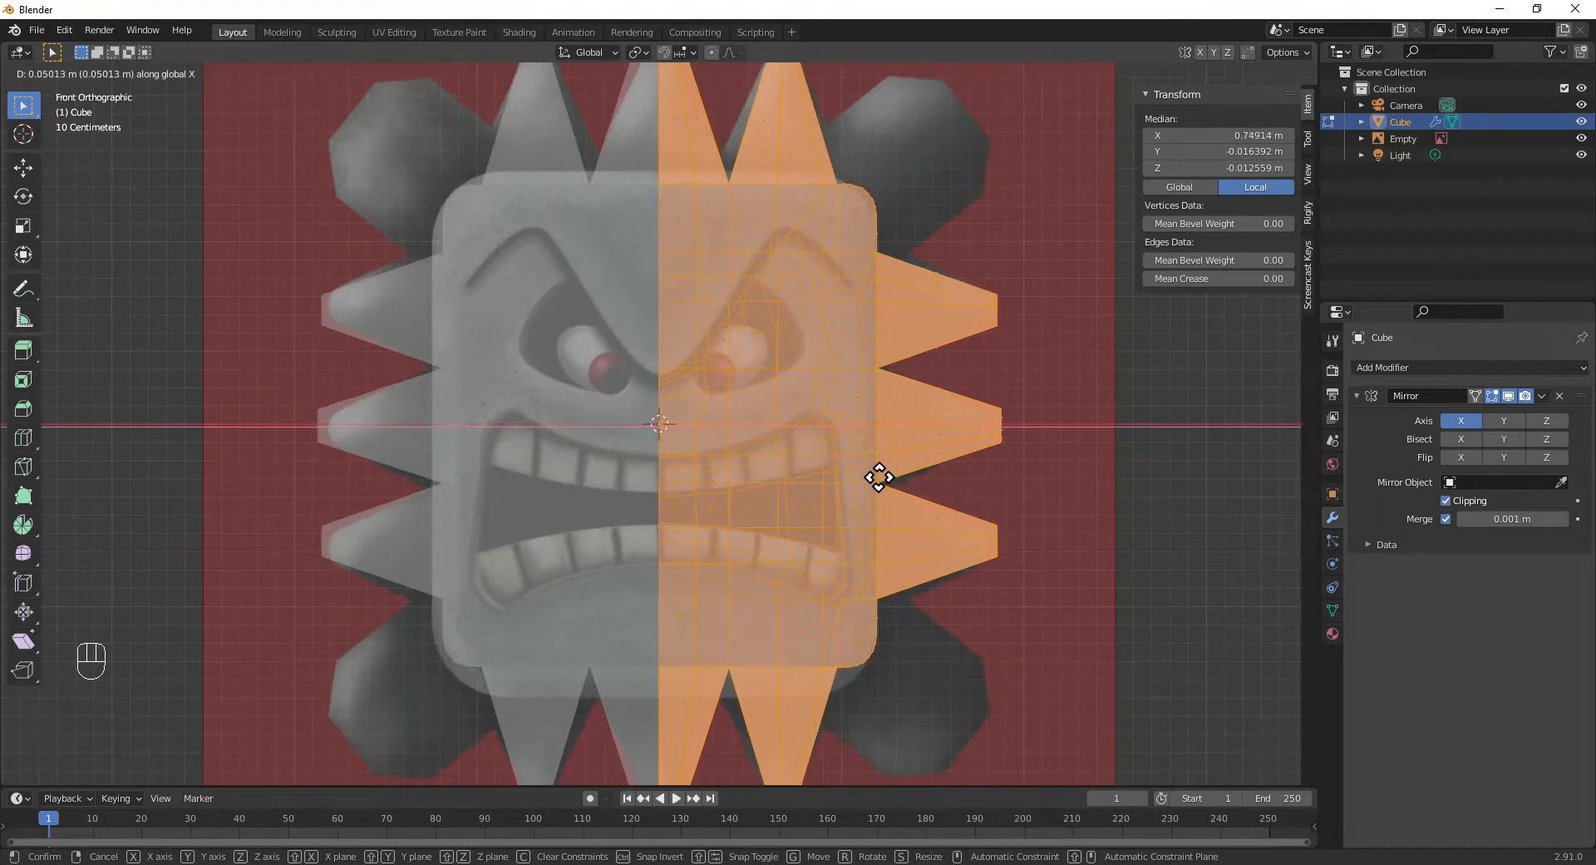
left_click(878, 476)
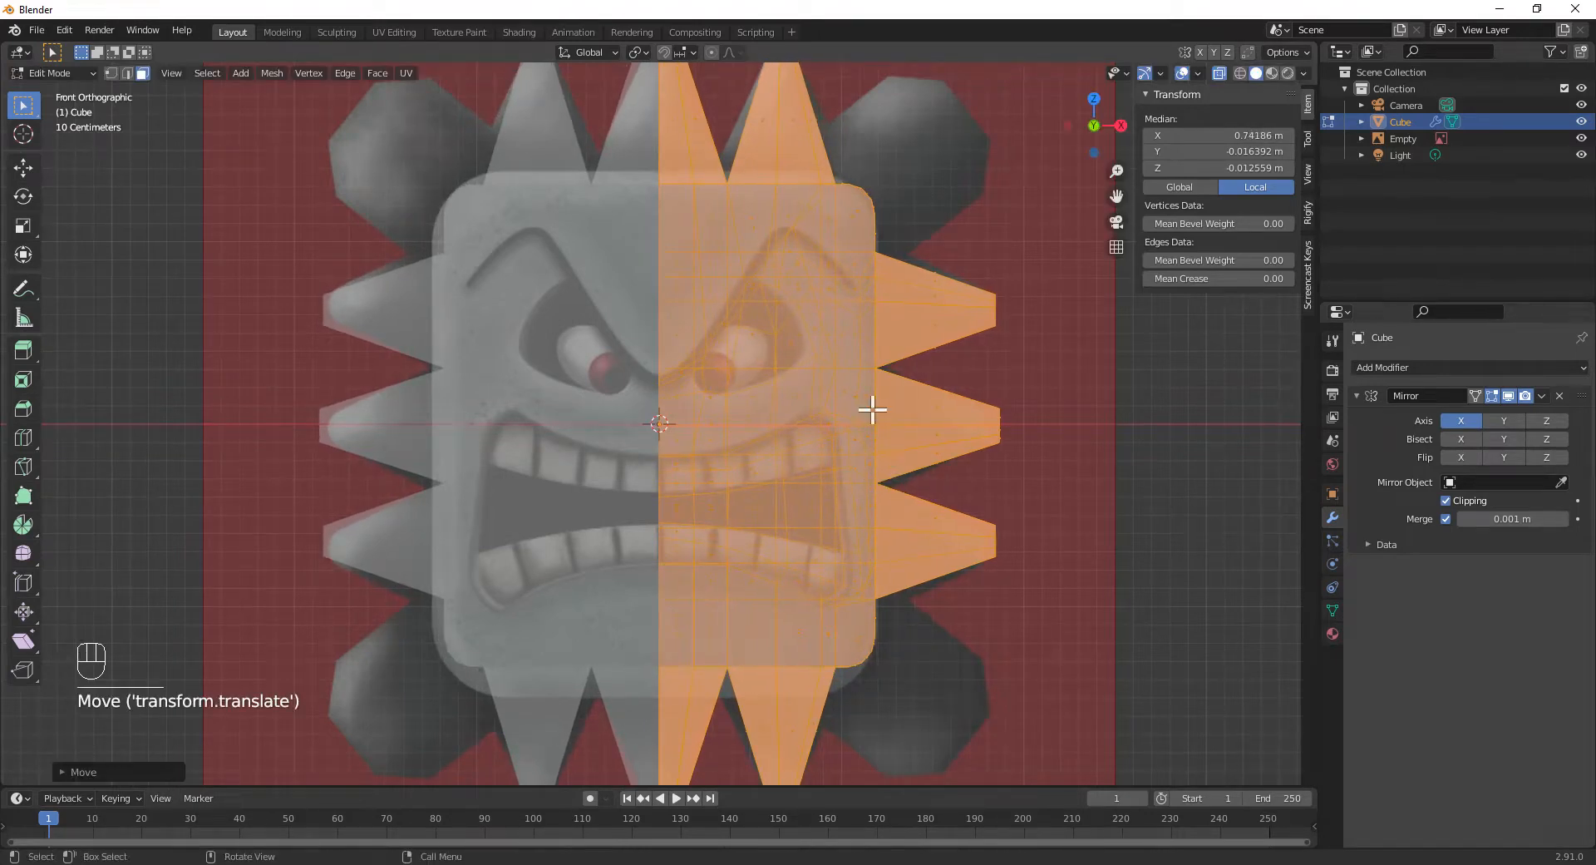
key("Tab")
middle_click_drag(911, 440, 1053, 427)
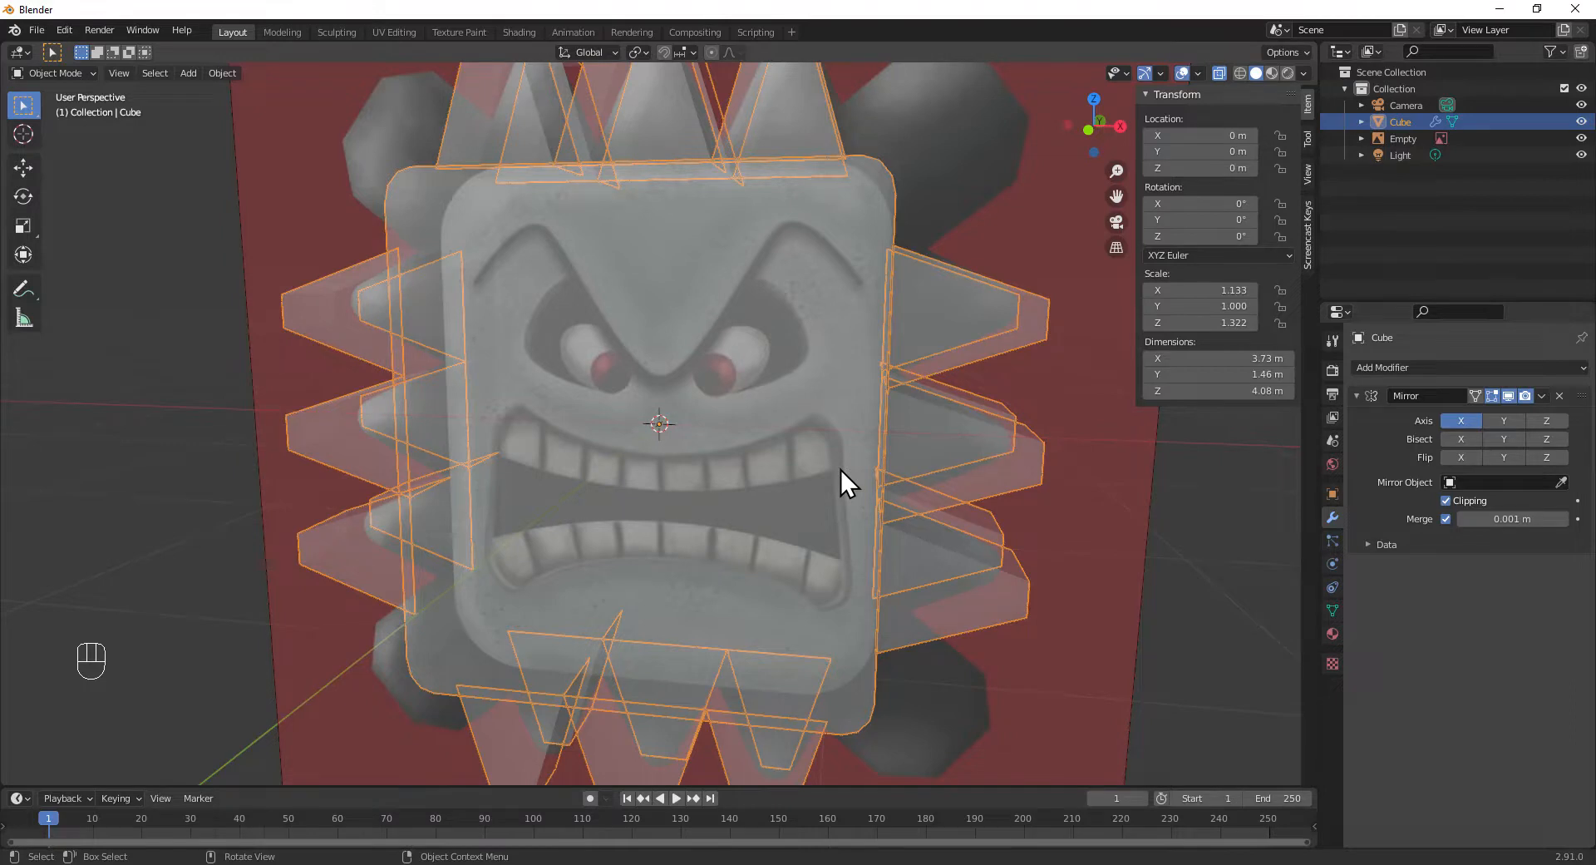
- Examine the mirrored half's alignment with the reference image from the front, in both Object Mode and Edit Mode
key("KP_1")
key("Tab")
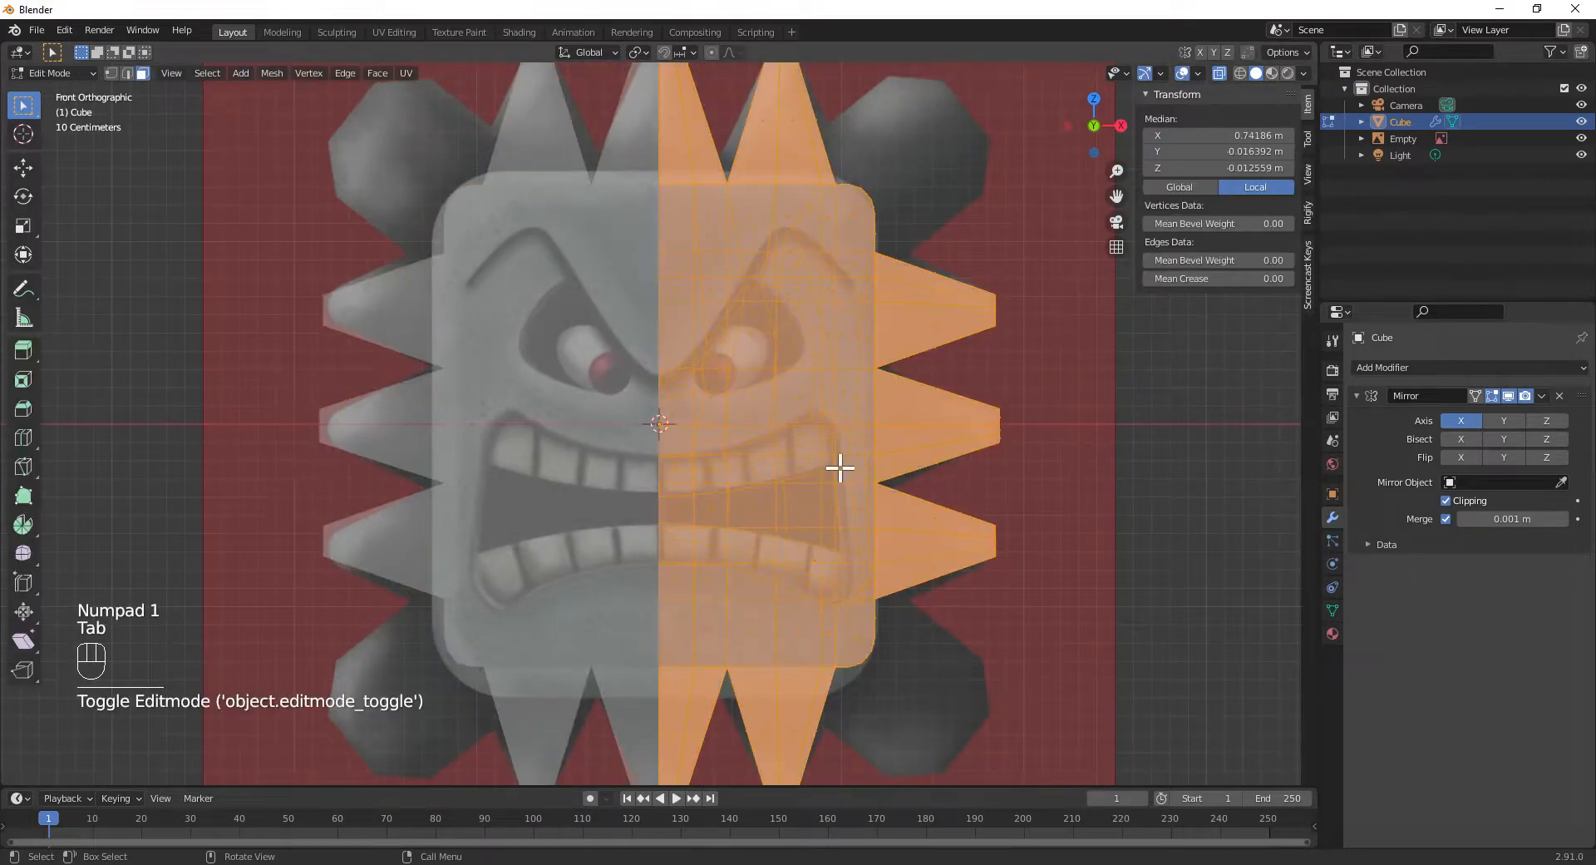
left_click(1005, 304)
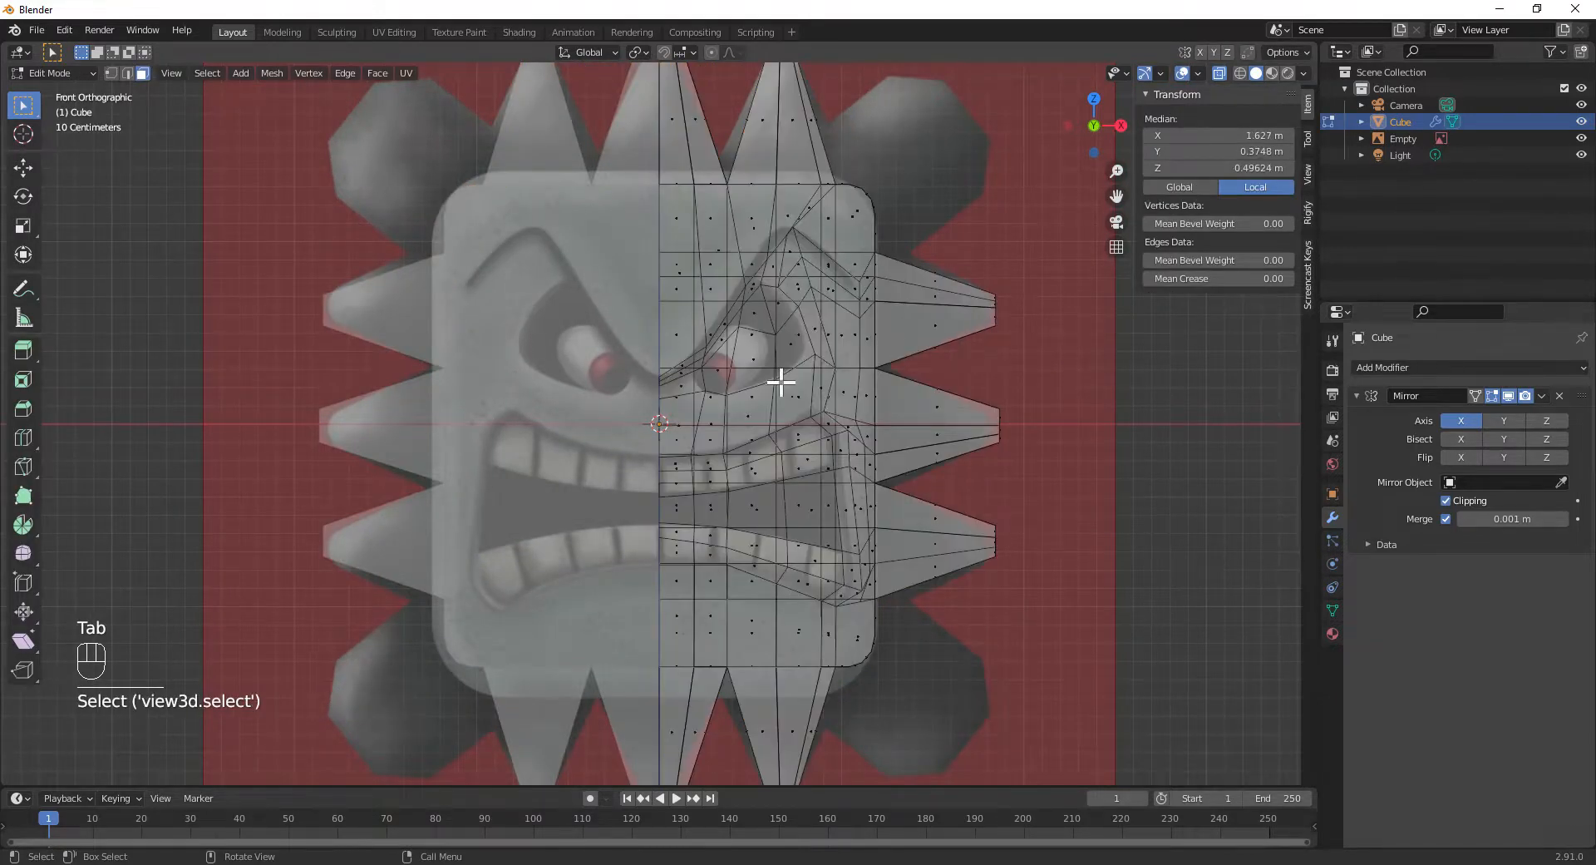
scroll(743, 366, "up", 2)
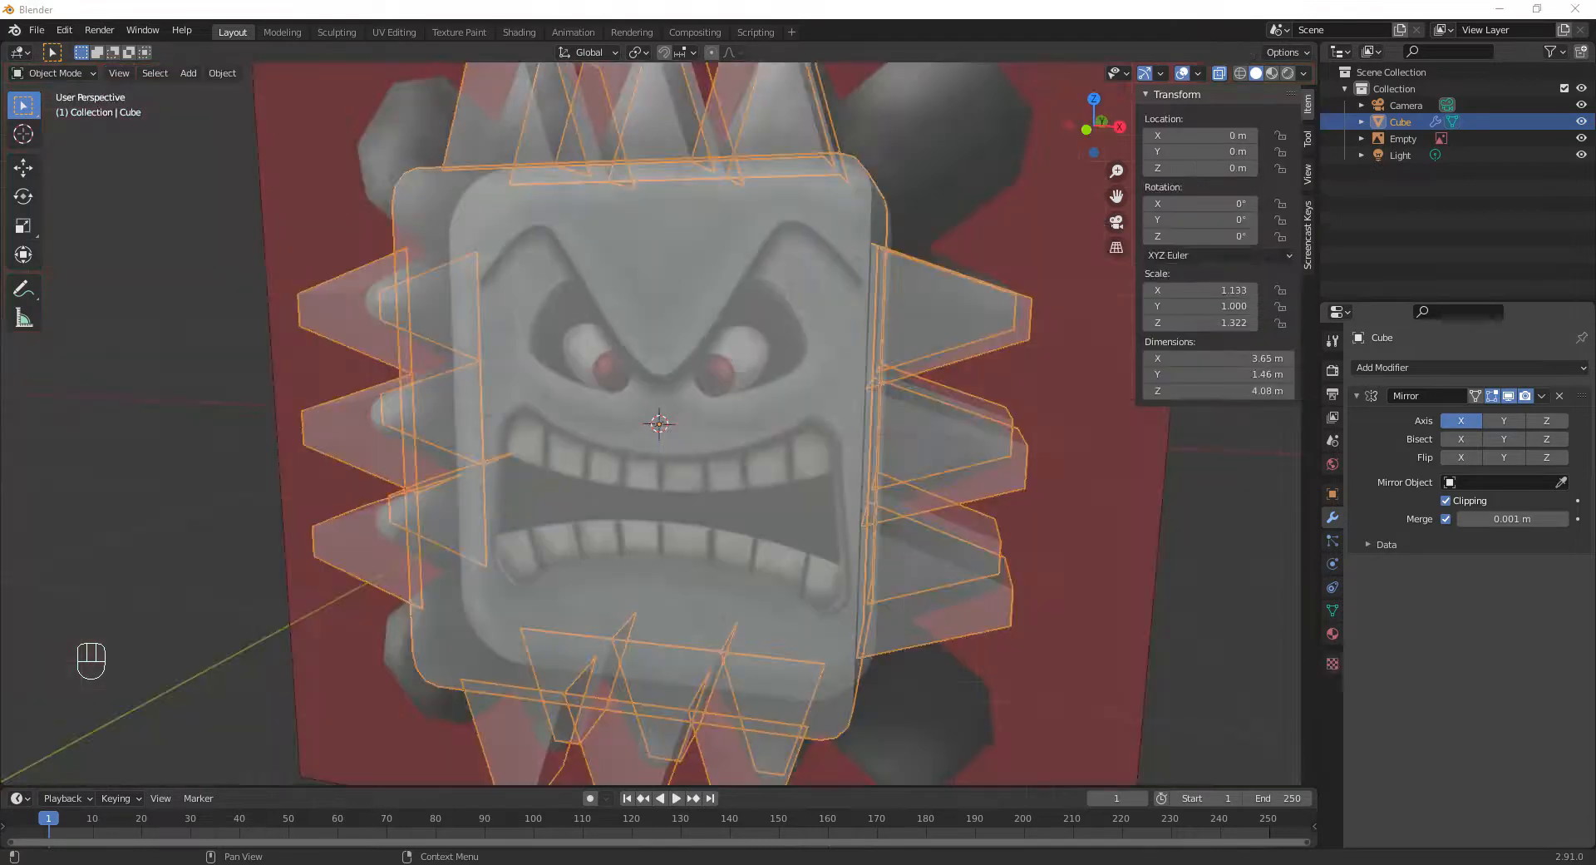
middle_click_drag(745, 421, 780, 401)
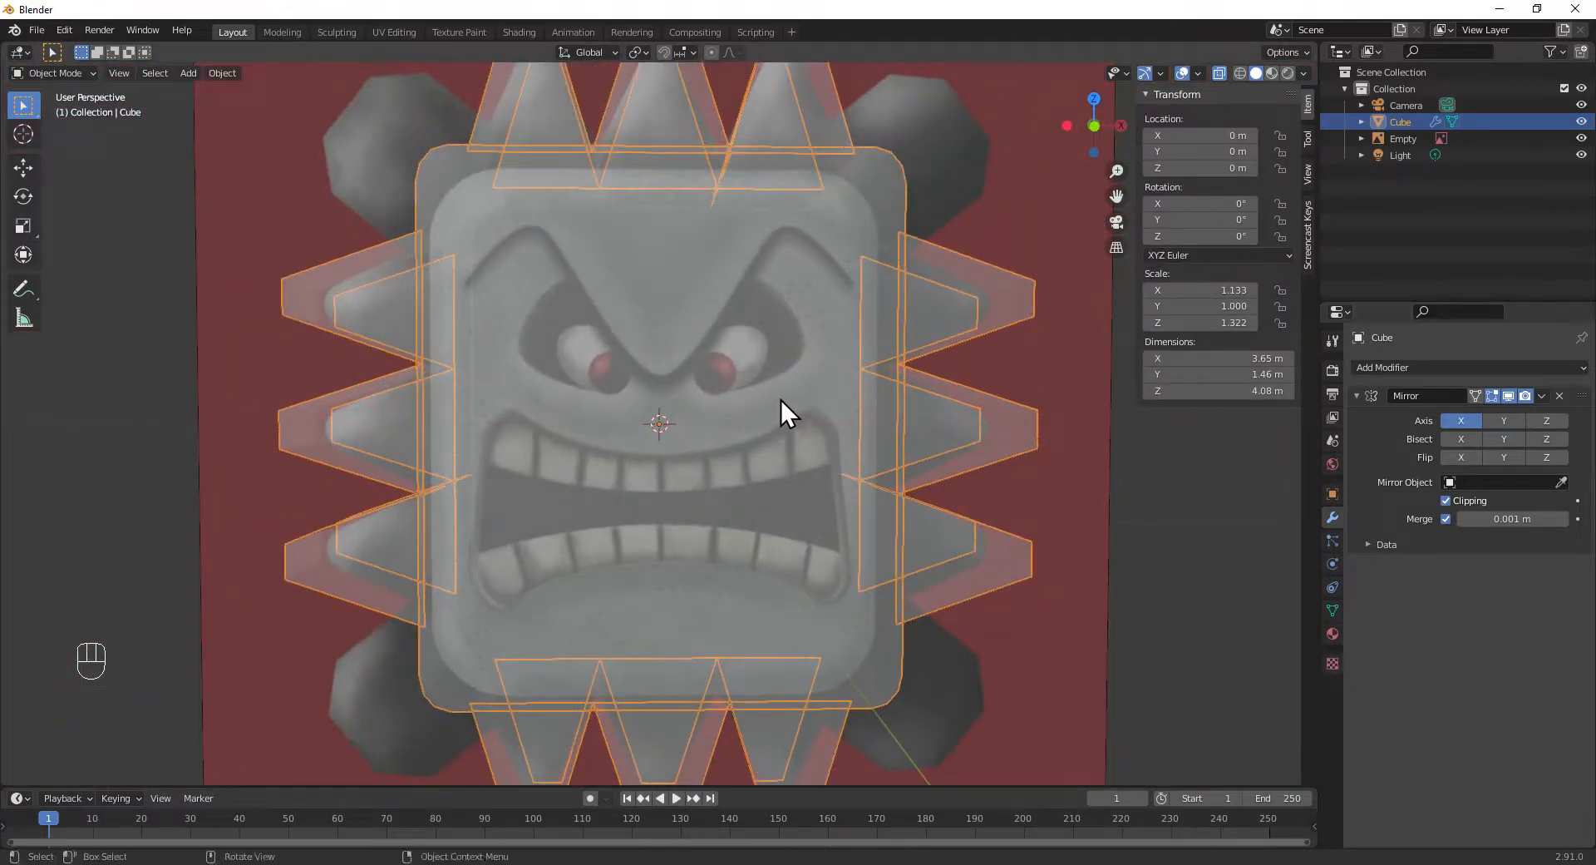
key("Tab")
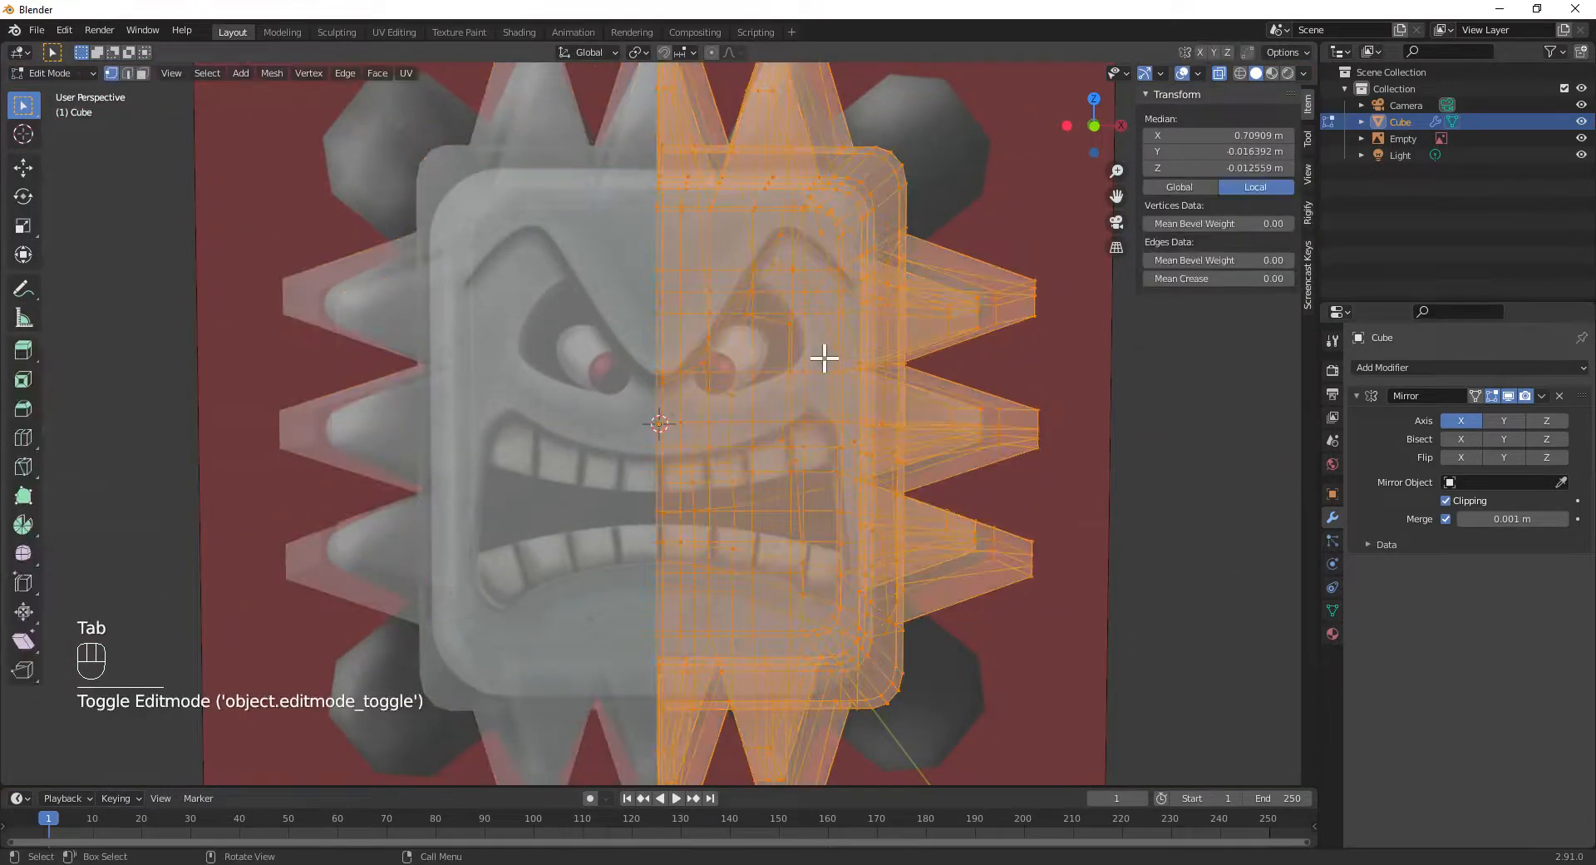
left_click(1034, 358)
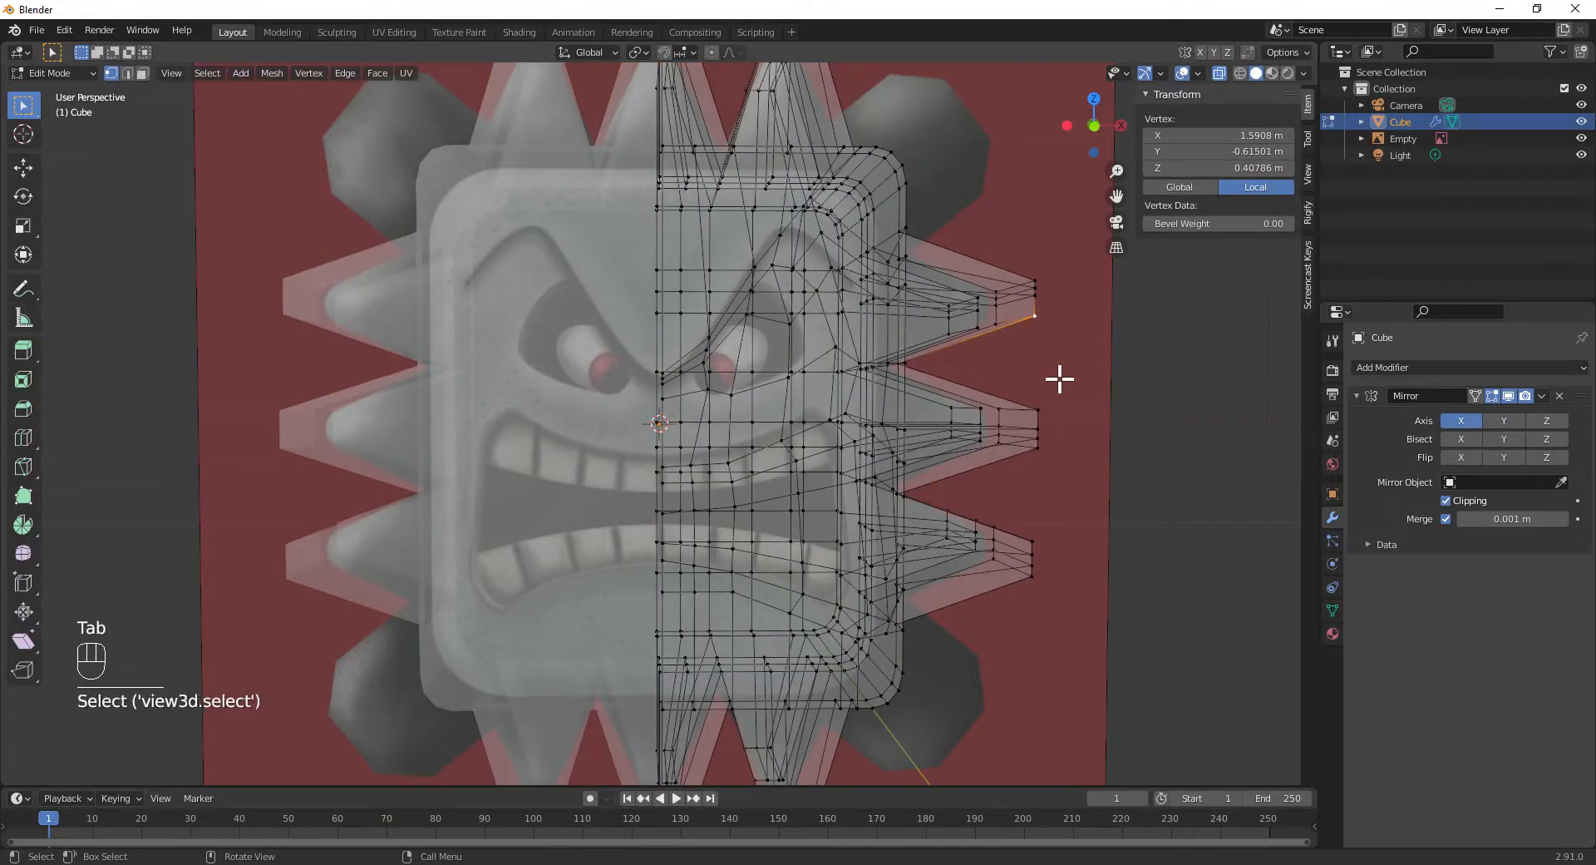
key("KP_1")
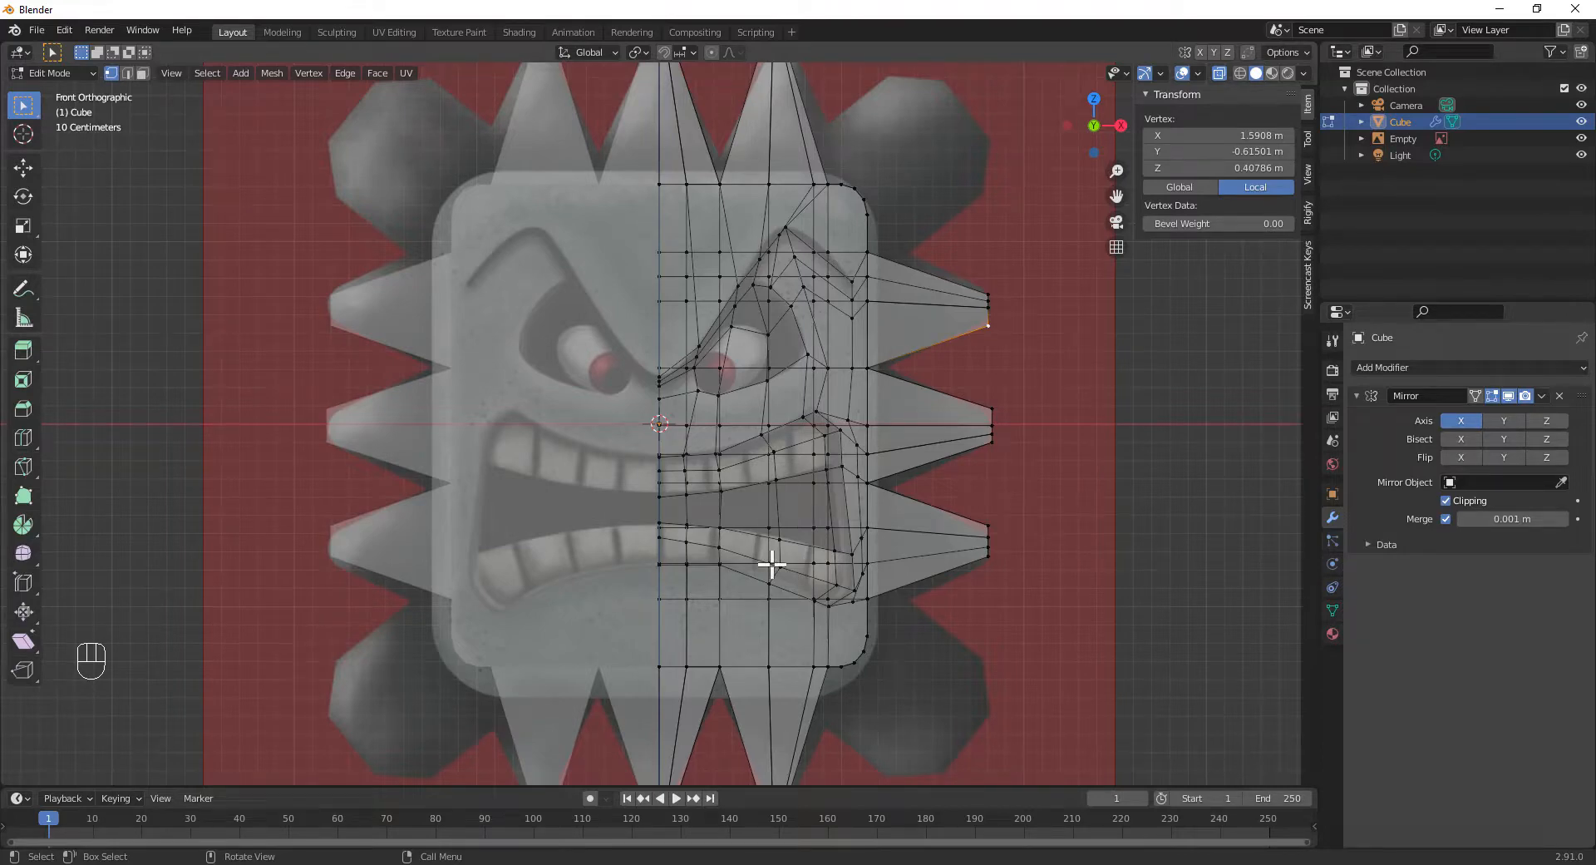
middle_click_drag(813, 421, 748, 417)
key("KP_1")
- Turn off X-ray and select the two eyeball faces of the half mesh in face select mode
left_click(1212, 66)
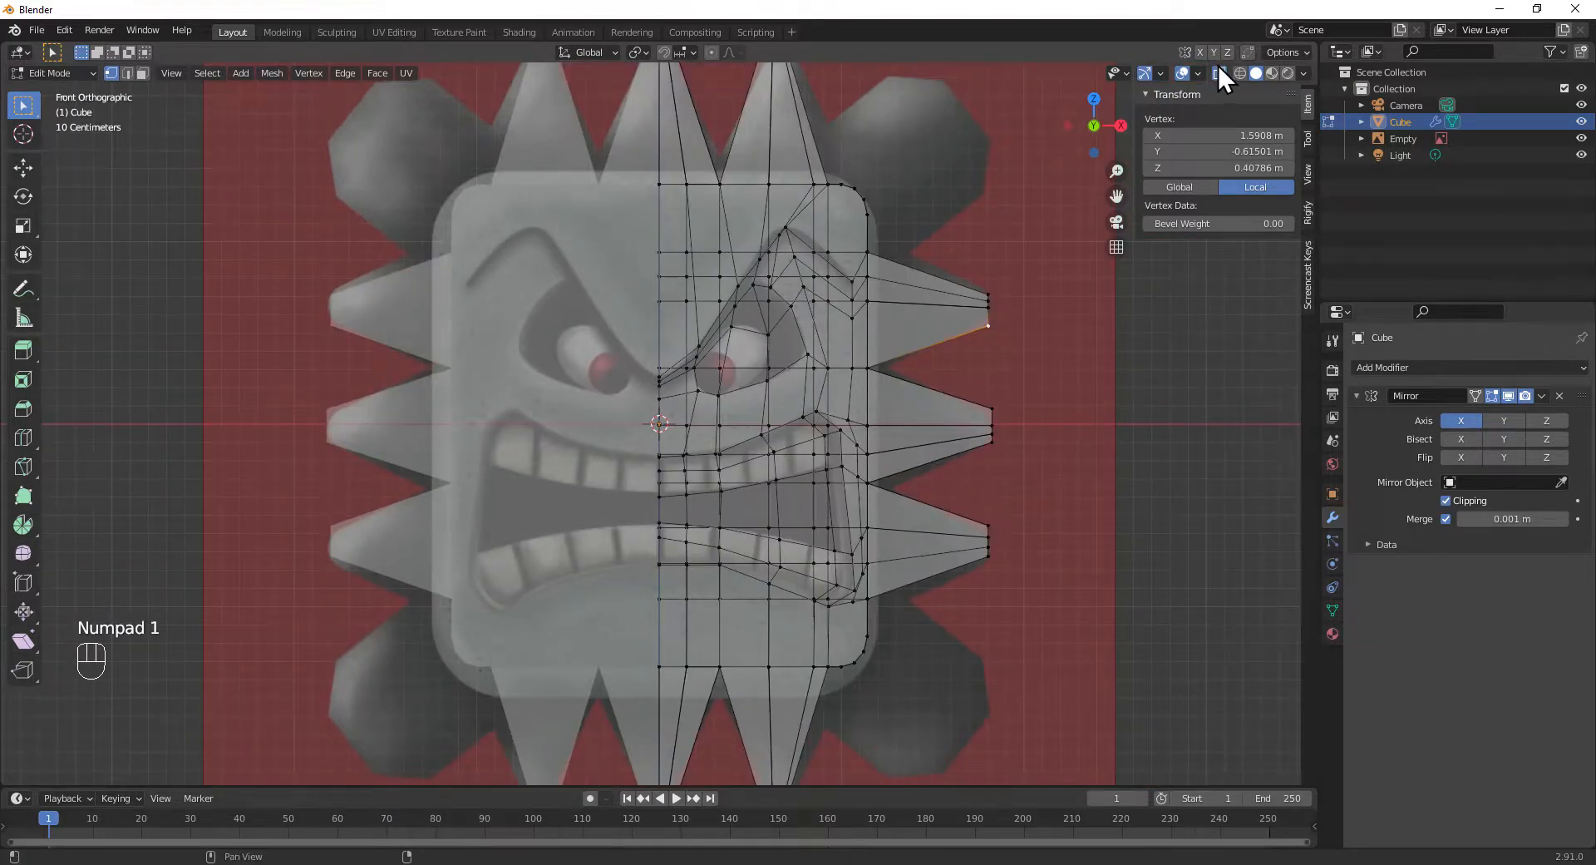
left_click(1219, 67)
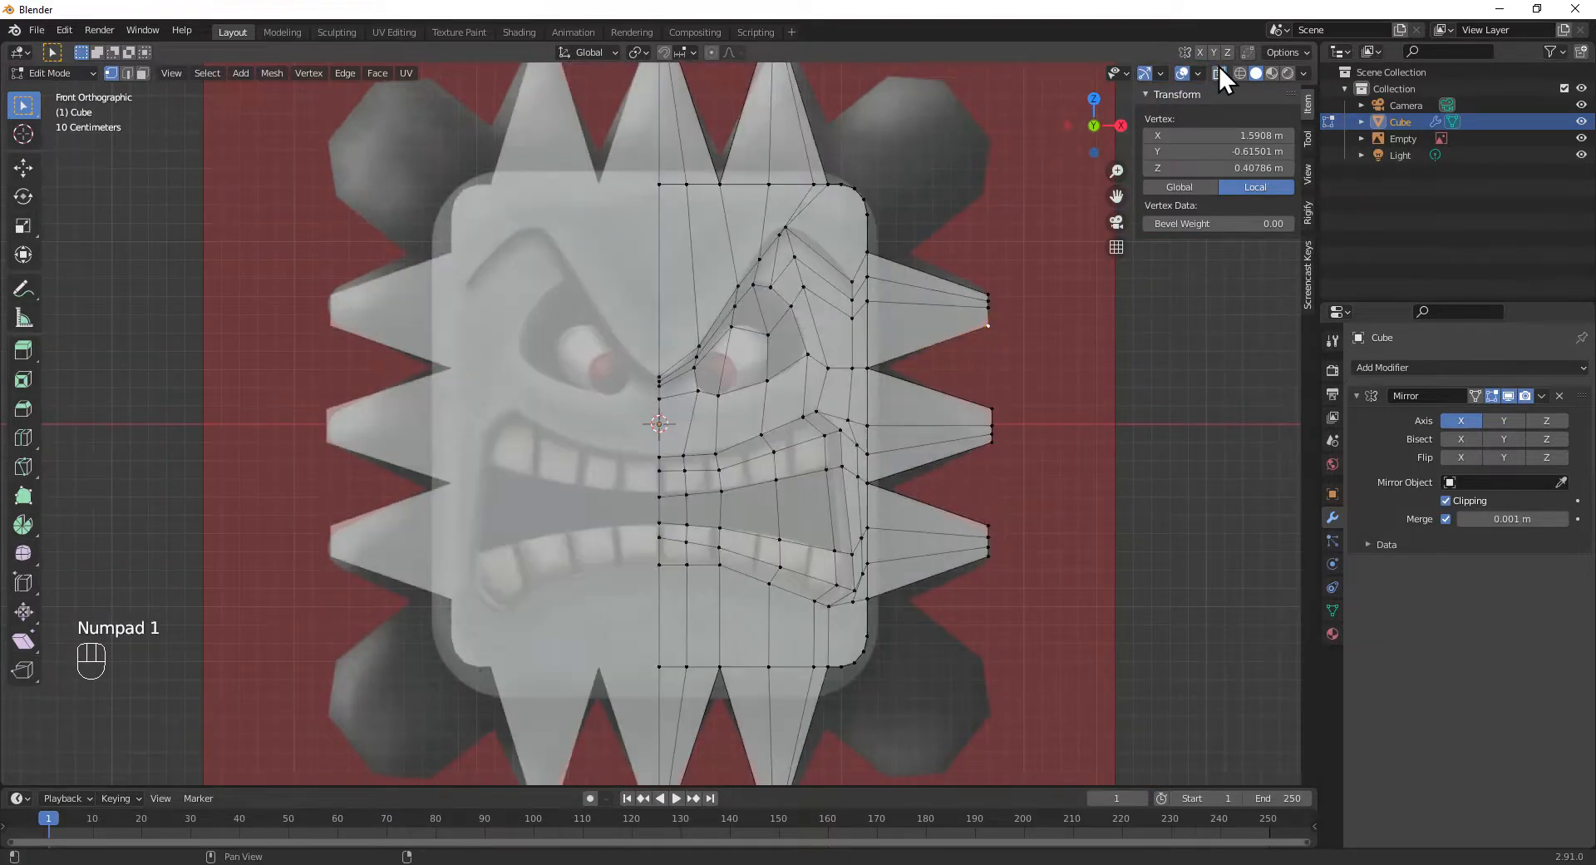
left_click(142, 73)
left_click(725, 347, "shift")
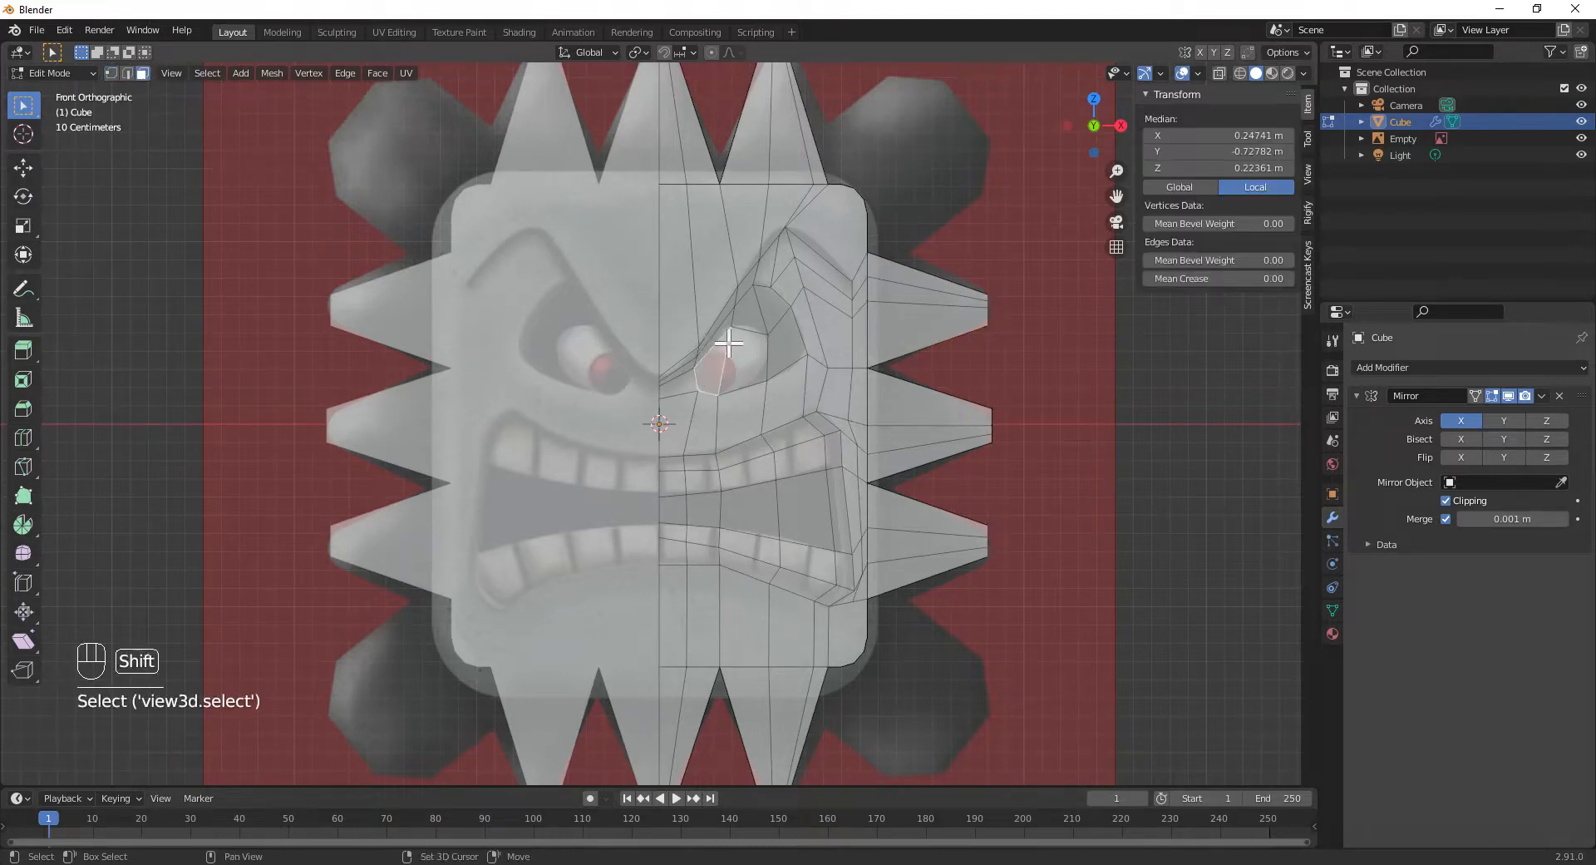
left_click(743, 337, "shift")
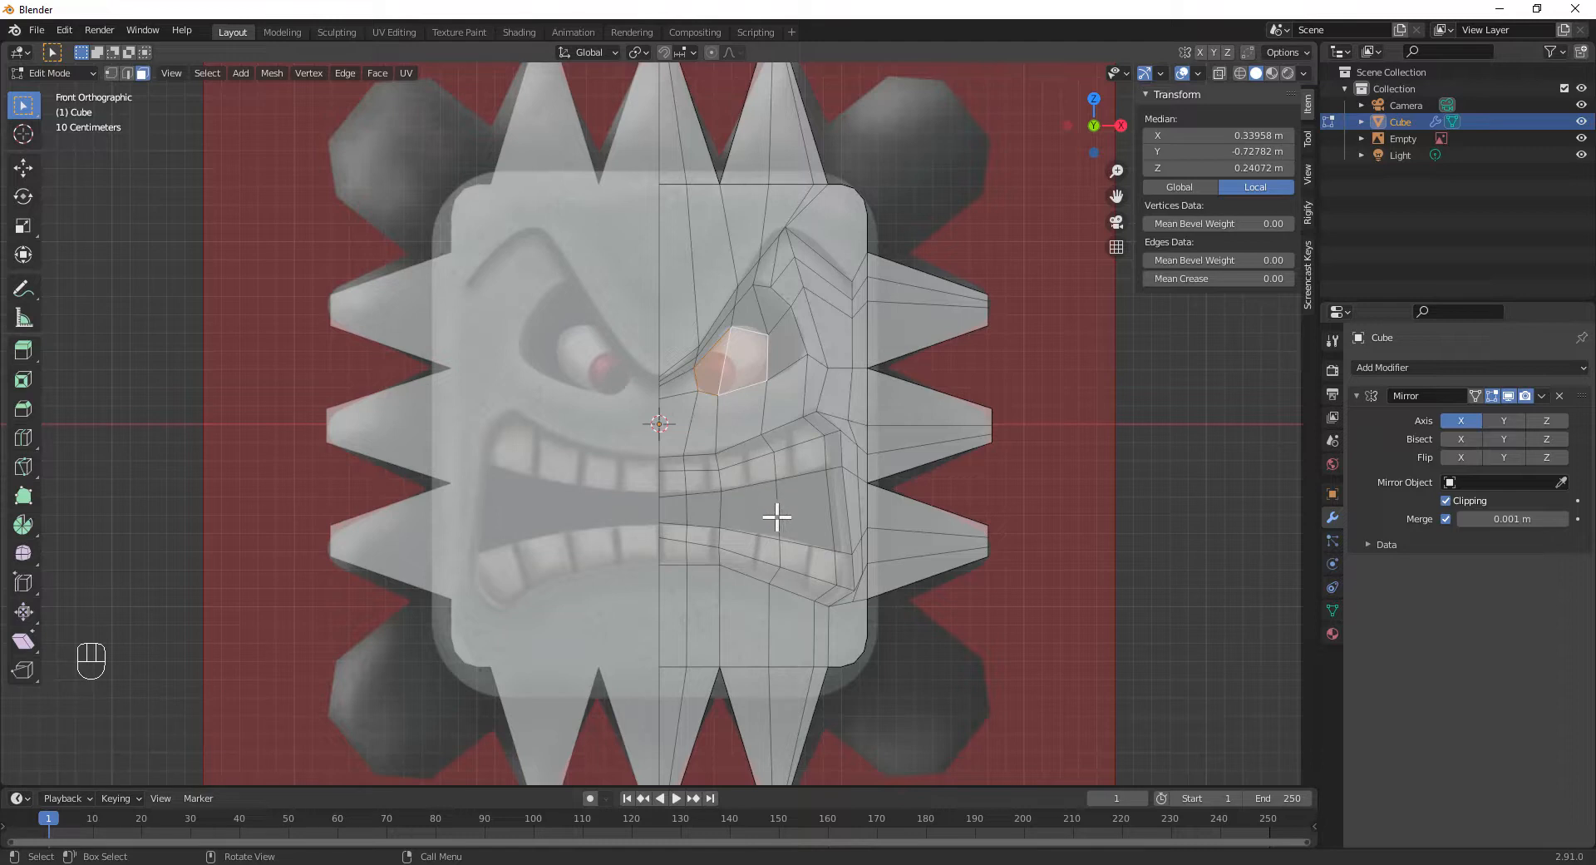
- Add the inner faces of the mouth opening and the upper teeth row to the face selection
left_click(742, 510, "shift")
left_click(700, 507, "shift")
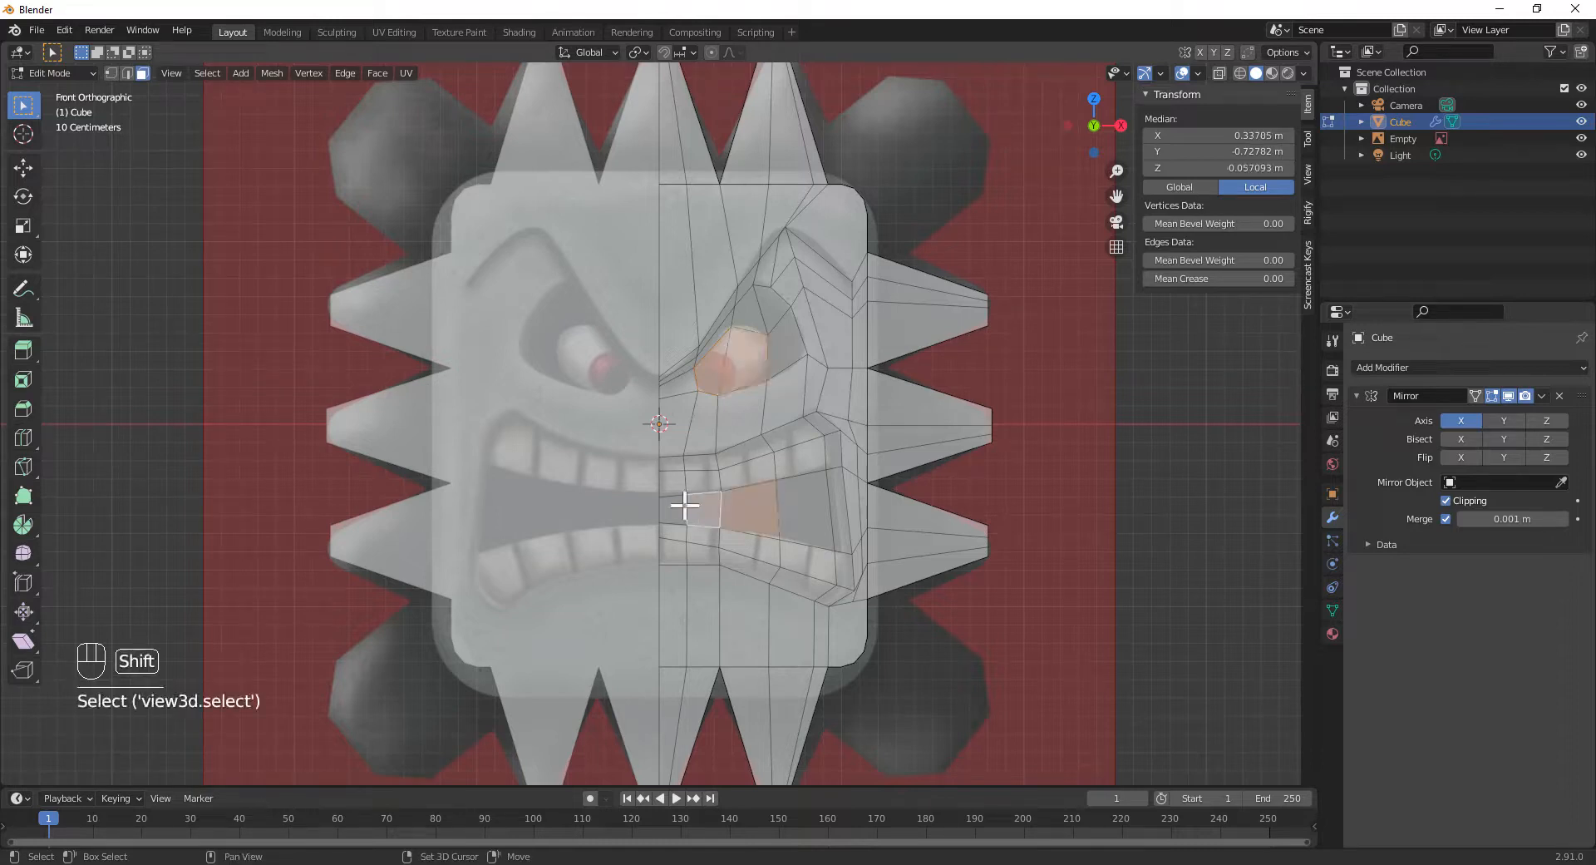
left_click(674, 503, "shift")
left_click(672, 485, "shift")
left_click_drag(674, 465, 681, 464, "shift")
left_click(712, 463, "shift")
left_click(713, 484, "shift")
left_click(743, 476, "shift")
left_click(759, 448, "shift")
left_click(804, 432, "shift")
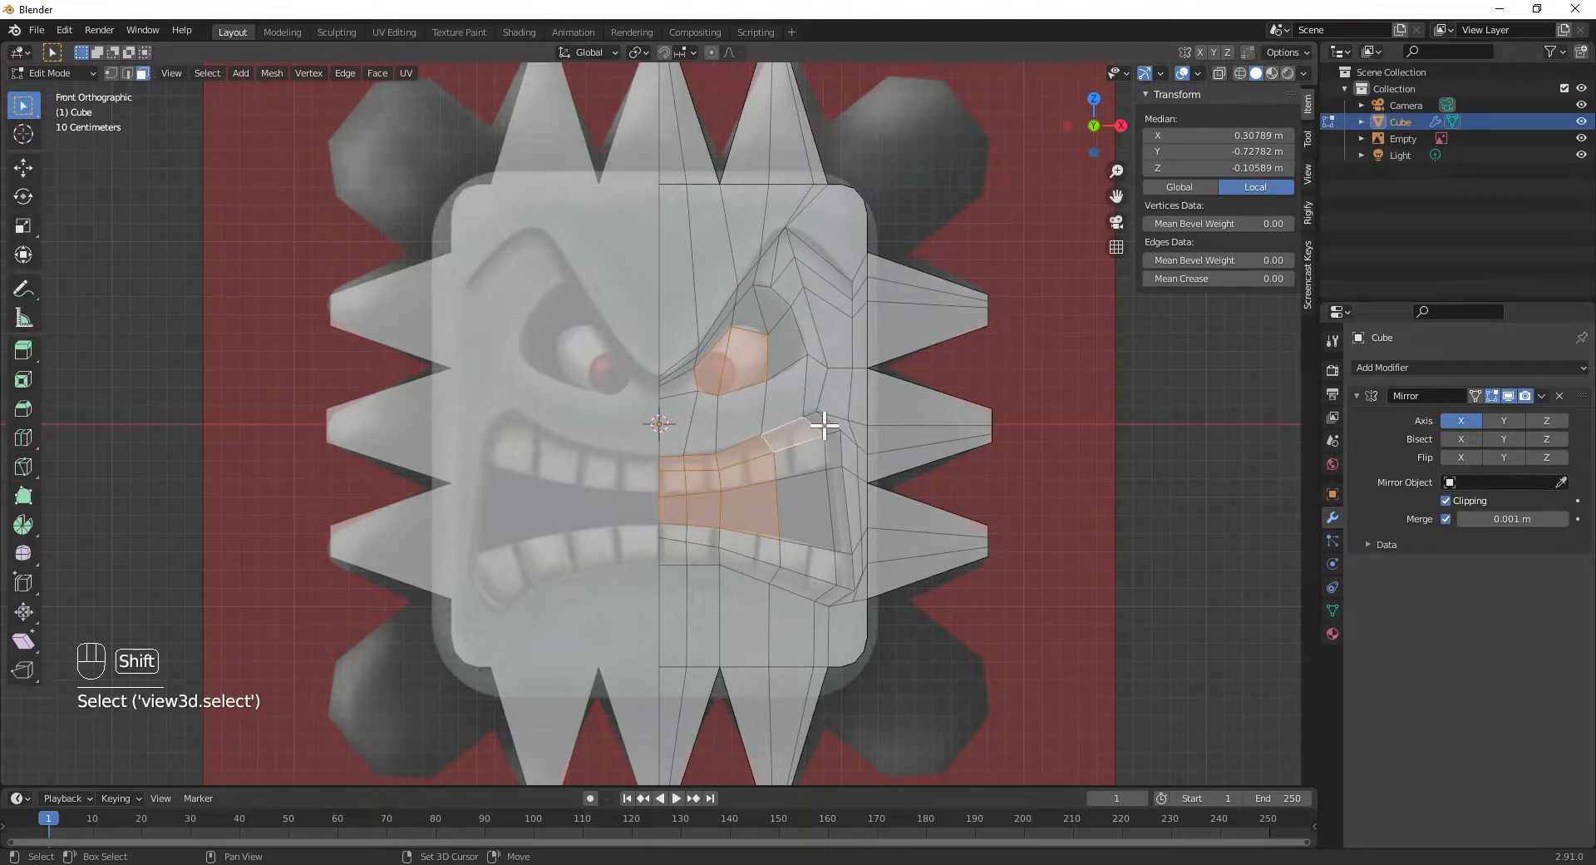
left_click(823, 426, "shift")
left_click(818, 449, "shift")
left_click(805, 459, "shift")
- Add the outer faces of the mouth opening and the lower teeth row to the face selection
left_click(811, 494, "shift")
left_click(829, 501, "shift")
left_click(836, 506, "shift")
left_click(821, 521, "shift")
left_click(843, 571, "shift")
left_click(820, 569, "shift")
left_click(841, 595, "shift")
left_click(811, 586, "shift")
left_click(749, 555, "shift")
left_click(702, 536, "shift")
left_click(702, 552, "shift")
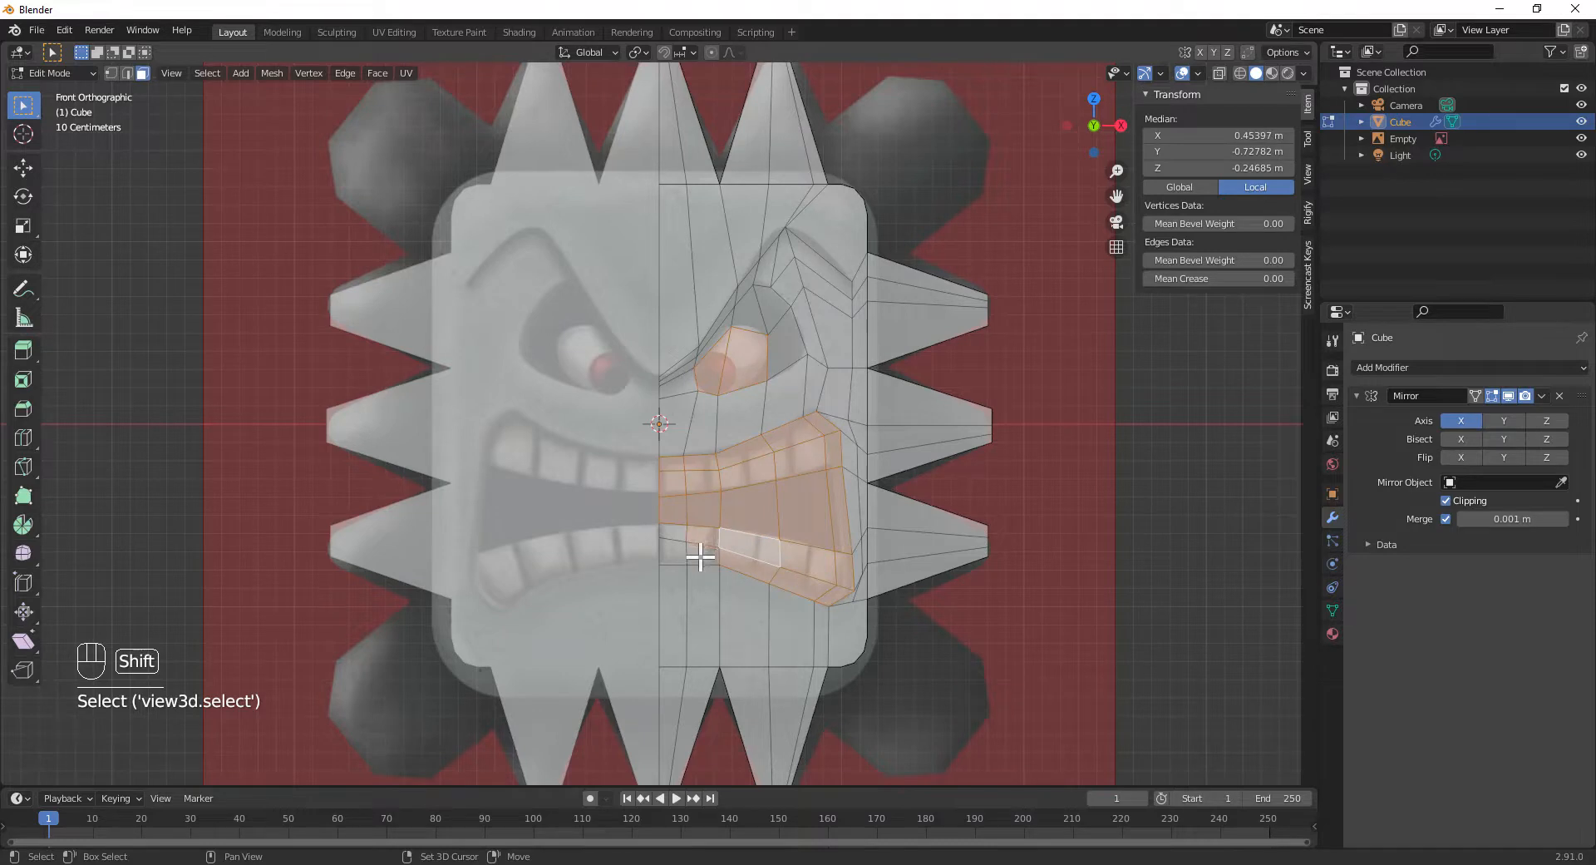
left_click(675, 549, "shift")
left_click(670, 535, "shift")
- Extrude the selected eye and mouth faces about 0.027 m into the head
middle_click_drag(881, 479, 767, 489)
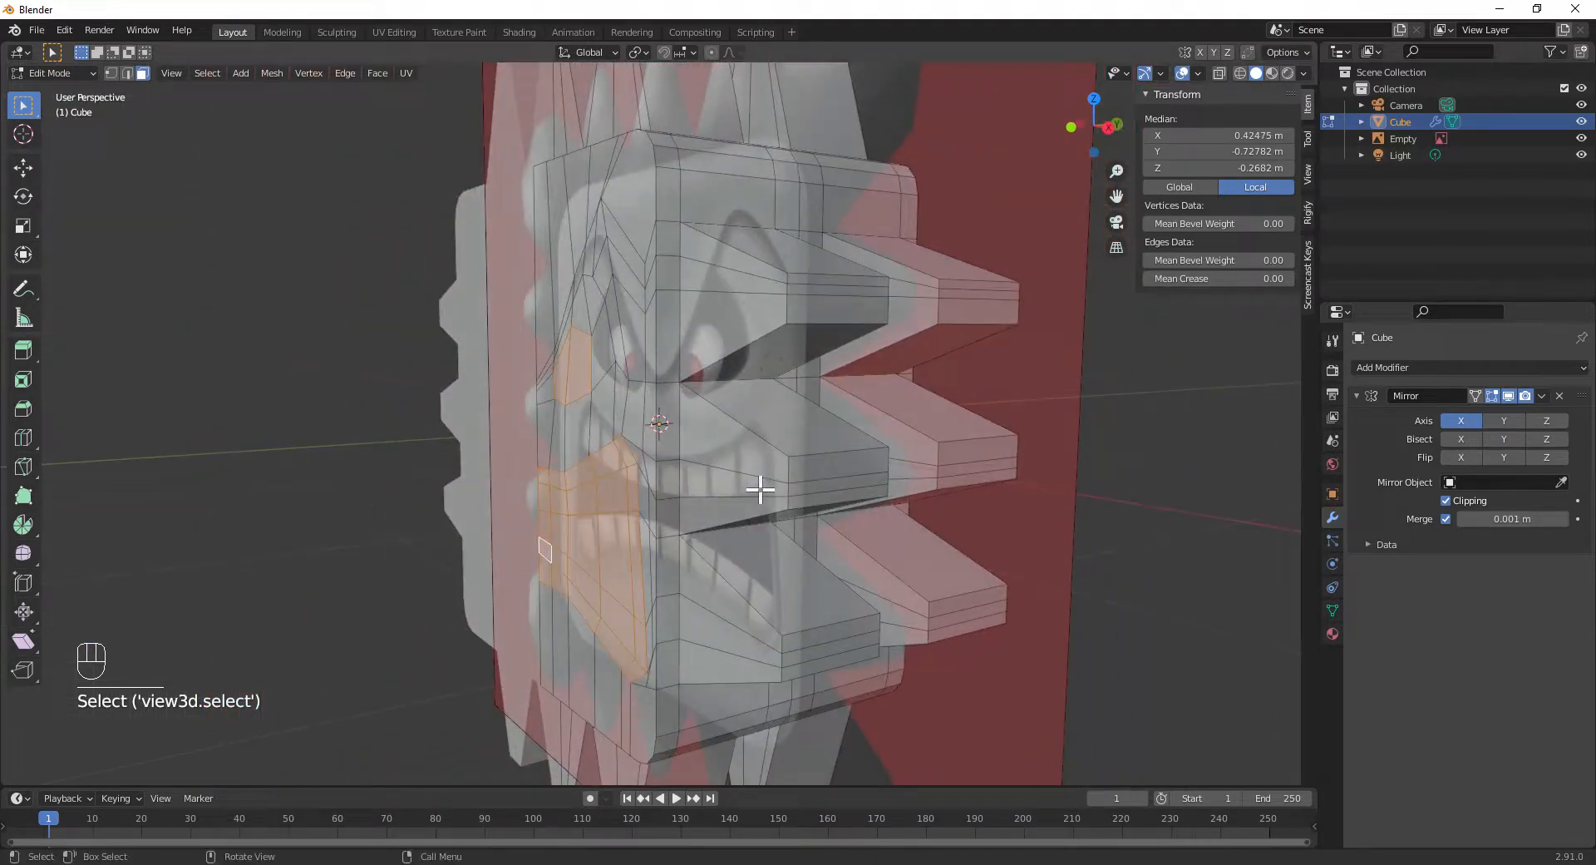
key("e")
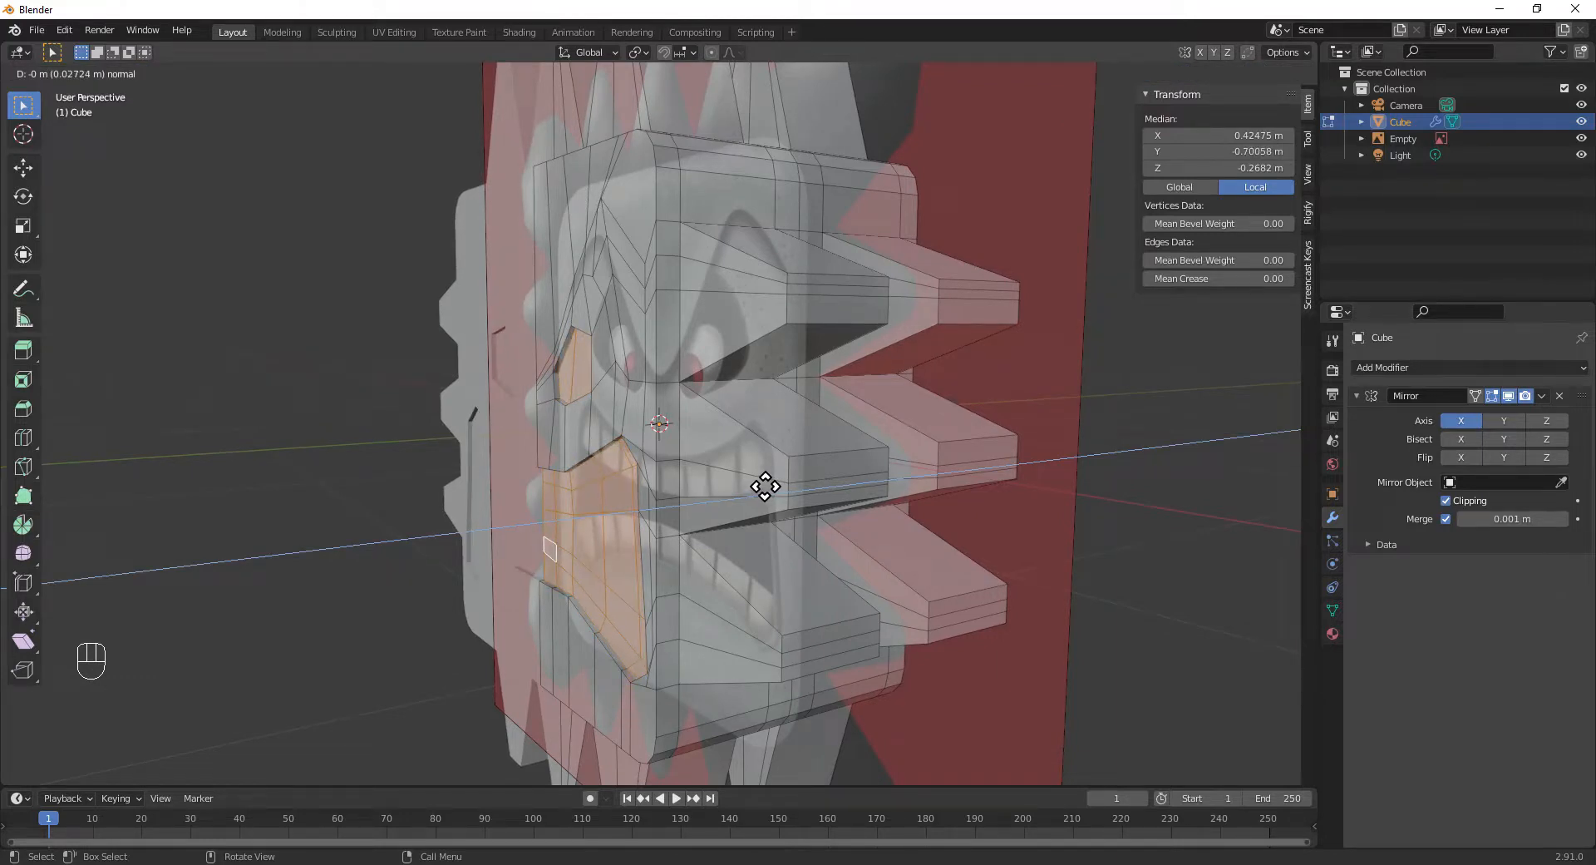
left_click(765, 487)
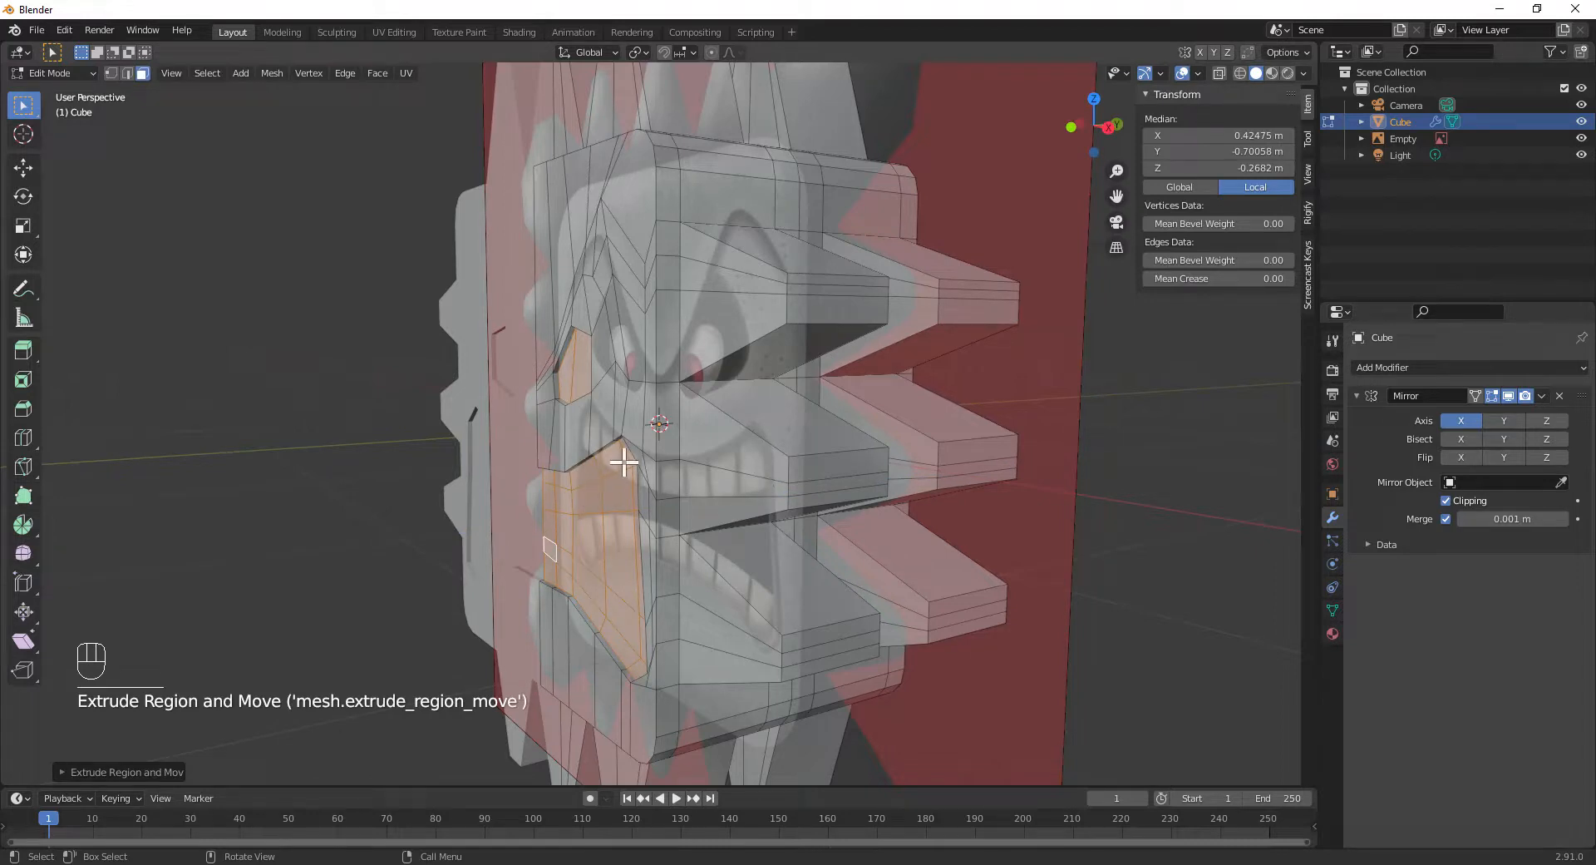
- Select only the two eyeball faces and move them deeper along Y by about 0.13 m
key("KP_1")
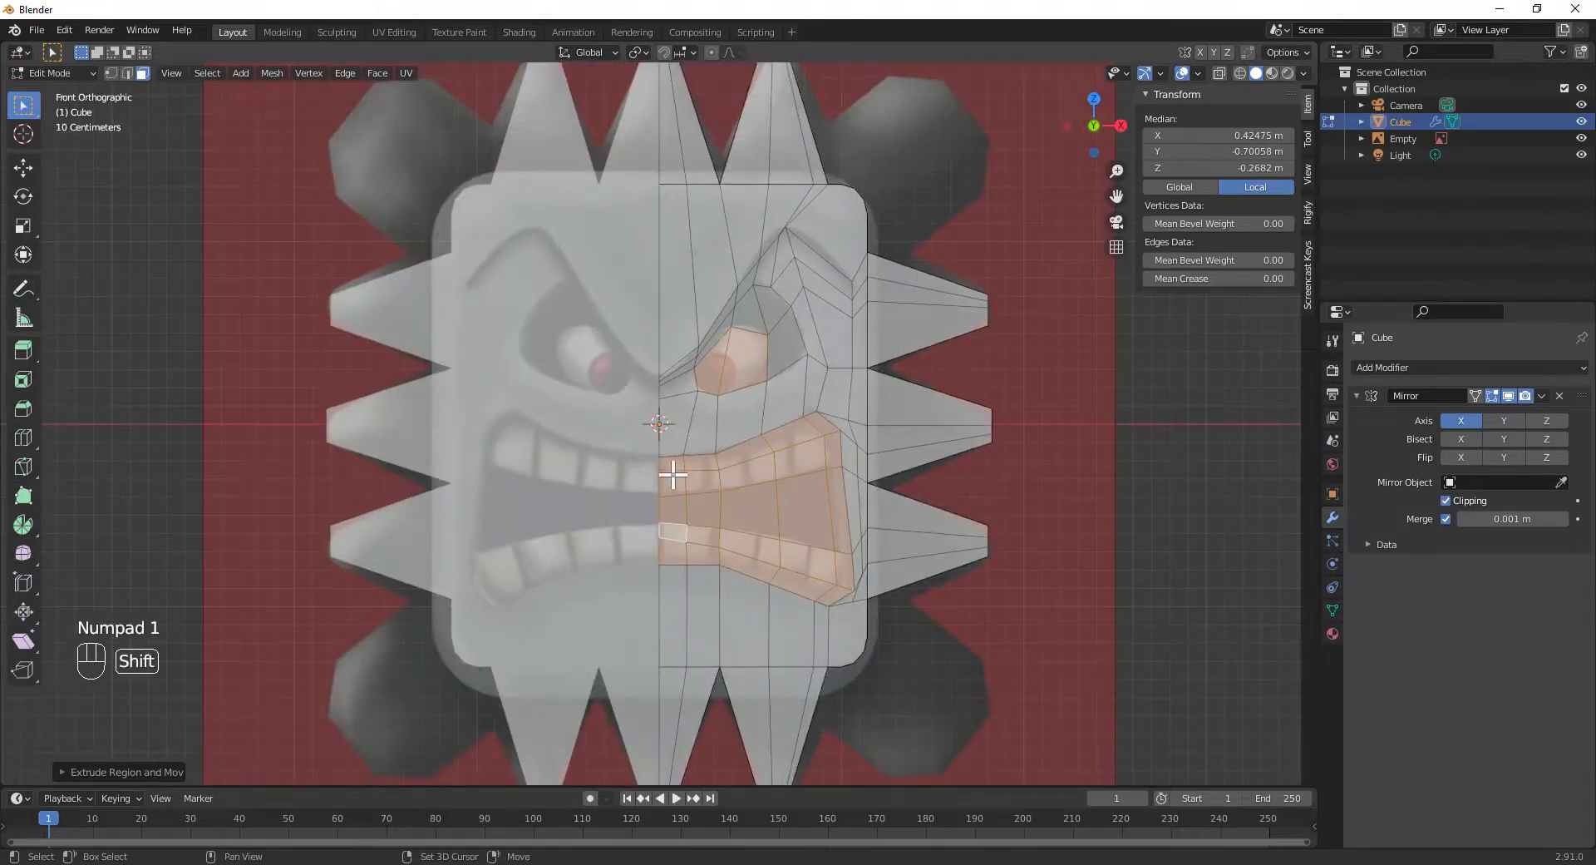
left_click(736, 359)
left_click(724, 366, "shift")
middle_click_drag(881, 346, 777, 360)
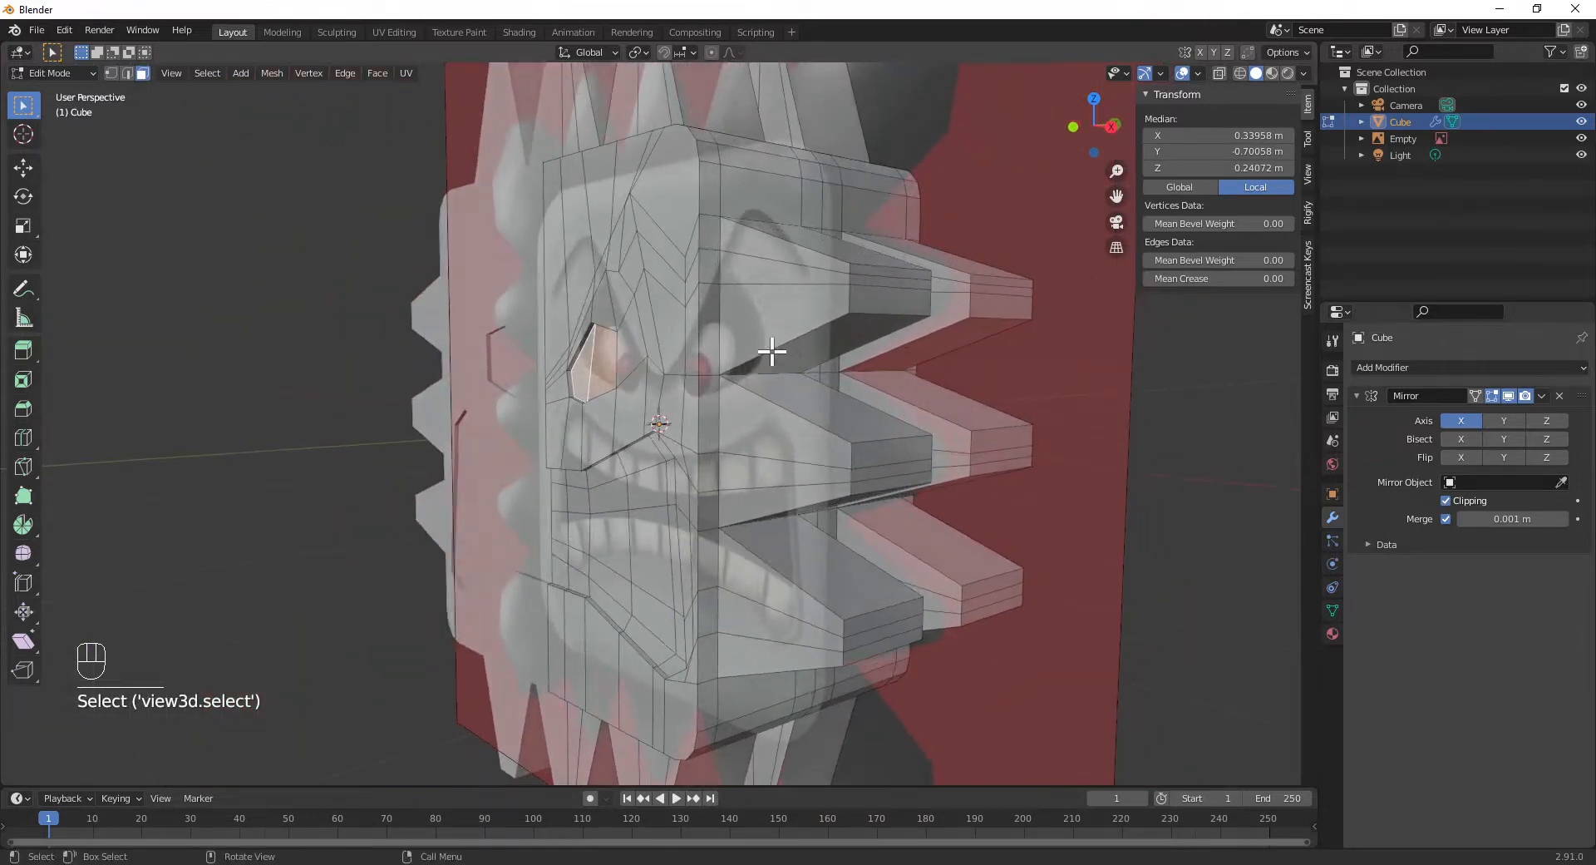
key("g")
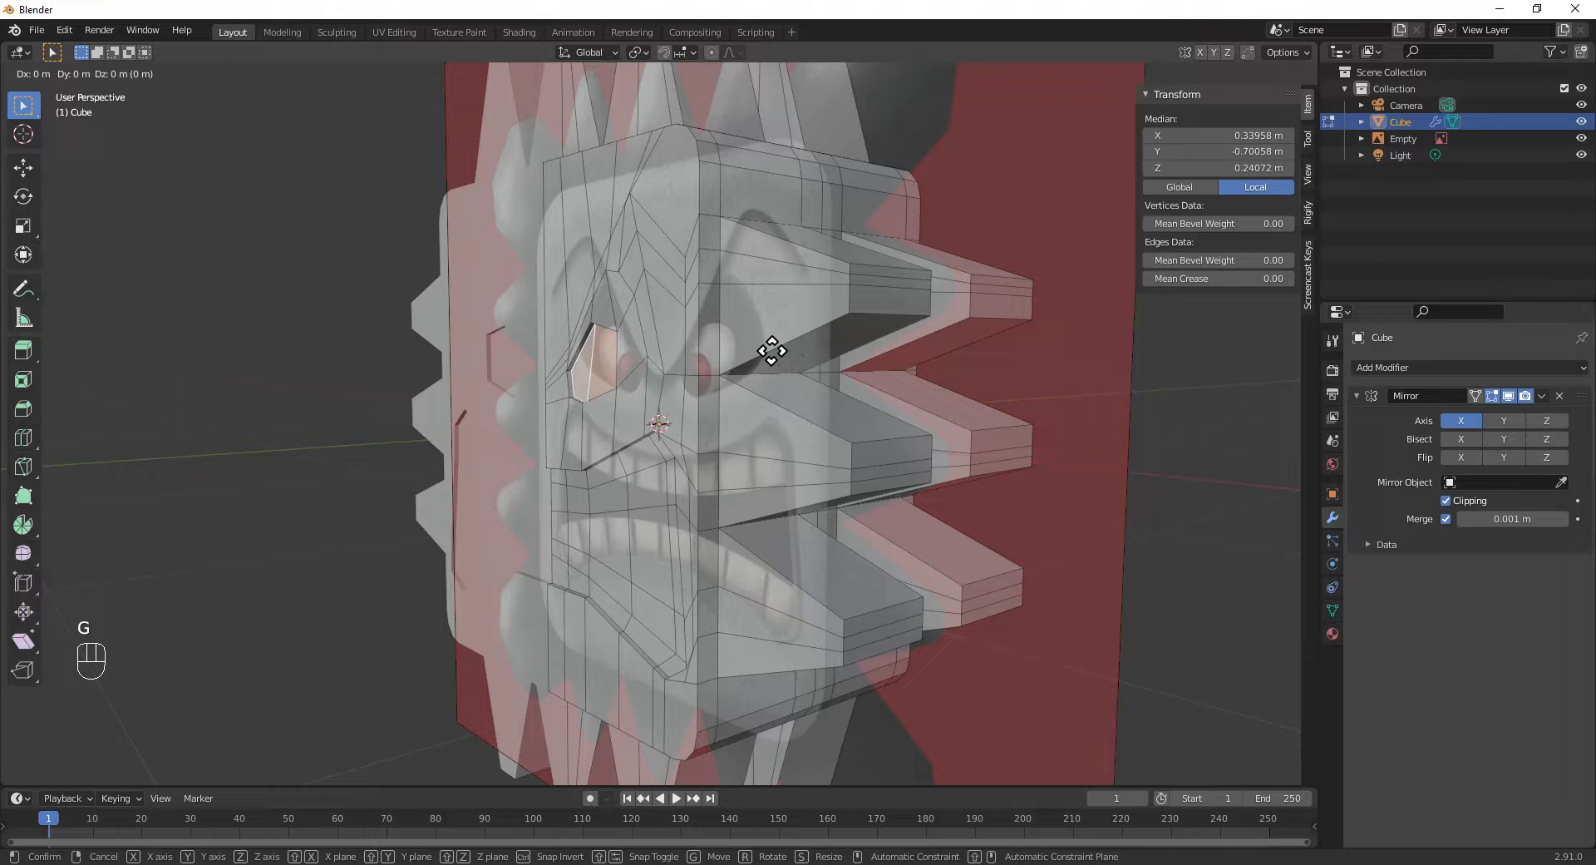
key("y")
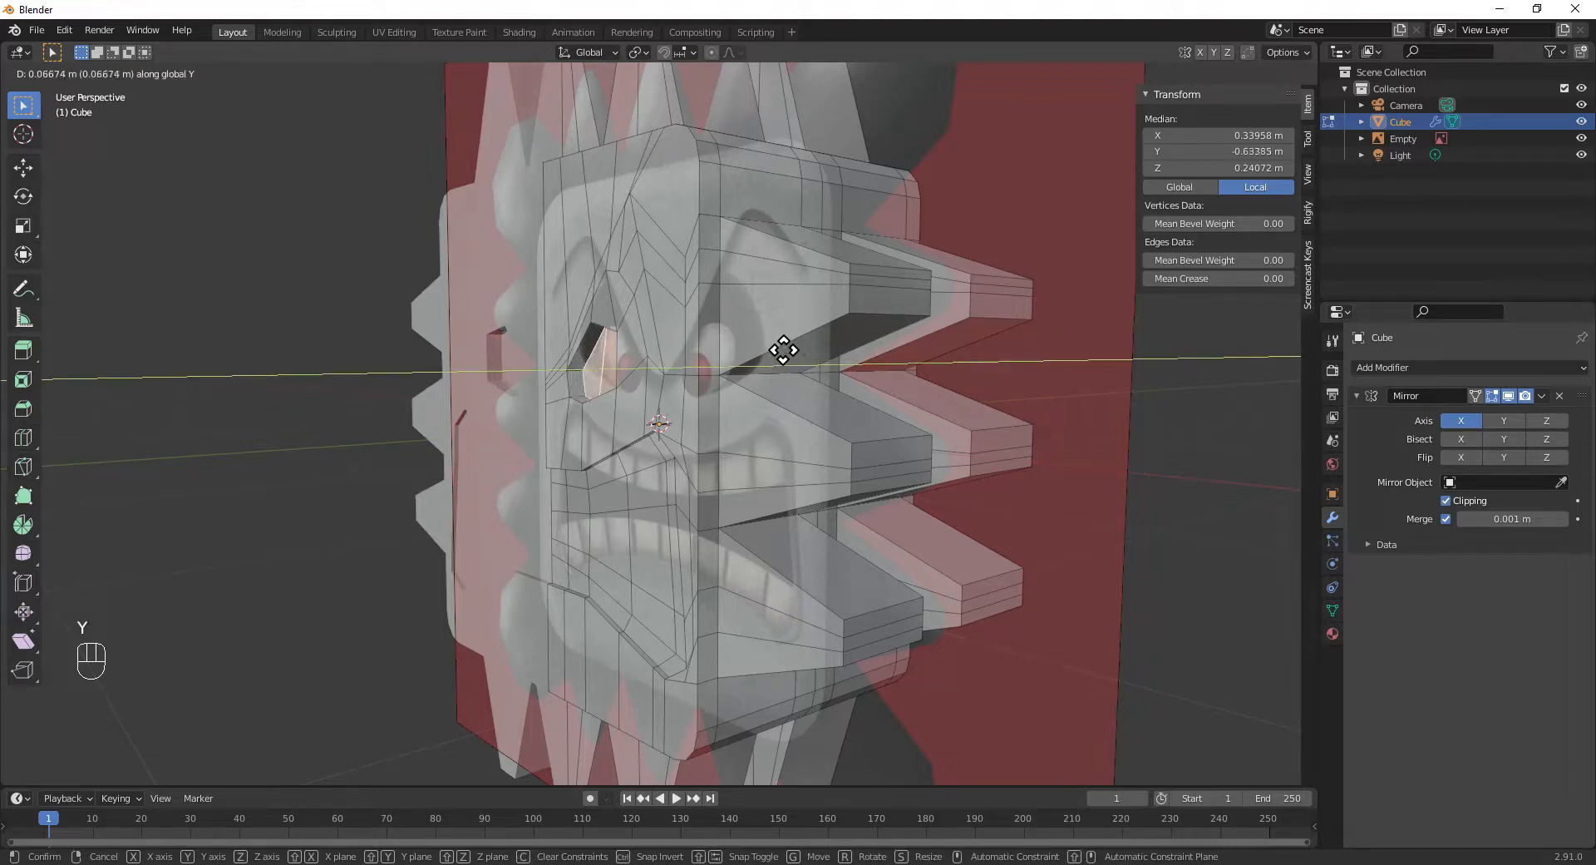
left_click(789, 351)
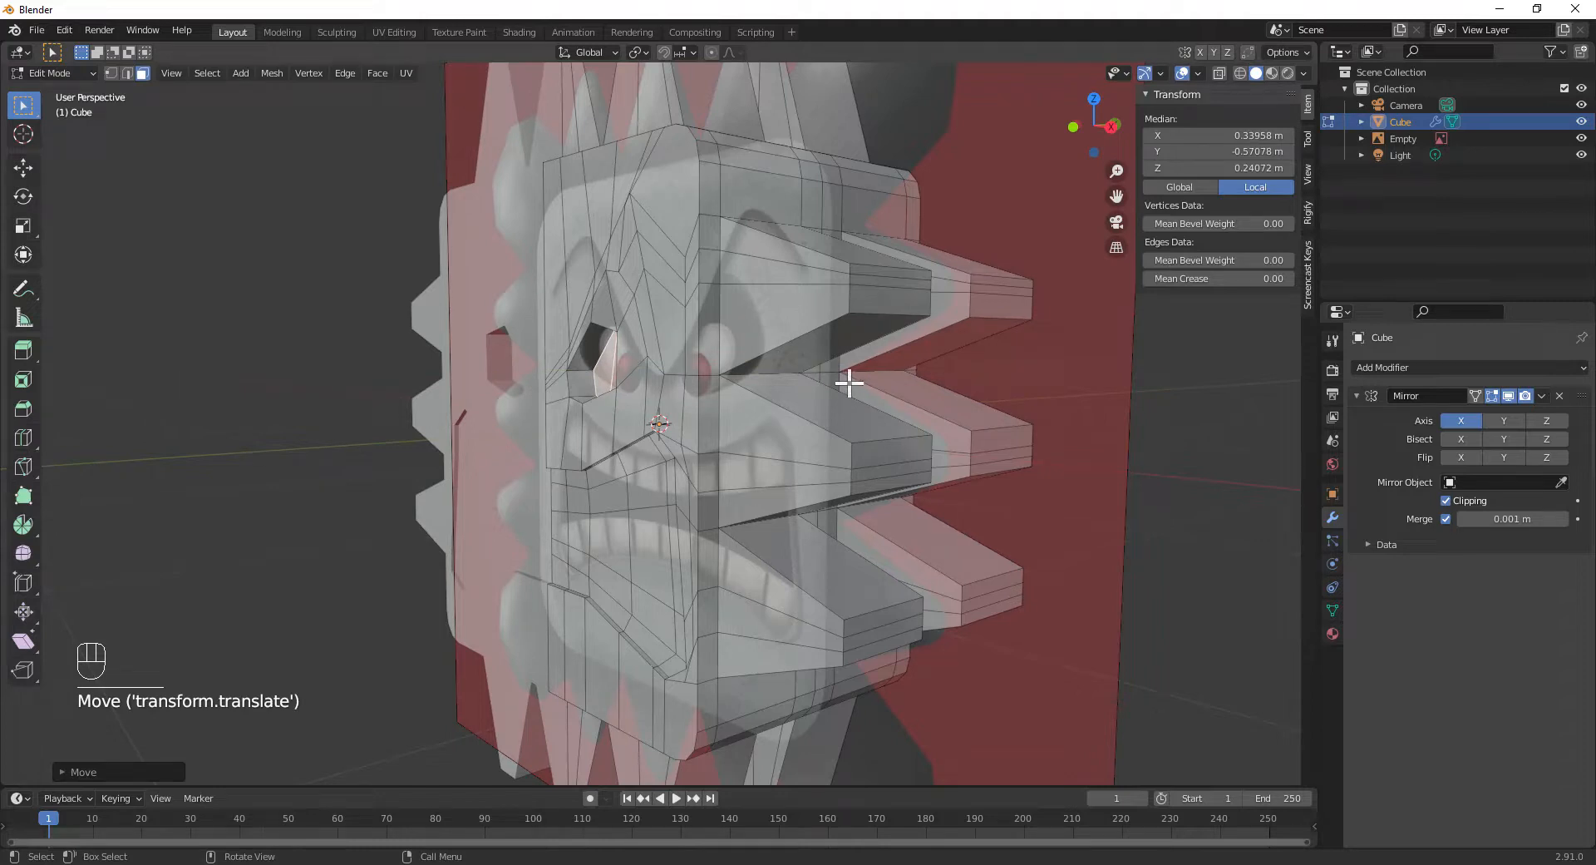
- Scale the recessed eyeball faces up to about 1.5 times and check them through the mesh with X-ray
key("s")
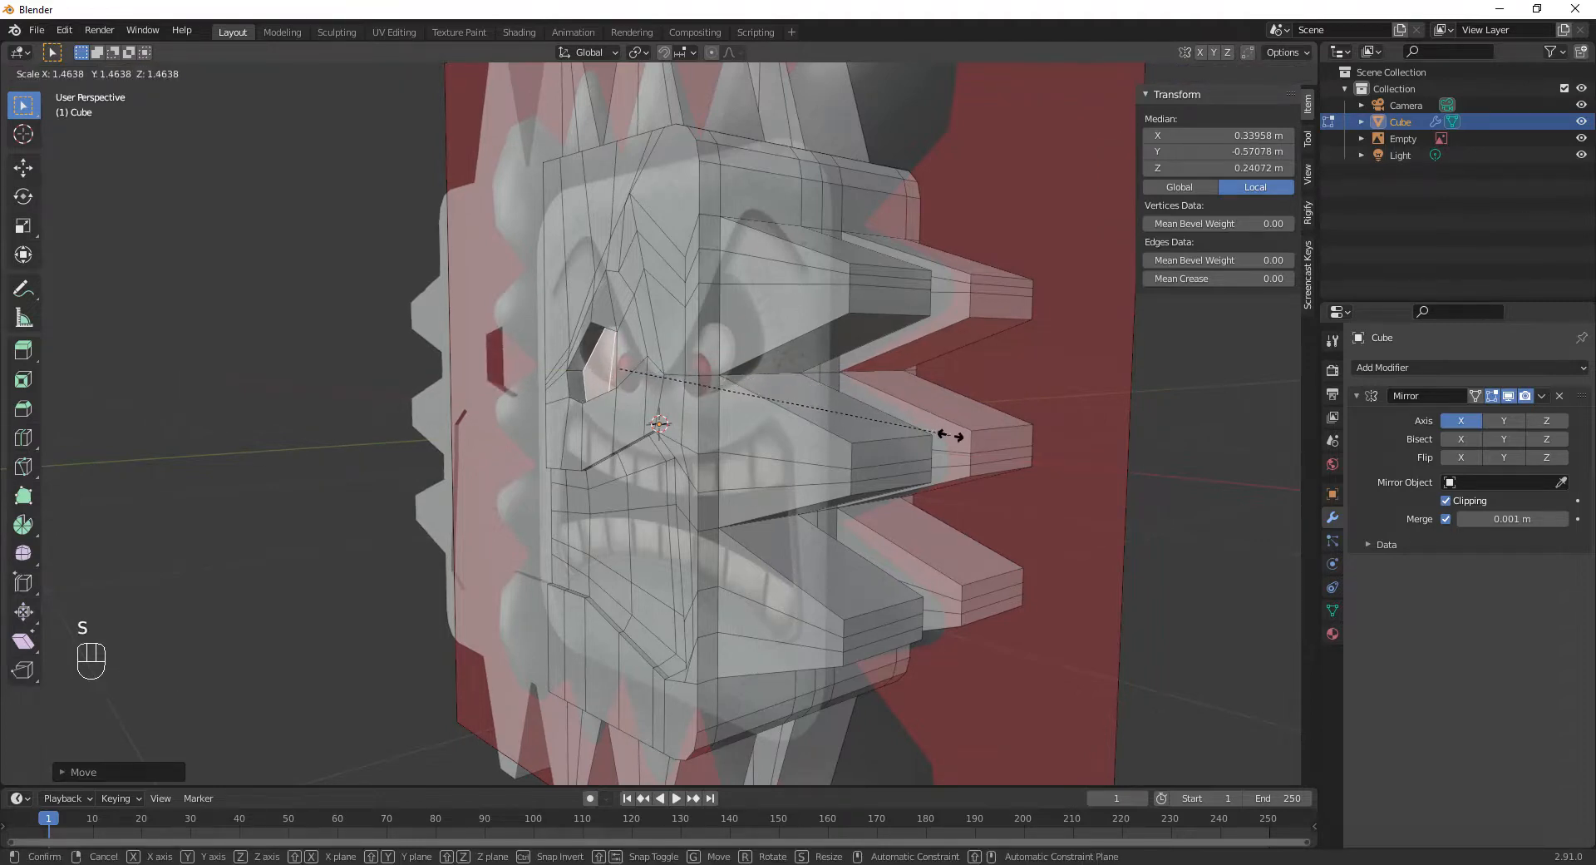
left_click(958, 437)
key("KP_1")
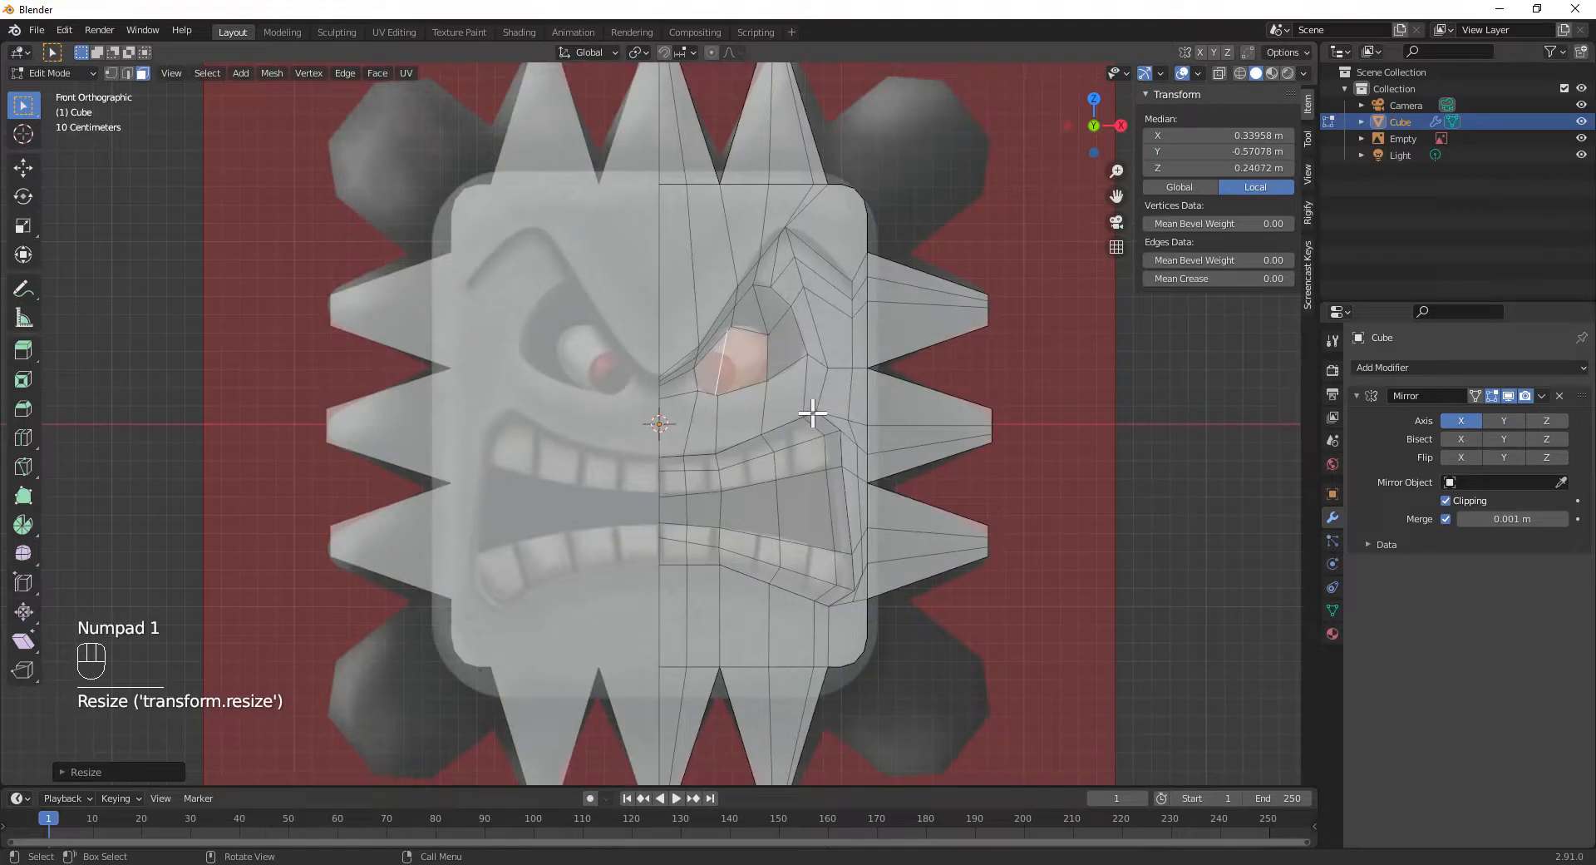
left_click(1220, 73)
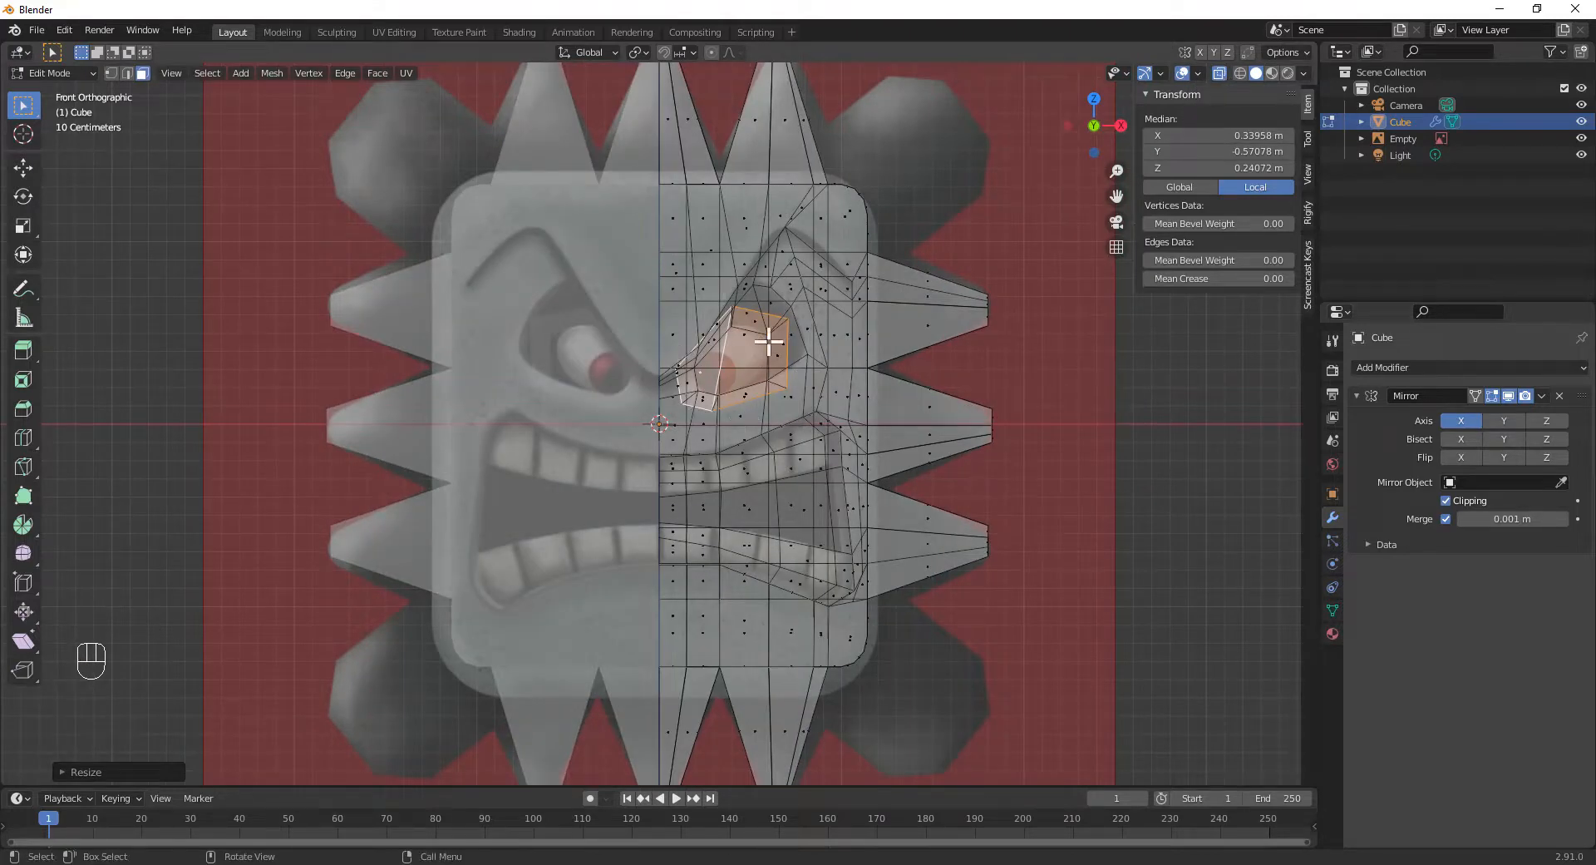
mouse_move(759, 360)
middle_mouse_down()
mouse_move(784, 349)
mouse_move(659, 377)
mouse_move(631, 360)
mouse_move(739, 362)
middle_mouse_up()
- Select all the recessed upper teeth faces of the half mesh with X-ray turned off
left_click(613, 507)
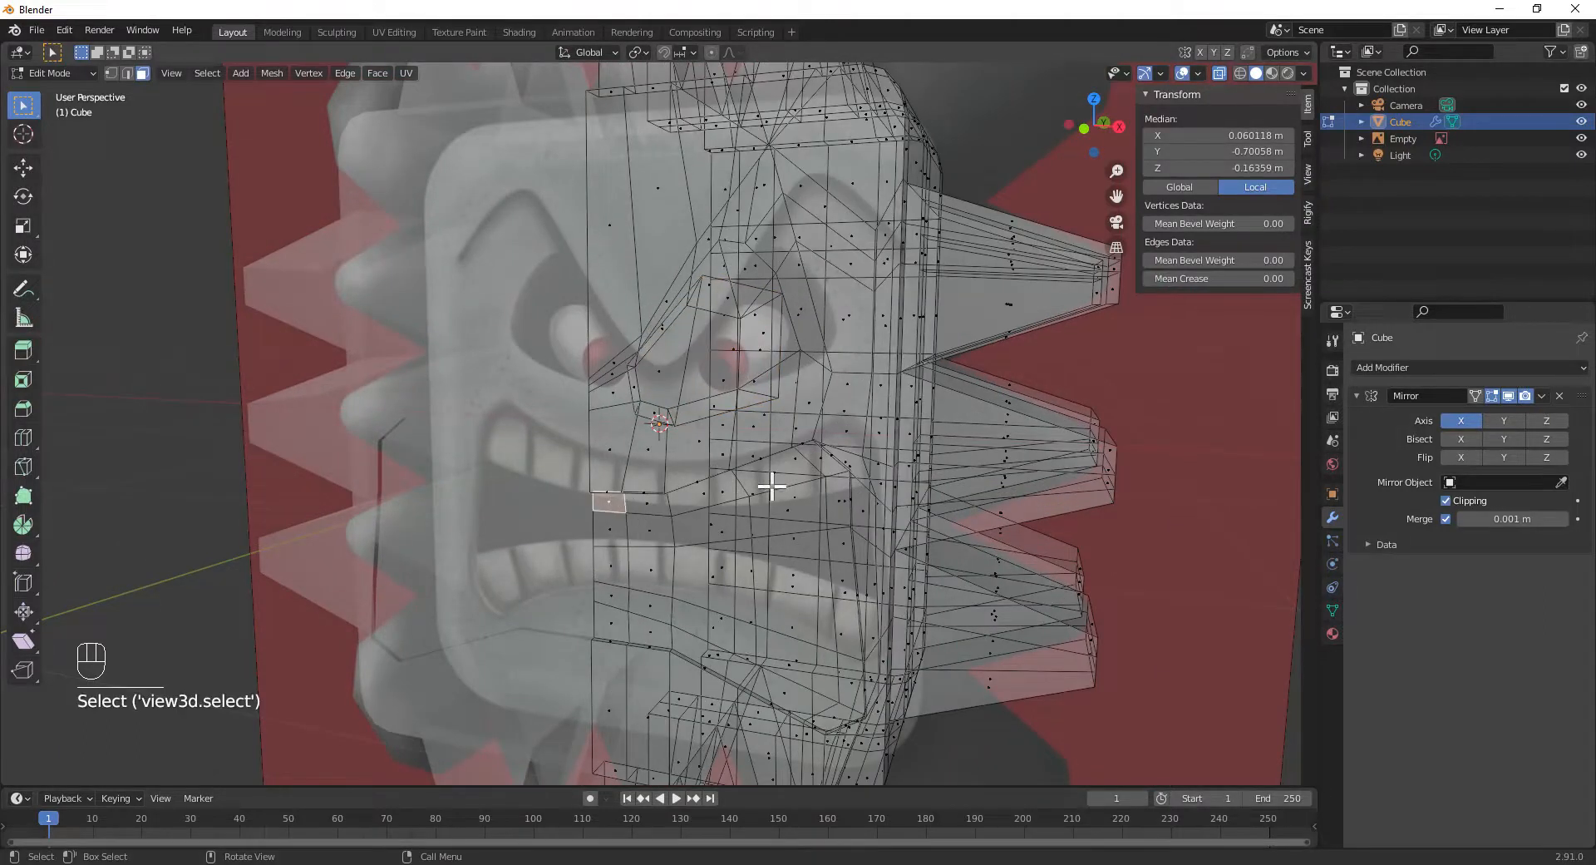
left_click(1219, 72)
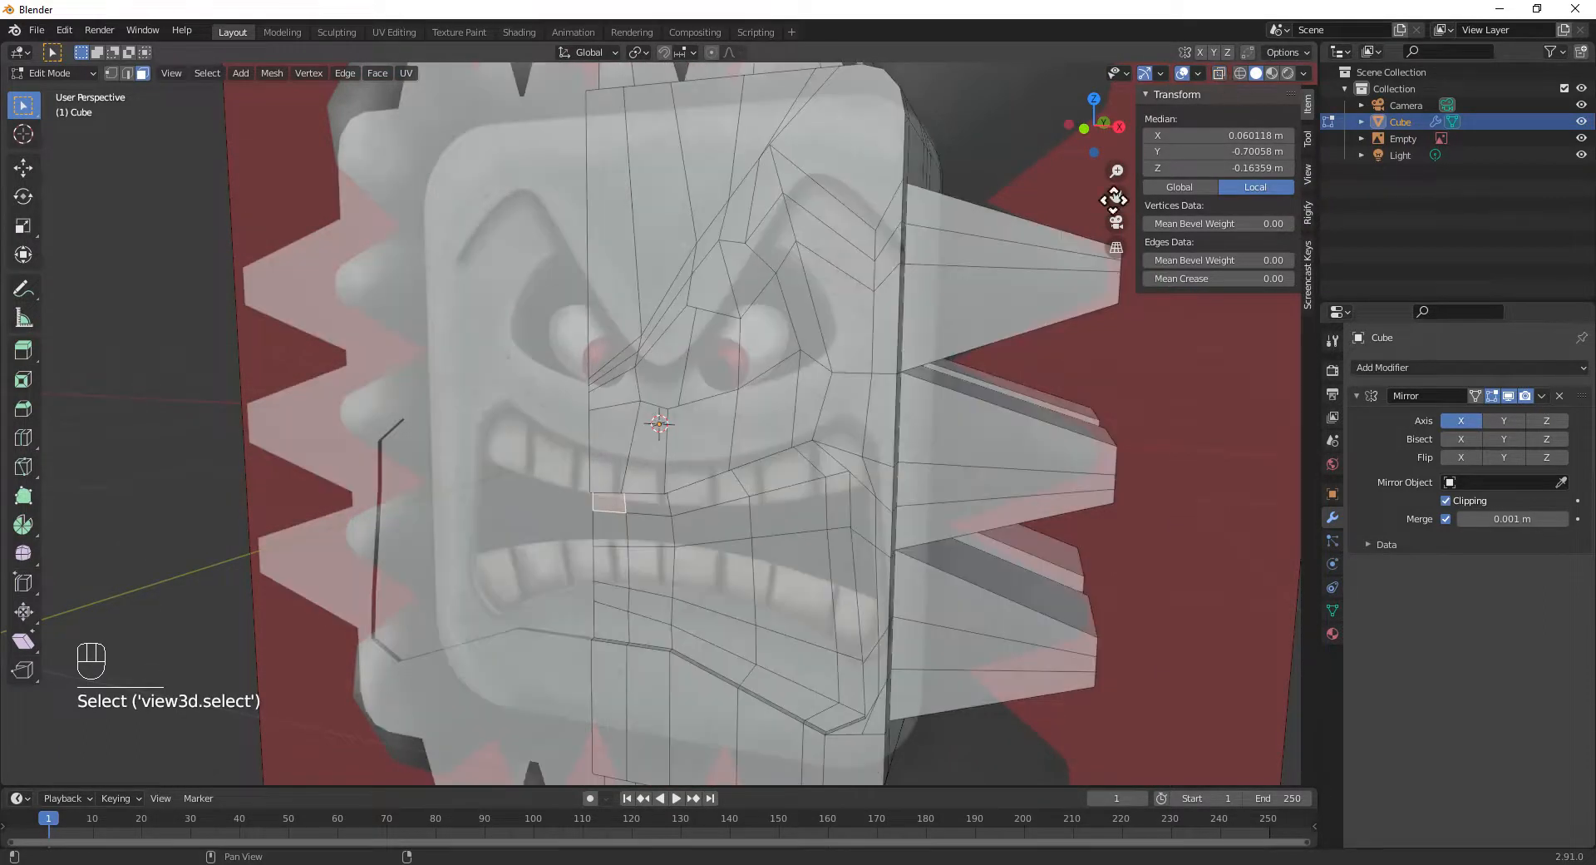
key("KP_1")
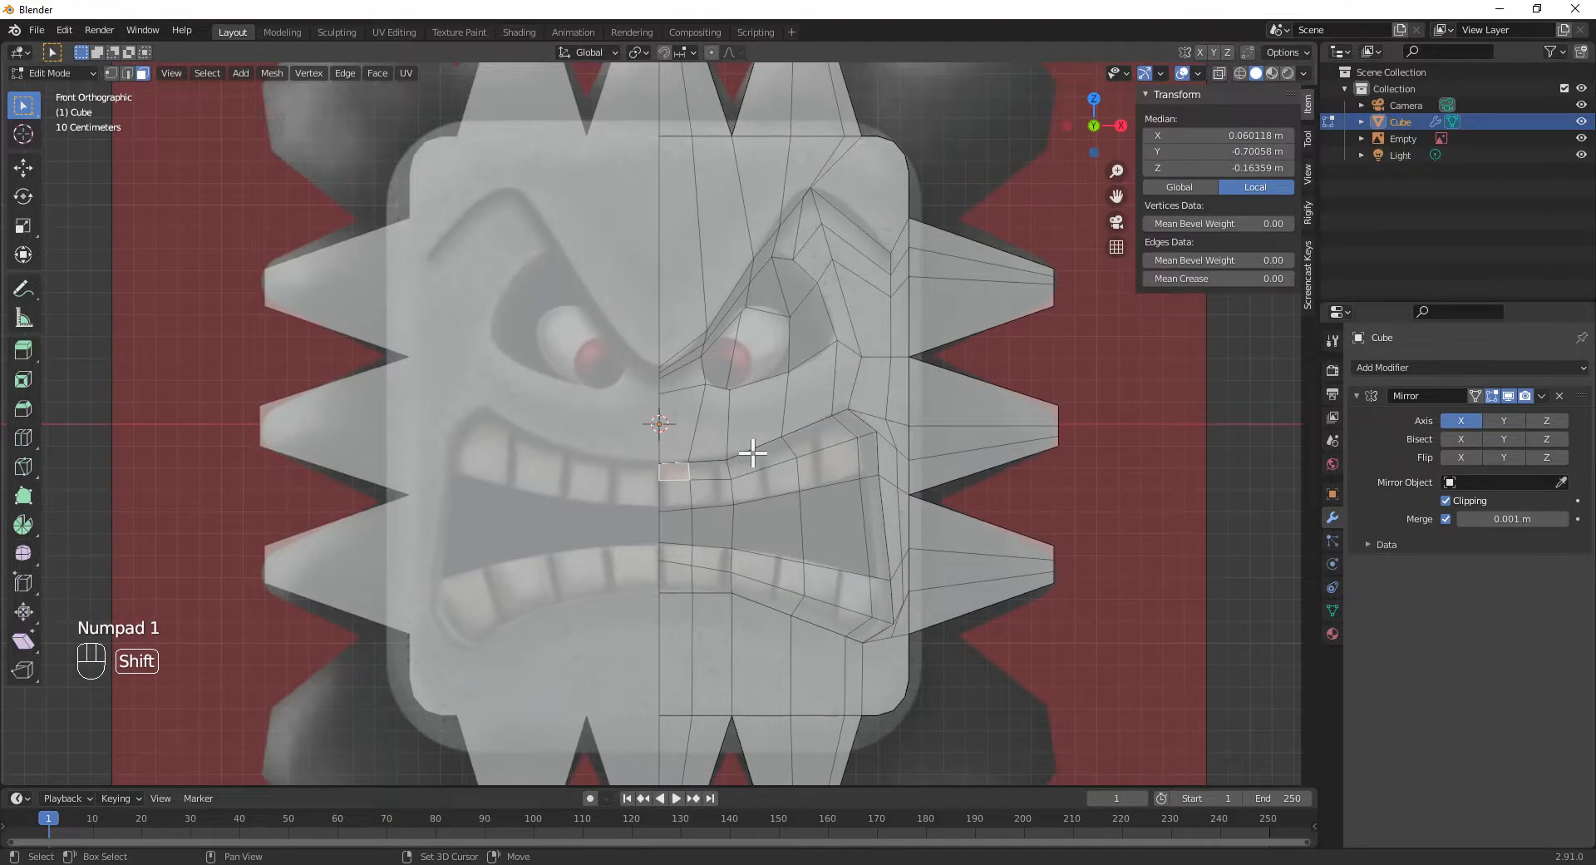
left_click(712, 471, "shift")
left_click_drag(769, 459, 798, 447, "shift")
left_click(857, 432, "shift")
left_click(867, 457, "shift")
left_click(761, 482, "shift")
left_click(823, 469, "shift")
left_click(702, 493, "shift")
left_click(675, 499, "shift")
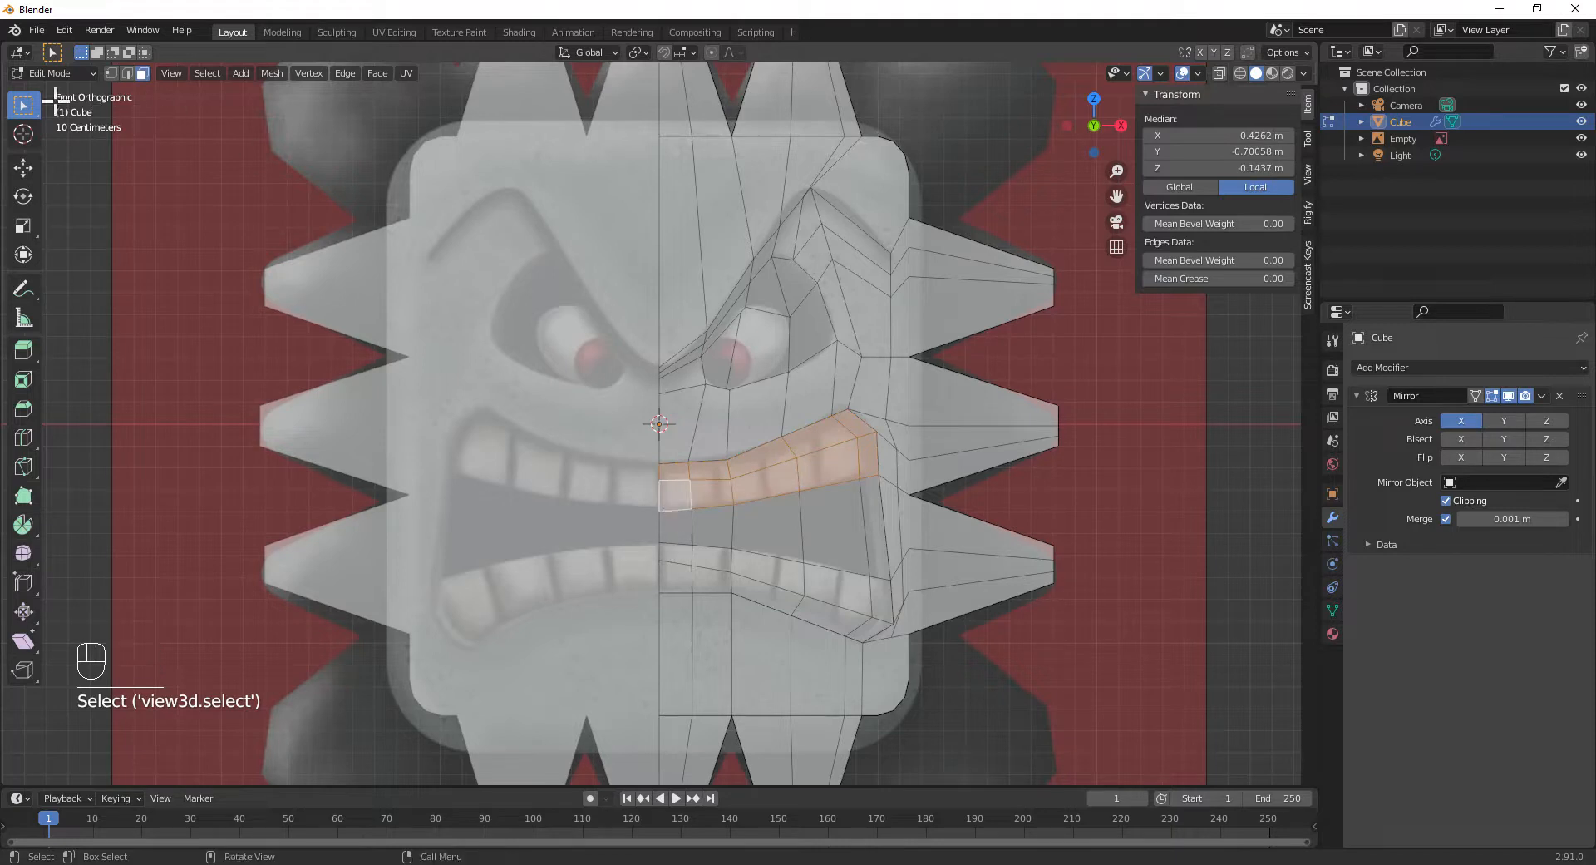
- Circle-select the remaining mouth faces and scale the whole recessed mouth area down to about 0.95
key("c")
mouse_move(687, 535)
left_mouse_down()
mouse_move(859, 531)
mouse_move(863, 577)
mouse_move(848, 609)
mouse_move(706, 558)
left_mouse_up()
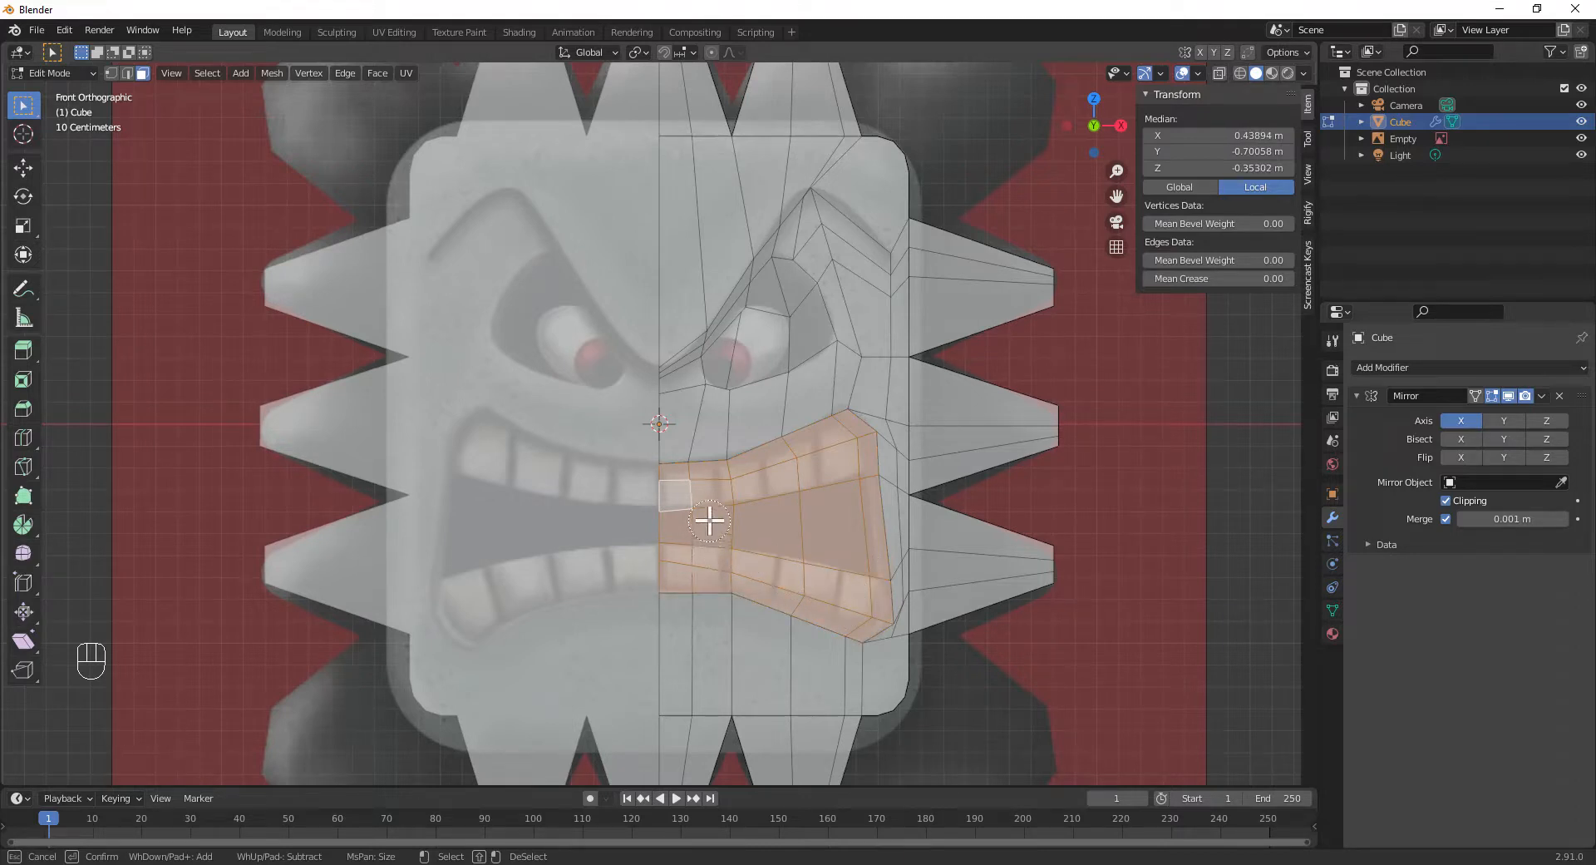
key("Return")
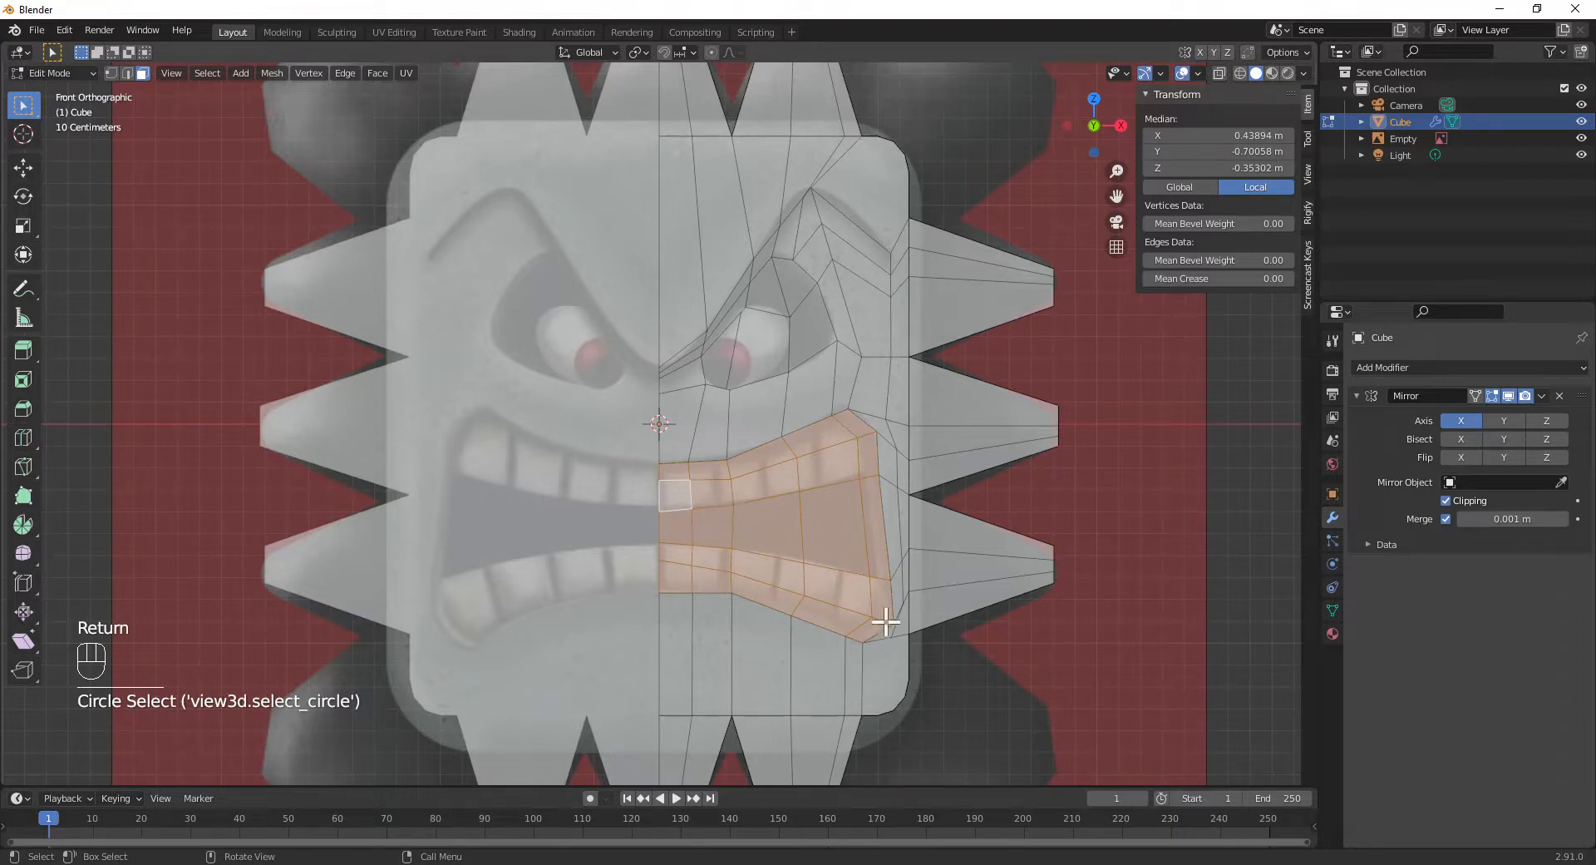
key("s")
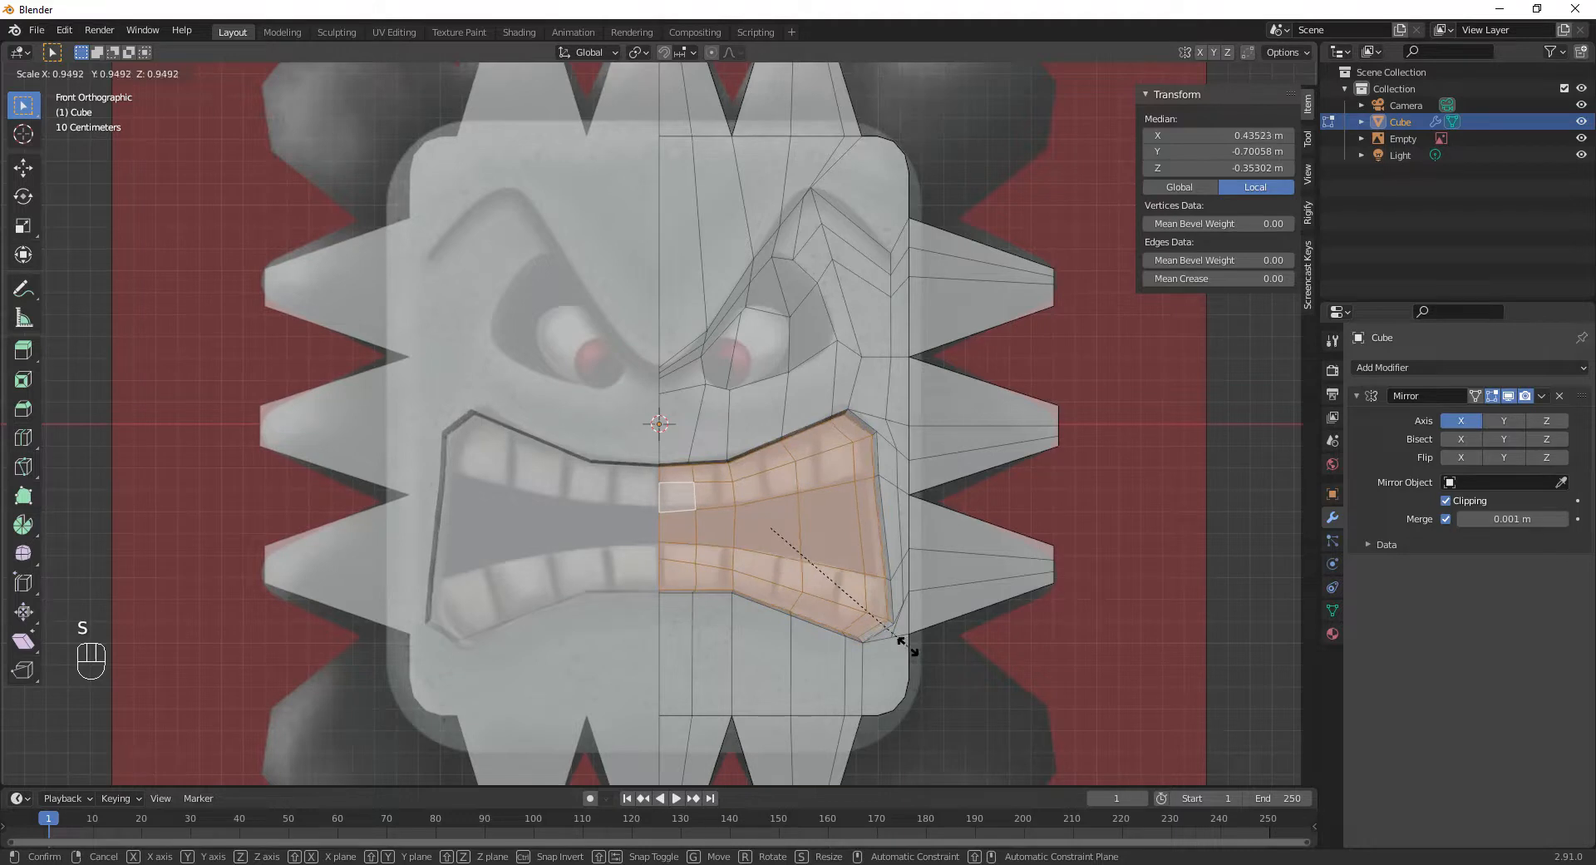
left_click(908, 646)
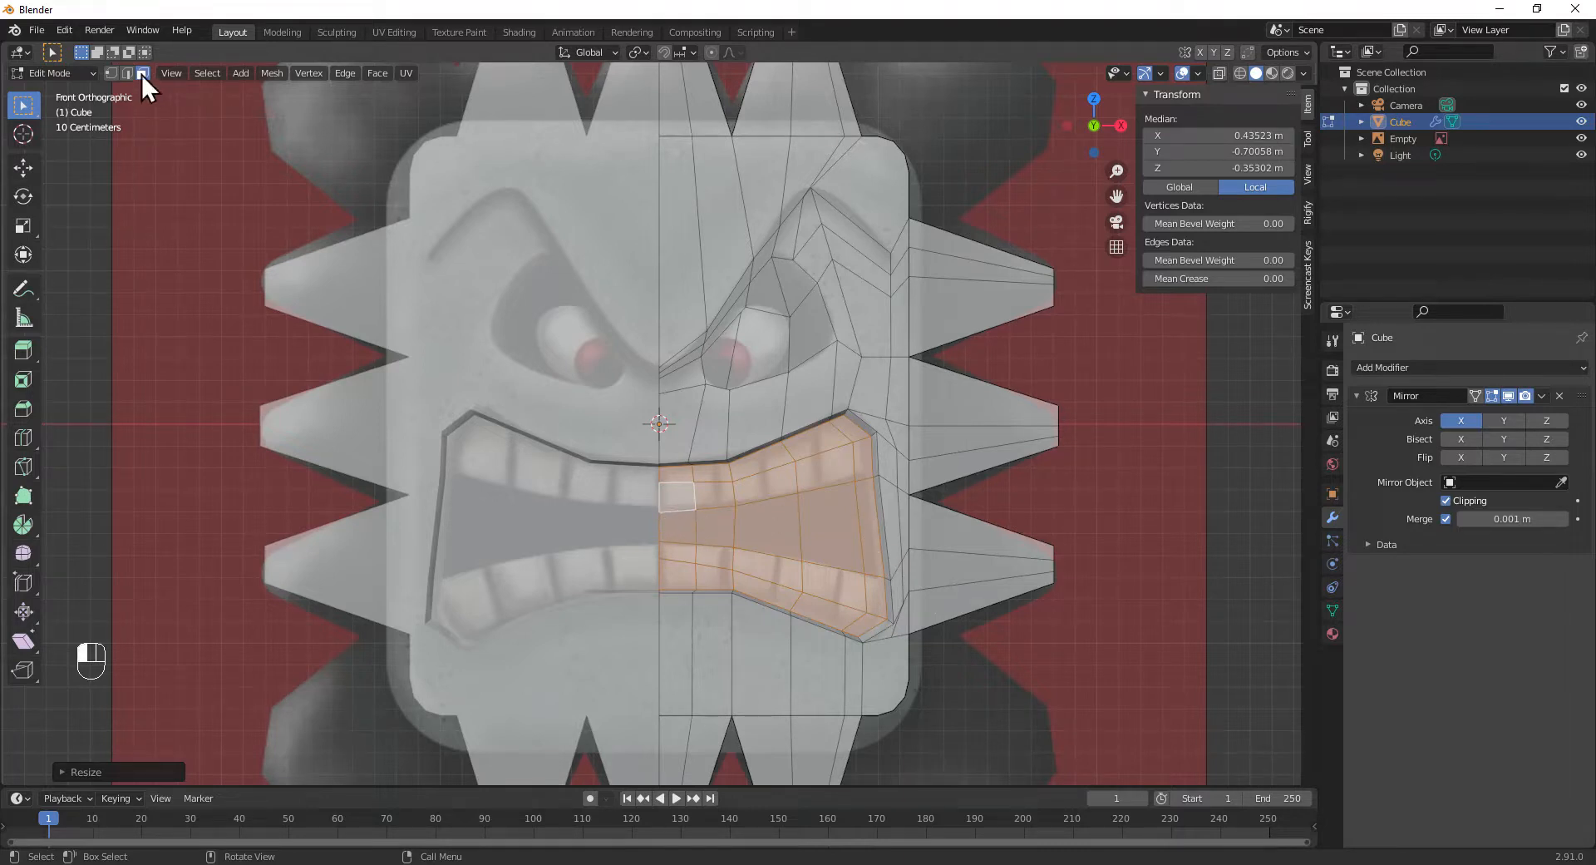
- Select the dark mouth-opening faces between the two rows of teeth and extrude them about 0.08 m into the head
left_click(678, 527)
left_click(713, 525)
left_click(681, 524, "shift")
left_click(769, 524, "shift")
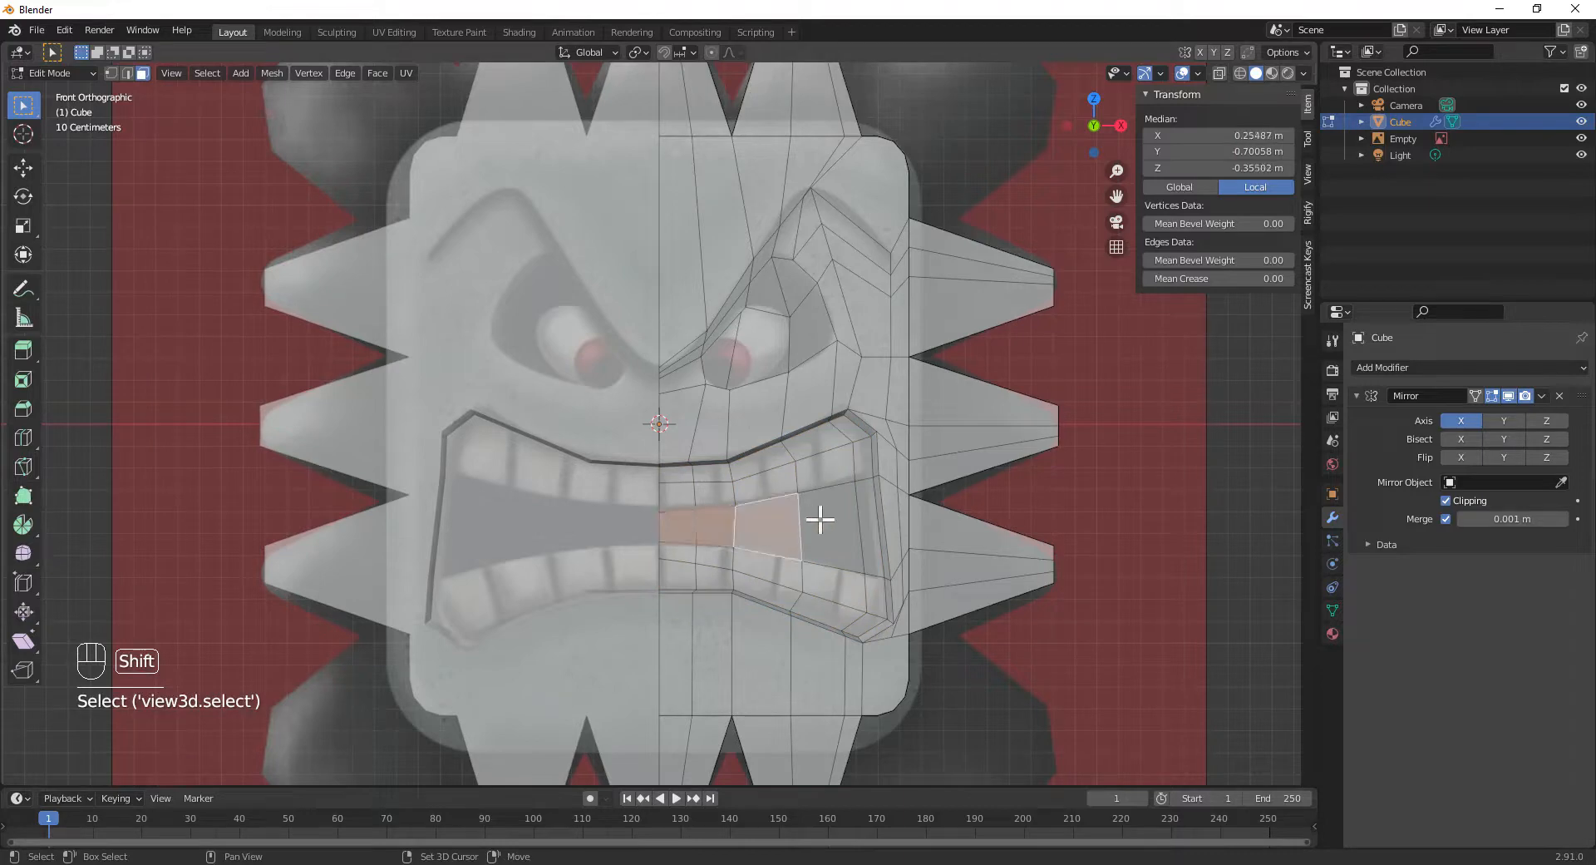
left_click(869, 524, "shift")
middle_click_drag(976, 413, 844, 420)
key("e")
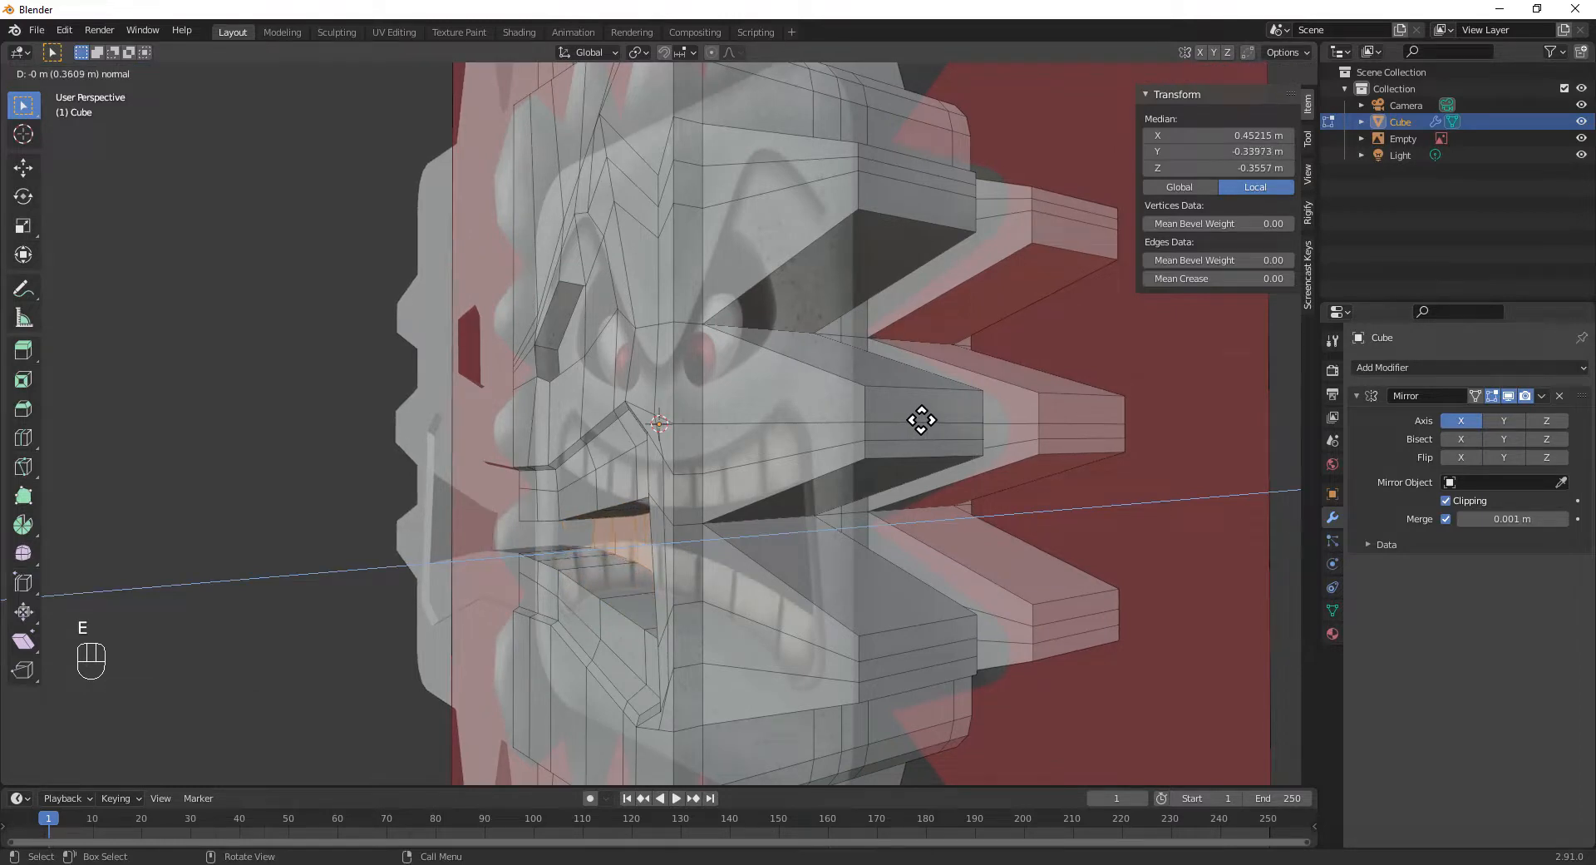
left_click(858, 417)
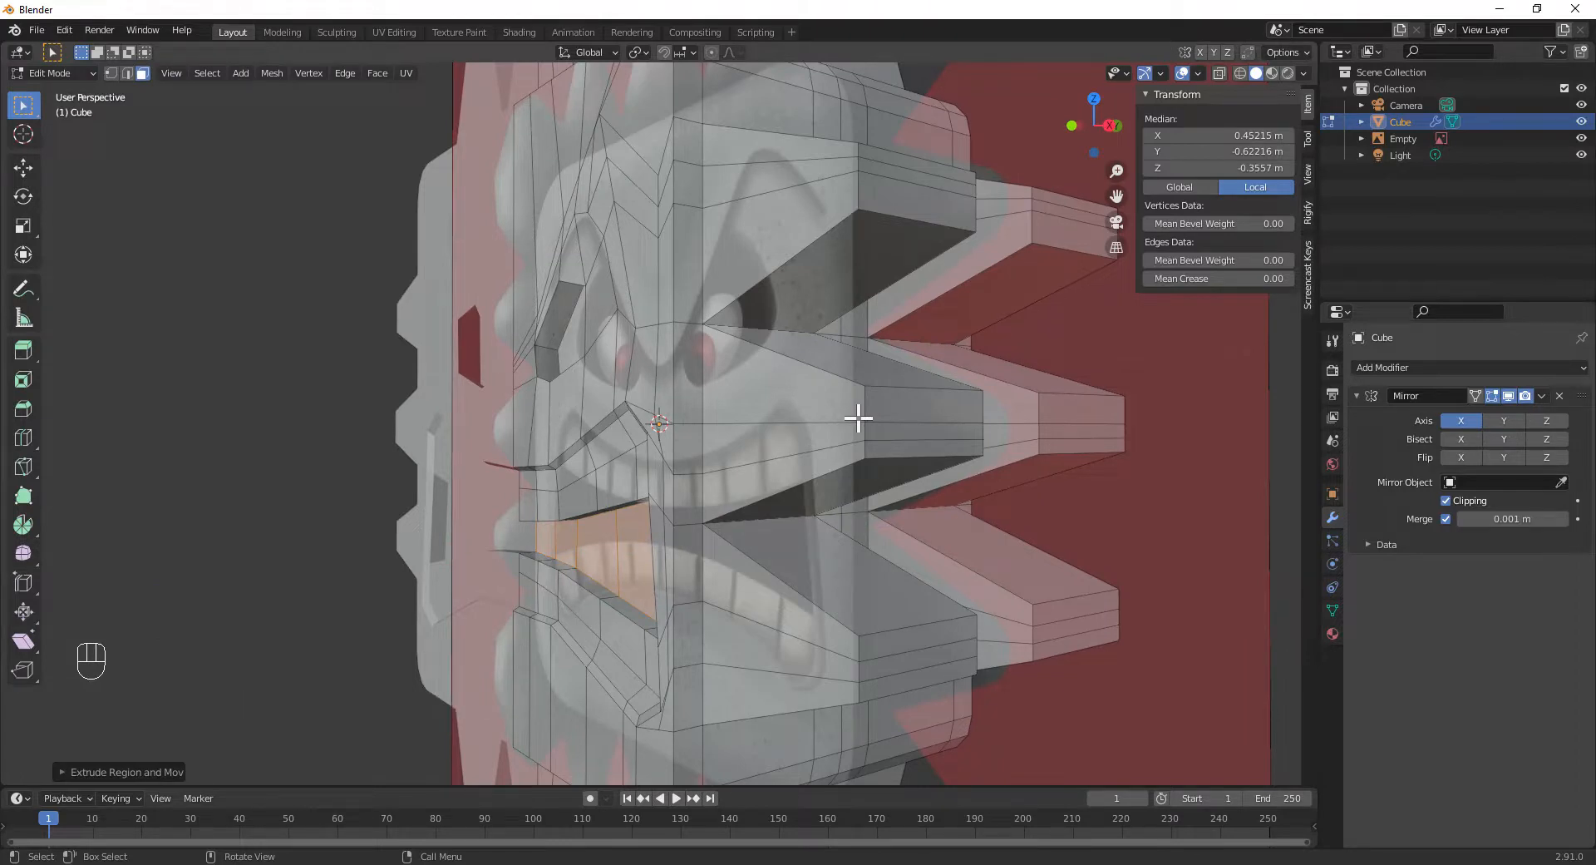
- Extrude the recessed mouth opening again in place, enlarge it slightly, and scale it along Z by about 1.6 with X-ray on
key("e")
key("s")
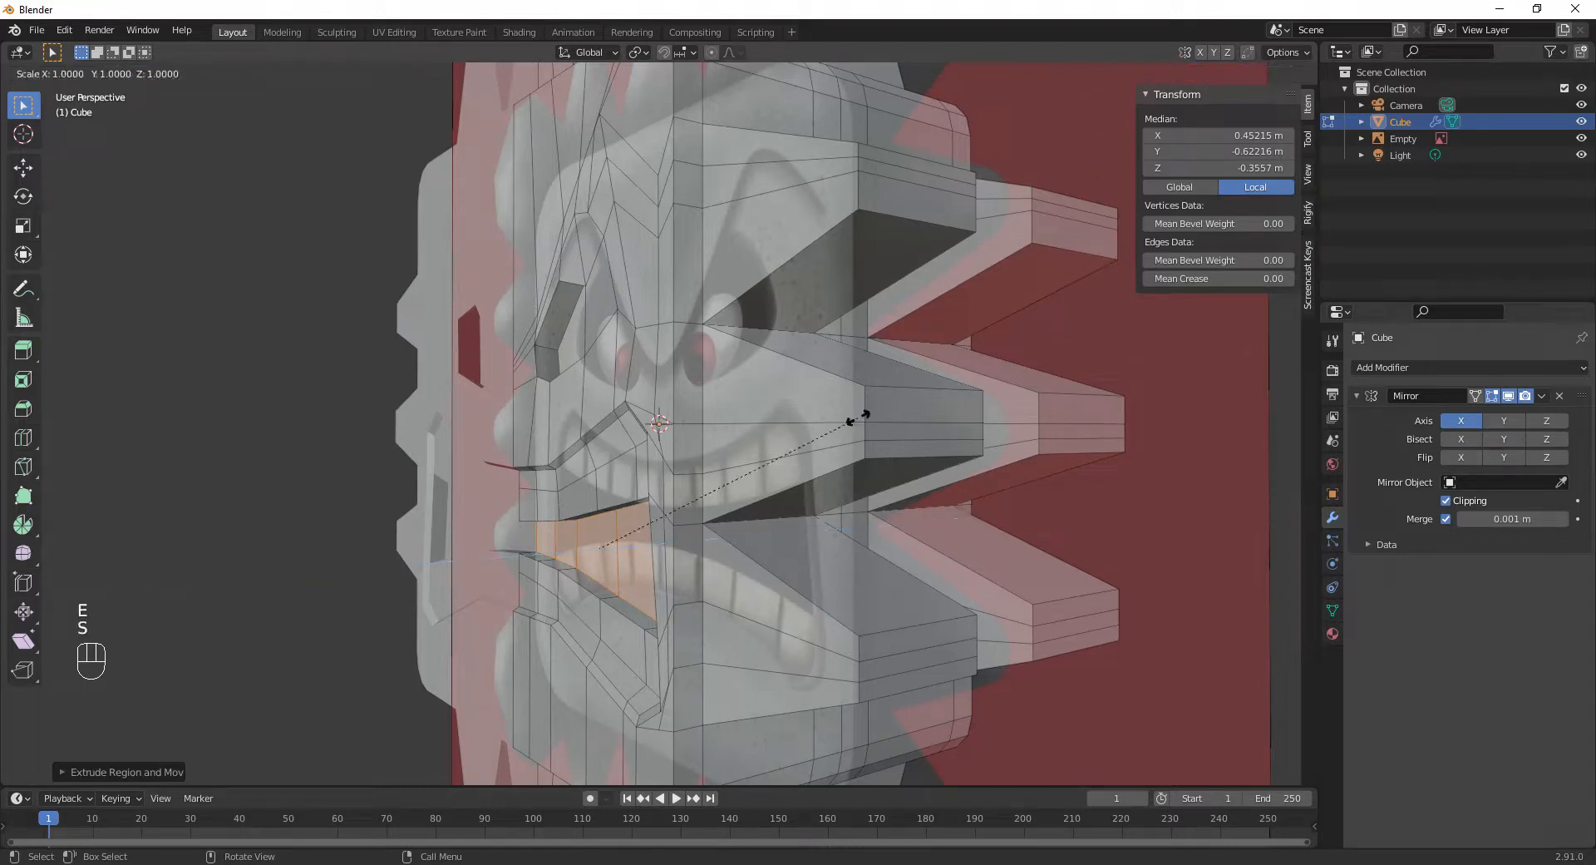
left_click(899, 439)
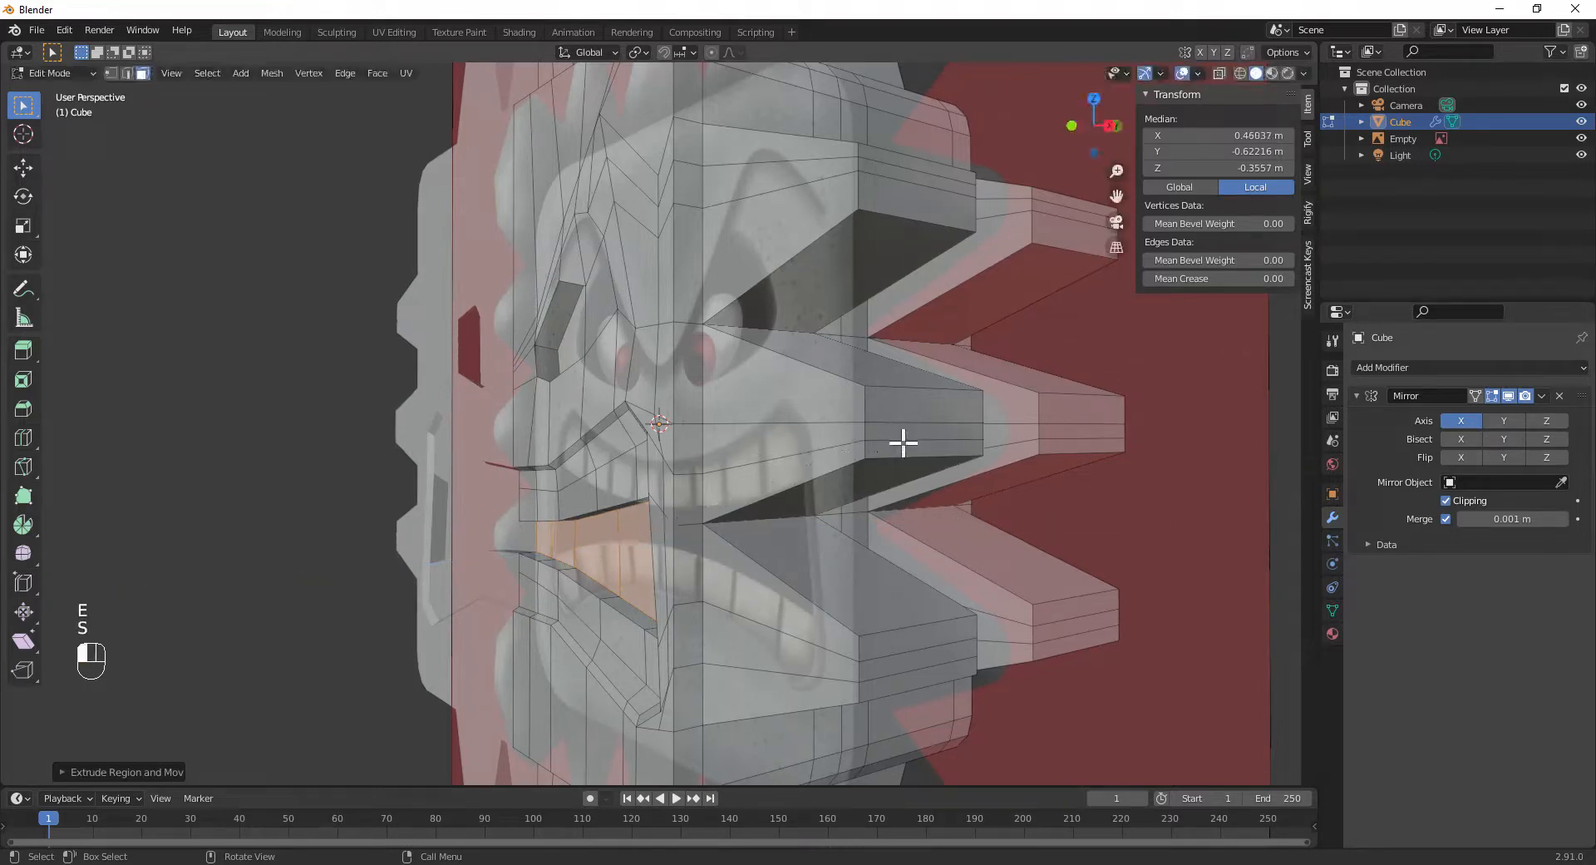
left_click(1218, 73)
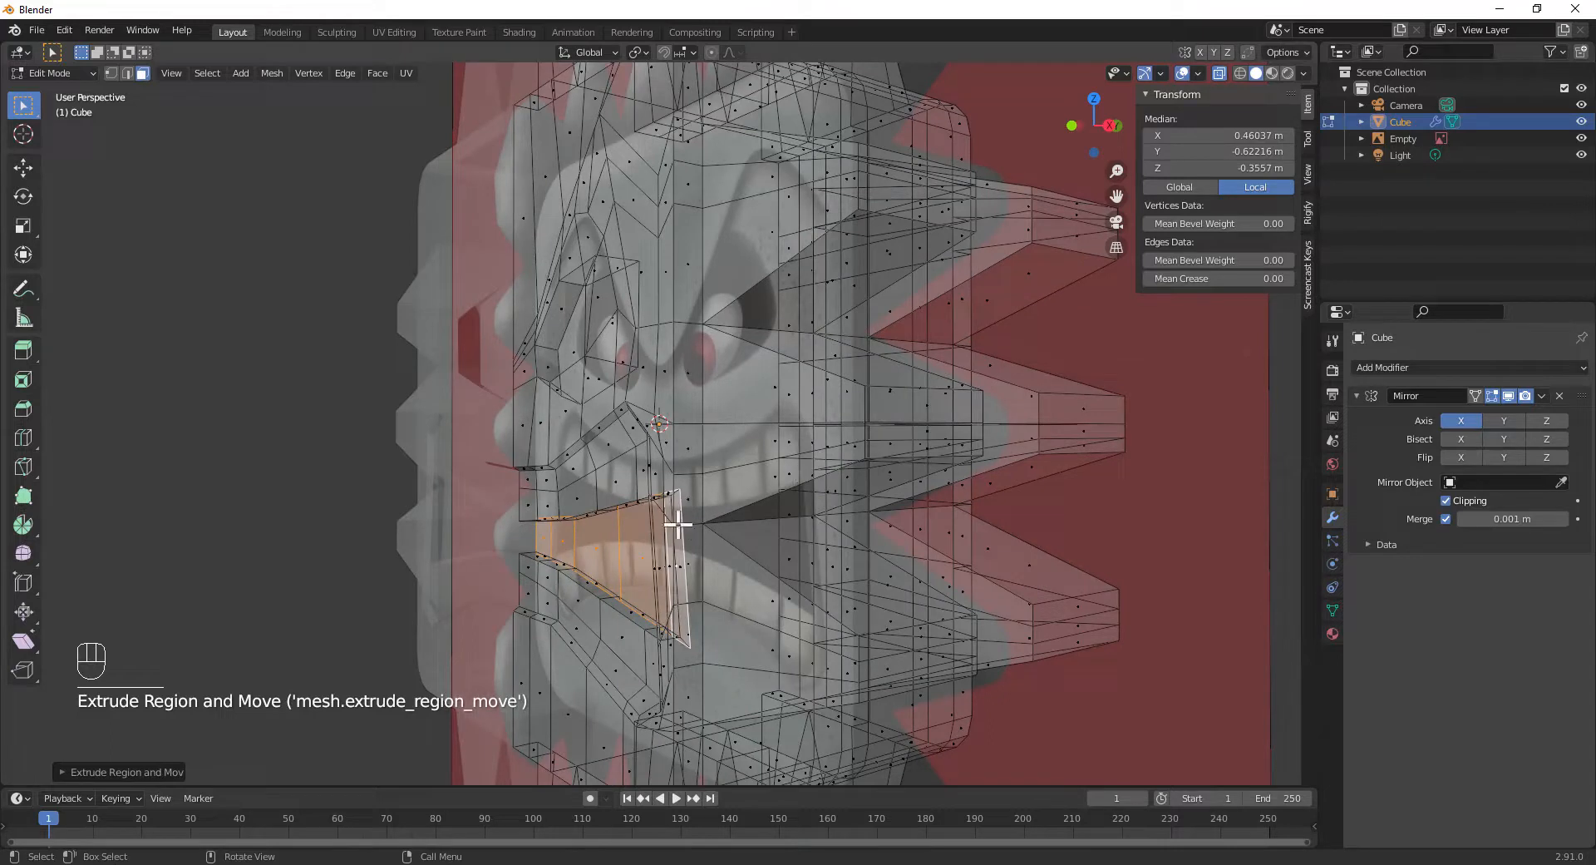
key("s")
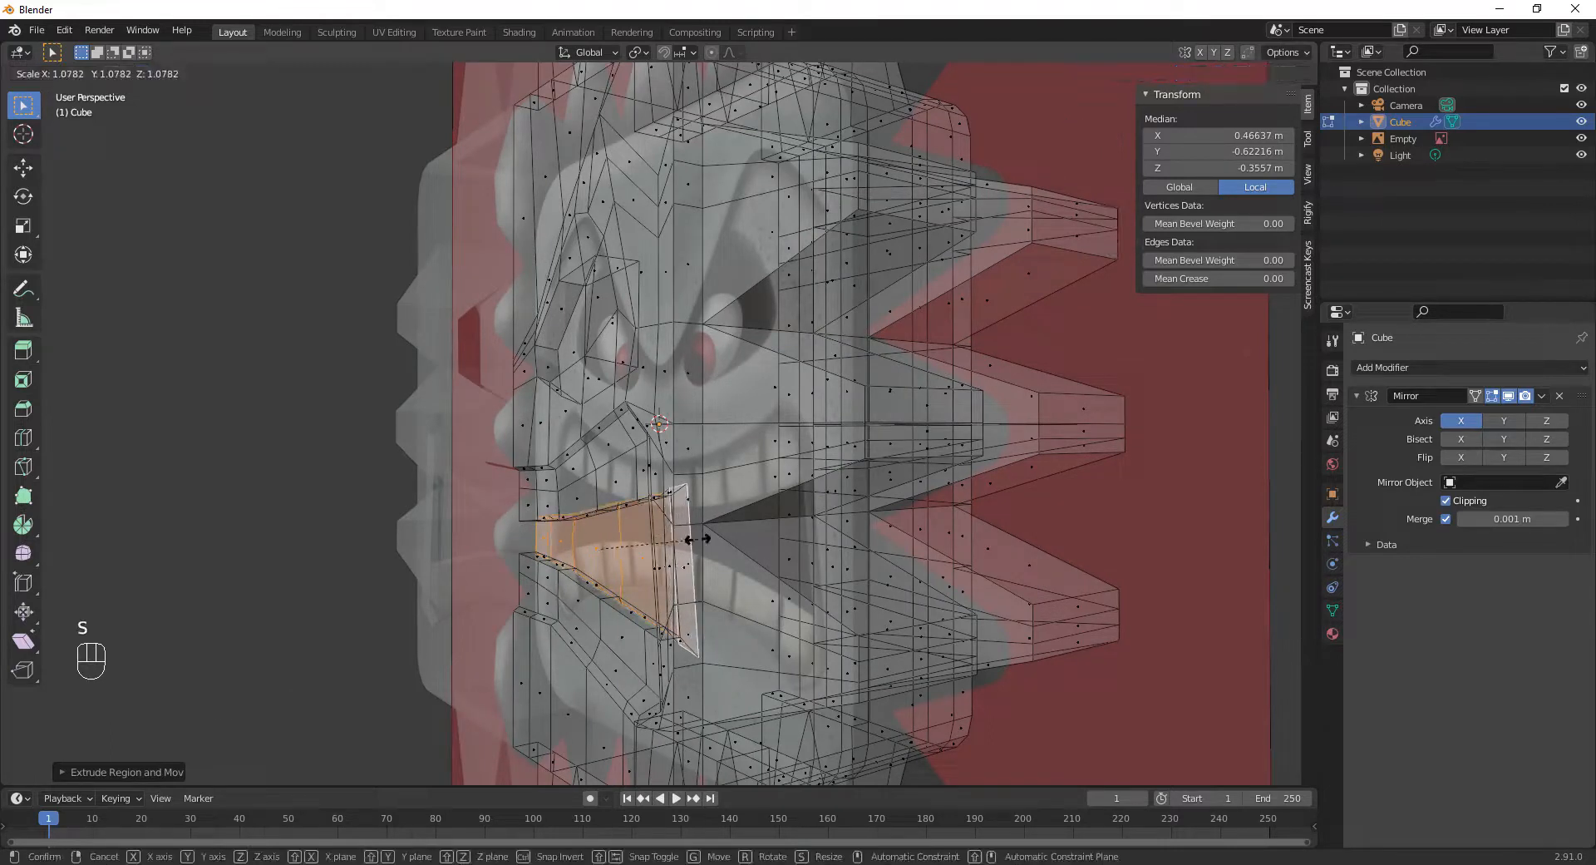
key("z")
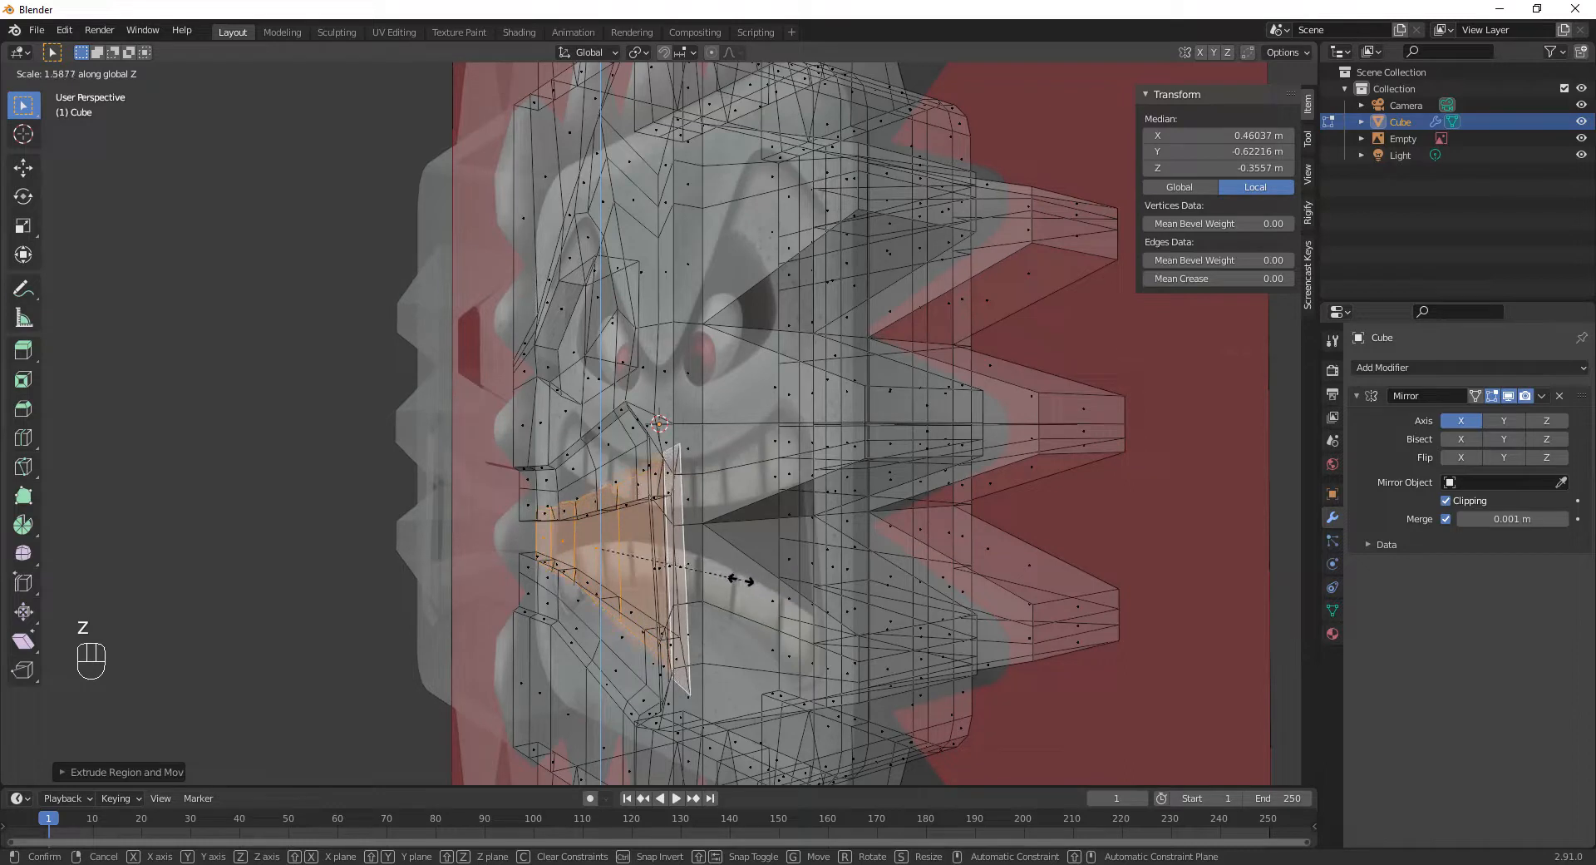
left_click(745, 582)
- Extrude the enlarged mouth opening about 0.37 m deeper into the head and scale its back faces along Z by about 1.2
key("e")
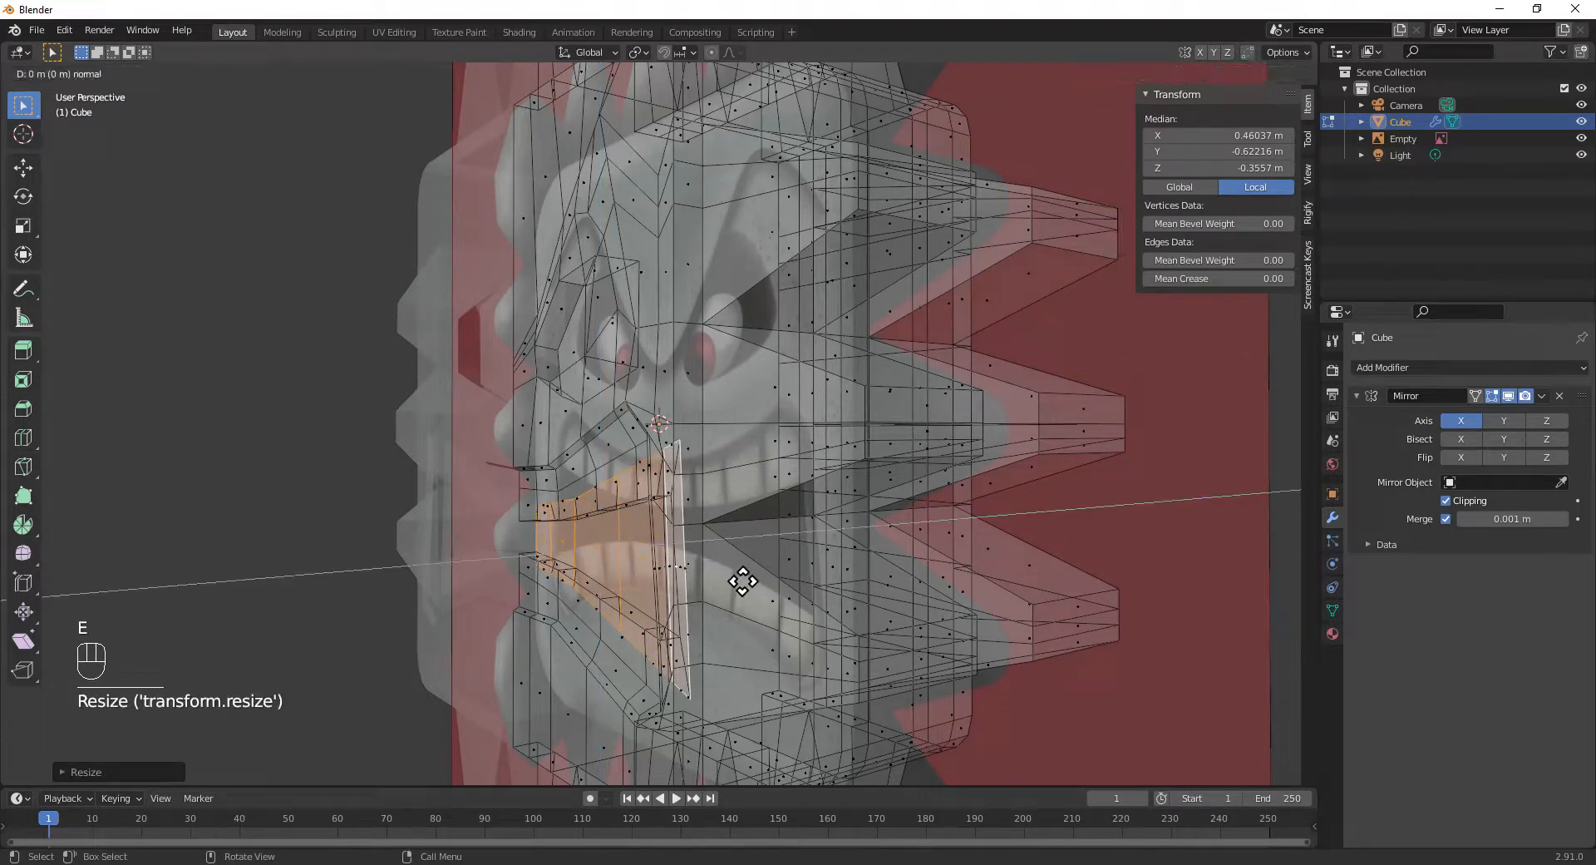
left_click(823, 580)
key("s")
key("z")
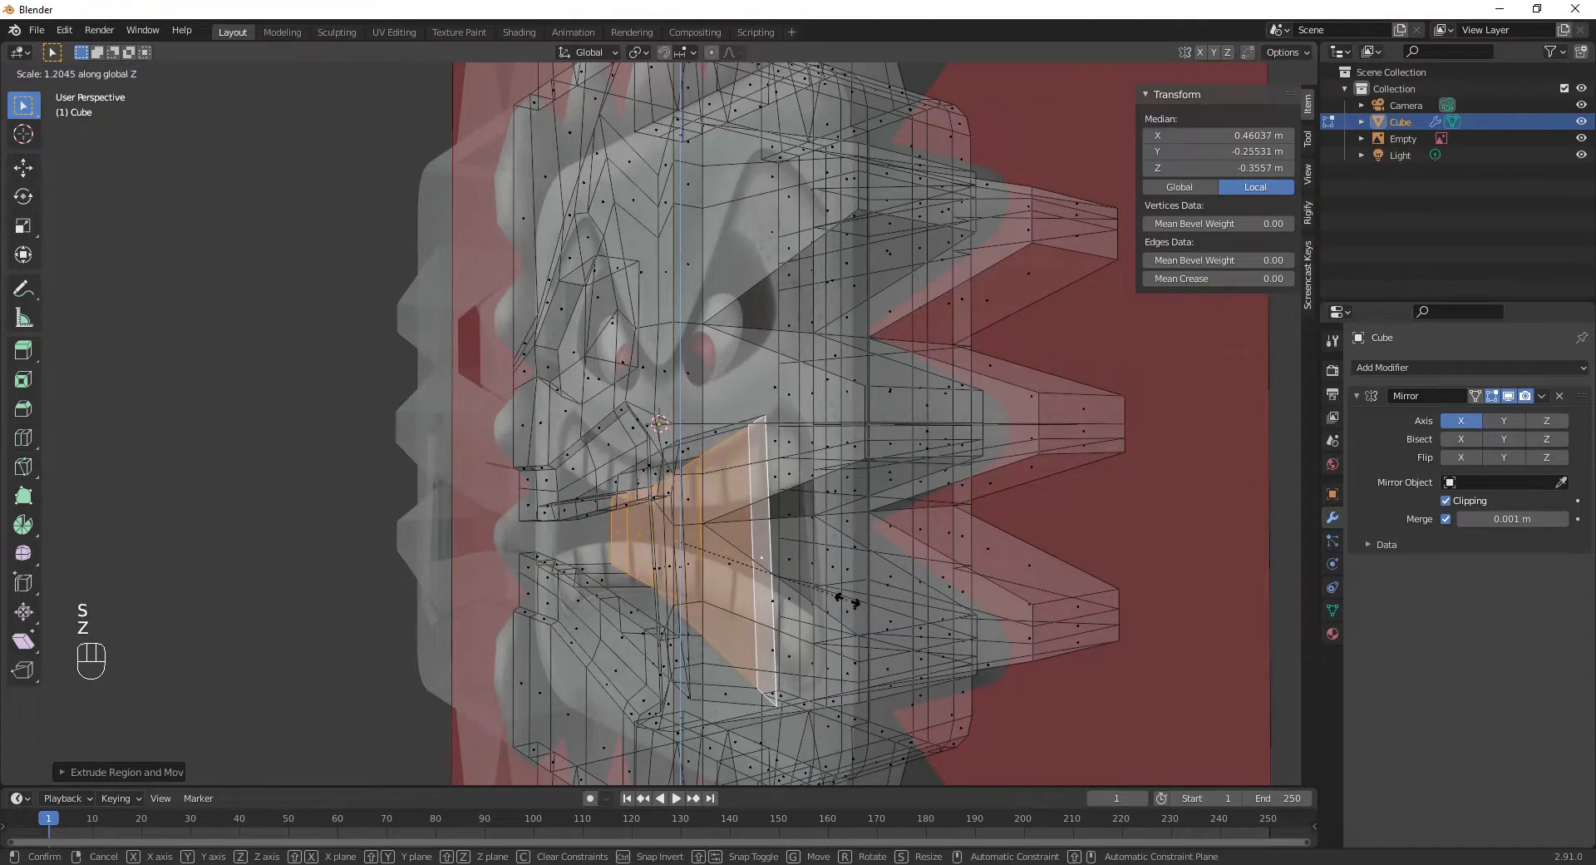
left_click(846, 601)
- Scale the back faces of the mouth cavity a further 1.2 times or so along Z in front view, with X-ray turned off at the end
key("KP_1")
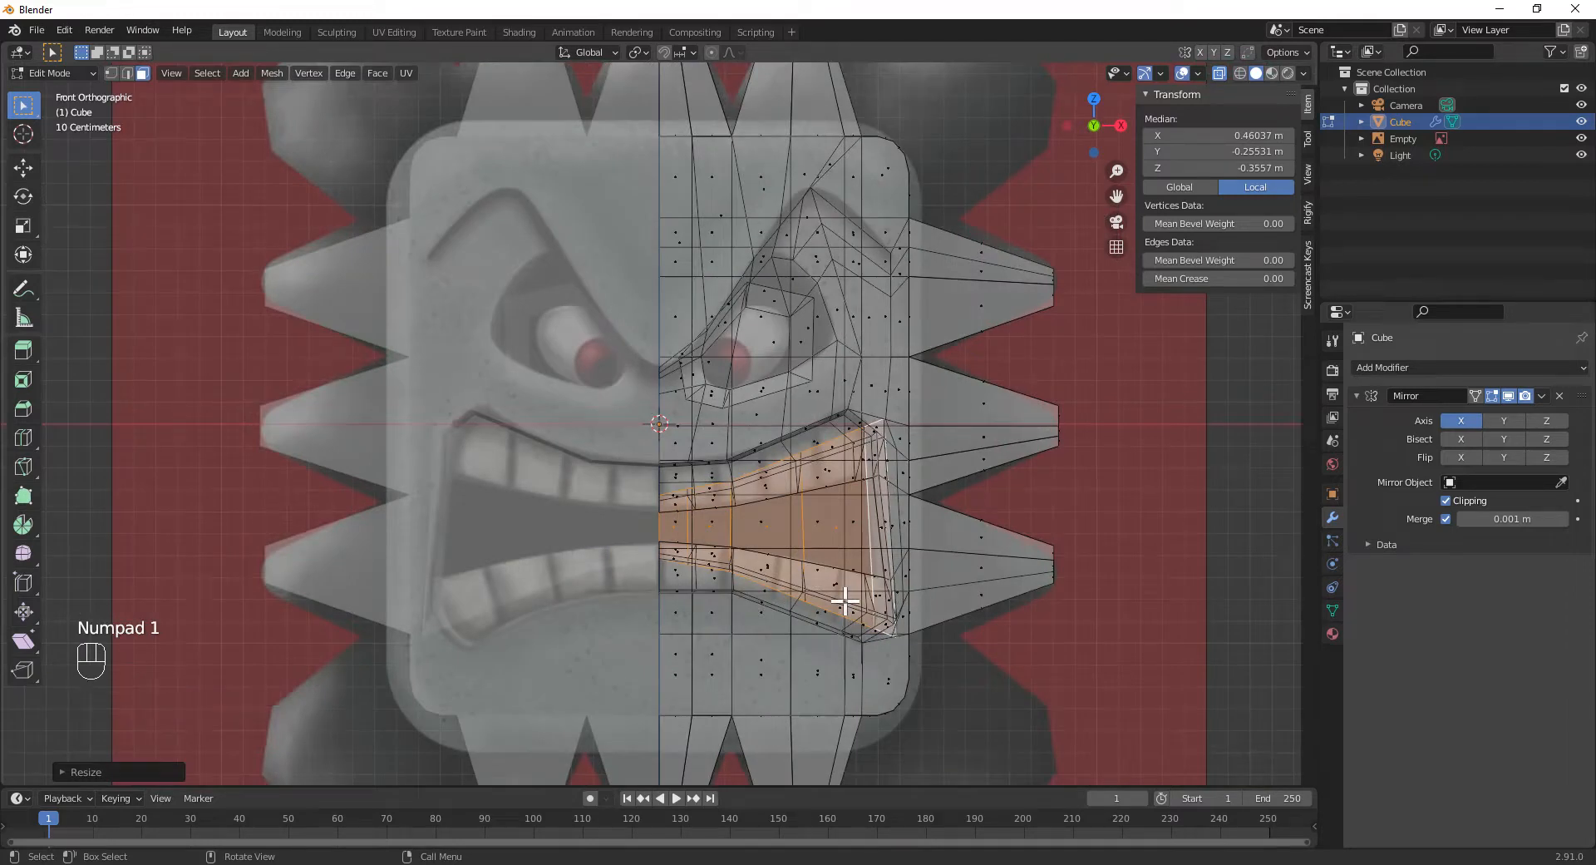
key("s")
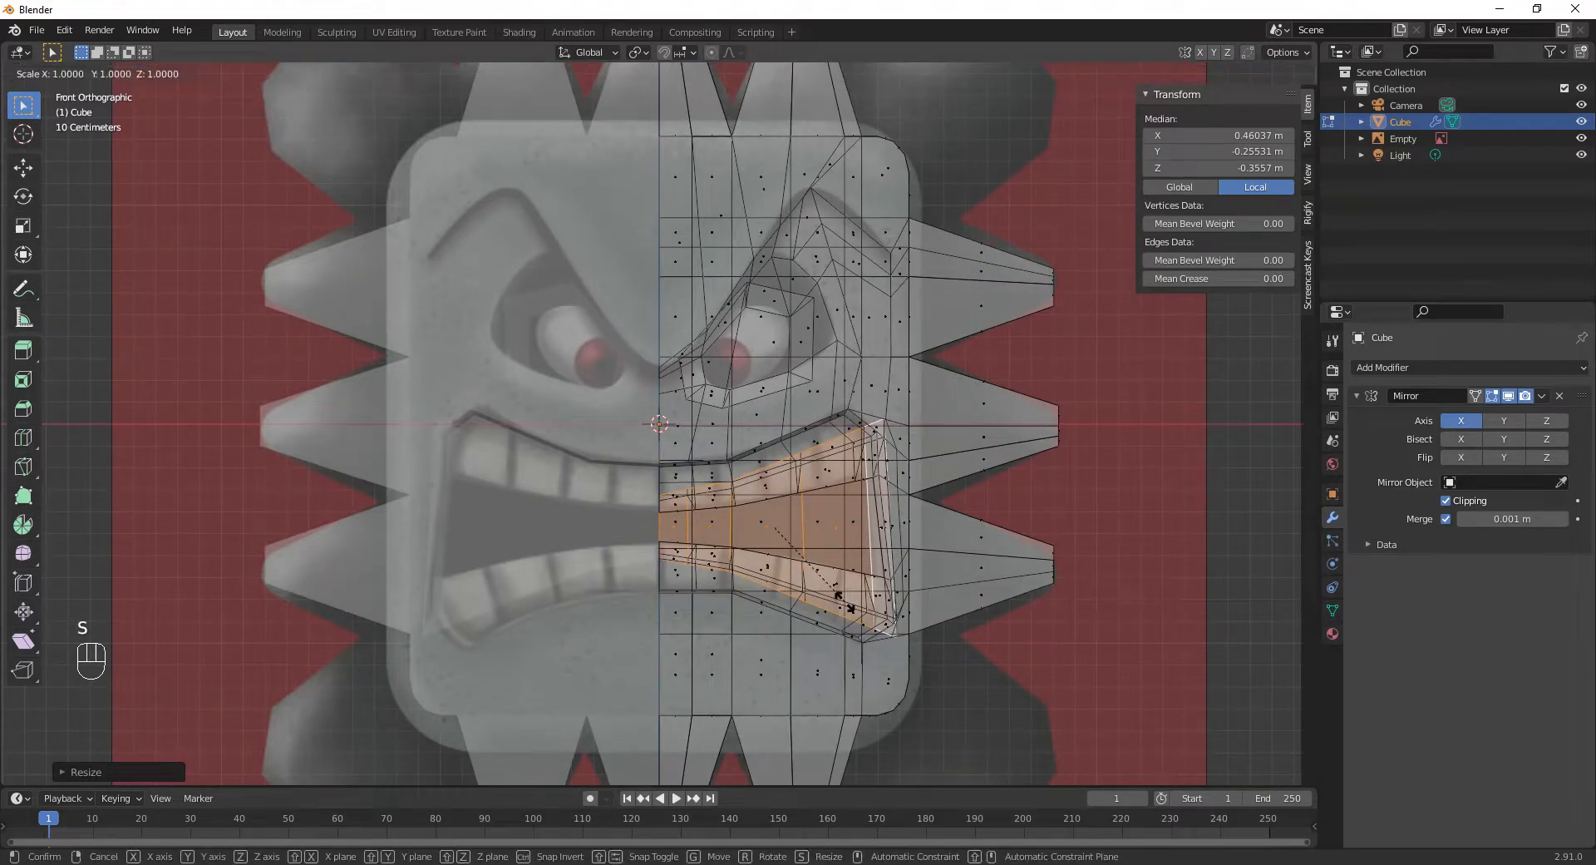
key("z")
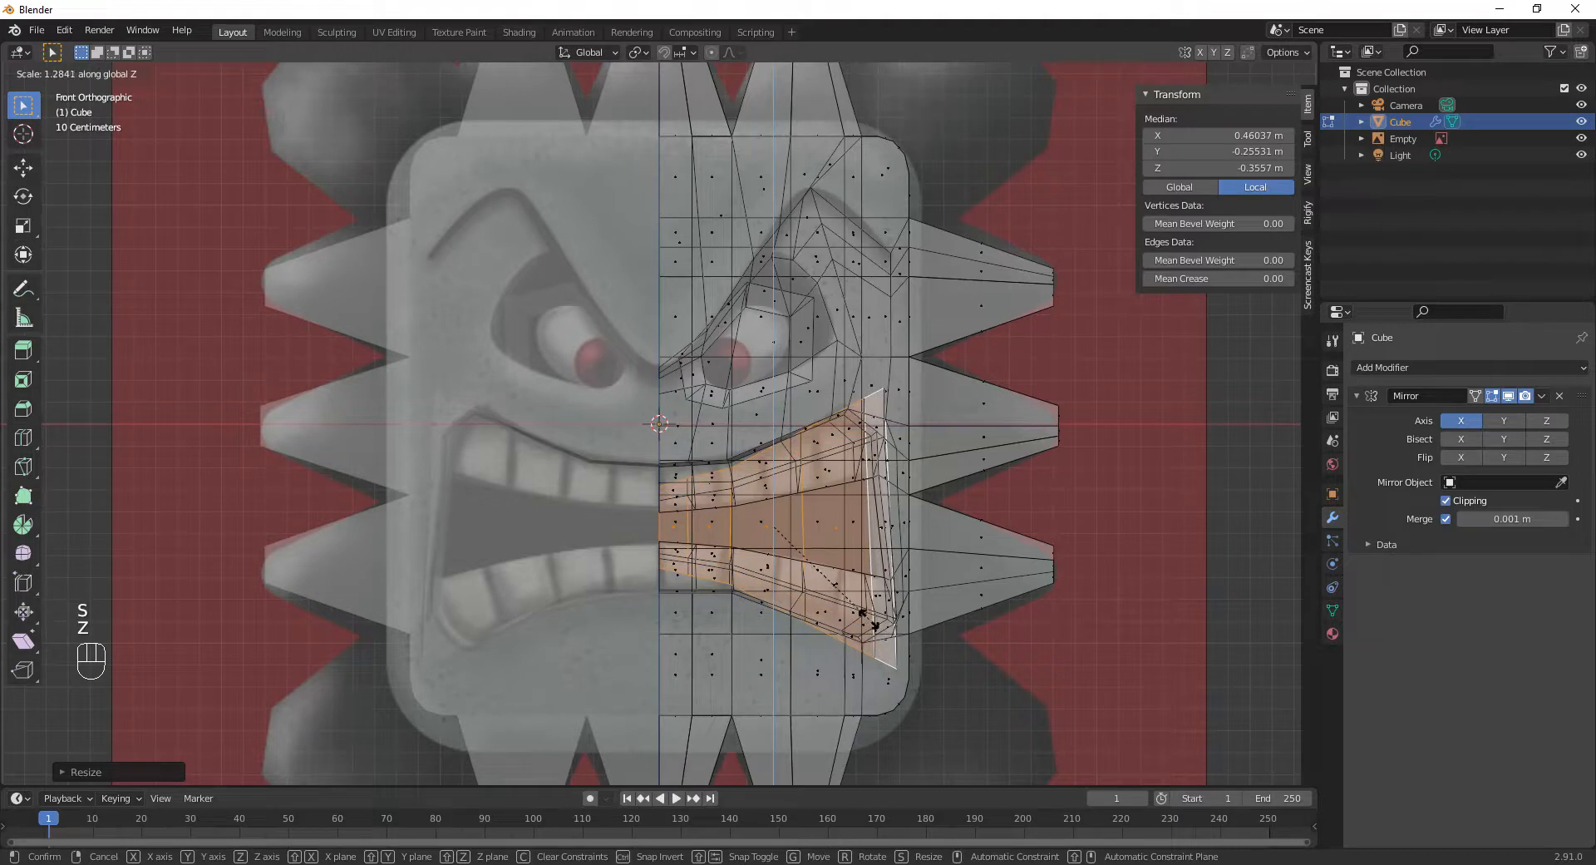
left_click(866, 613)
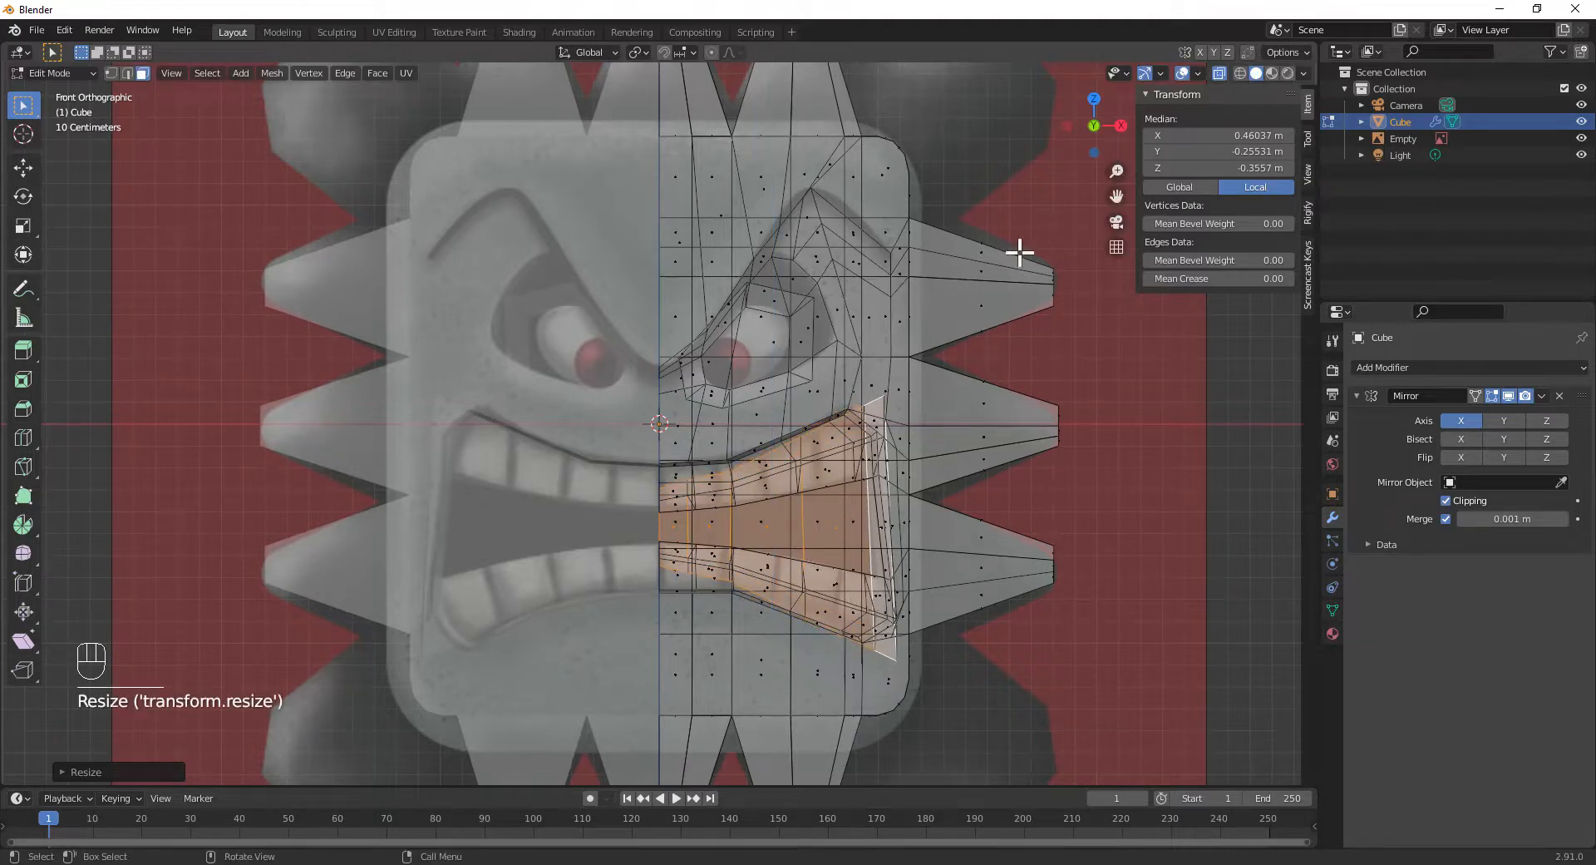
left_click(1220, 72)
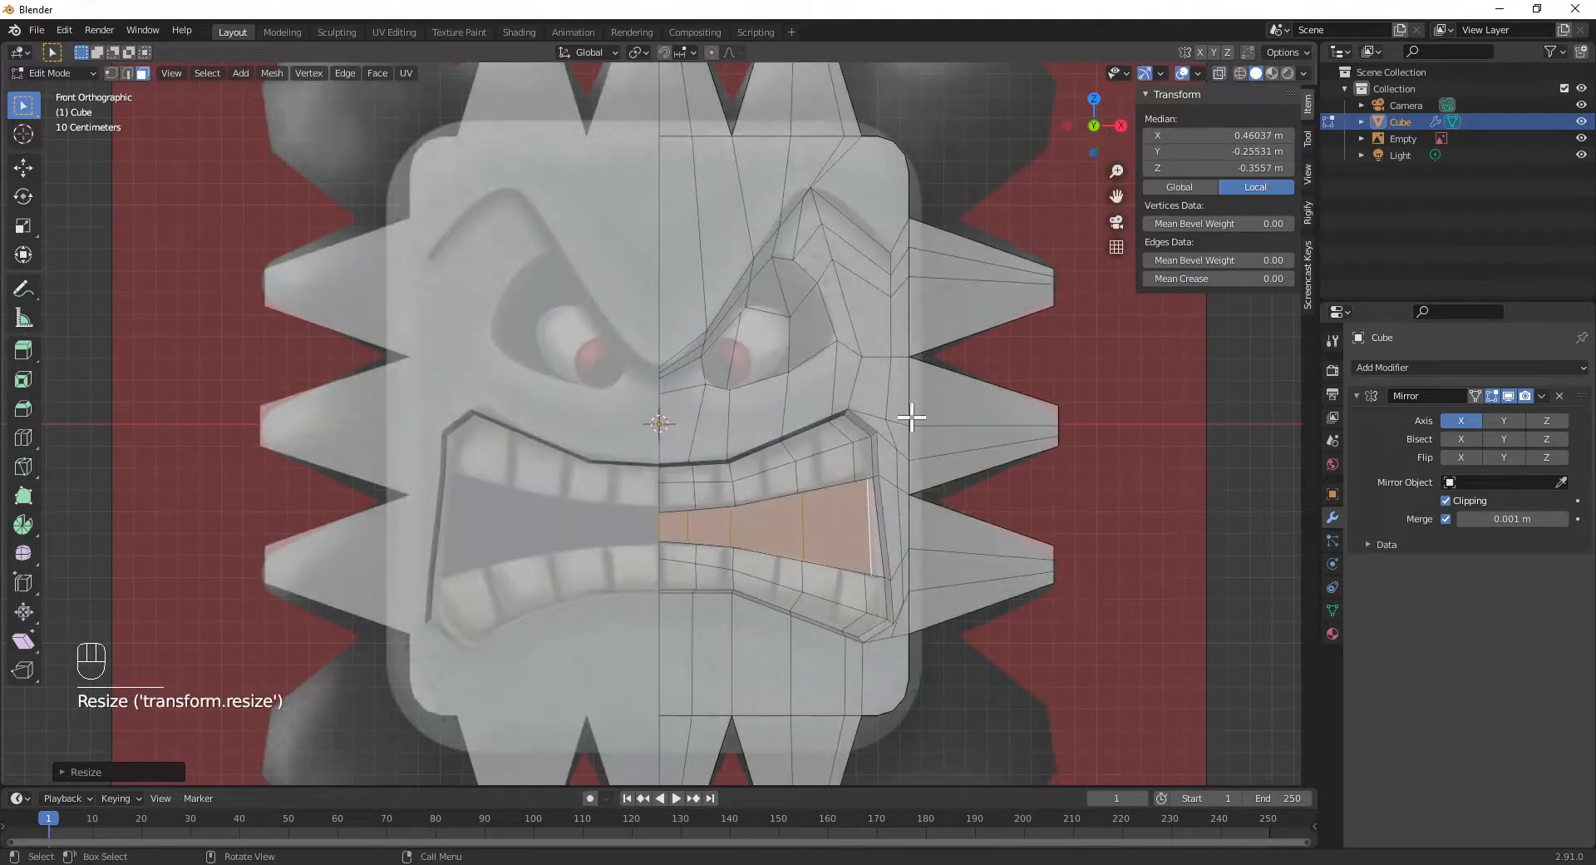
- Hide the reference image Empty and preview the whole character in Object Mode with rendered shading
key("Tab")
middle_click_drag(935, 440, 830, 453)
scroll(830, 452, "down", 3)
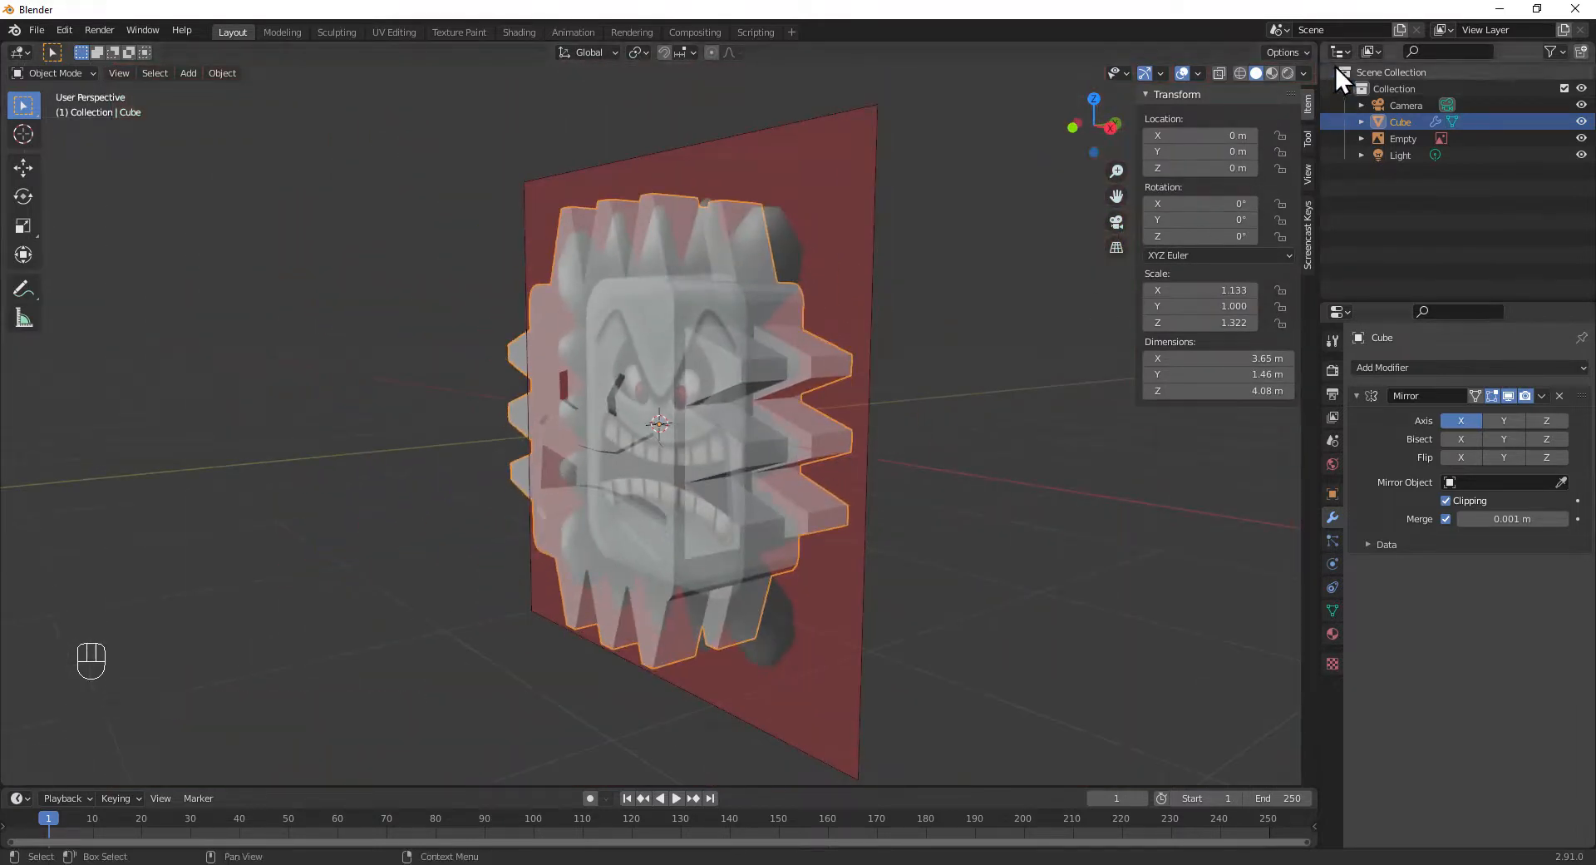
left_click(1581, 138)
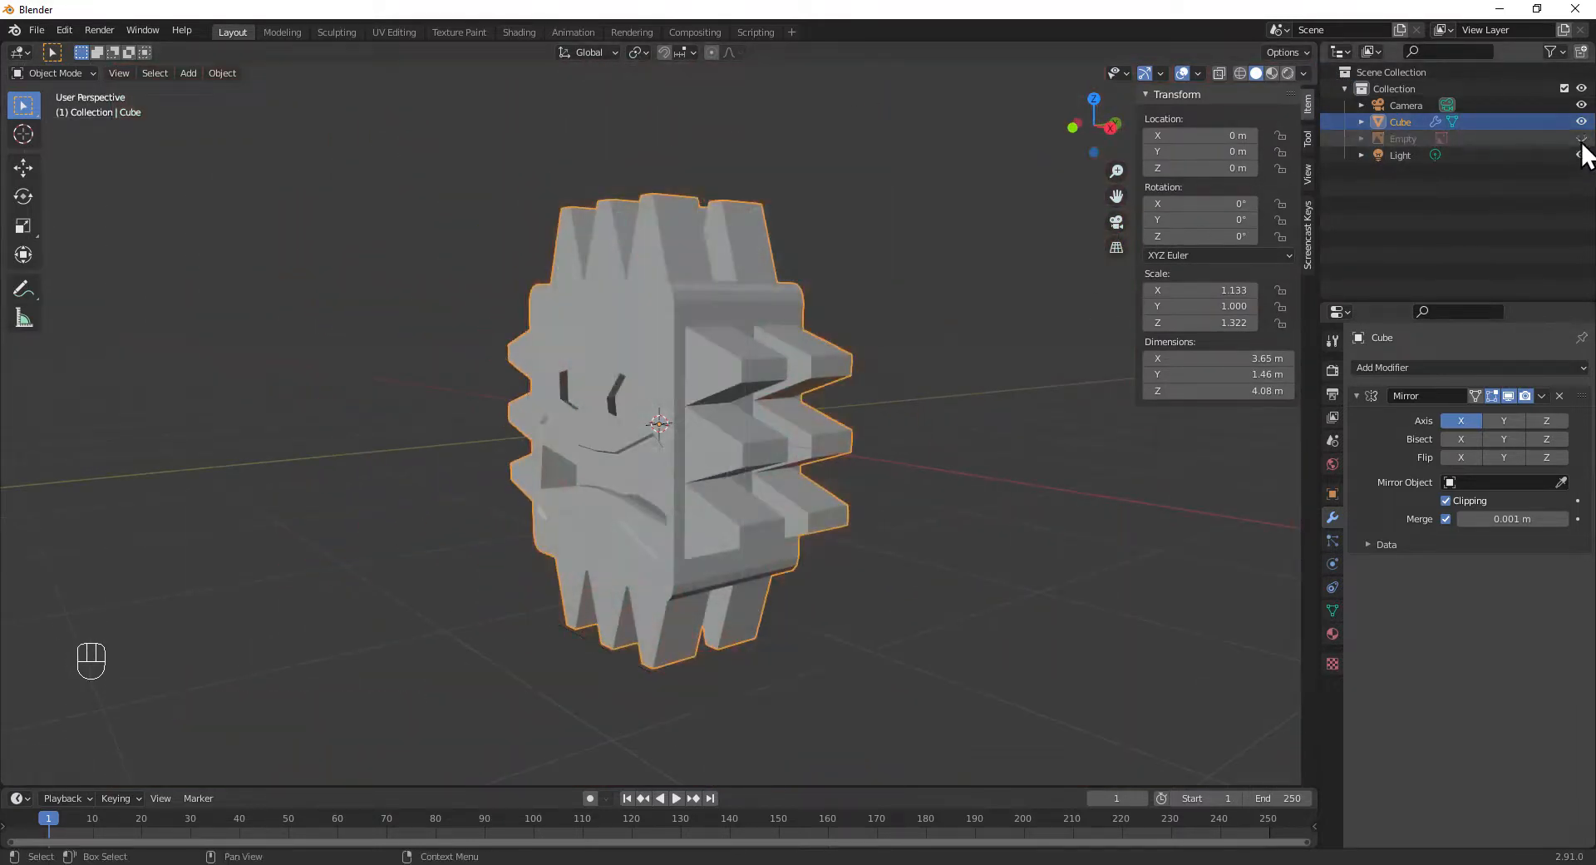
middle_click_drag(962, 356, 998, 358)
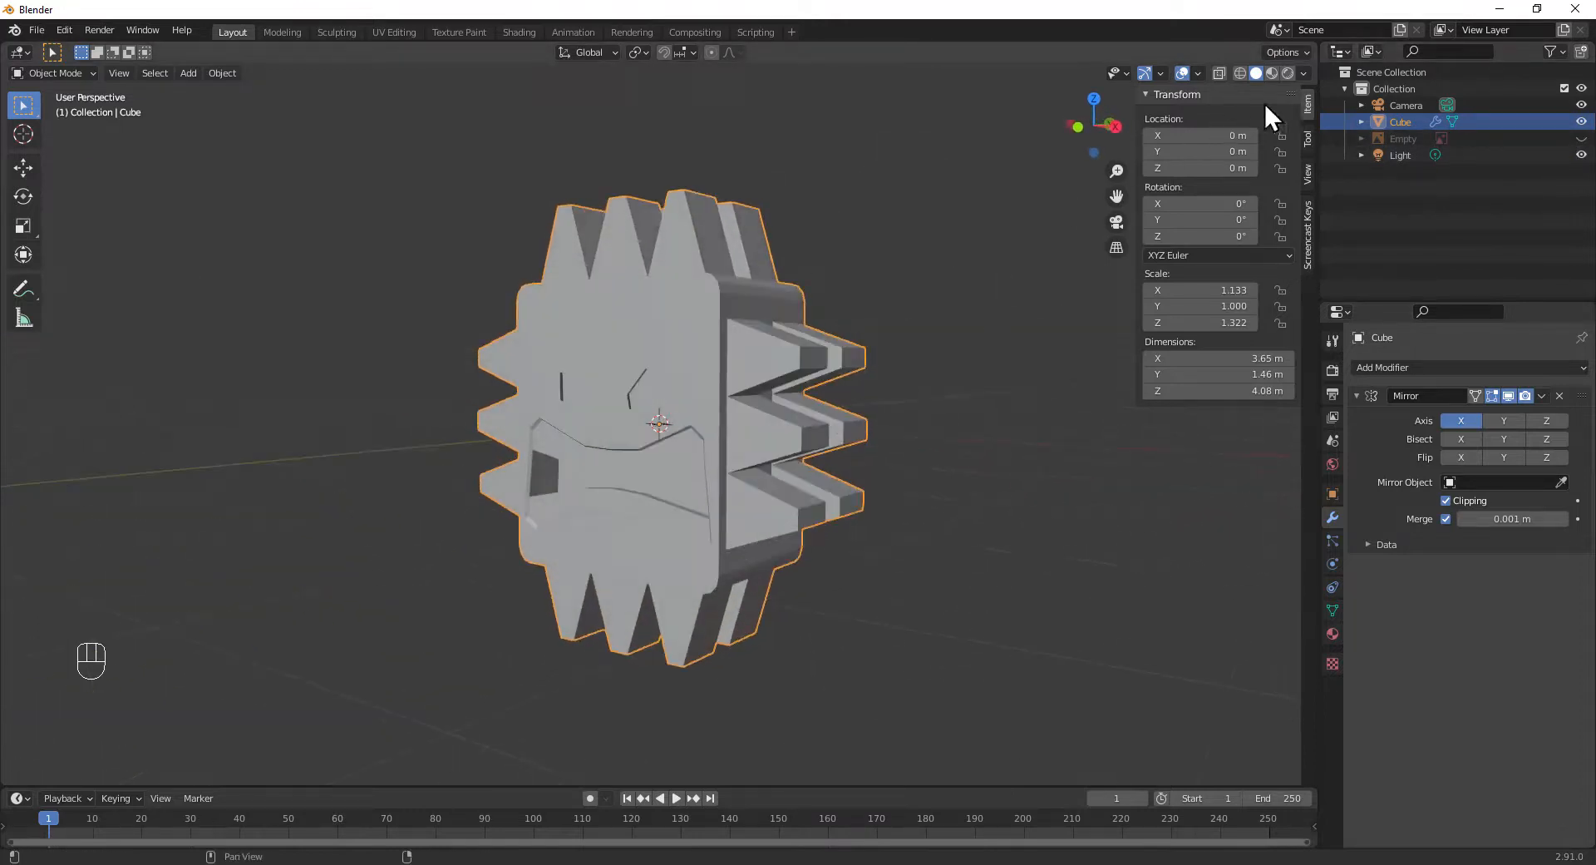
left_click(1288, 73)
scroll(855, 235, "down", 3)
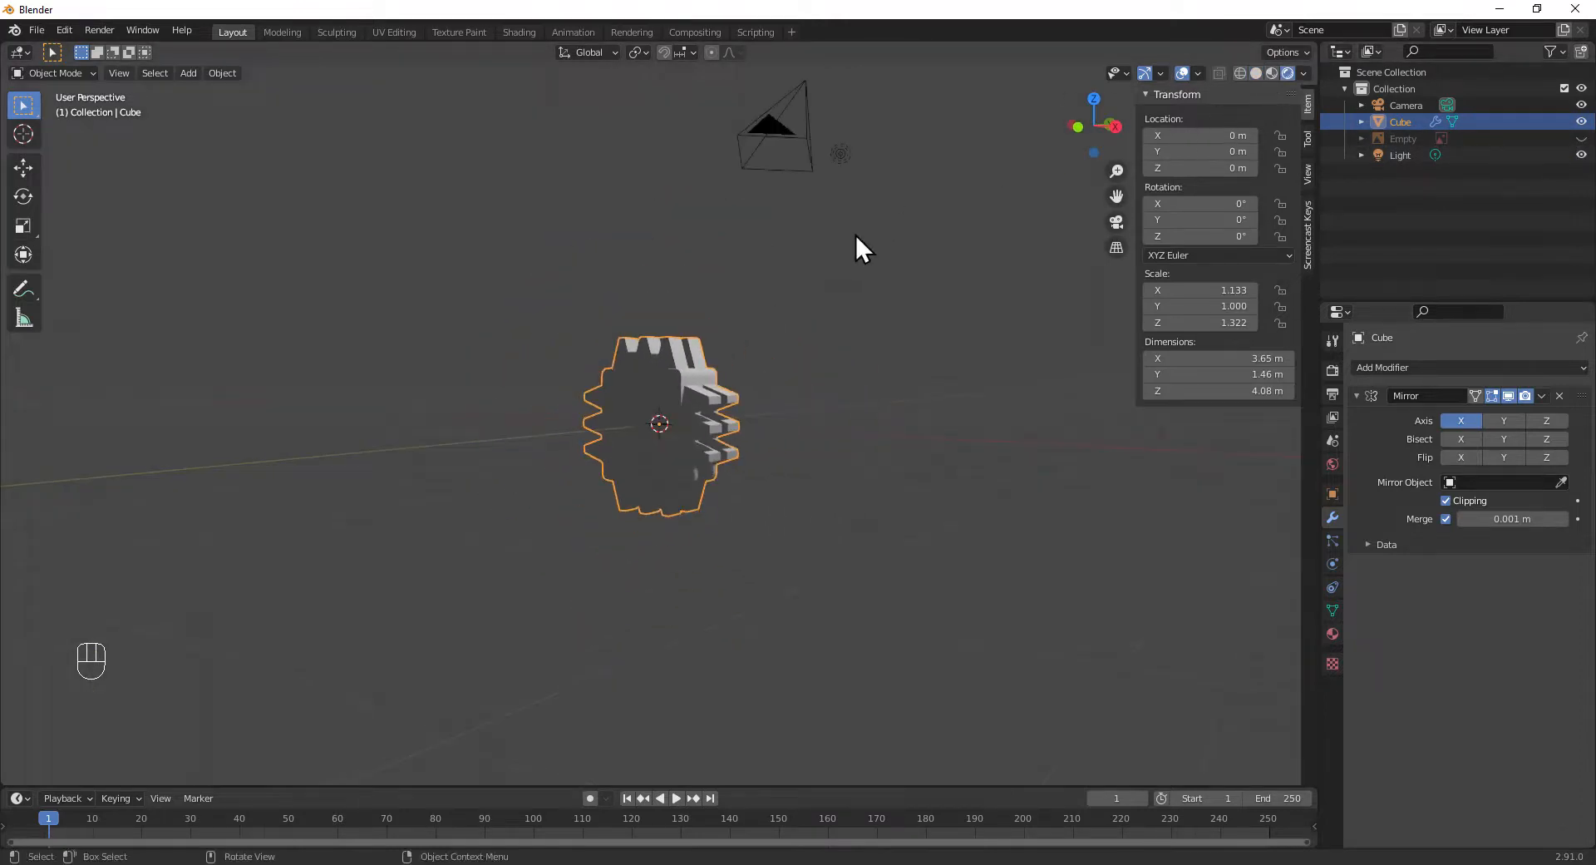
- Move the light along Y to about -6.6 m so it illuminates the front of the face
left_click(842, 154)
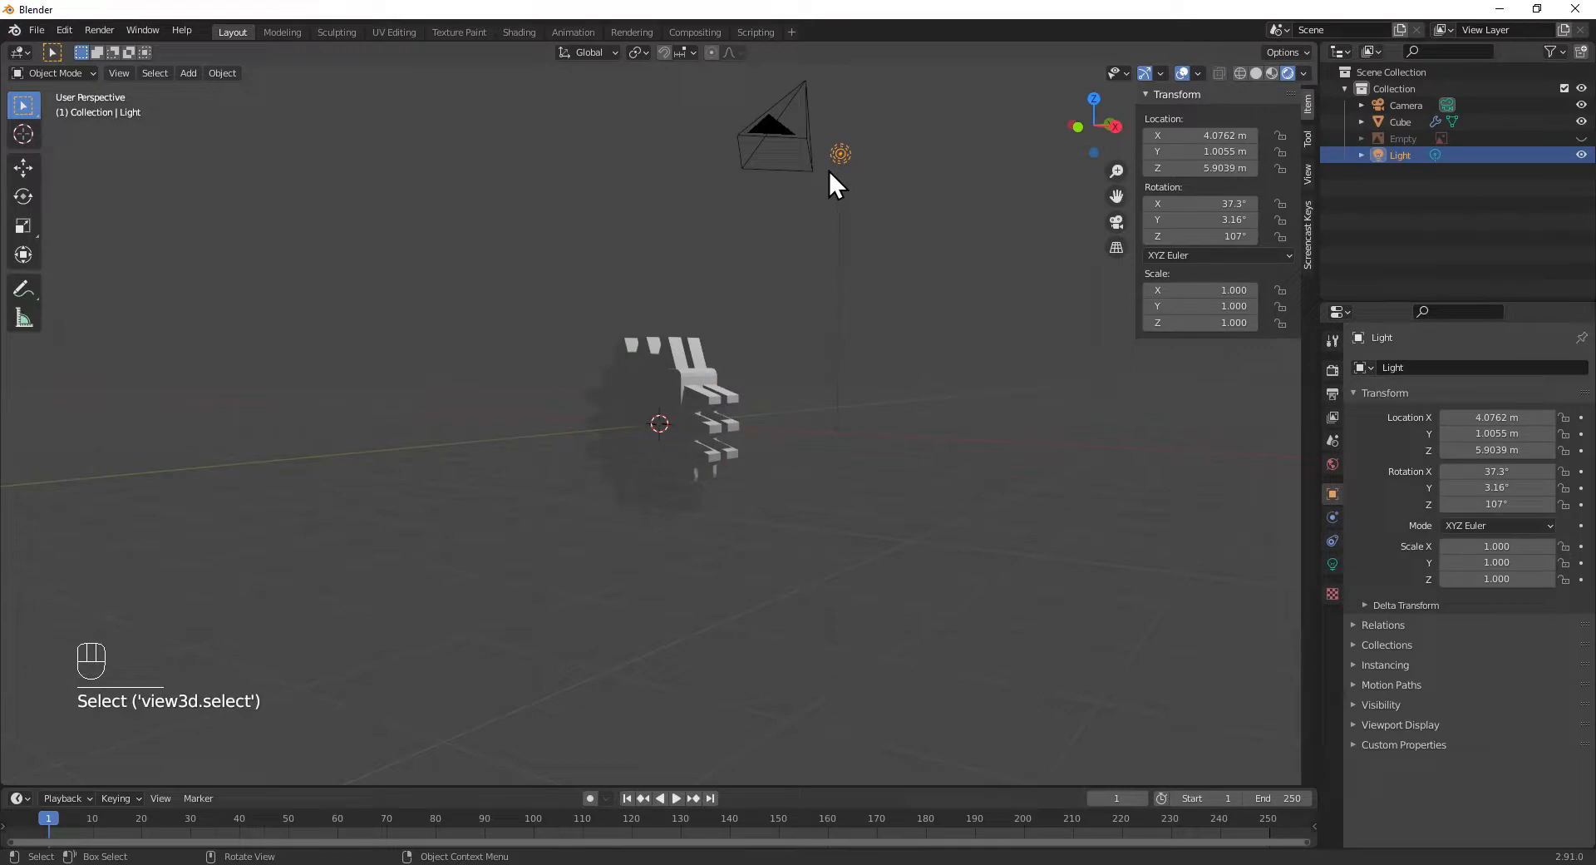
key("g")
key("y")
left_click(565, 186)
scroll(695, 357, "up", 5)
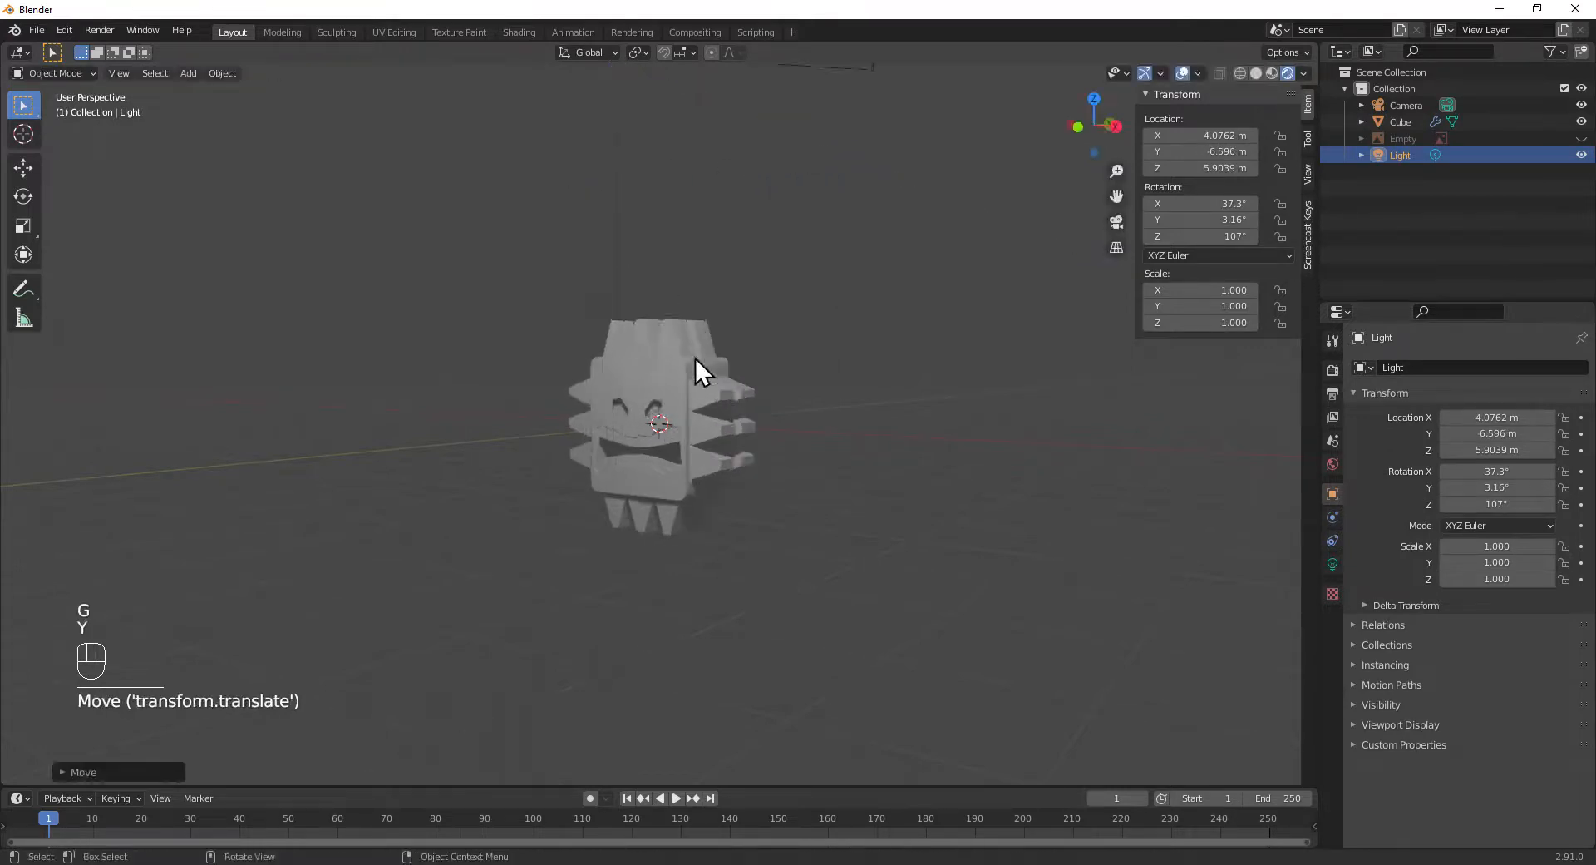
middle_click_drag(725, 396, 780, 402)
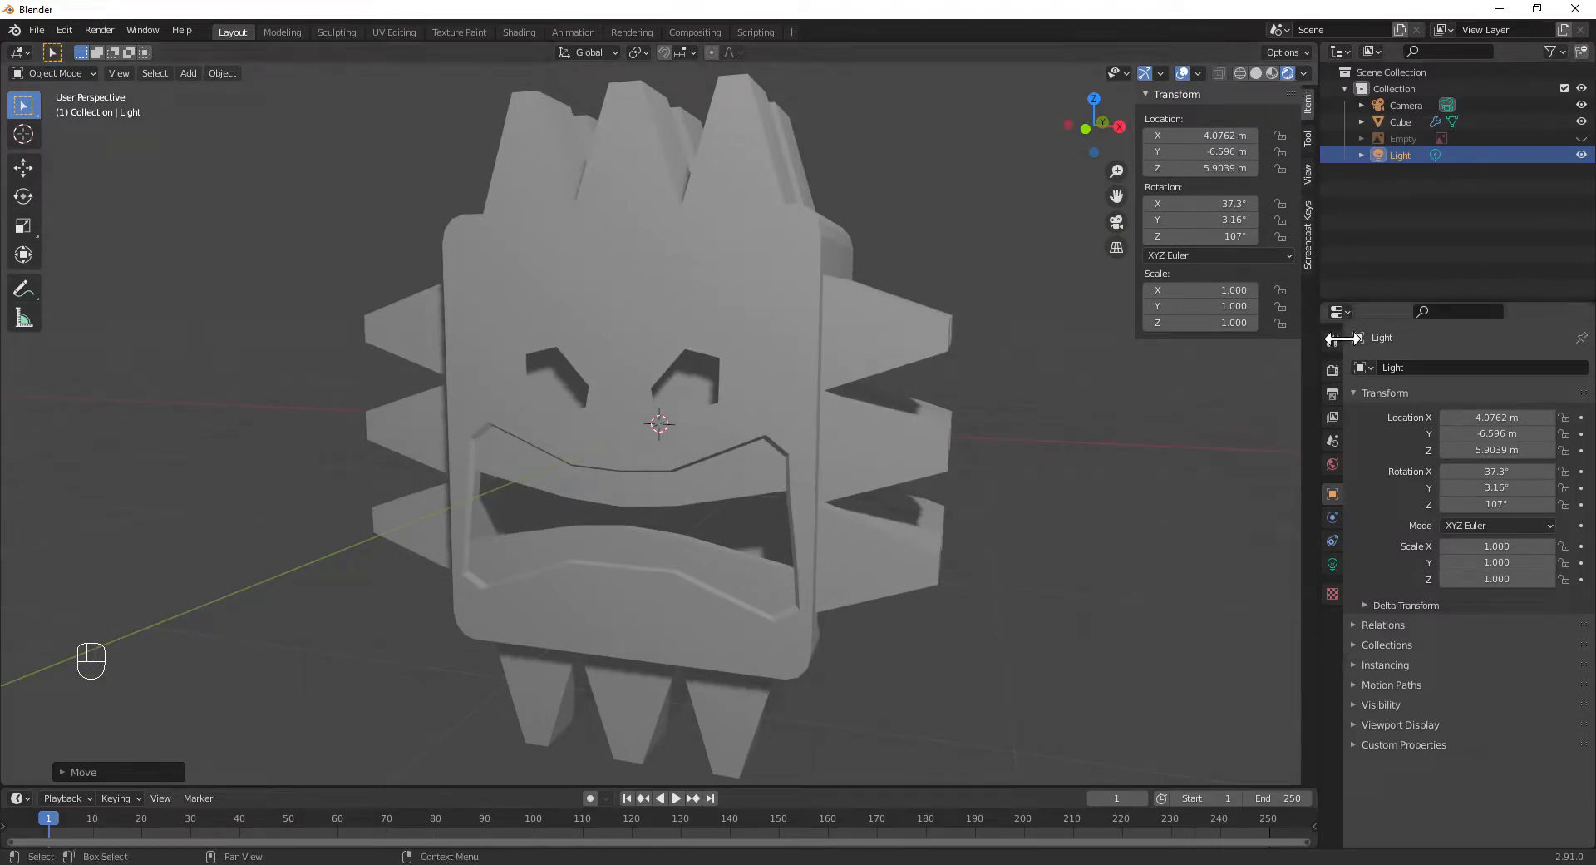
- Set the render engine to Cycles and check the rendered eye and mouth recesses from the front
left_click(1333, 370)
left_click(1485, 366)
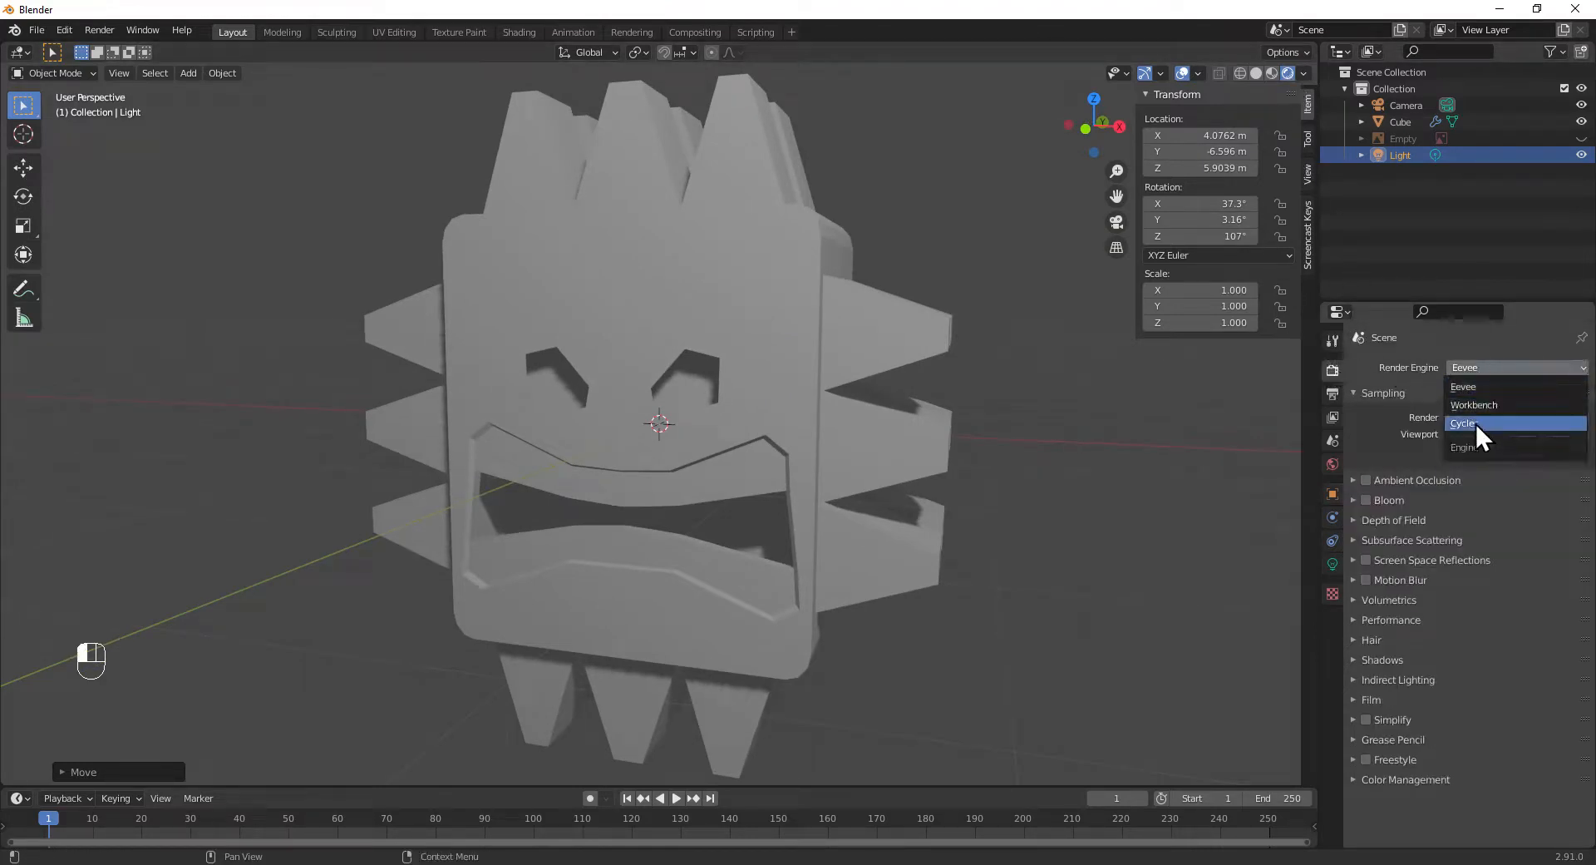
left_click(1465, 422)
mouse_move(846, 471)
middle_mouse_down()
mouse_move(776, 446)
mouse_move(827, 457)
middle_mouse_up()
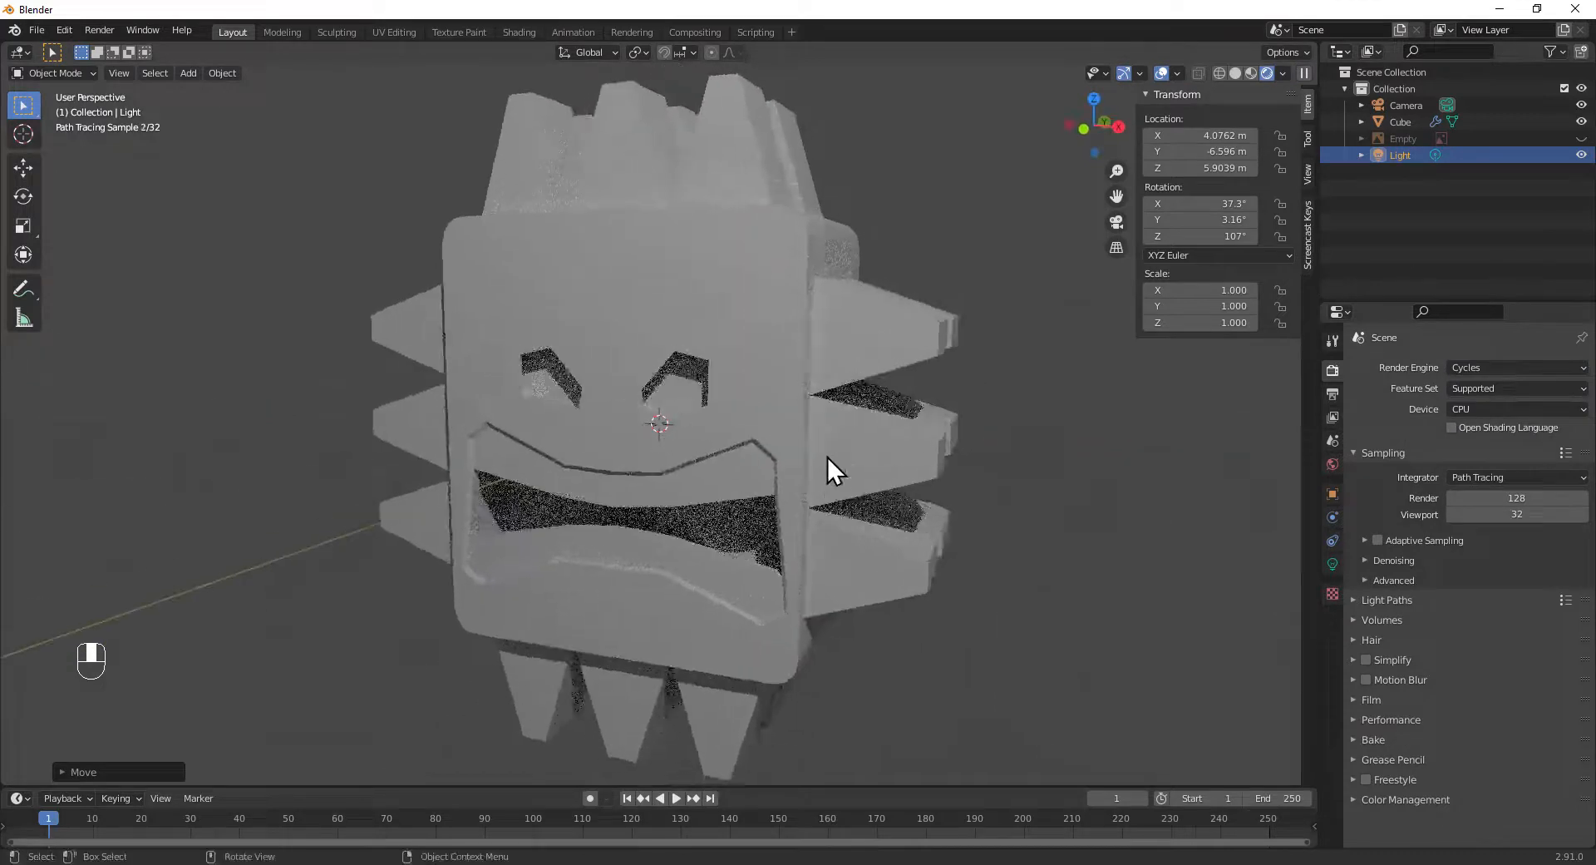
key("KP_1")
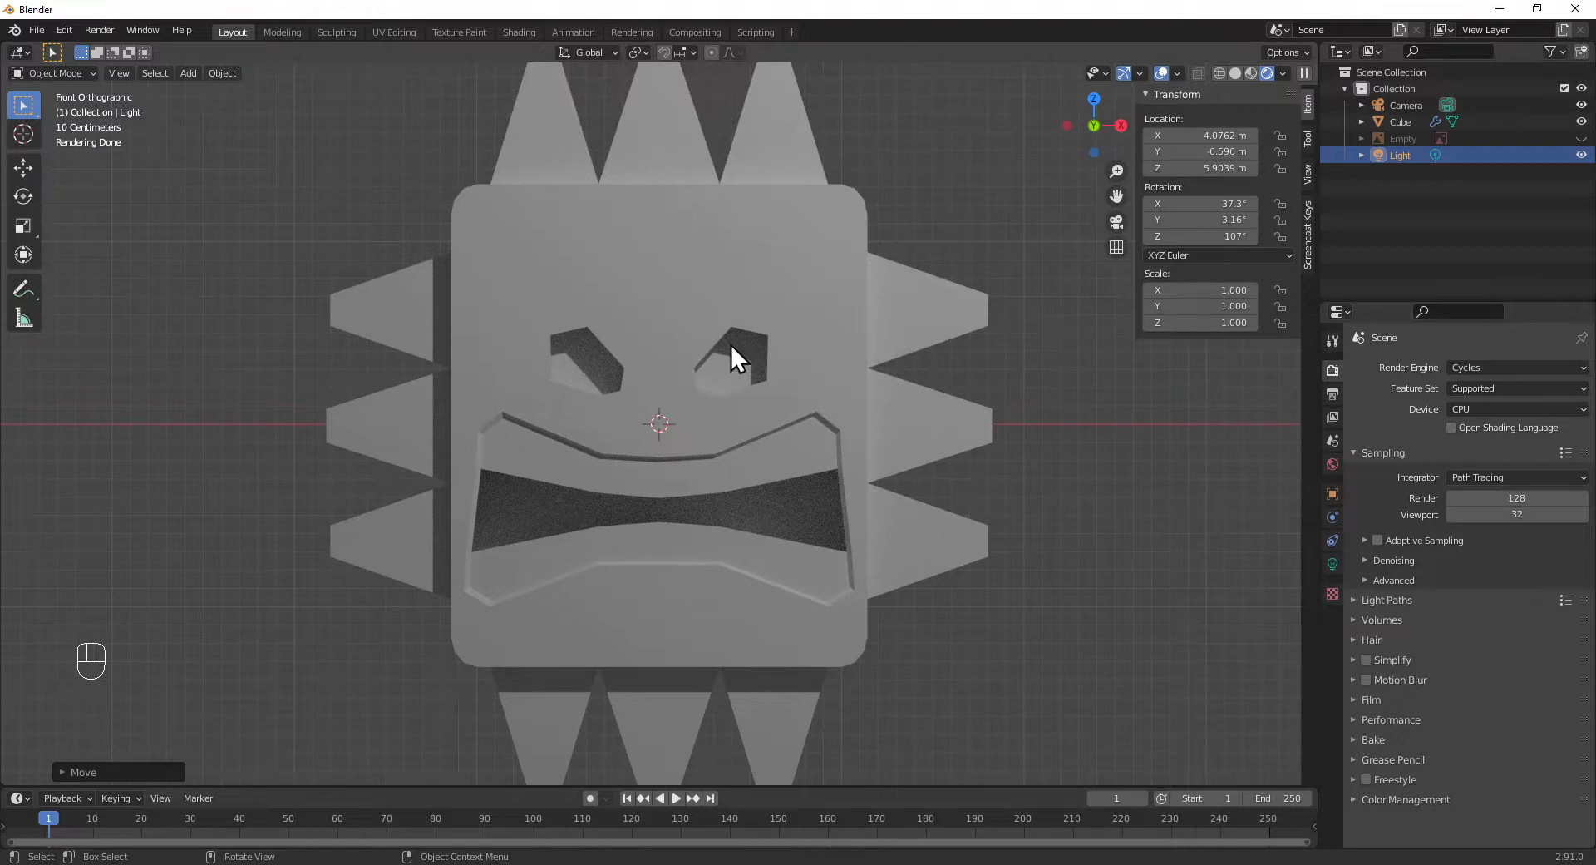
- Return to solid shading and reopen the cube mesh in Edit Mode, facing it in front view
left_click(1227, 73)
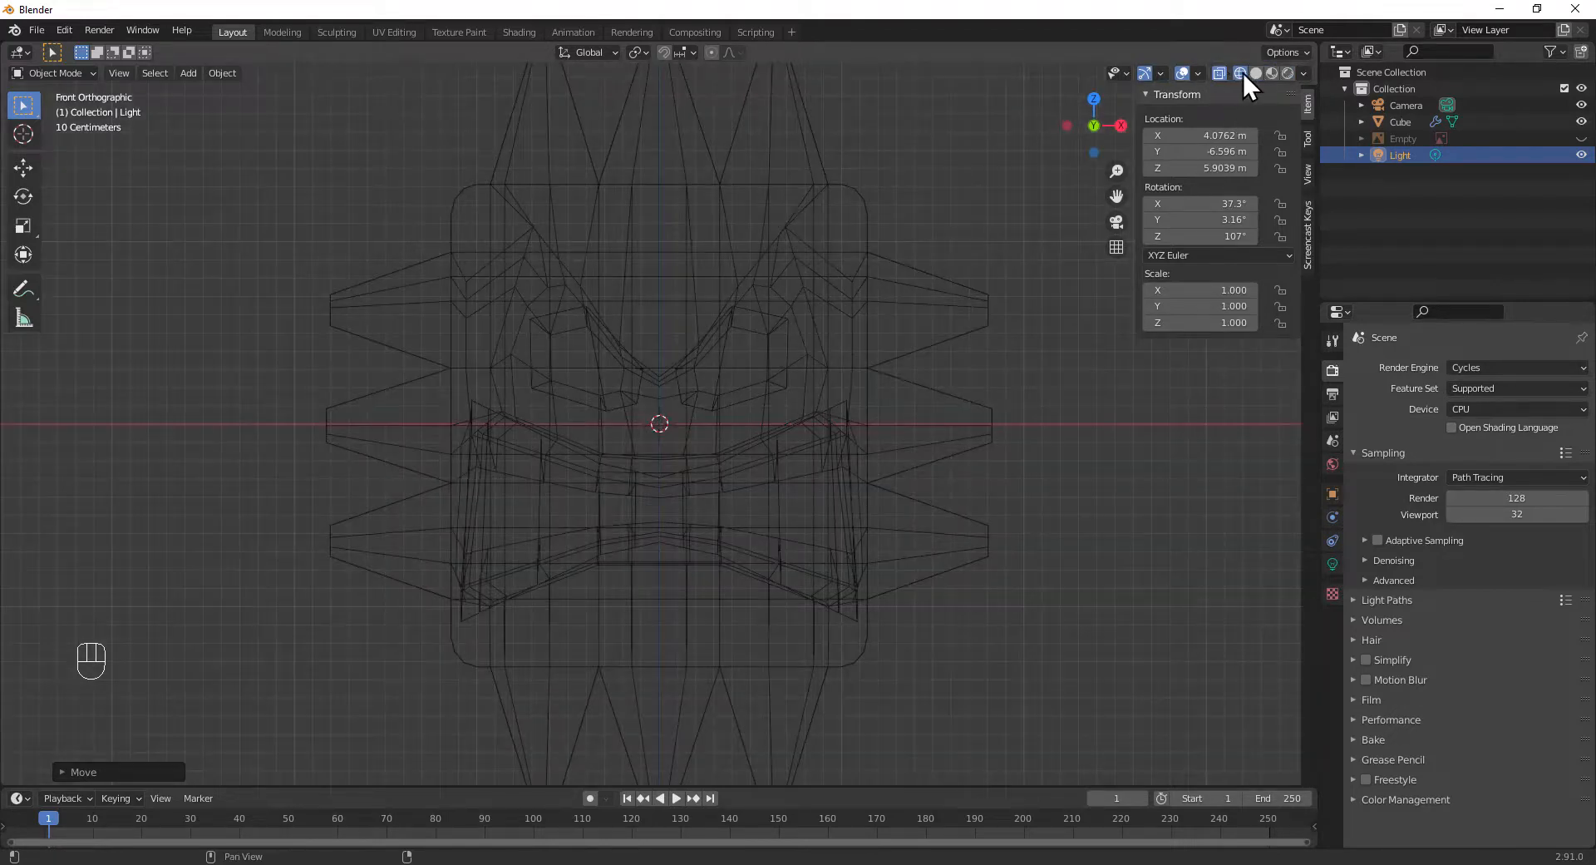
left_click(1256, 73)
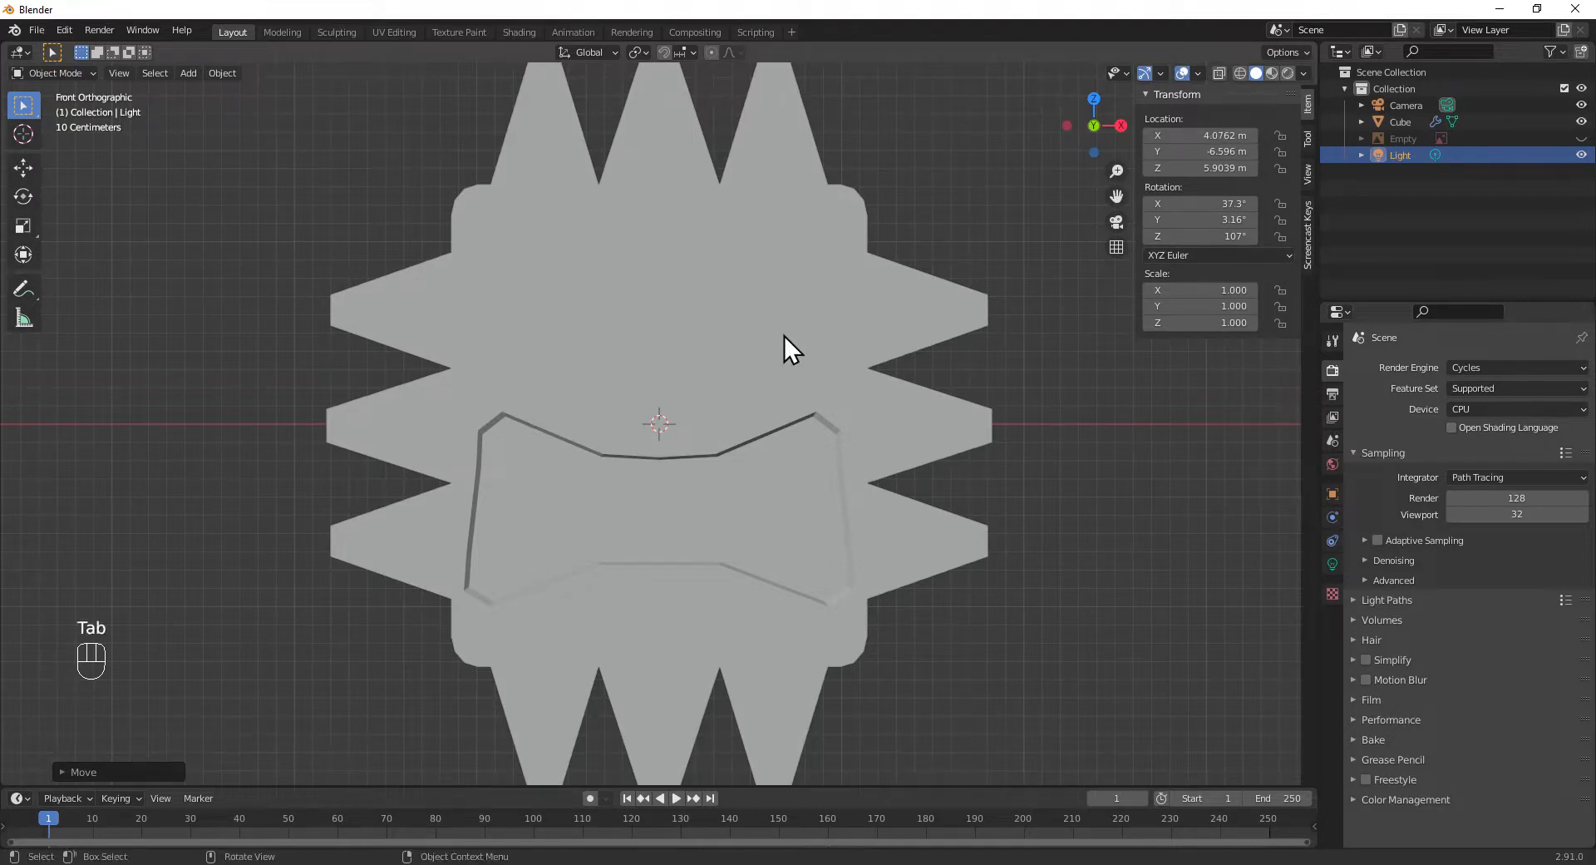
left_click(760, 258)
key("Tab")
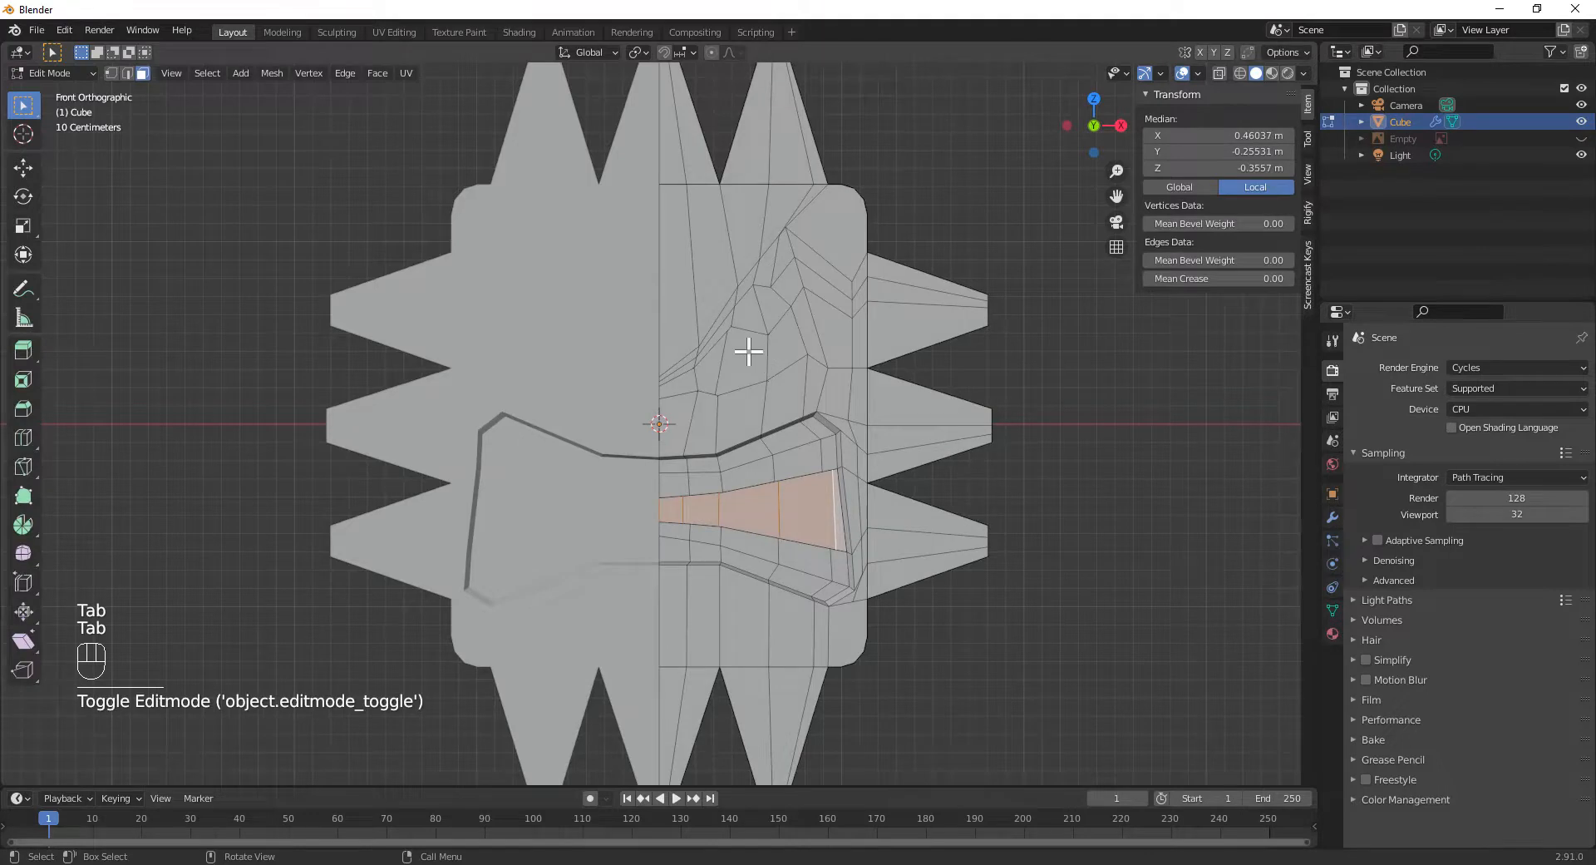
scroll(748, 352, "down", 2)
mouse_move(726, 370)
middle_mouse_down()
mouse_move(627, 377)
mouse_move(712, 374)
middle_mouse_up()
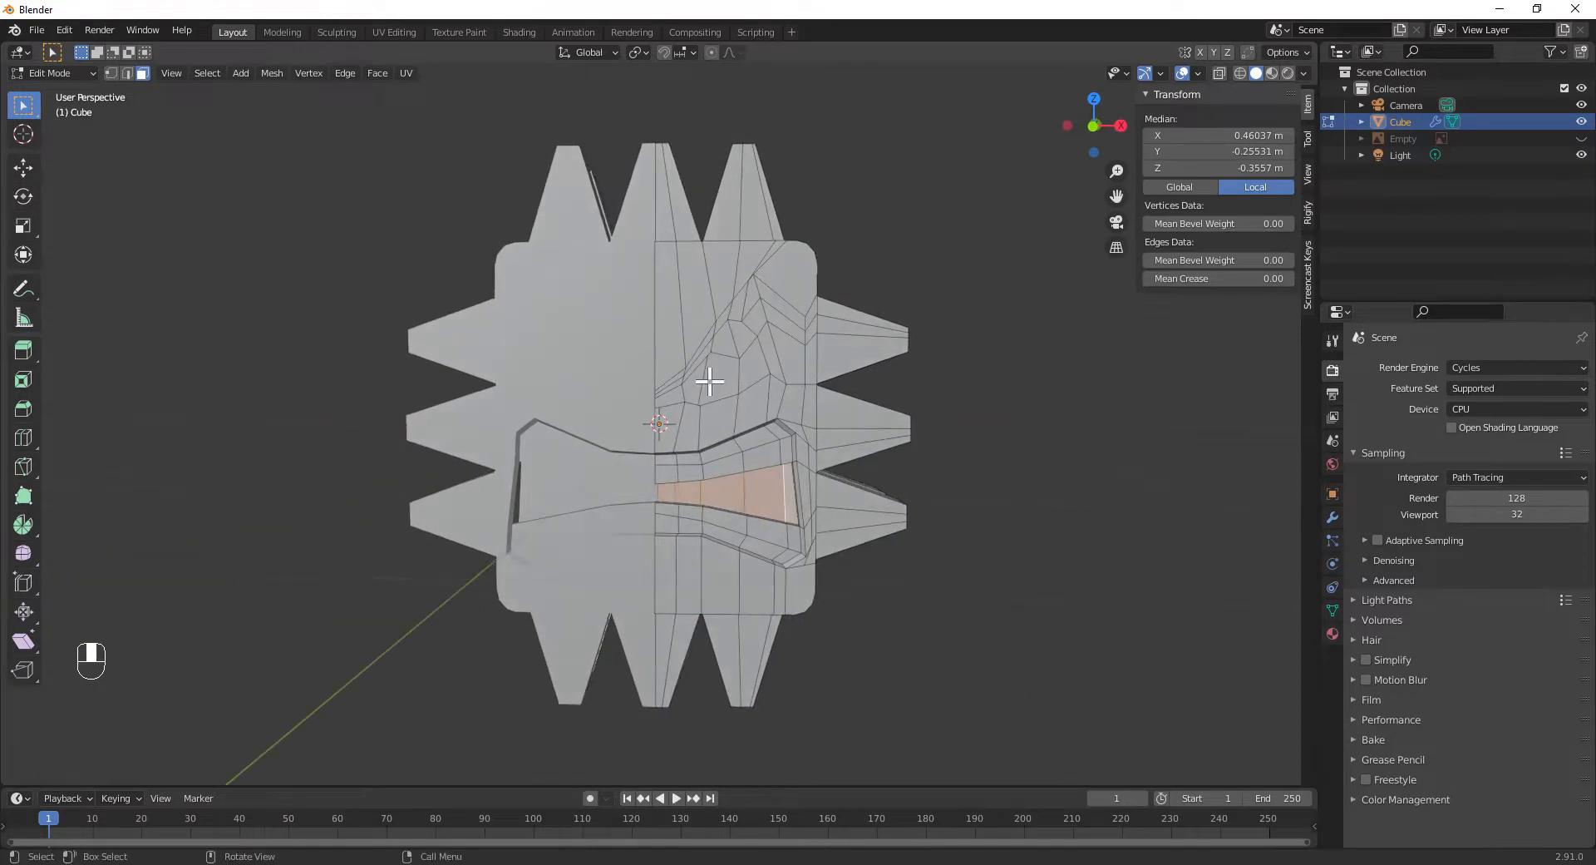
key("KP_1")
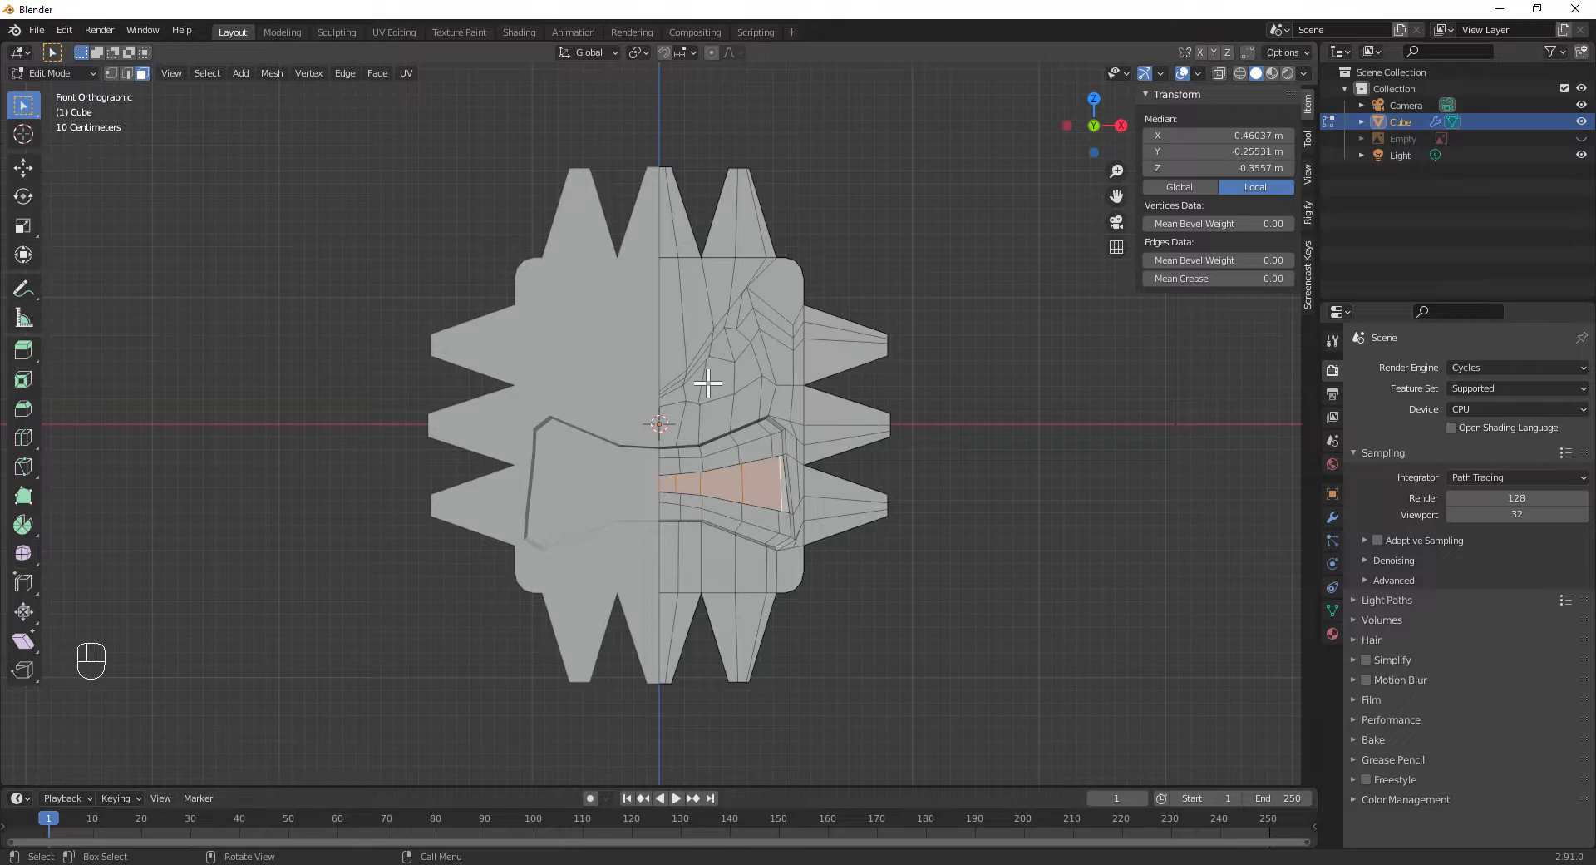
- Place the 3D cursor at the centre of the unmirrored eye socket and add a UV sphere there
right_click(707, 381)
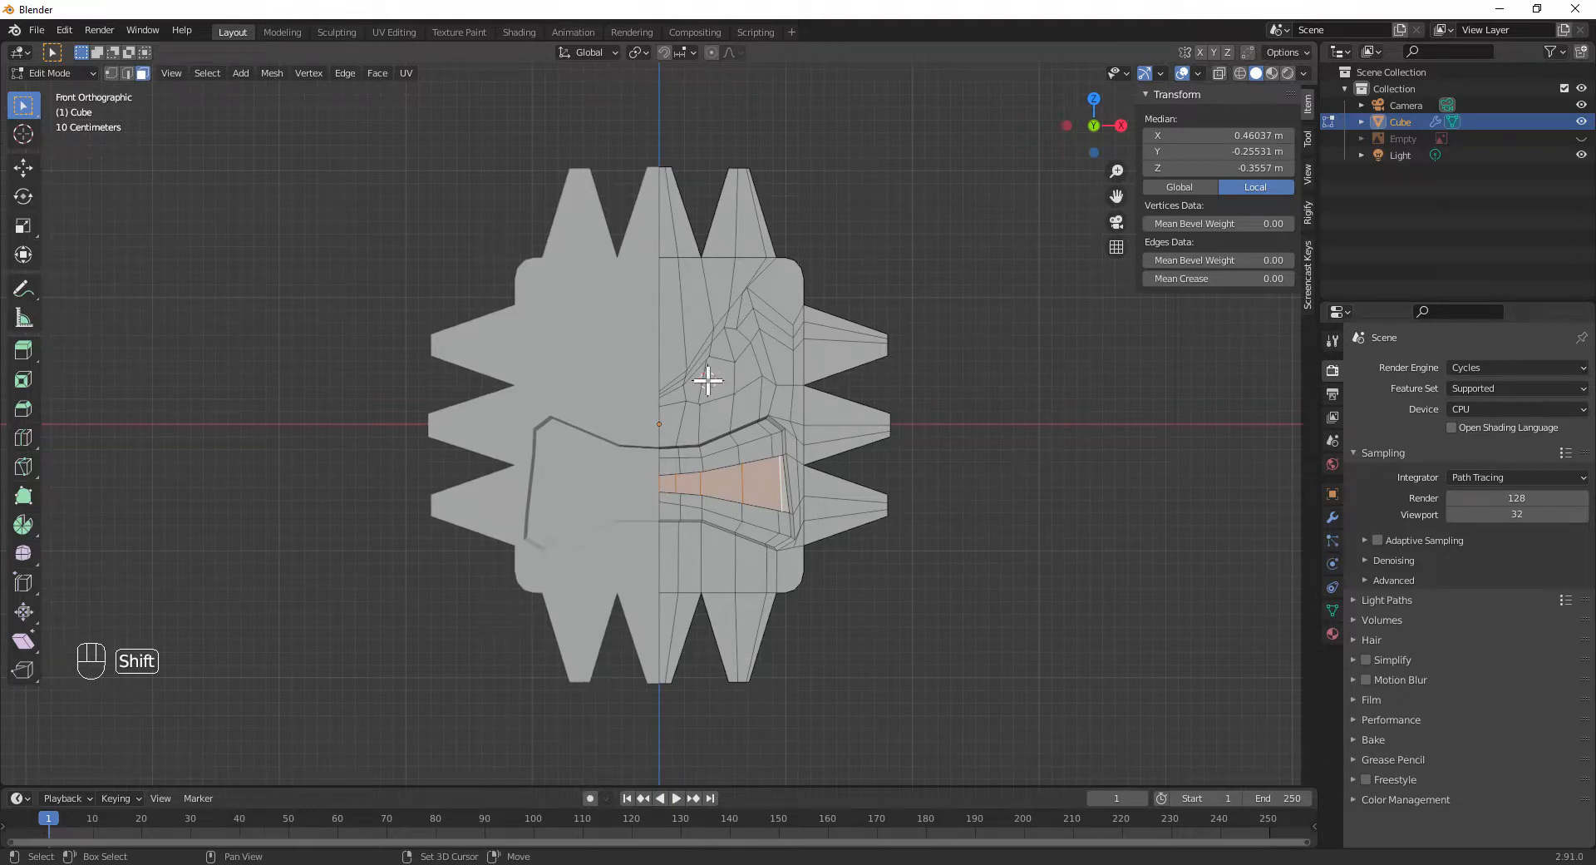
right_click(710, 381, "shift")
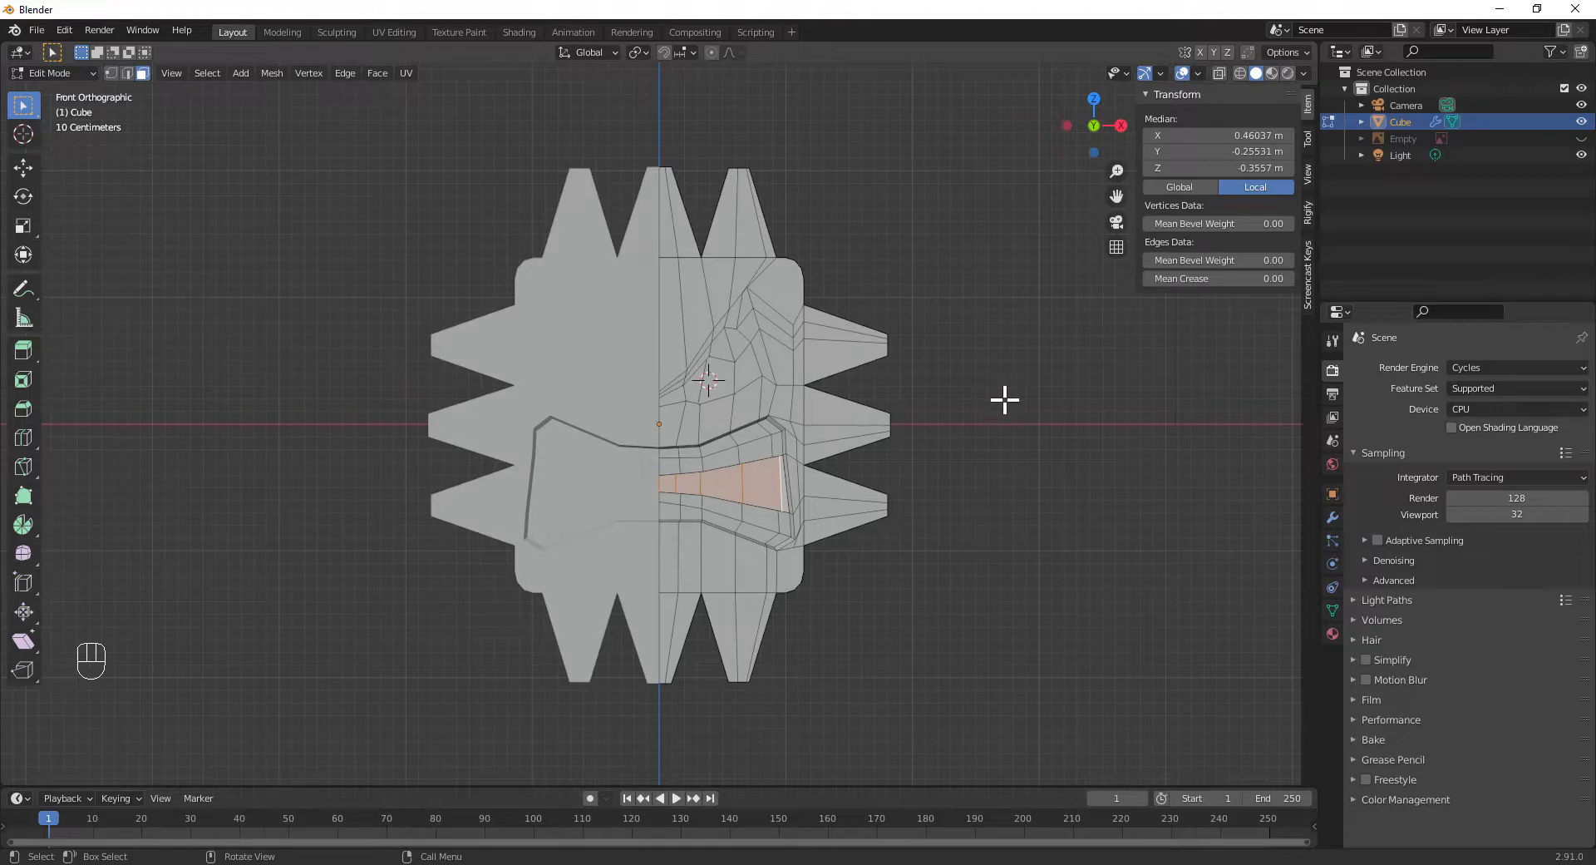
key("shift+a")
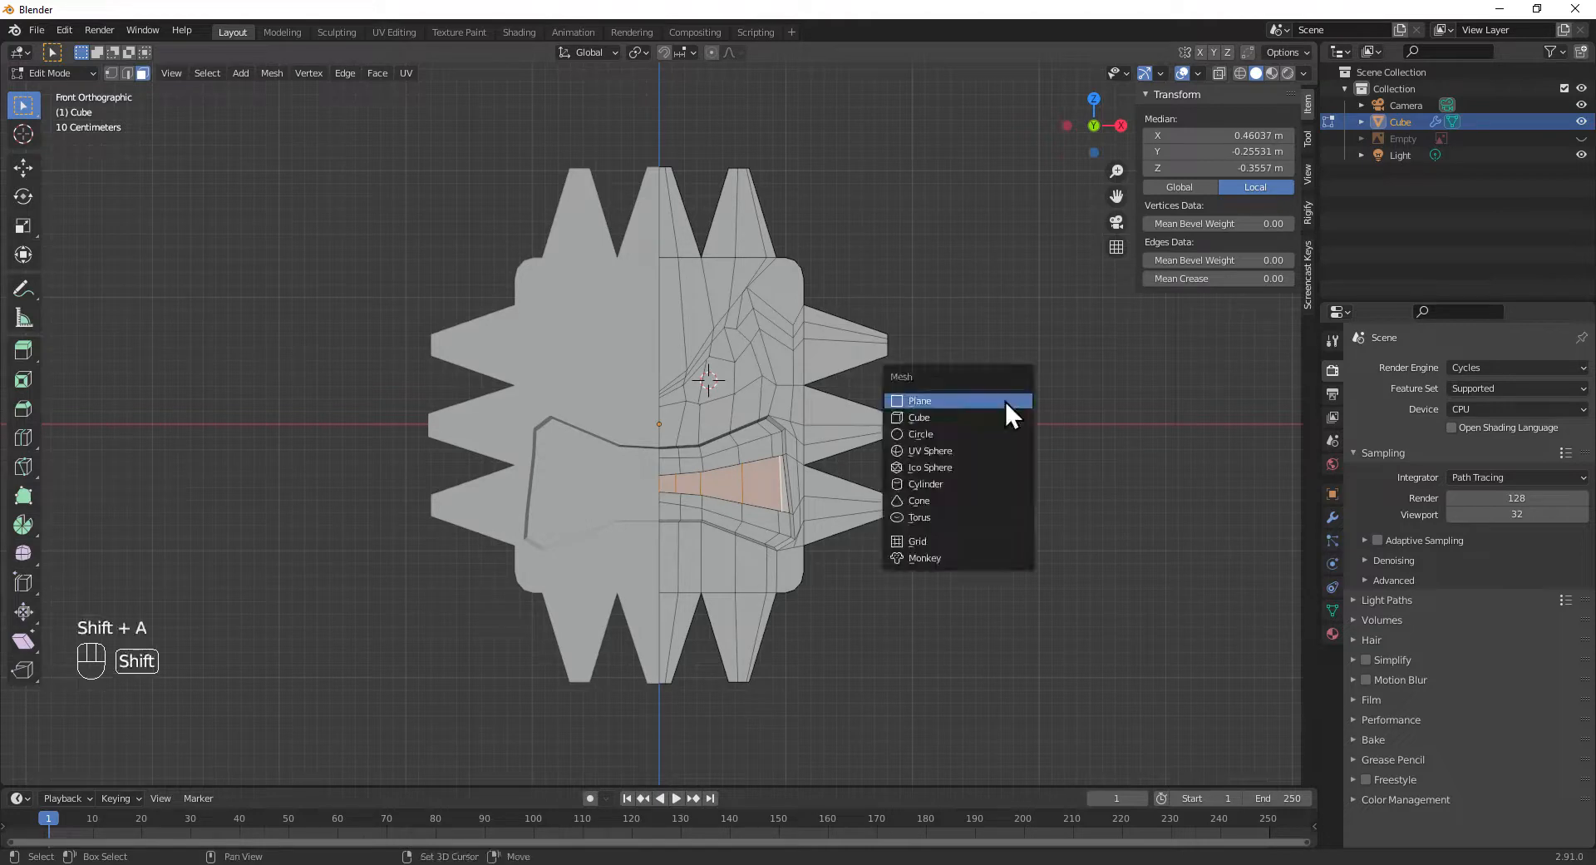
left_click(969, 451)
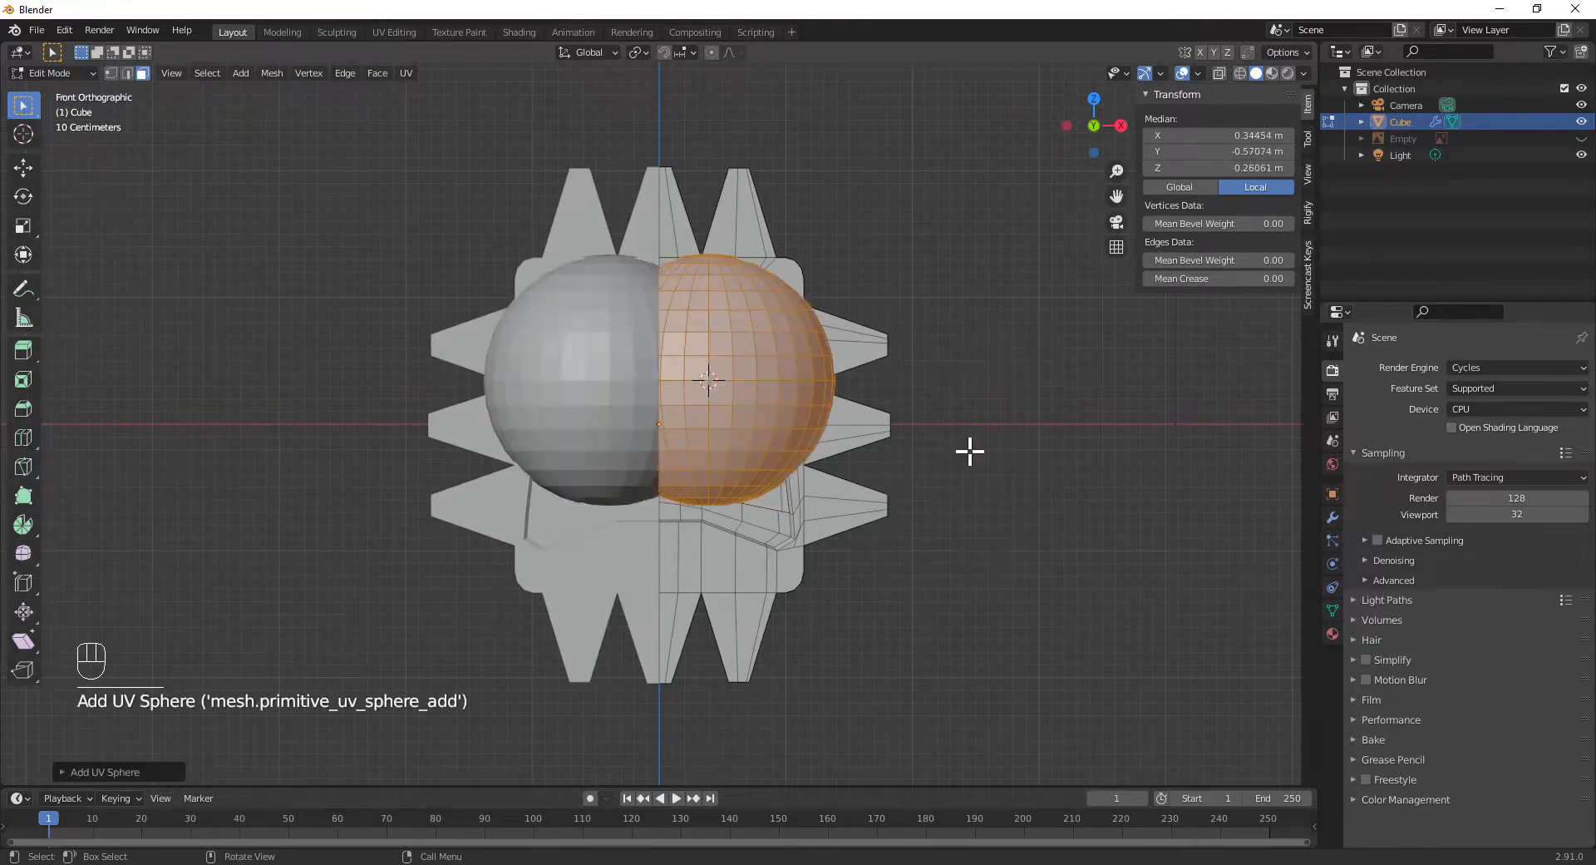
- Set the new UV sphere to 8 segments and 6 rings
left_click(113, 767)
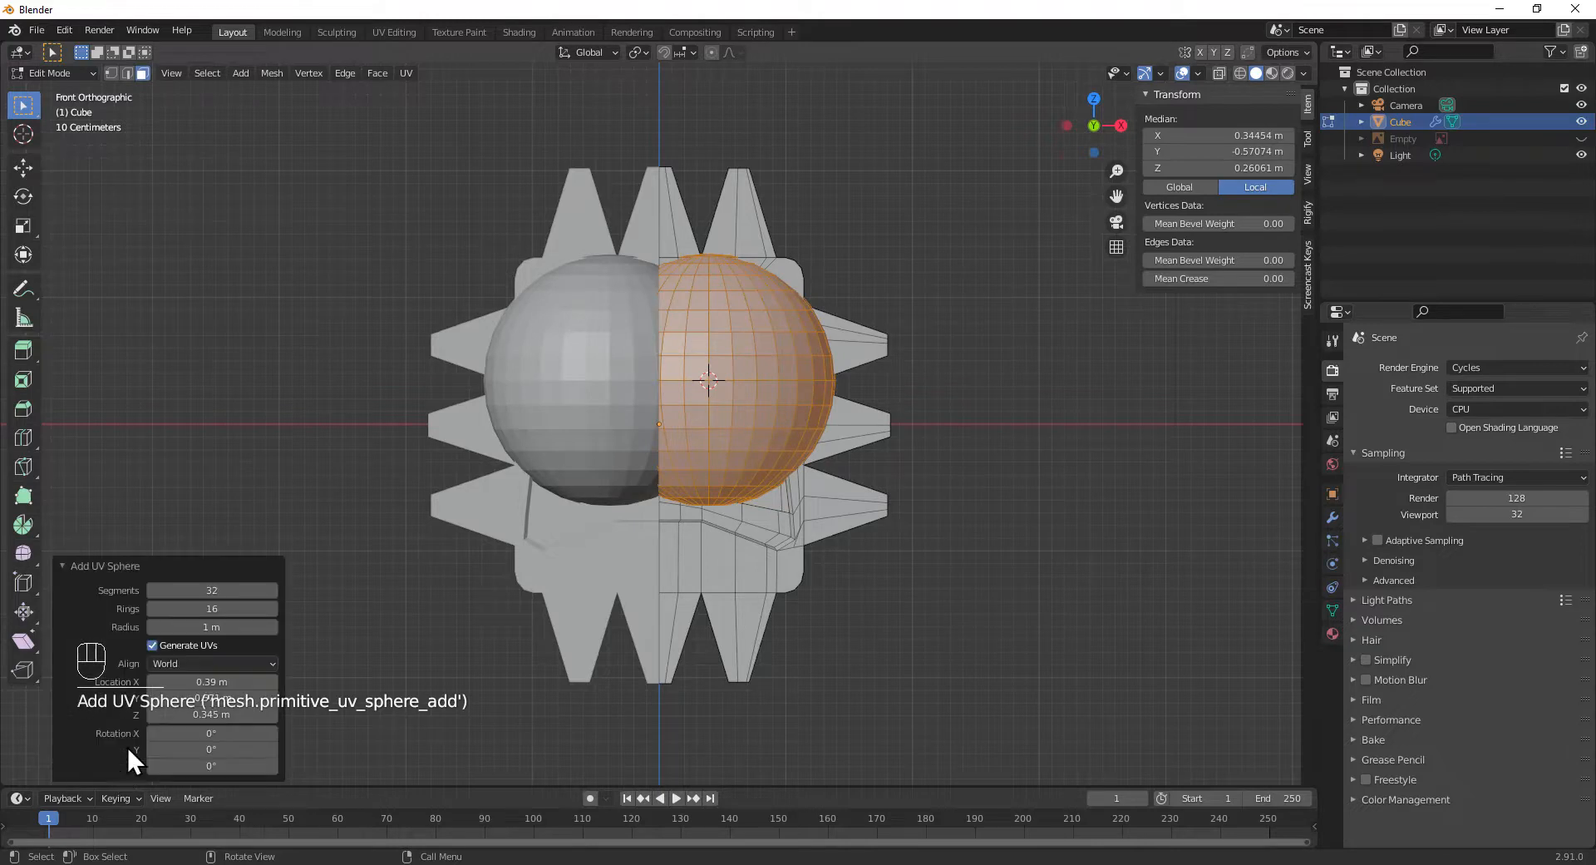
left_click(252, 590)
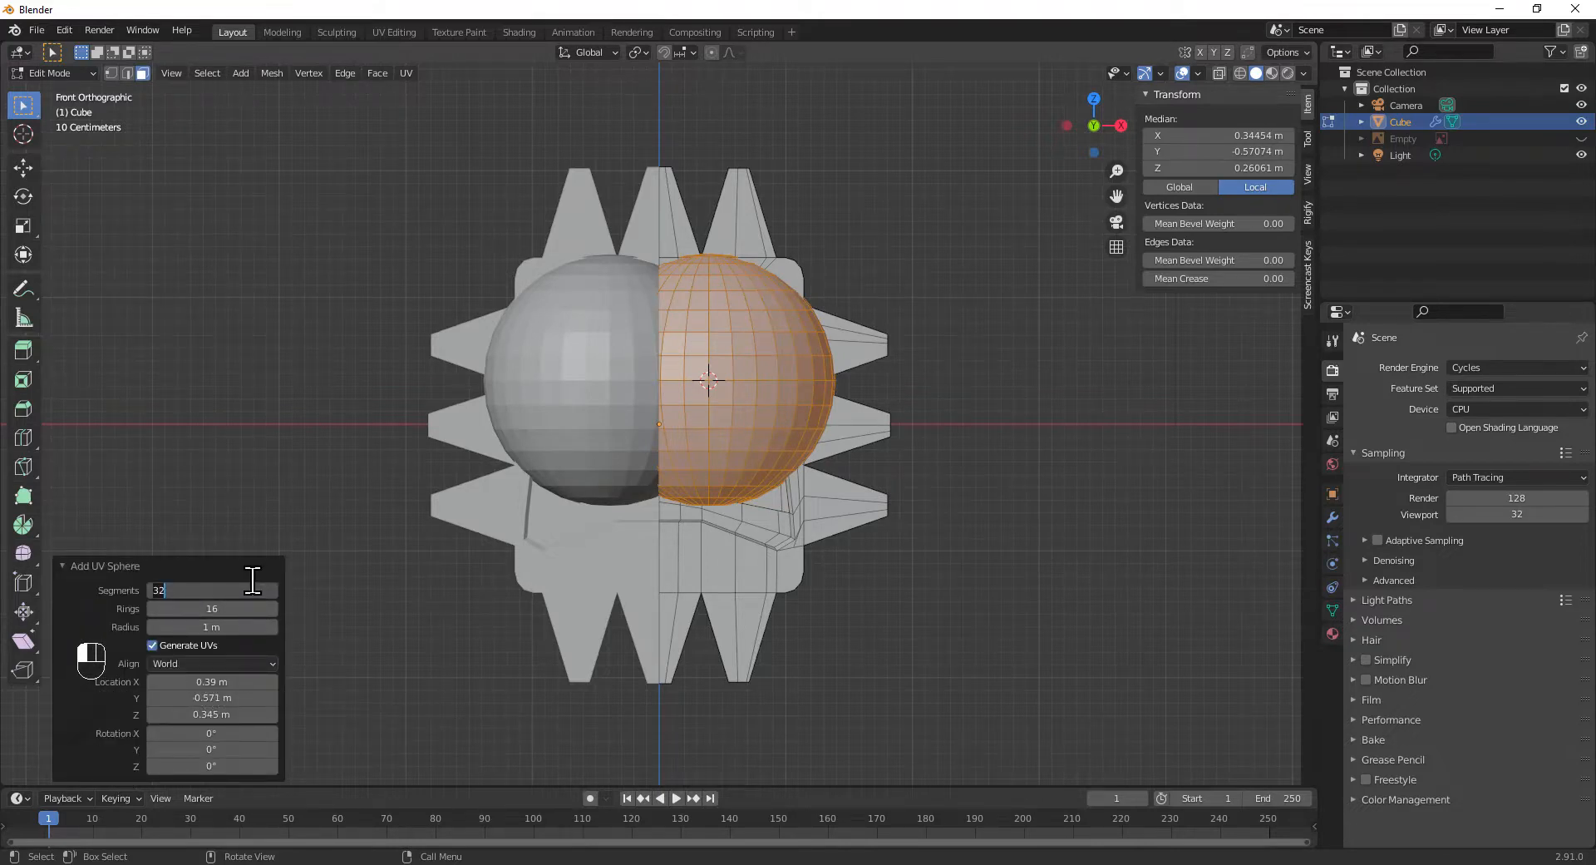
type("8")
key("Tab")
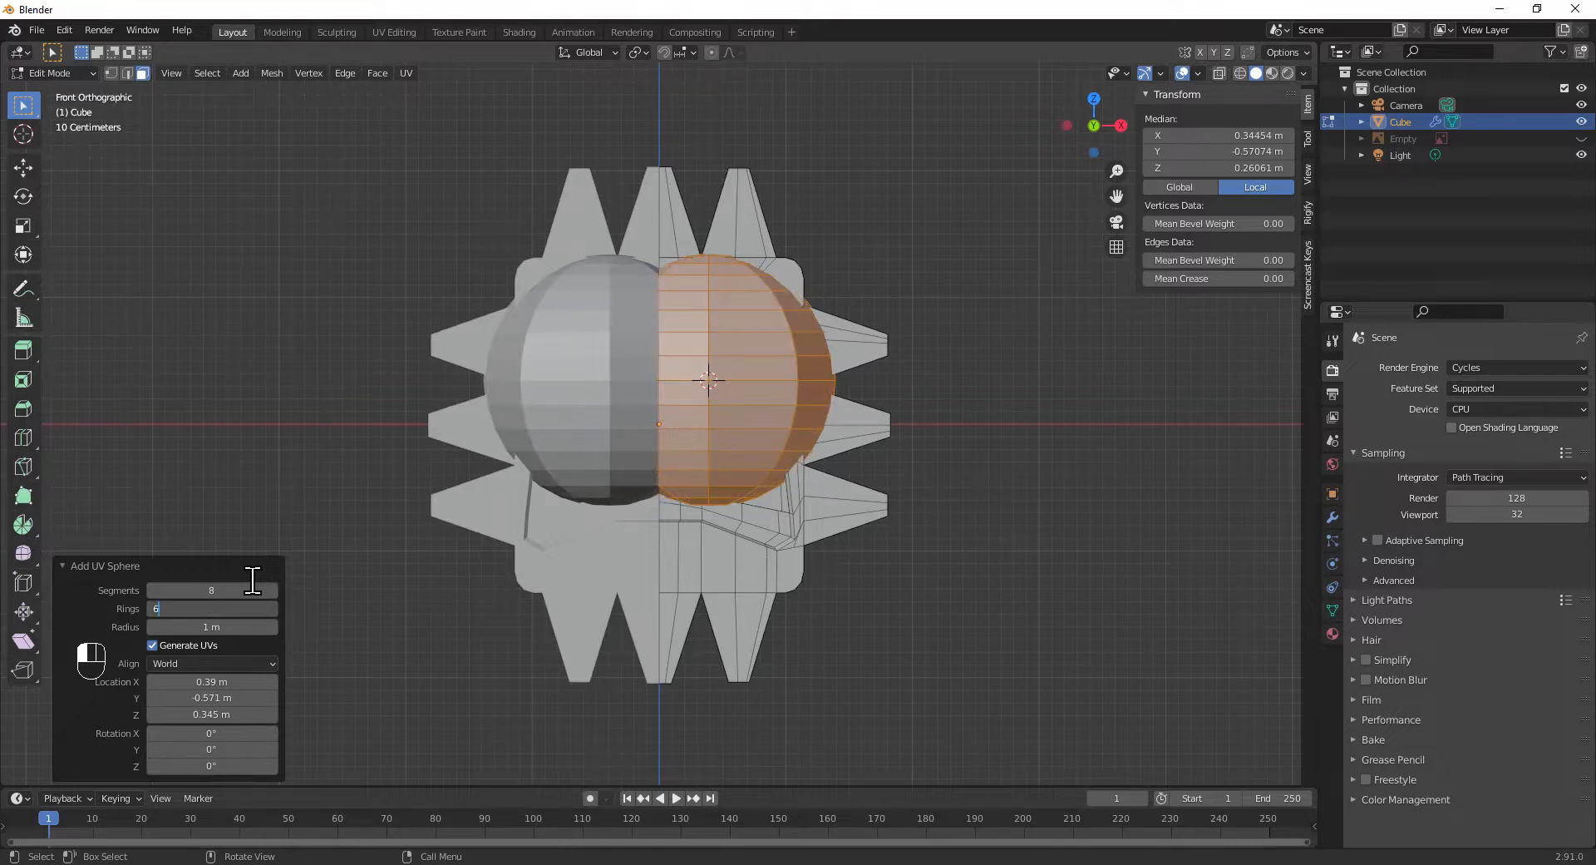
key("Tab")
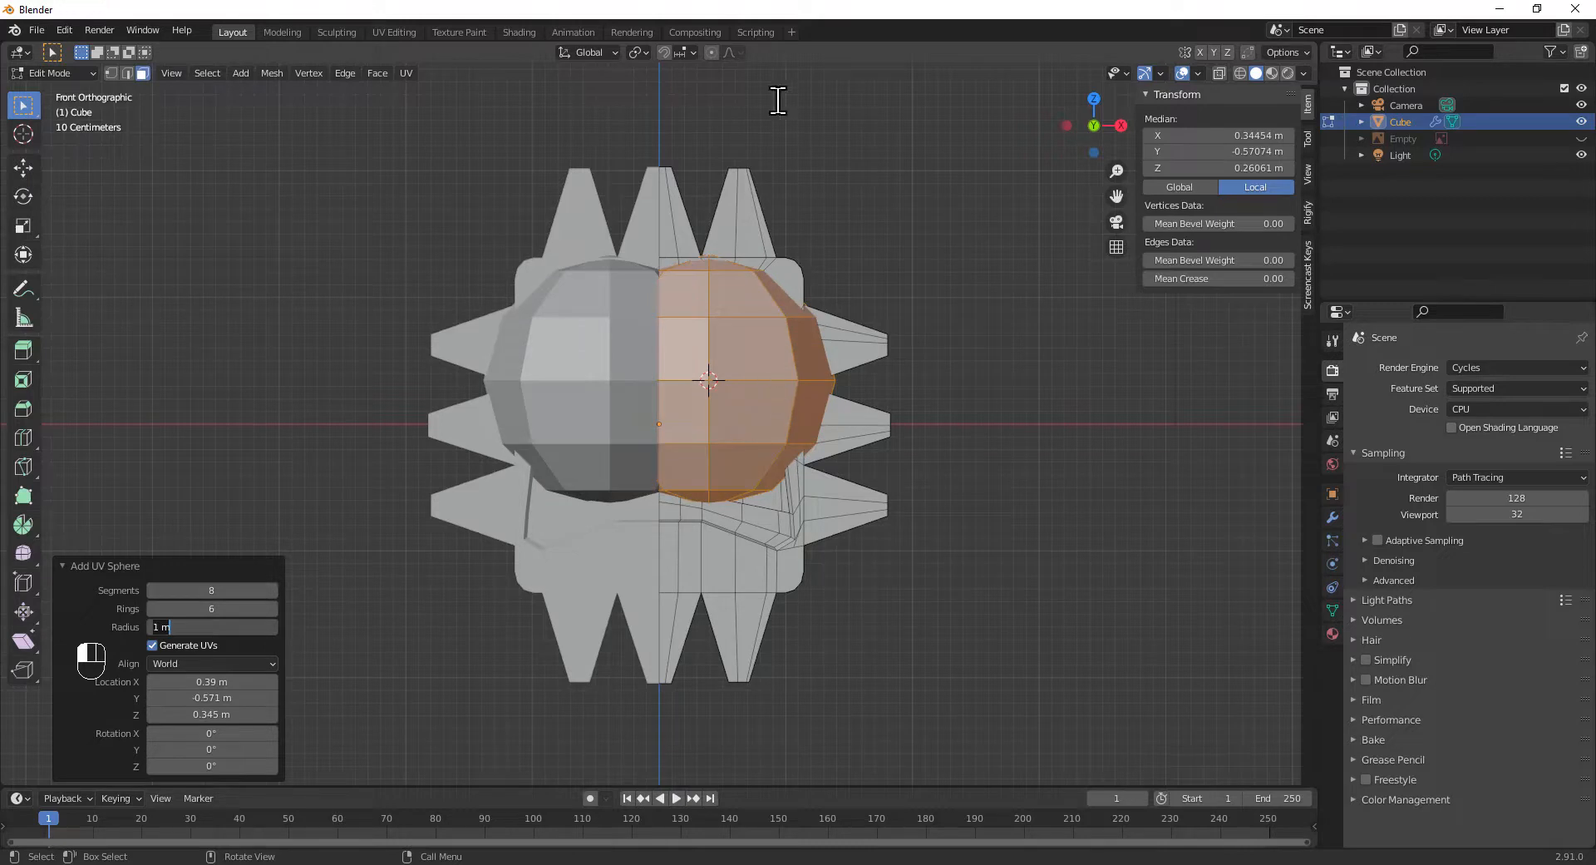
type("5ss")
key("BackSpace")
key("BackSpace")
left_click(562, 568)
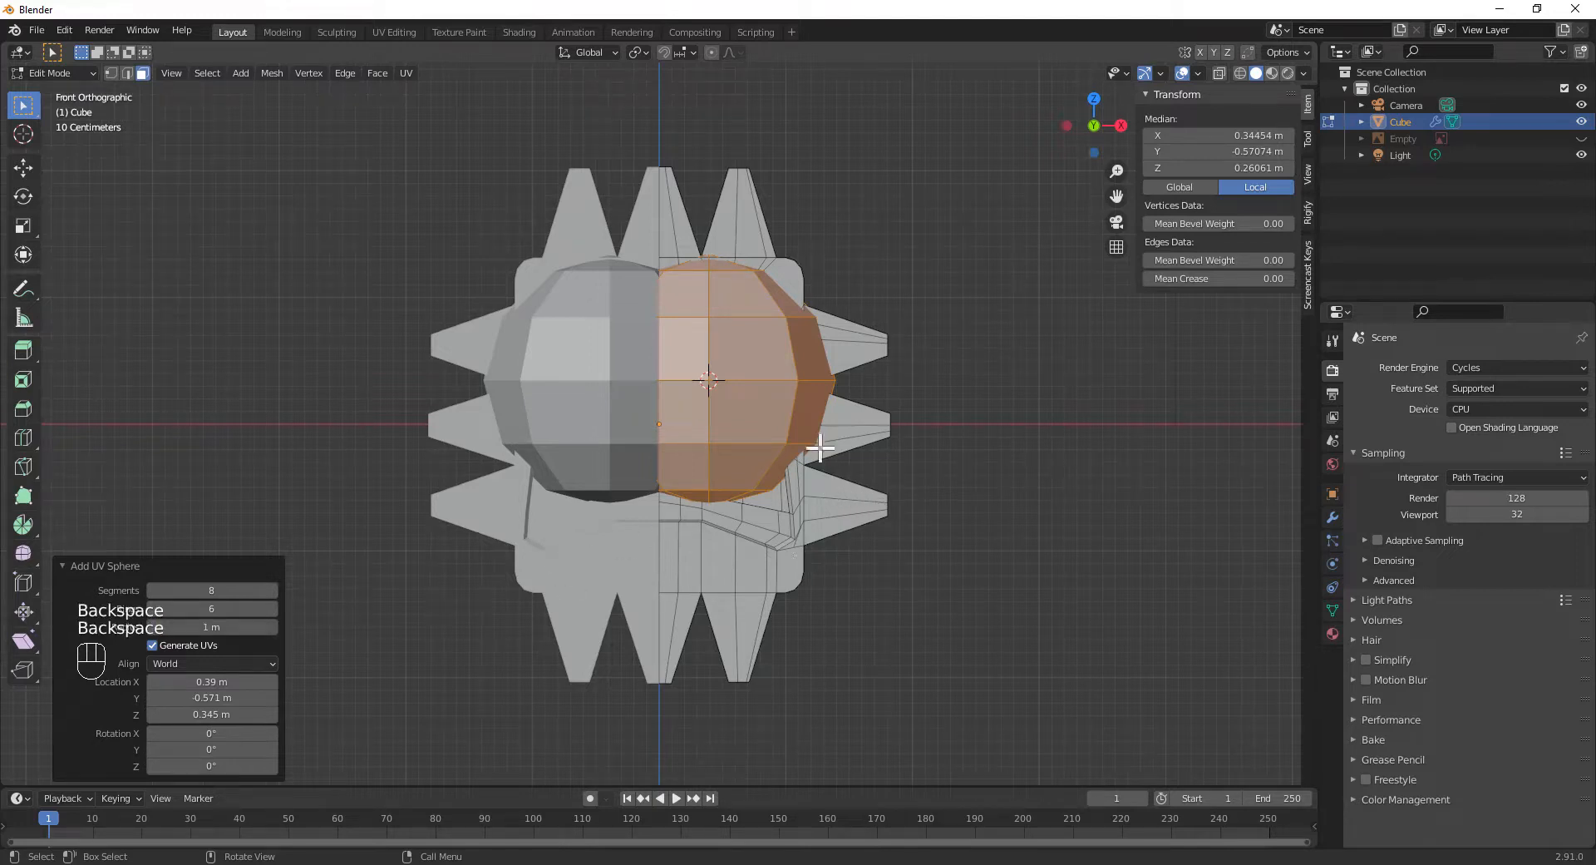
key("Return")
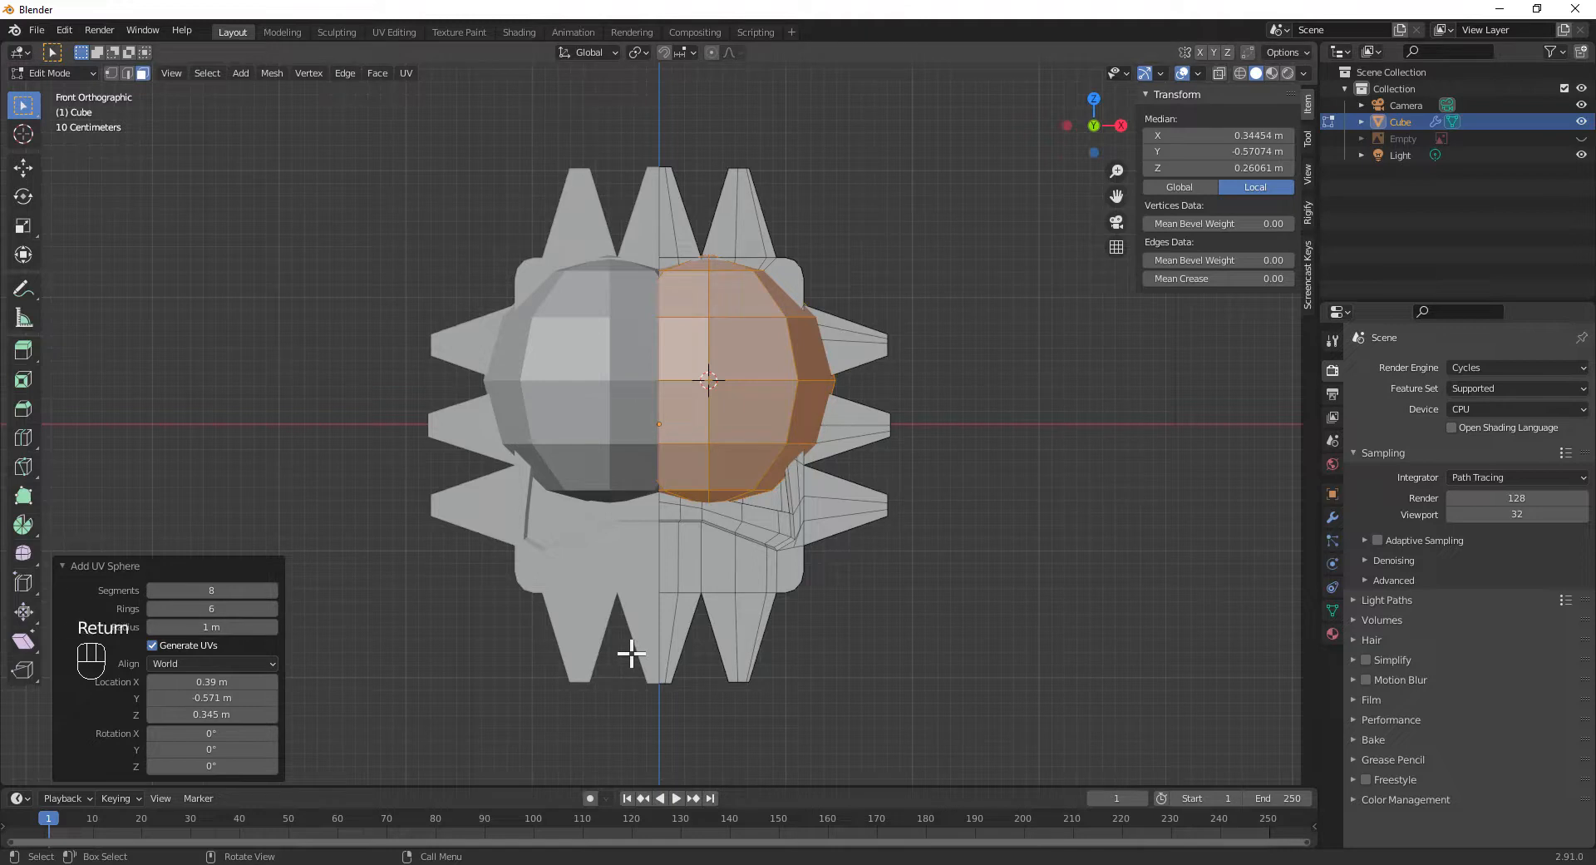
left_click(61, 566)
- Disable Clipping on the Mirror modifier and scale the sphere down to fit the eye socket
key("s")
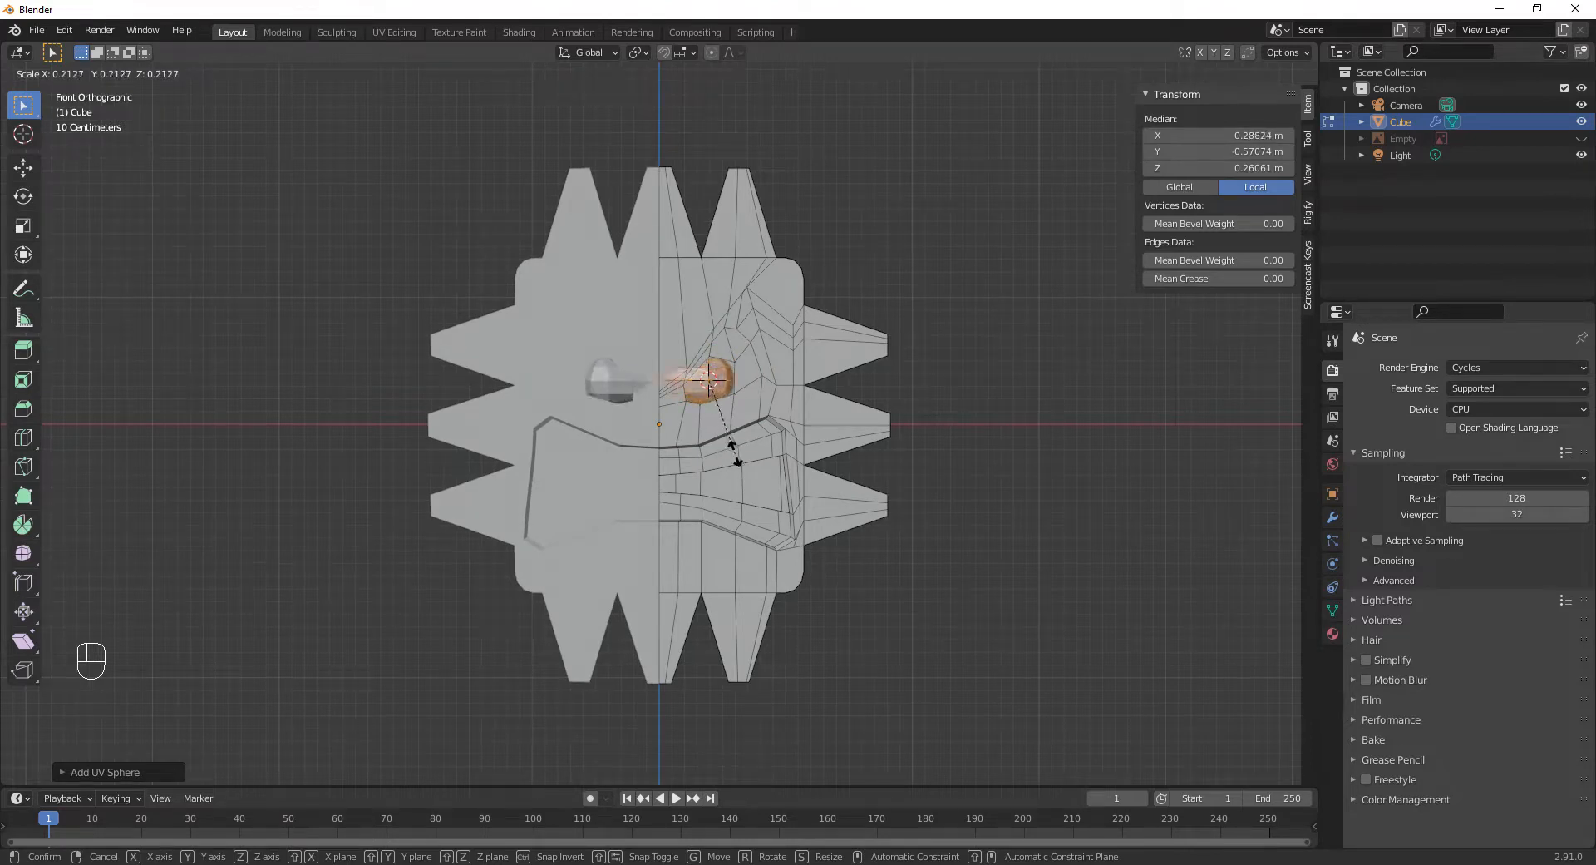
left_click(1102, 527)
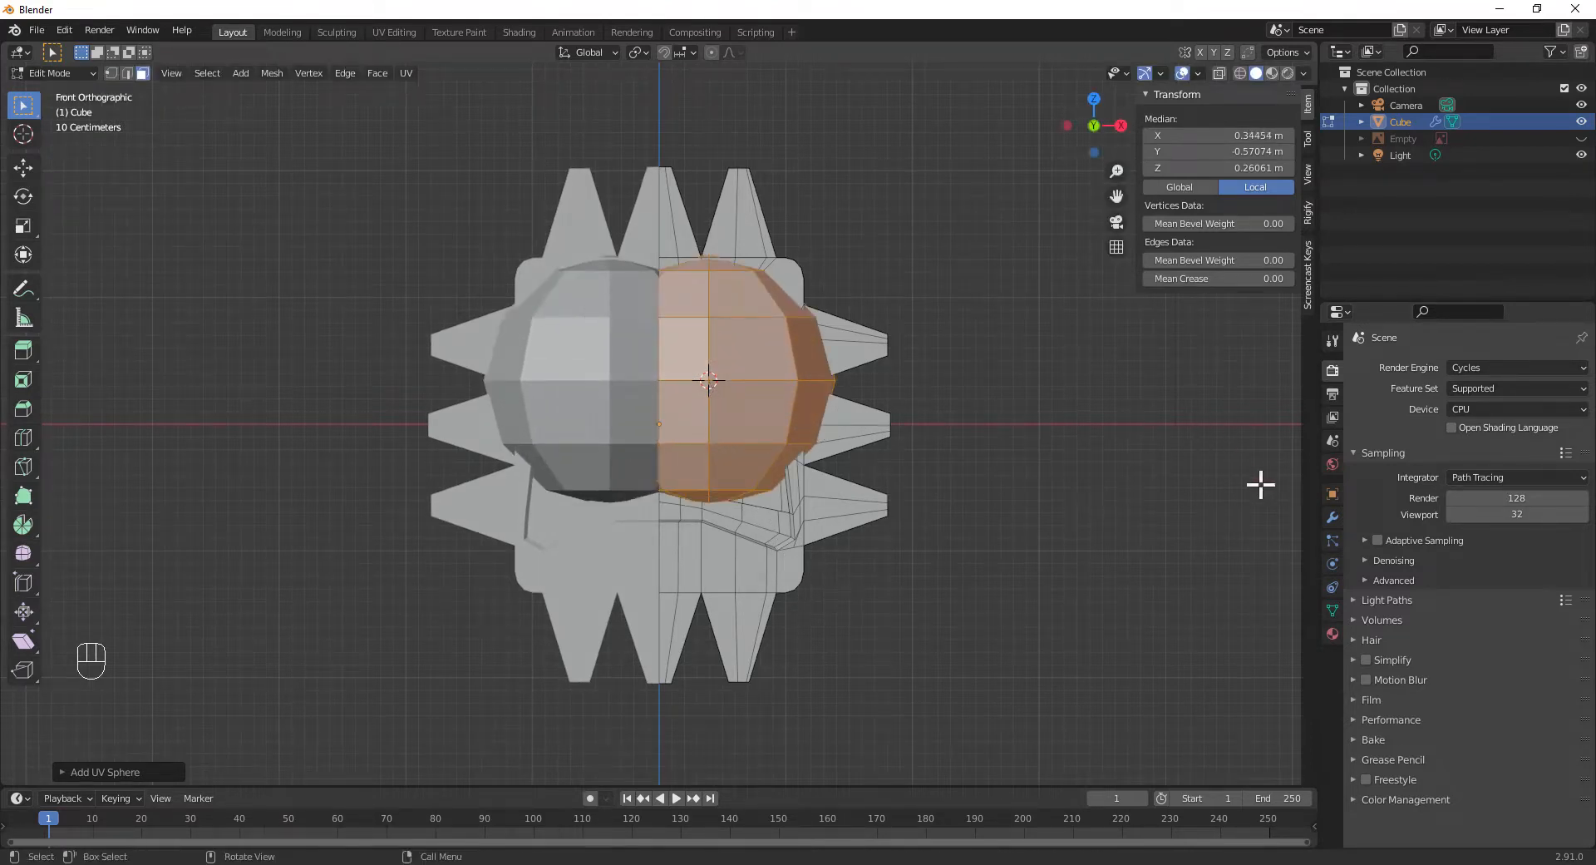
left_click(1333, 517)
left_click(1446, 500)
key("s")
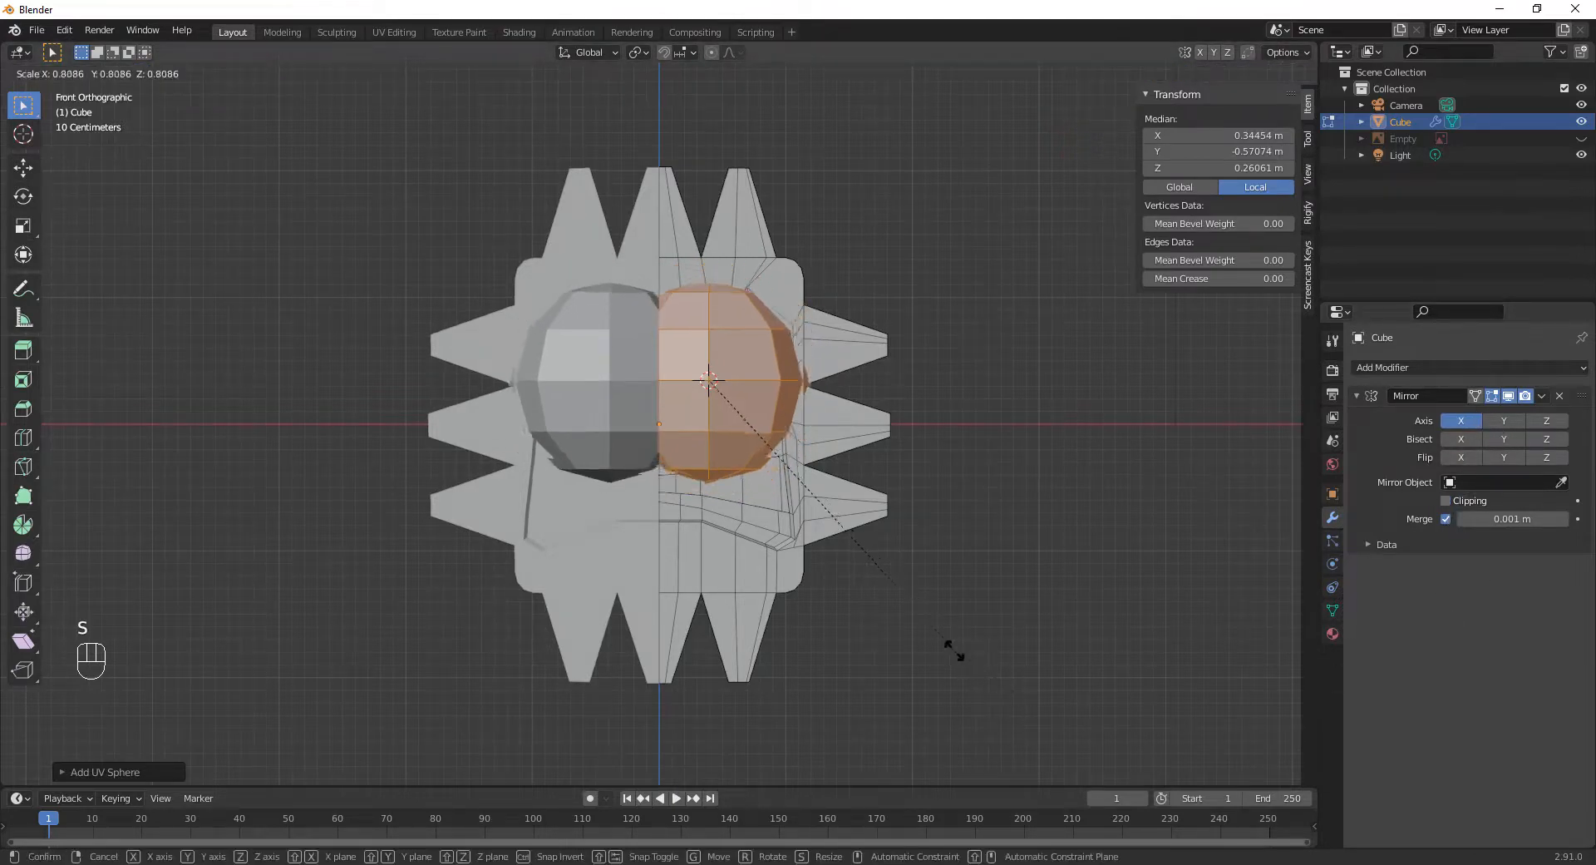
left_click(794, 451)
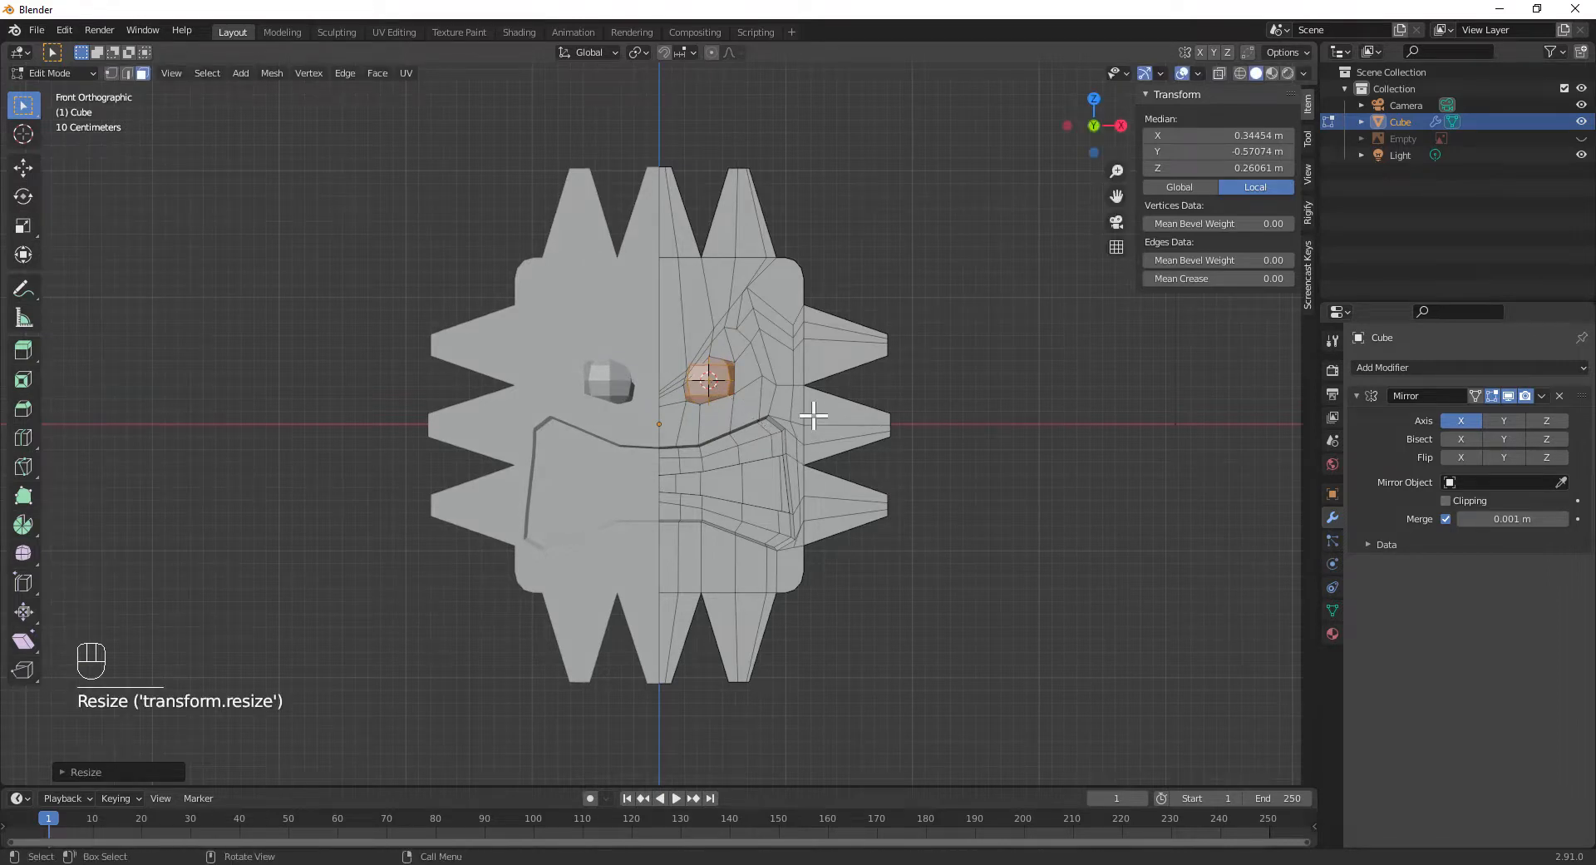
- In edge selection mode, select the edge loops around the outer rim of the block's front face
middle_click_drag(831, 402, 940, 507)
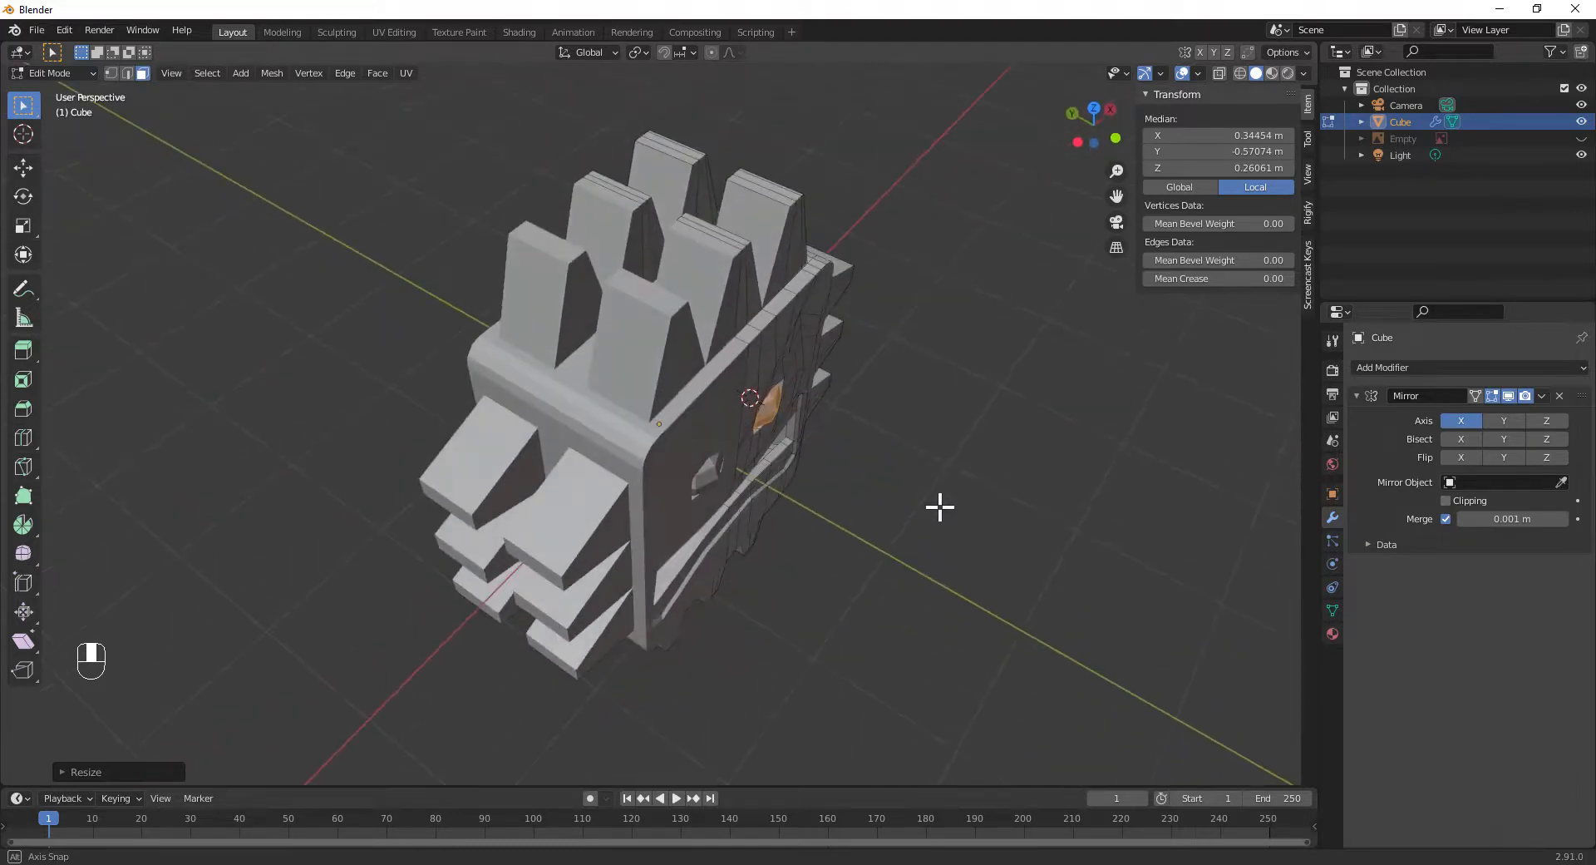
left_click(776, 307, "alt")
left_click(128, 73)
left_click(789, 311, "alt")
left_click(779, 307, "alt")
middle_click_drag(824, 385, 613, 292)
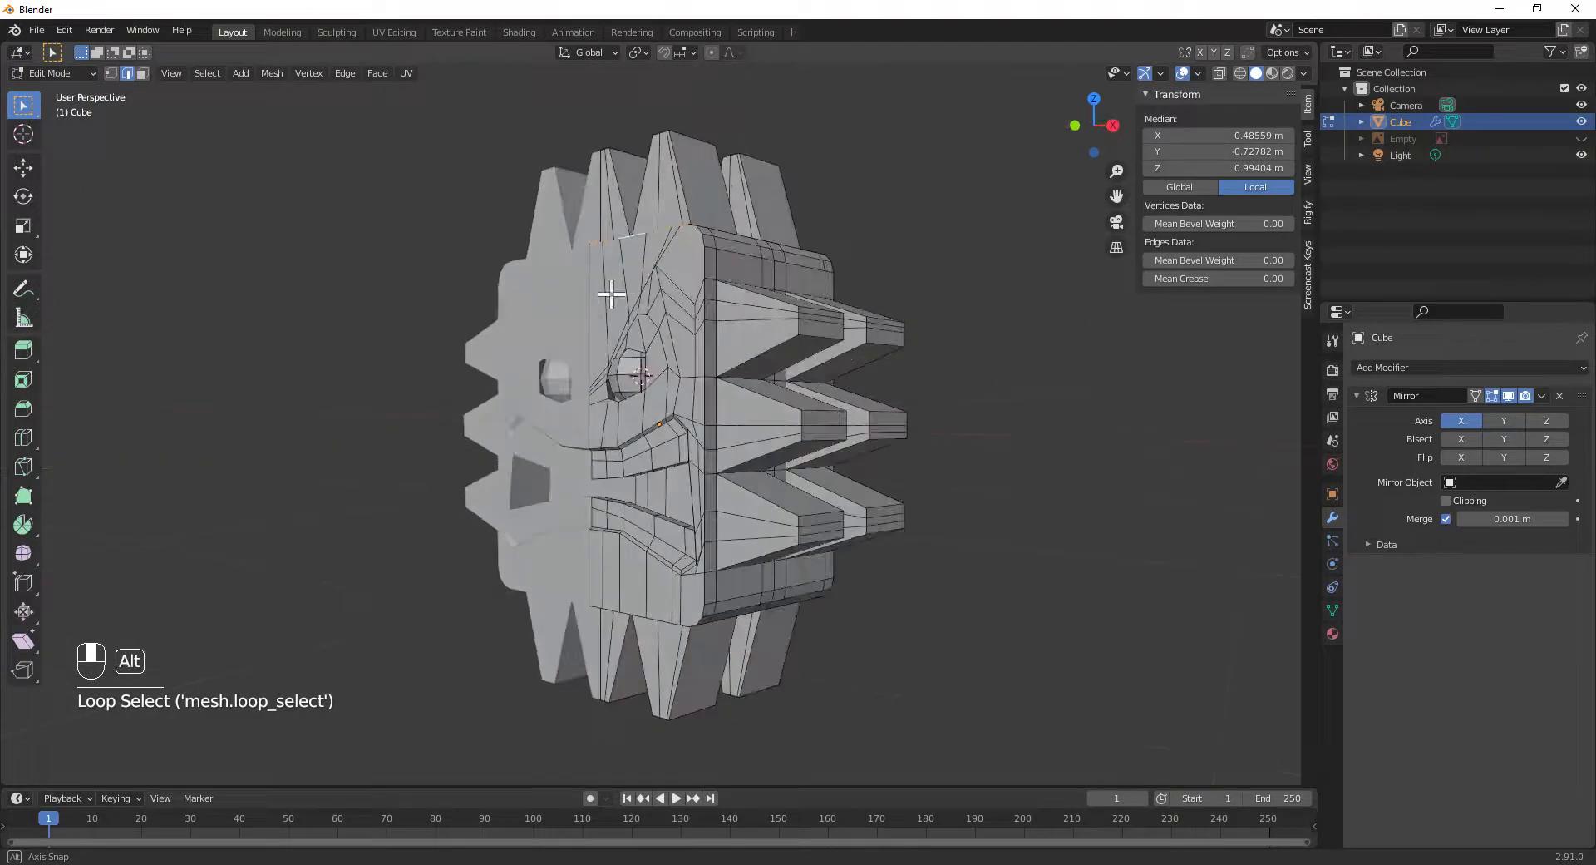
left_click(699, 226, "alt+shift")
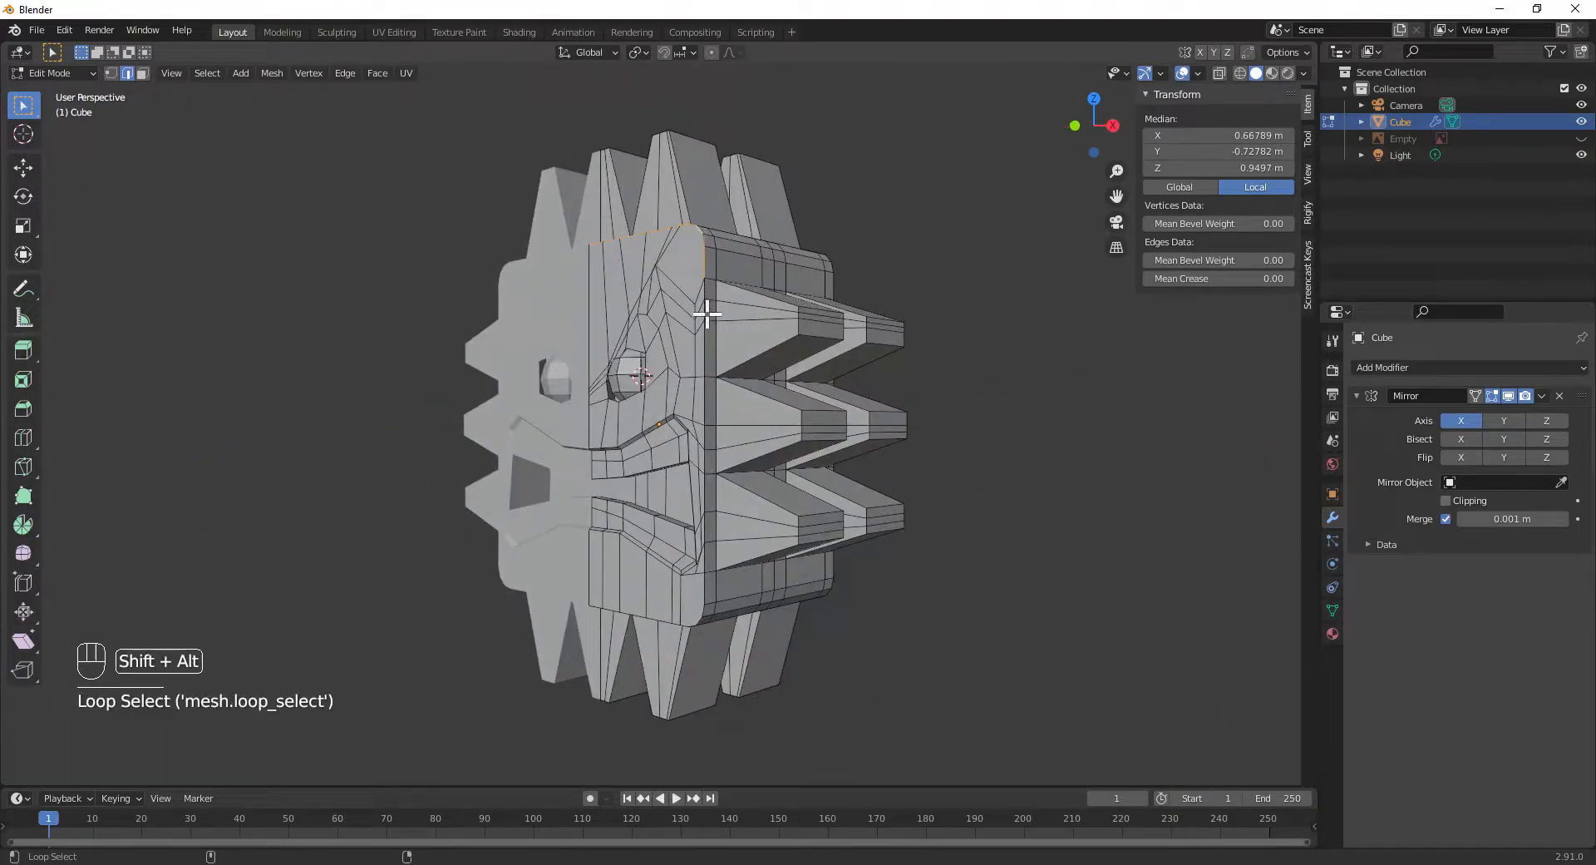
left_click(705, 349, "alt+shift")
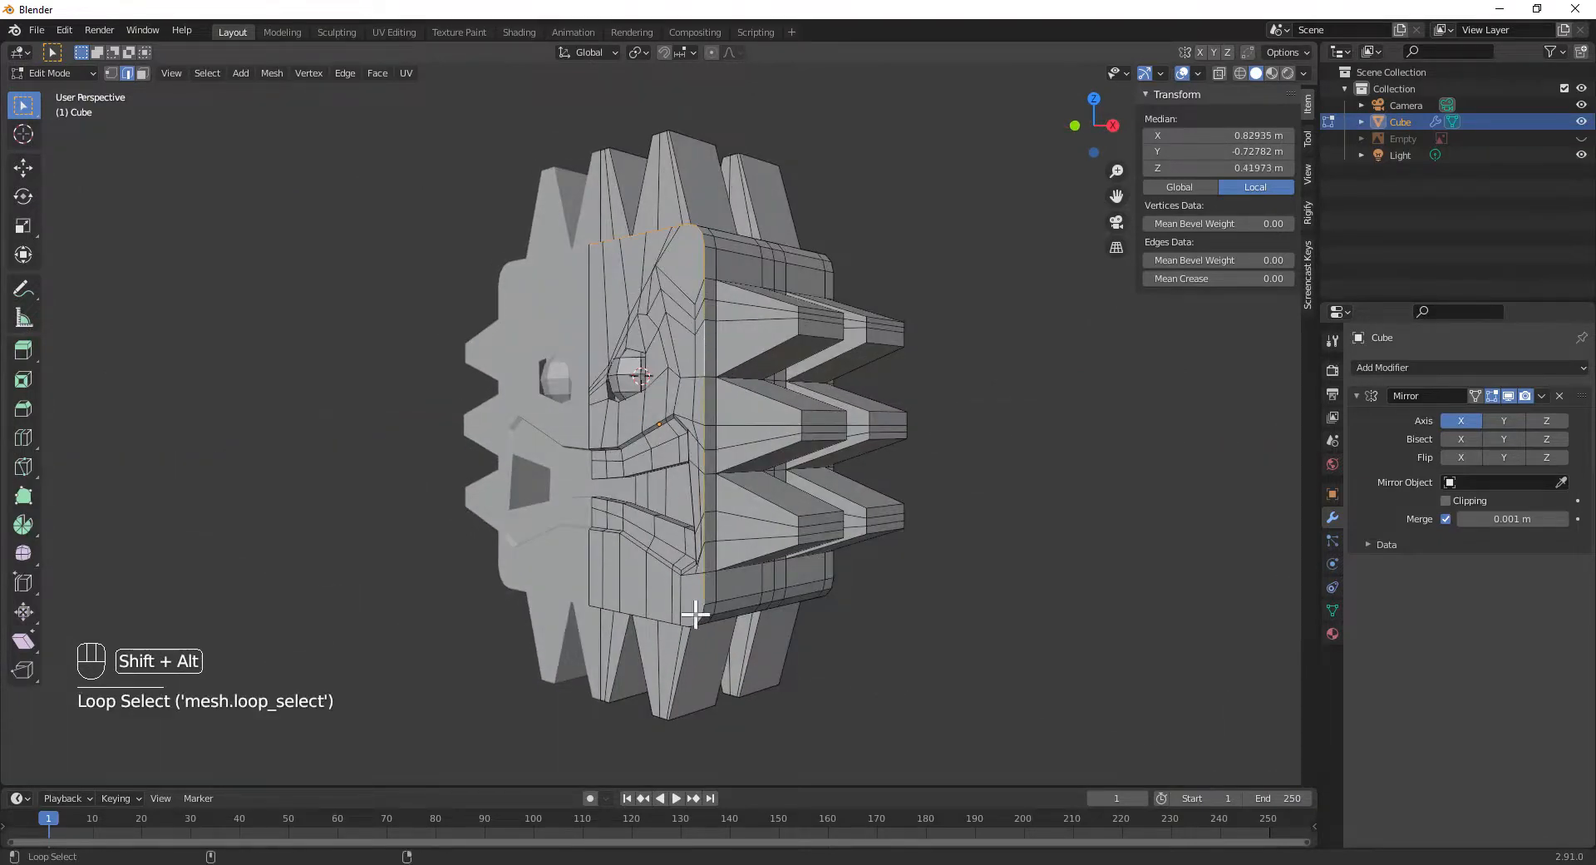
left_click(700, 616, "alt+shift")
- Extend the selection with the edge loops around the outer rim of the block's back face
middle_click_drag(715, 609, 646, 527)
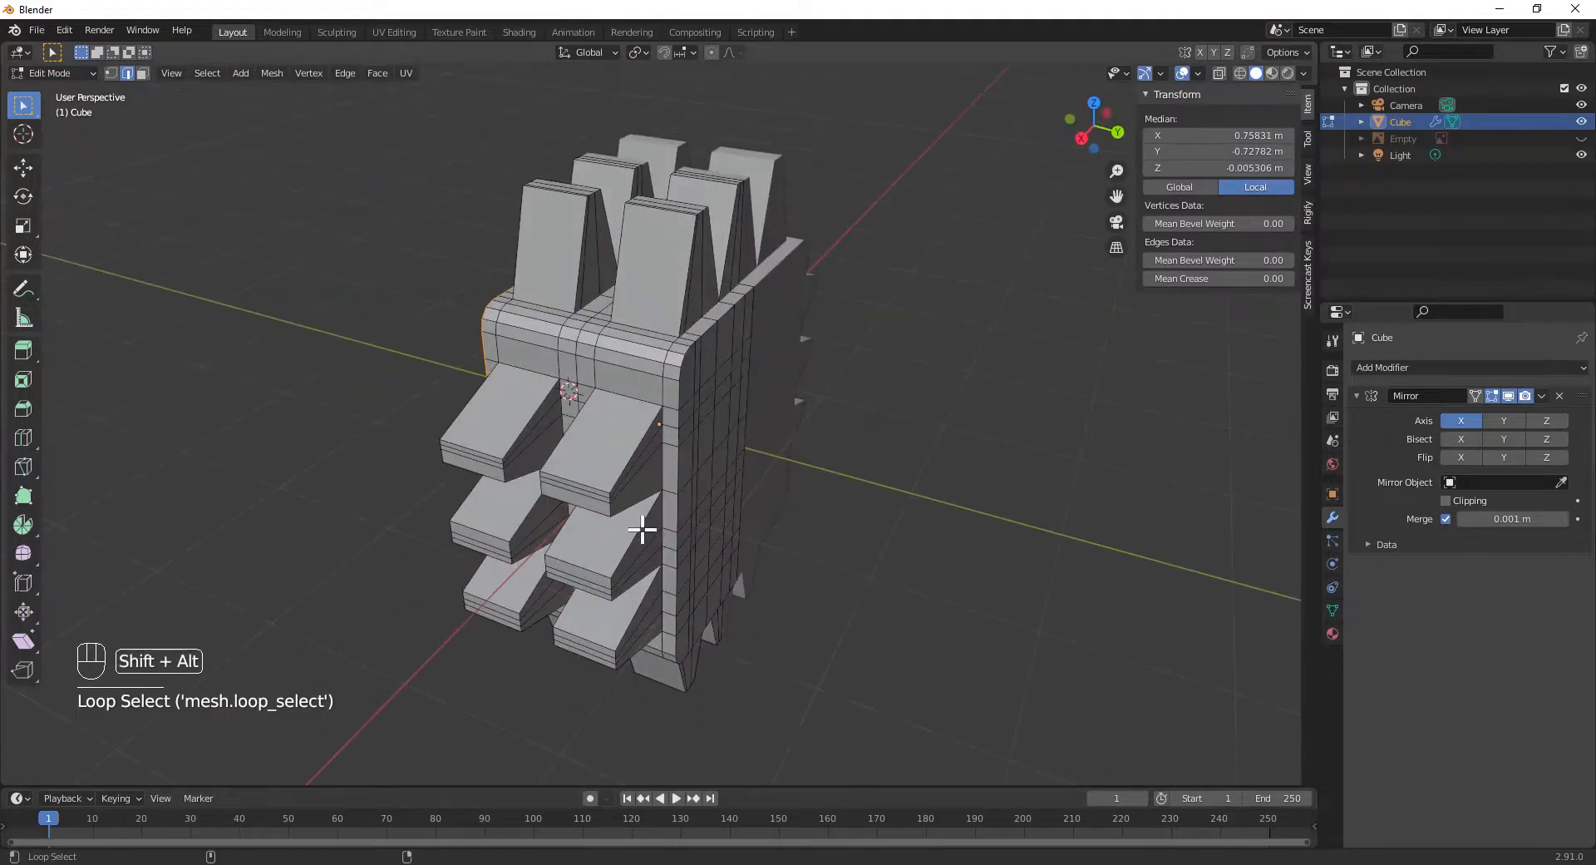
left_click(703, 334, "alt+shift")
left_click(672, 380, "alt+shift")
left_click(675, 515, "alt+shift")
middle_click_drag(695, 672, 660, 523)
left_click(683, 554, "alt+shift")
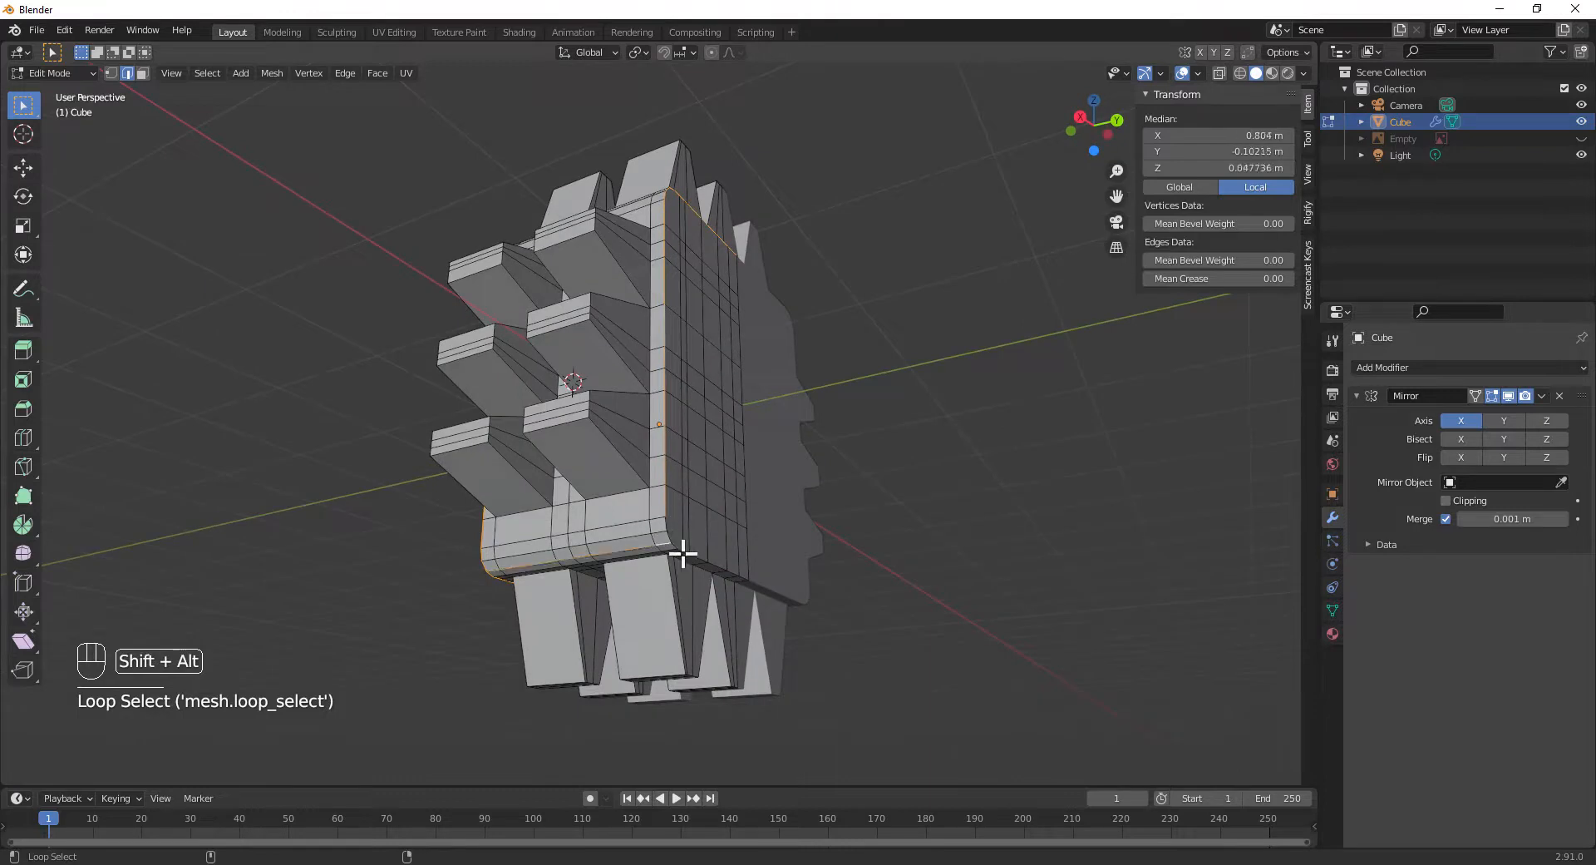
left_click(662, 546, "alt+shift")
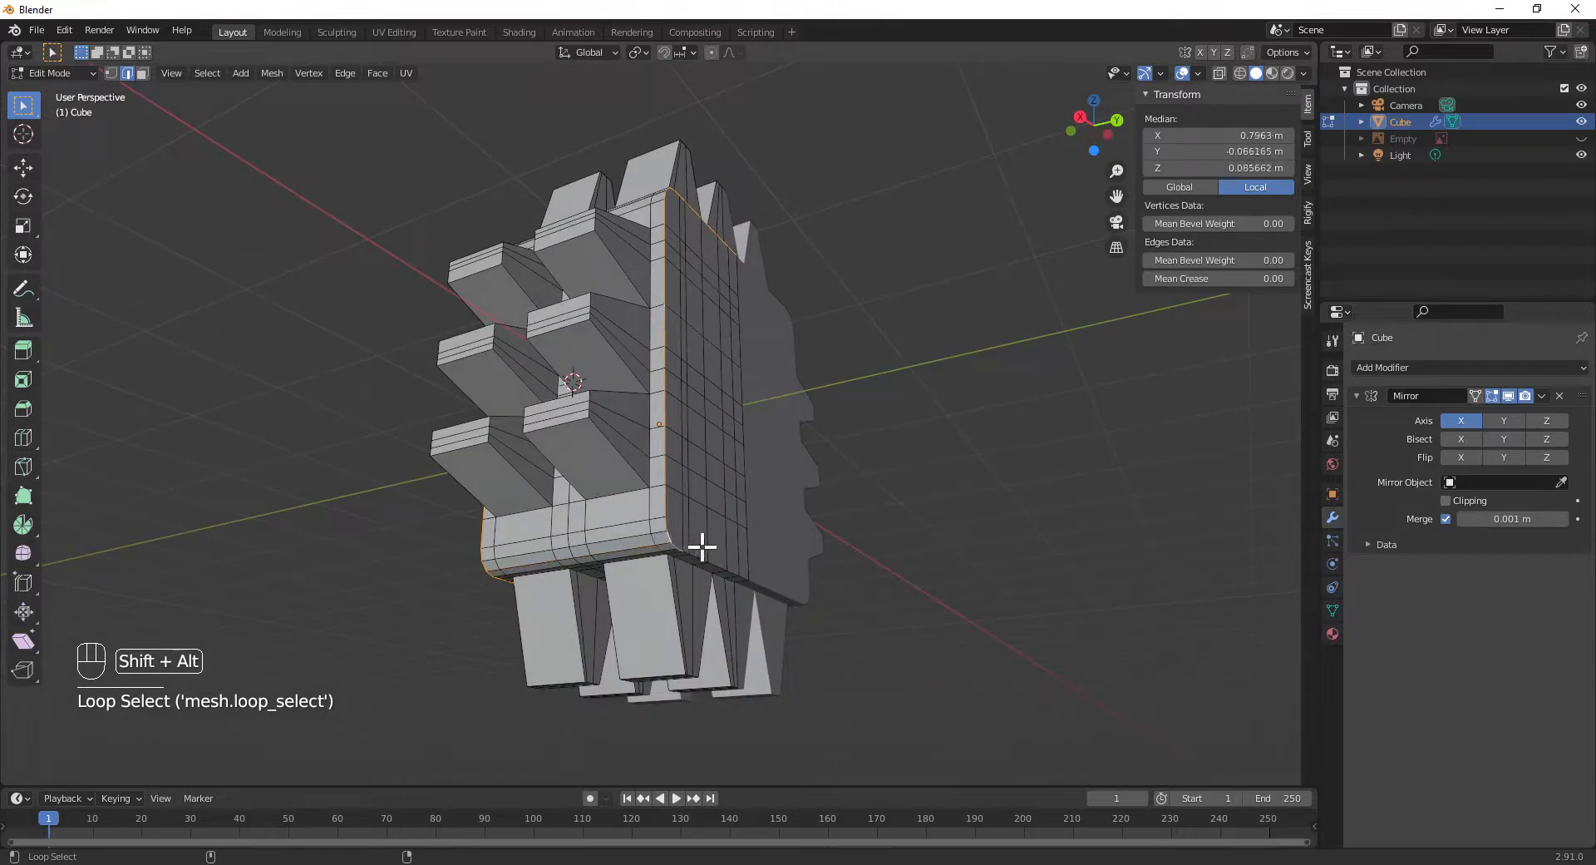
left_click(723, 568, "alt+shift")
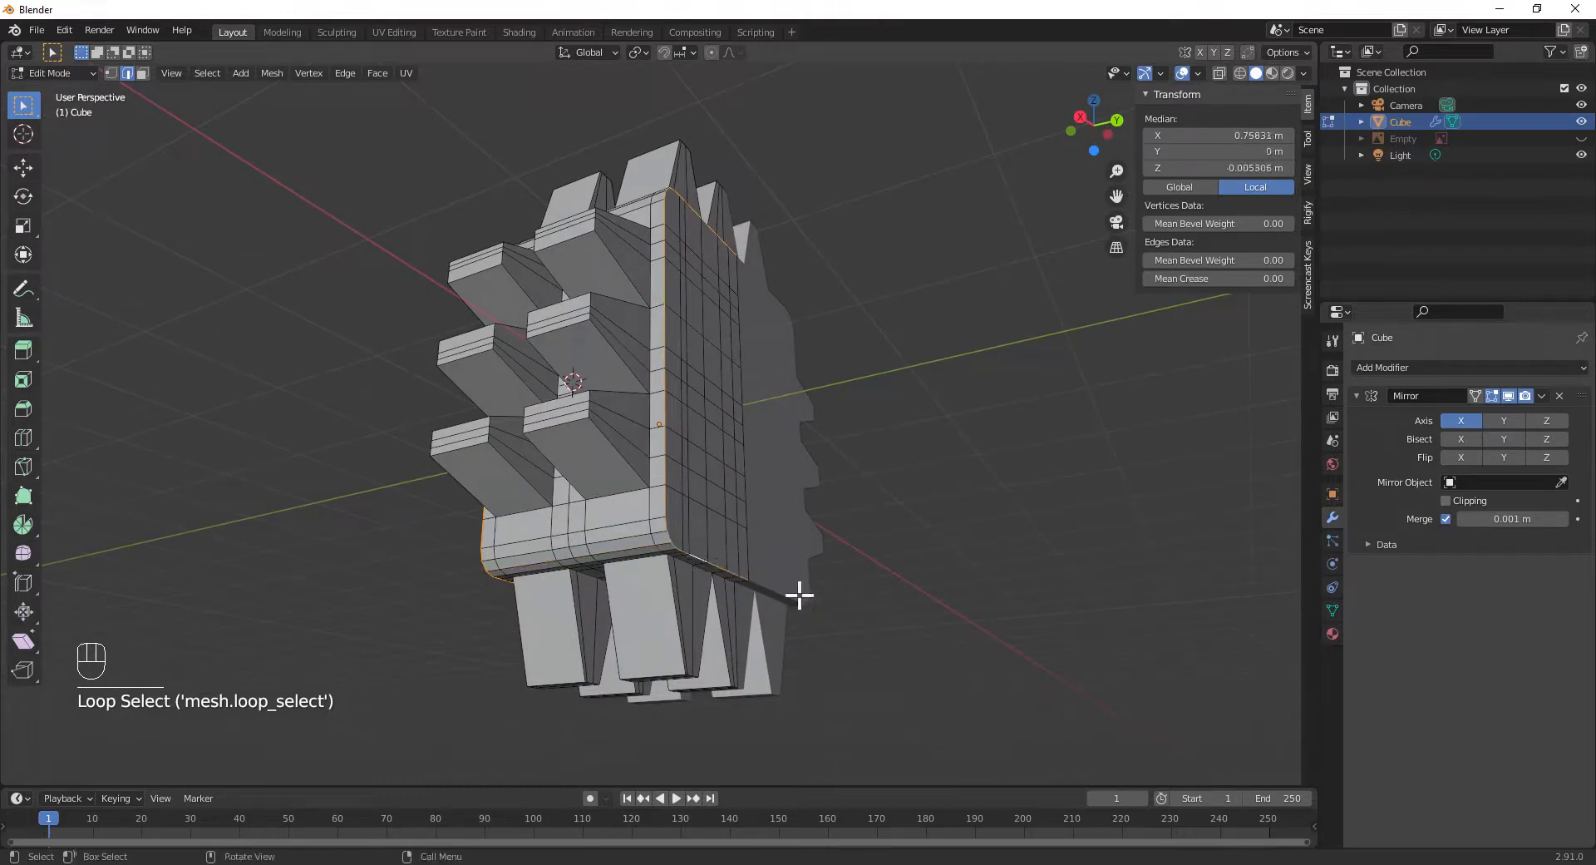
- Bevel the selected rim edges about 0.036 m with 2 segments and check the result in Object Mode from the front
key("ctrl+b")
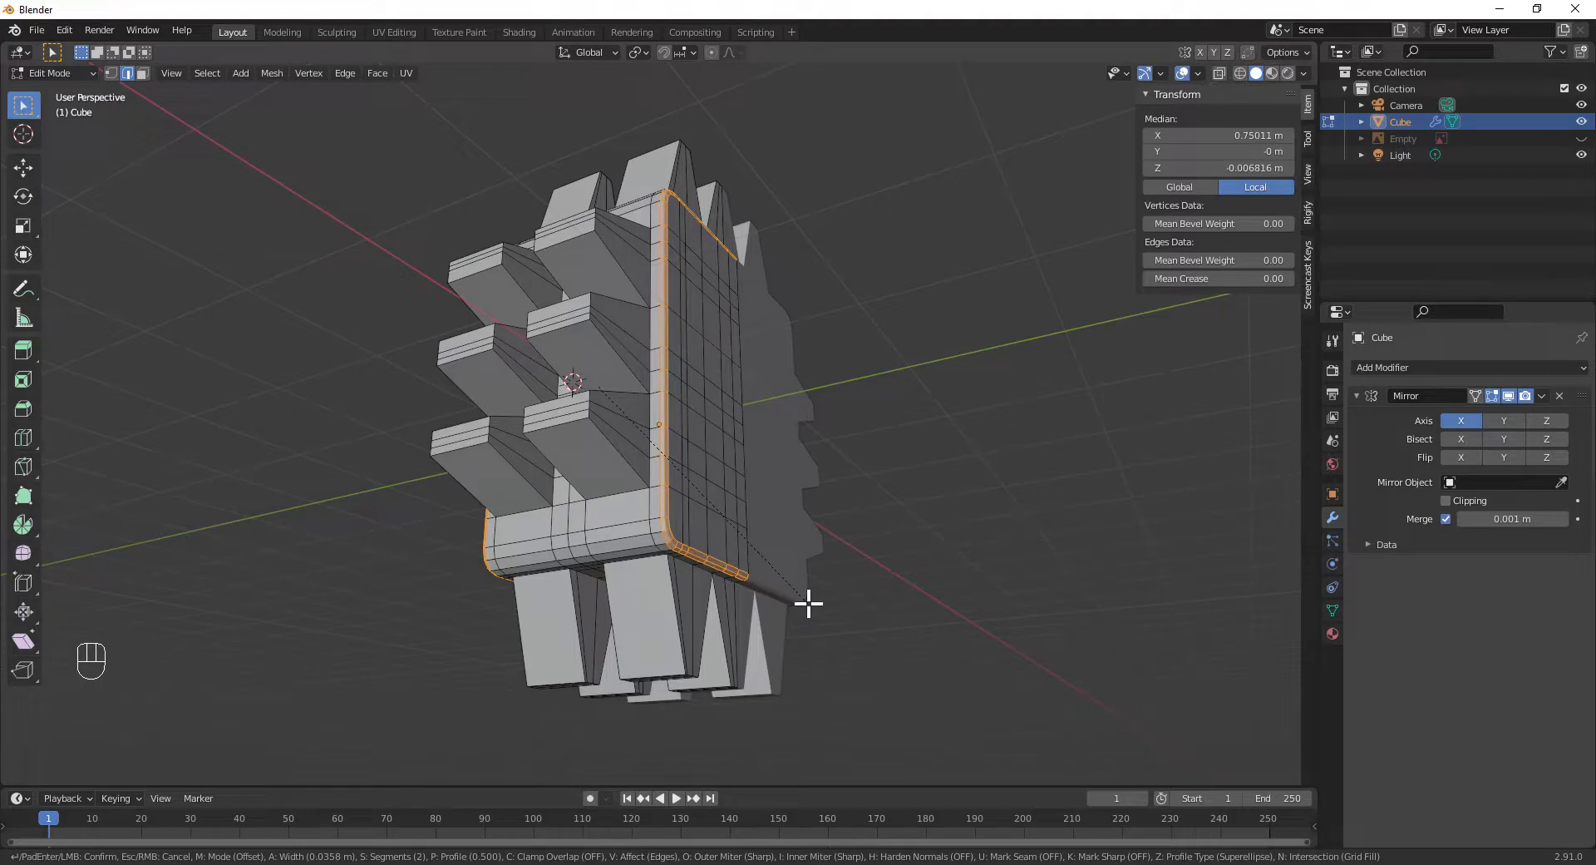
left_click(807, 604)
middle_click_drag(828, 573, 844, 606)
key("Tab")
middle_click_drag(691, 536, 750, 502)
key("KP_1")
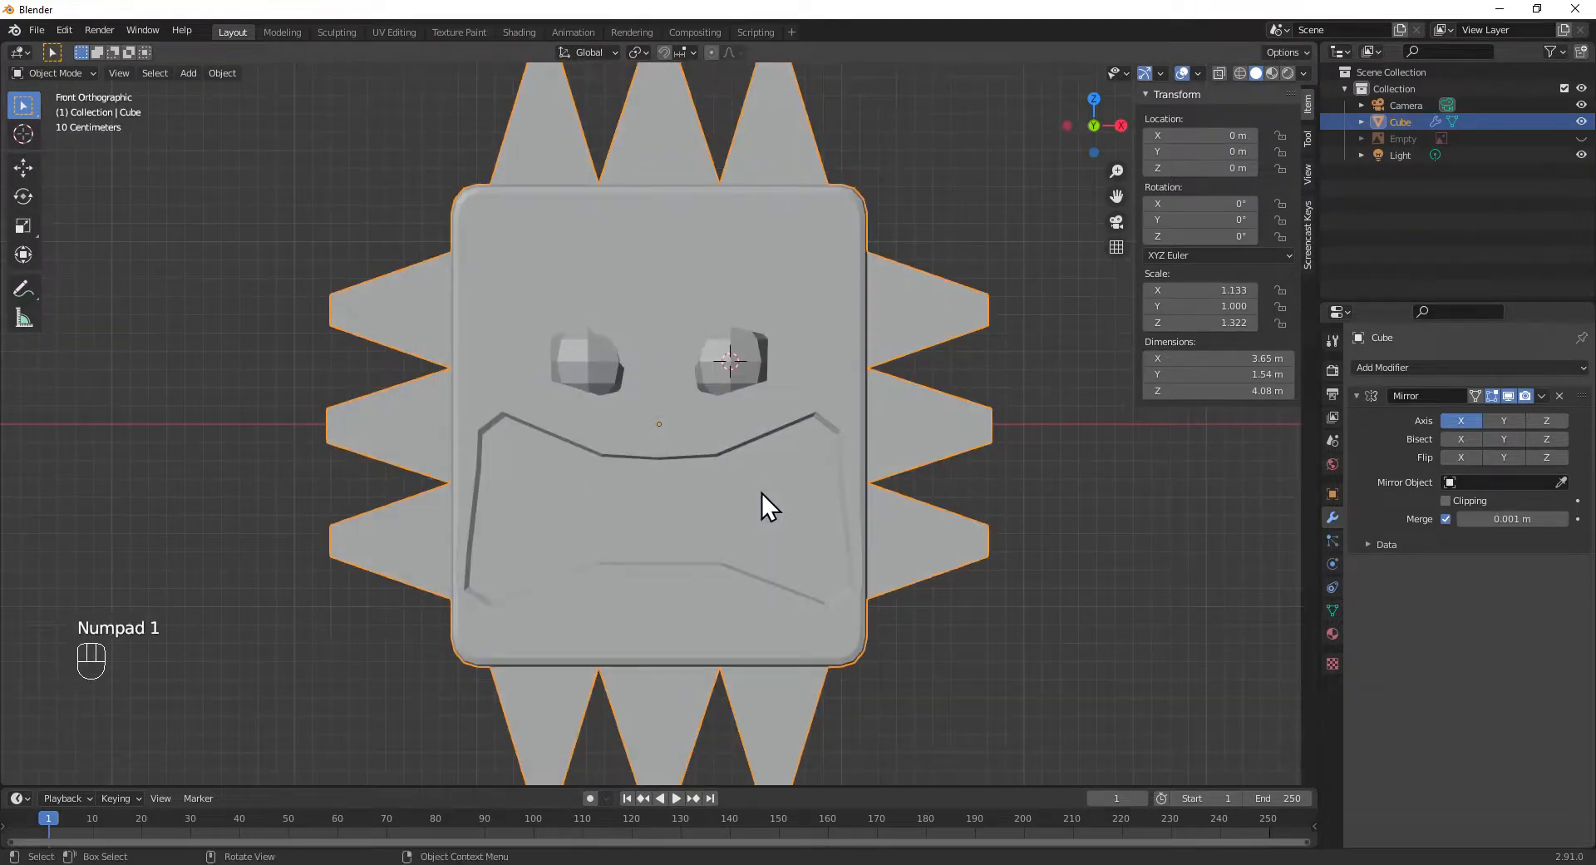
- Reopen the cube mesh in Edit Mode with vertex selection, close up on the eye
key("Tab")
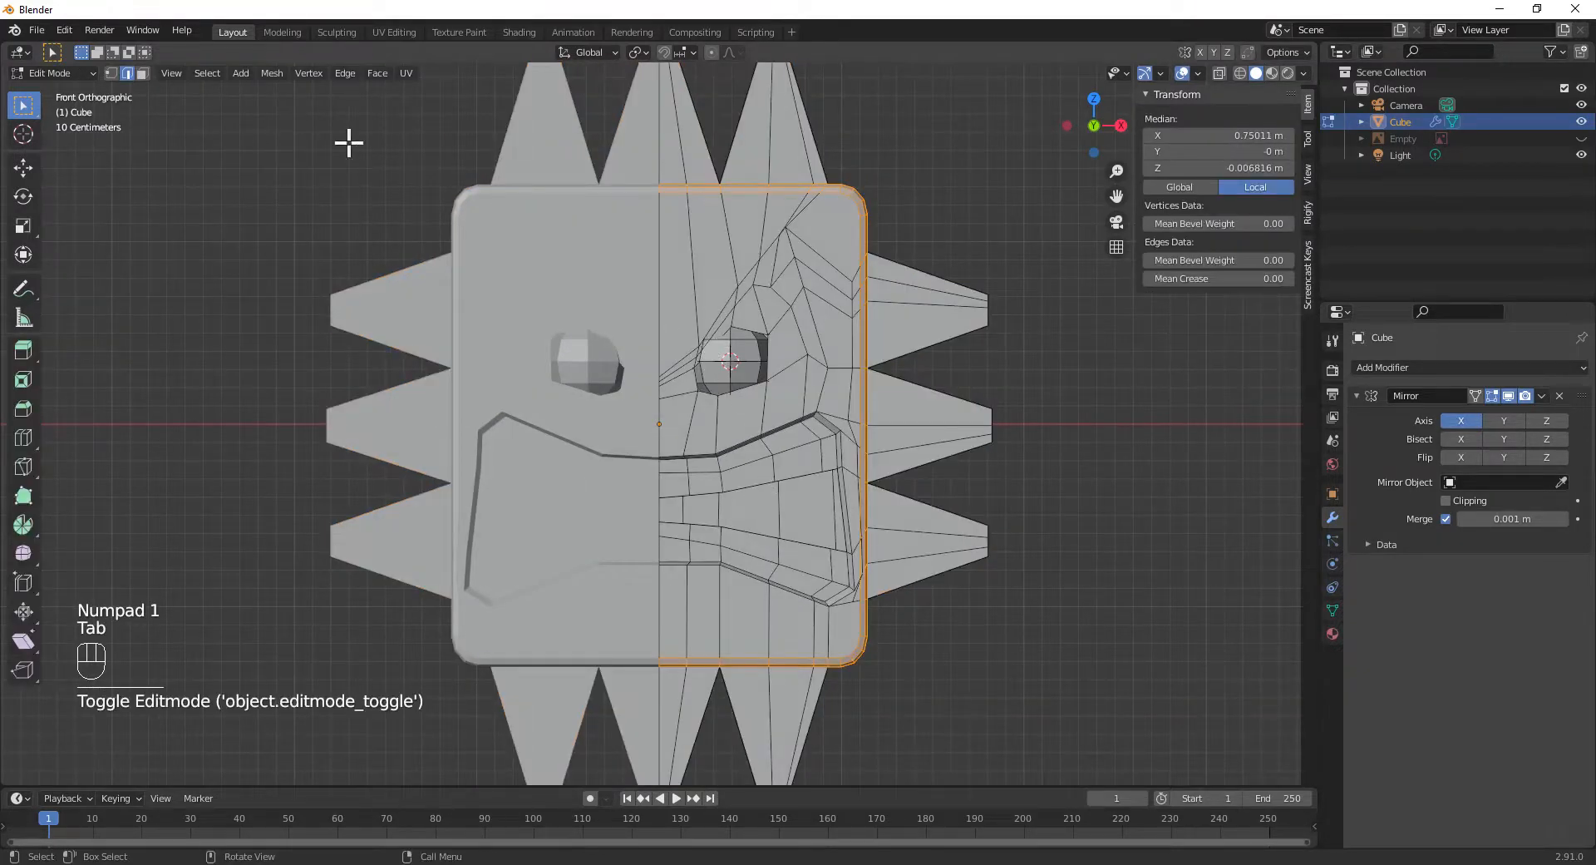
left_click(112, 74)
scroll(681, 295, "up", 2)
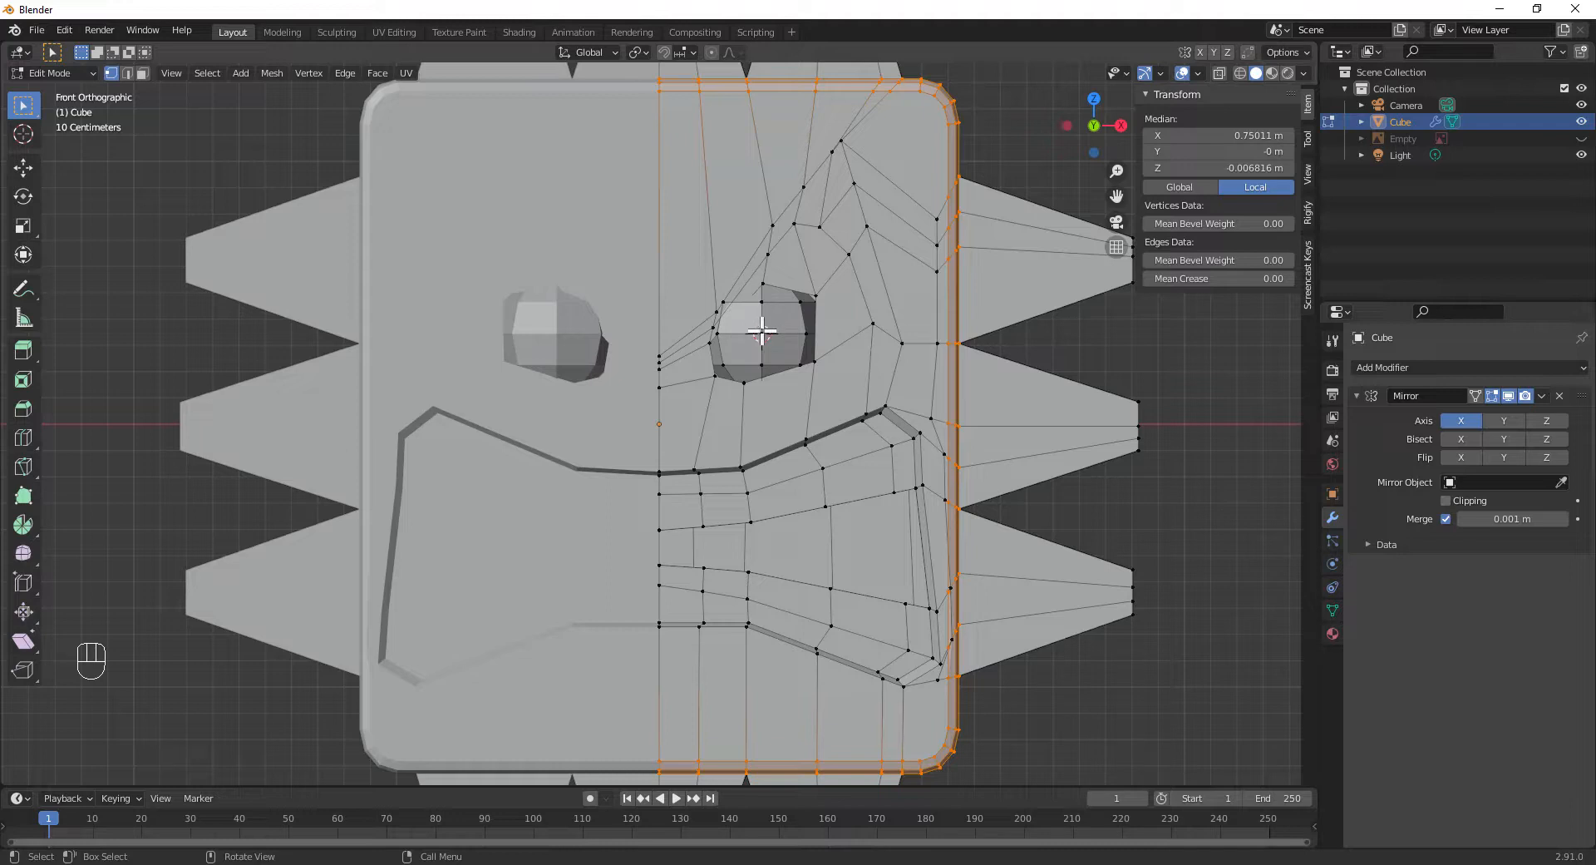
key("l")
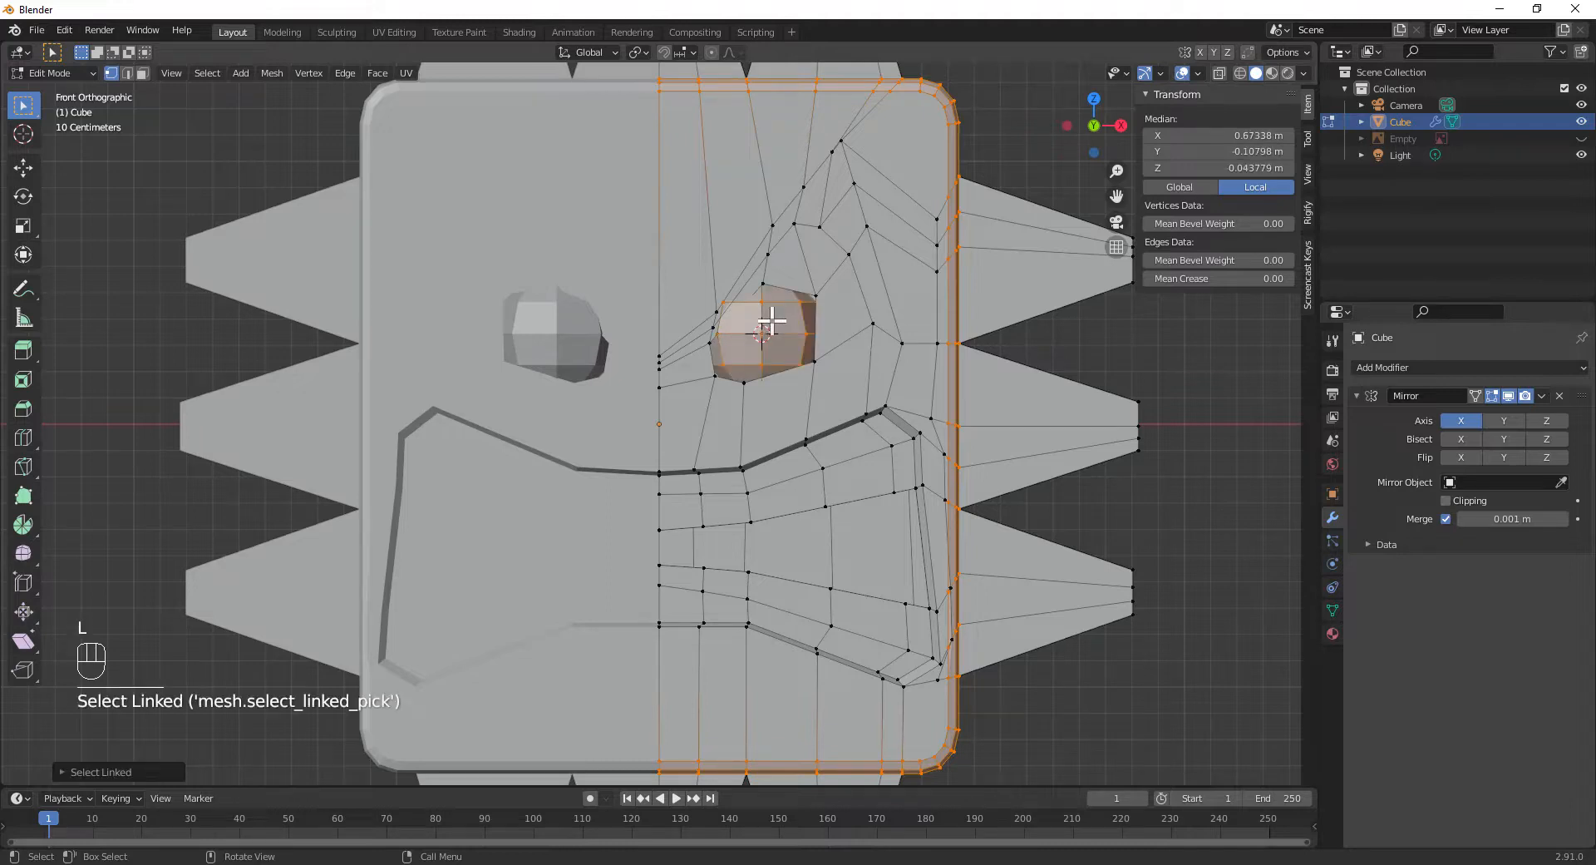
key("g")
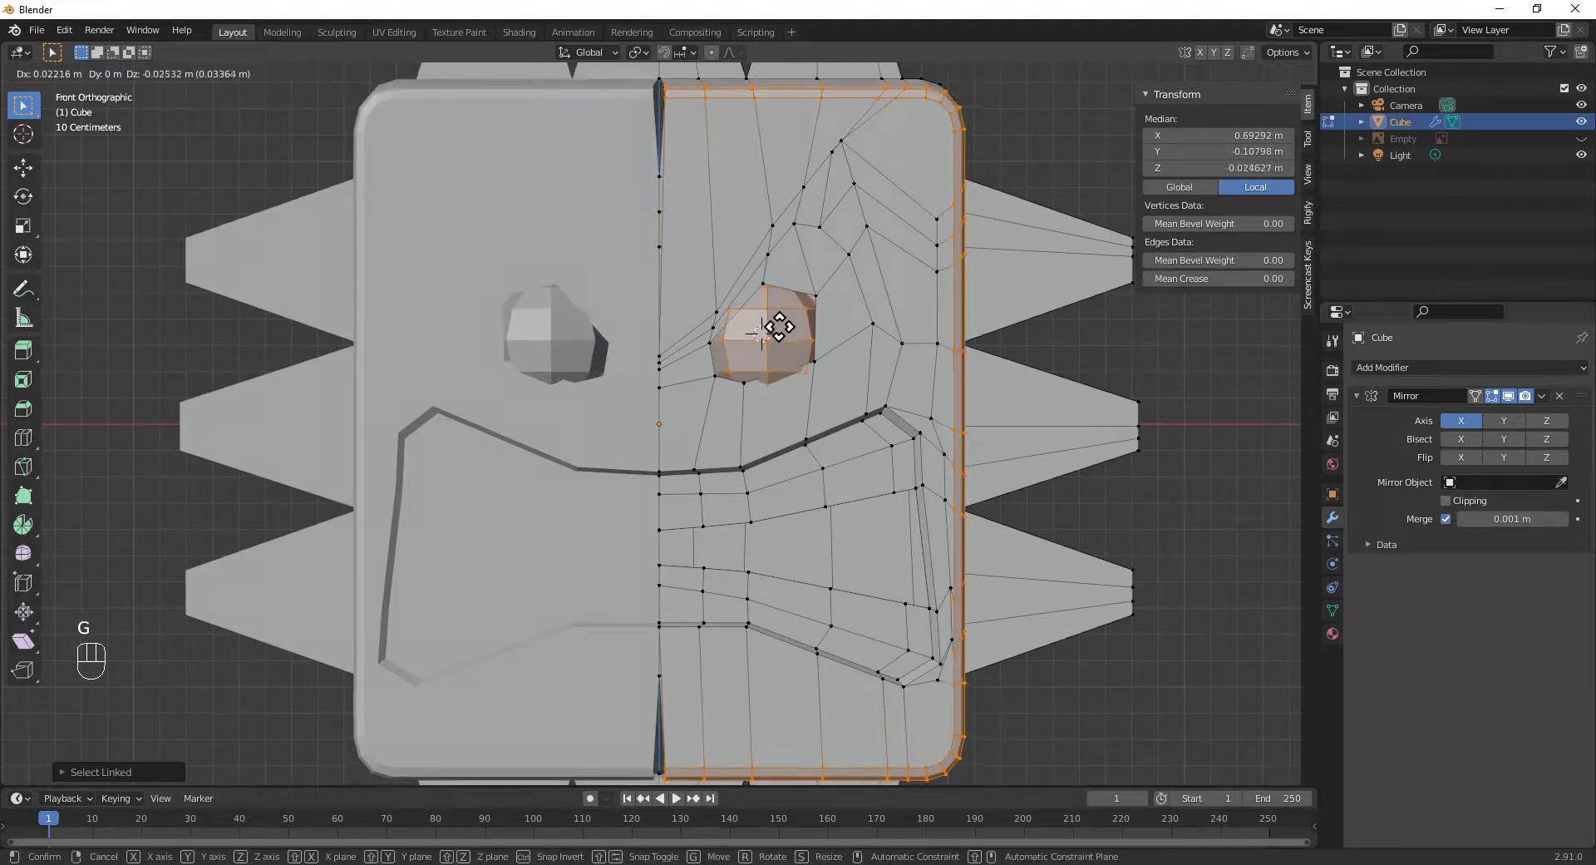
left_click(774, 328)
- Clear the selection, select only the linked eyeball mesh and scale it to about 0.86
left_click(1124, 349)
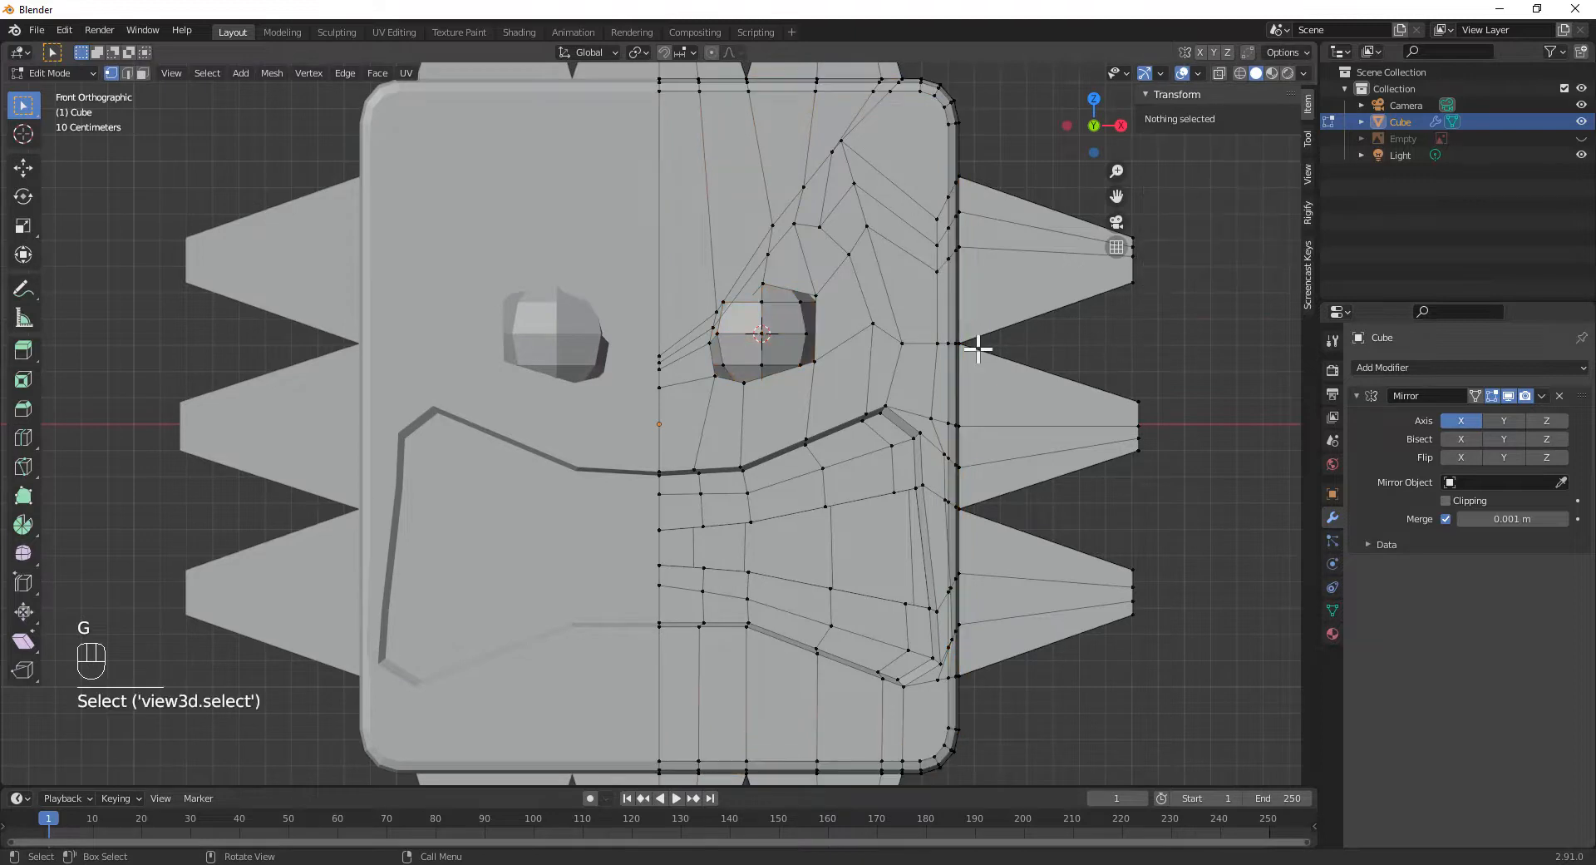
key("l")
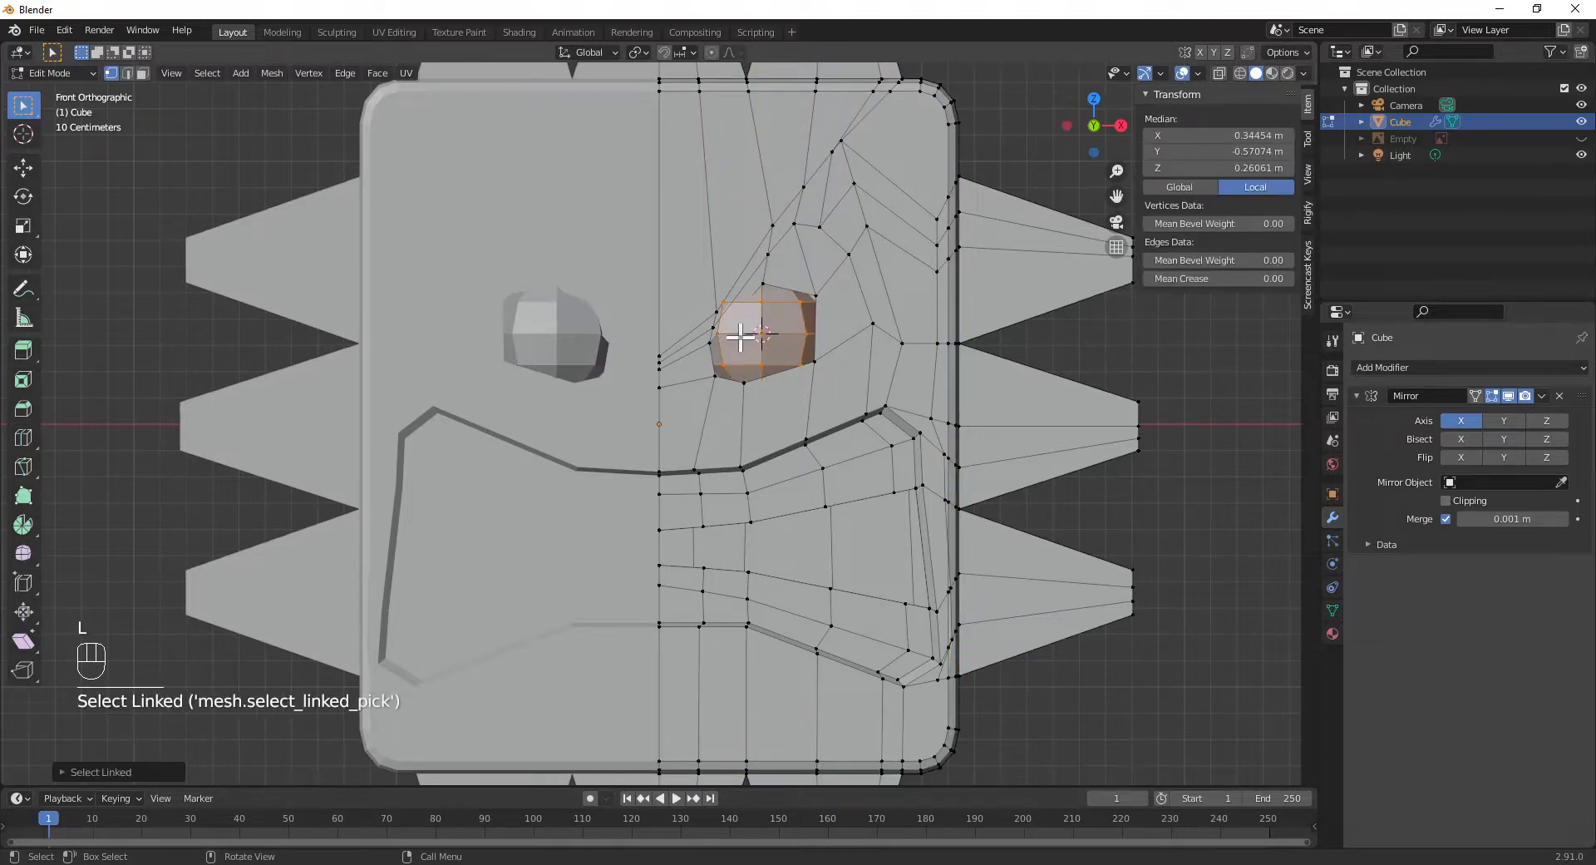
key("s")
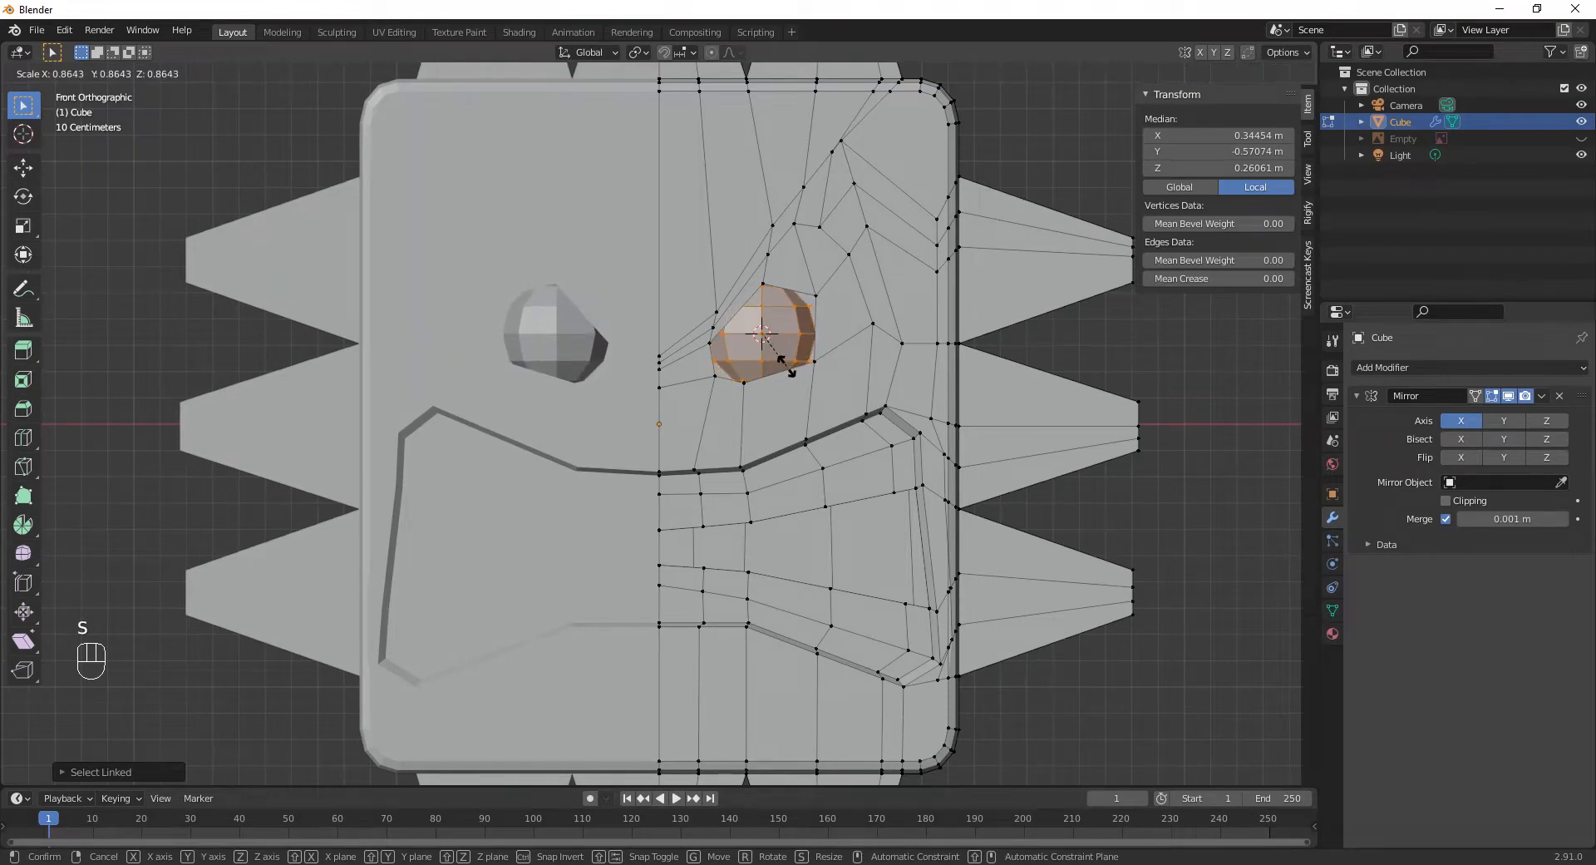
left_click(788, 369)
- Move the eye socket's lower inner and inner side vertices to fit around the scaled eyeball
left_click(715, 375)
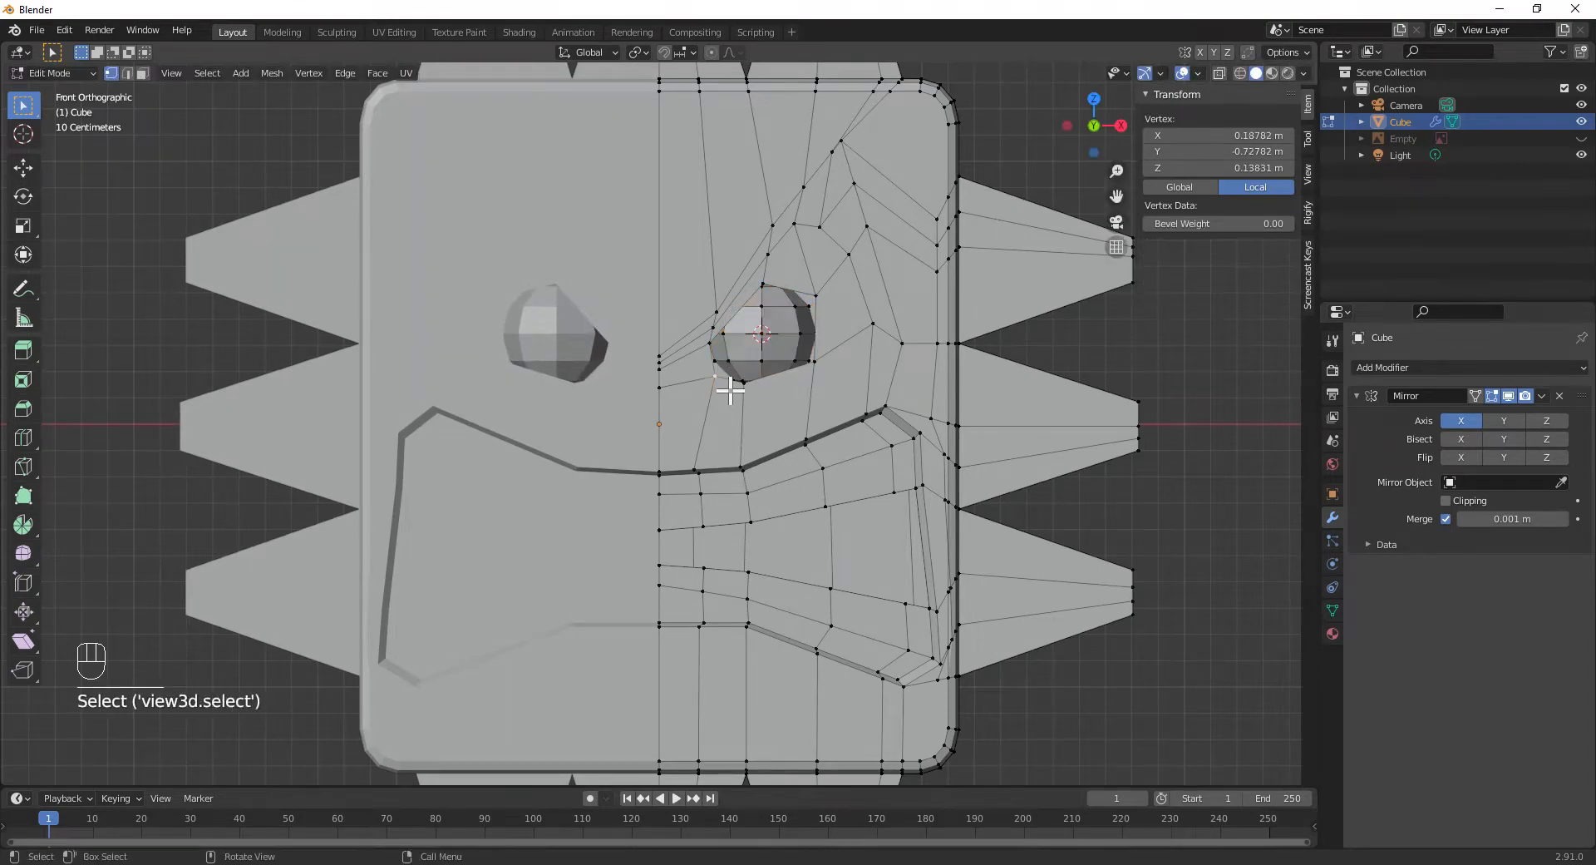
key("g")
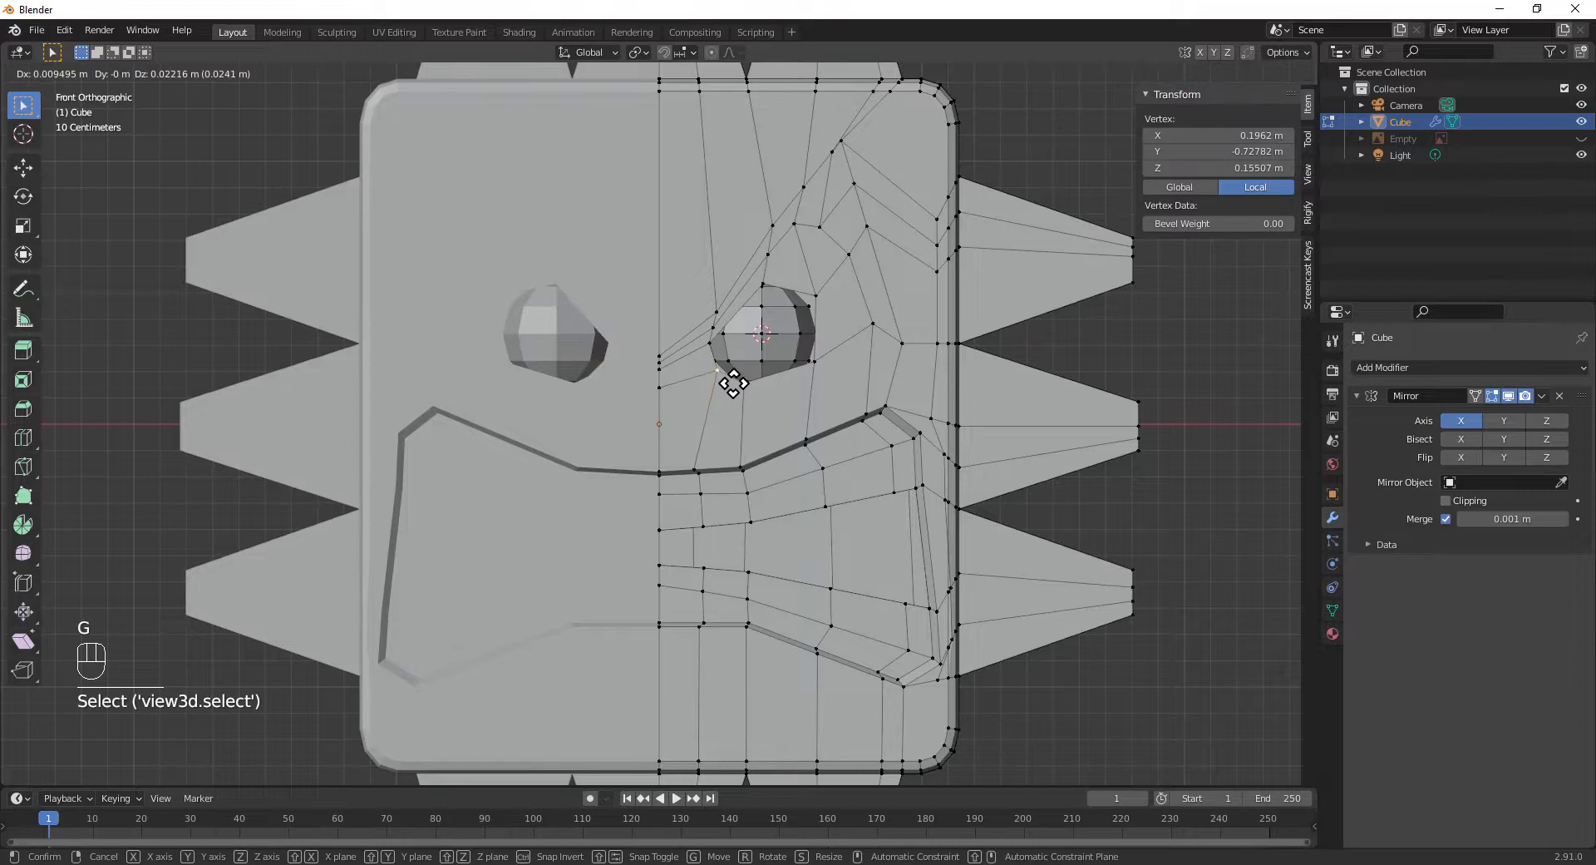
left_click(713, 336)
left_click(714, 336)
key("g")
left_click(711, 339)
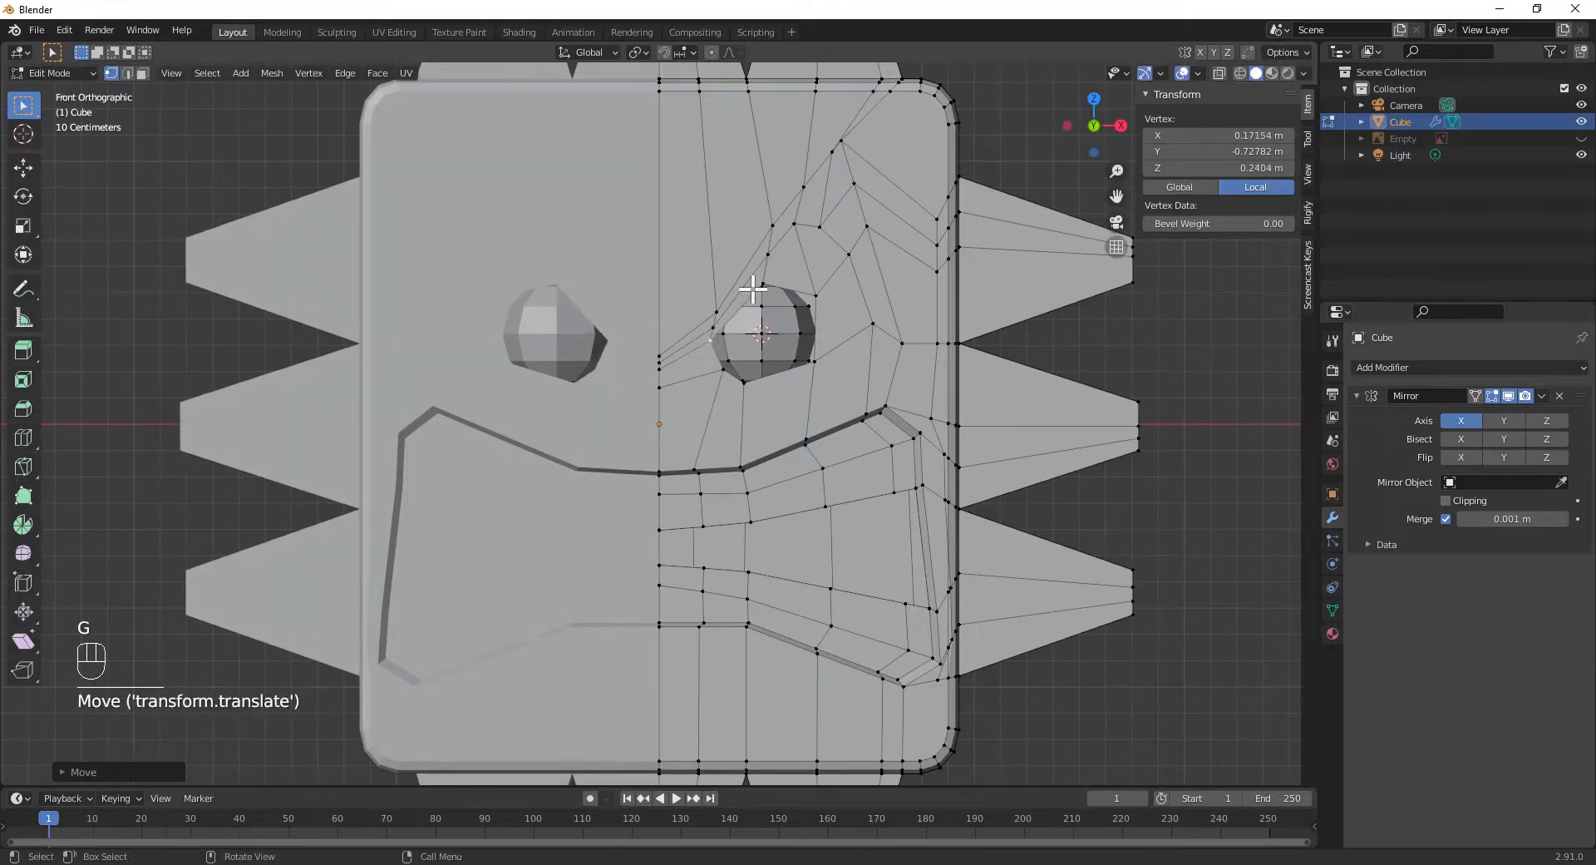
- Move the eye socket's top and upper outer vertices in toward the eyeball's outline
left_click(761, 281)
key("g")
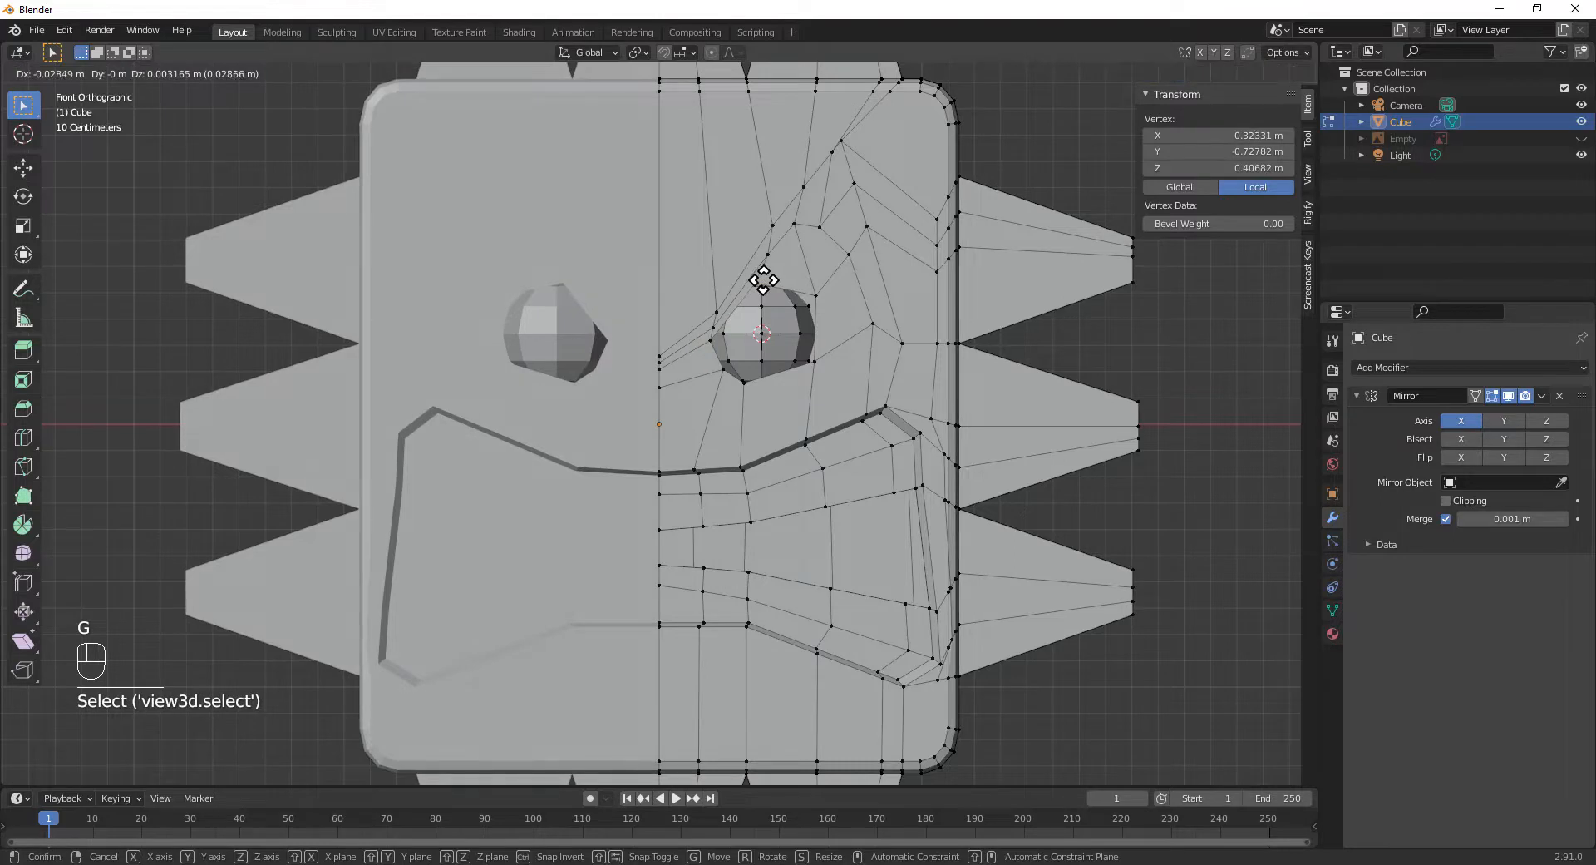
left_click(763, 281)
left_click(806, 301)
key("g")
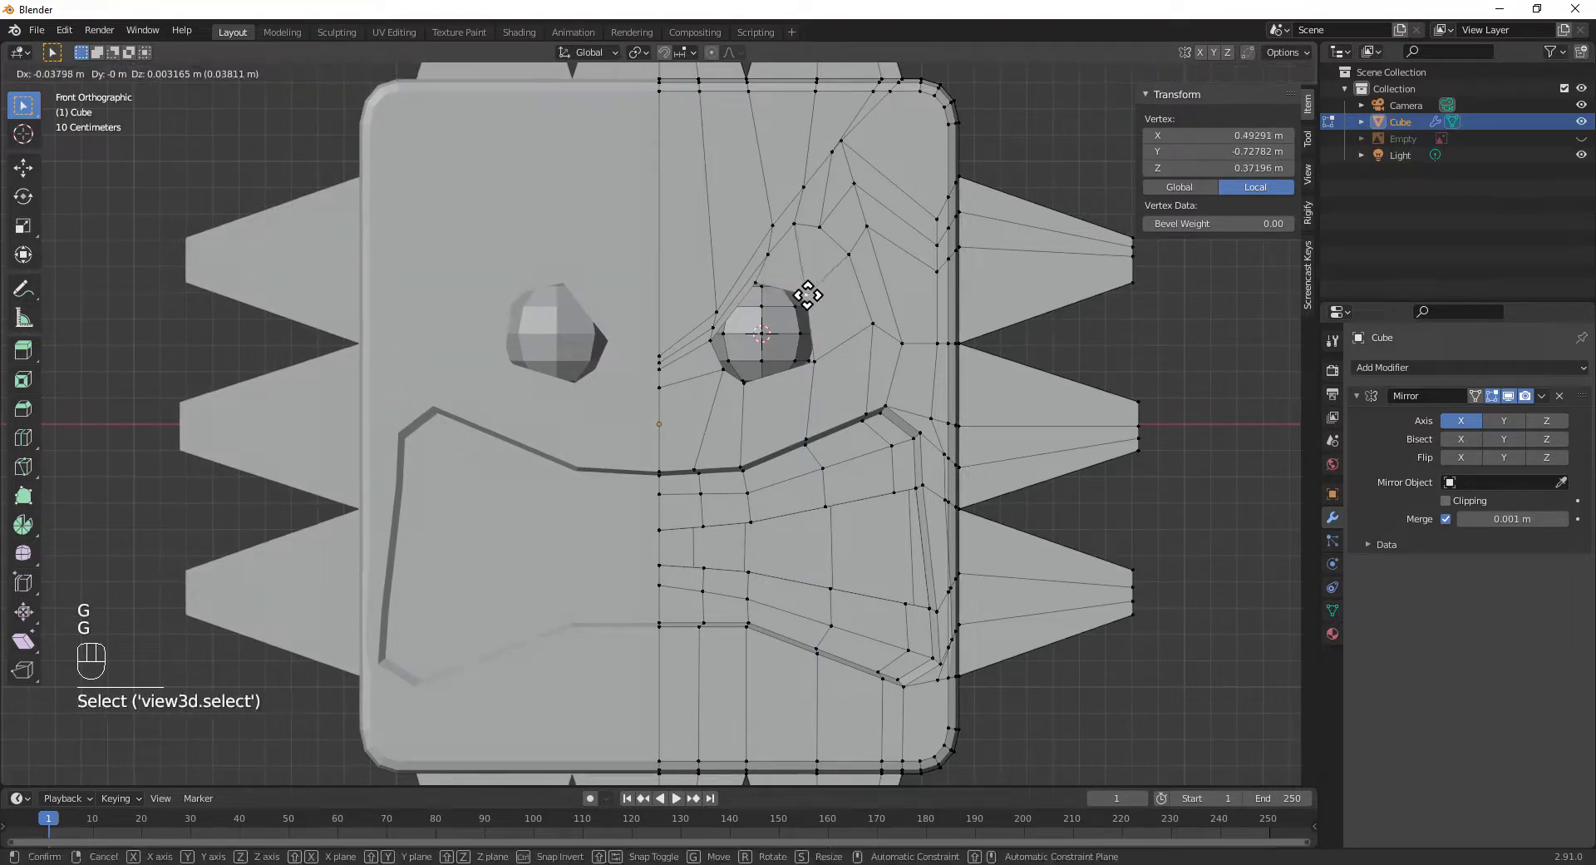
left_click(809, 320)
- Reposition the eye socket's lower outer and bottom vertices to follow the eyeball's lower edge
left_click(817, 360)
key("g")
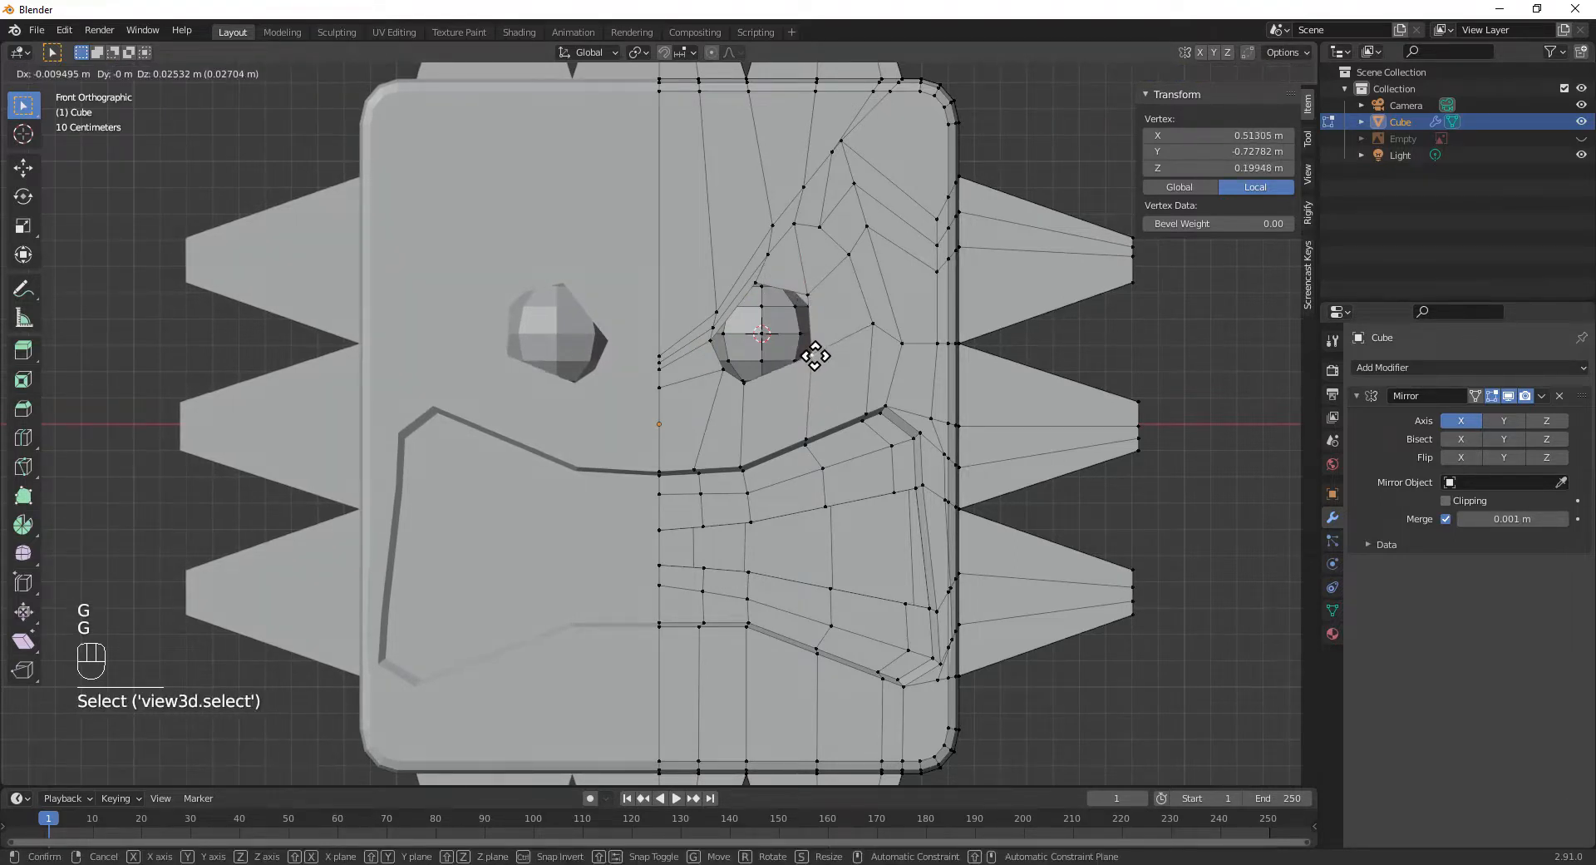
left_click(818, 358)
left_click(748, 387)
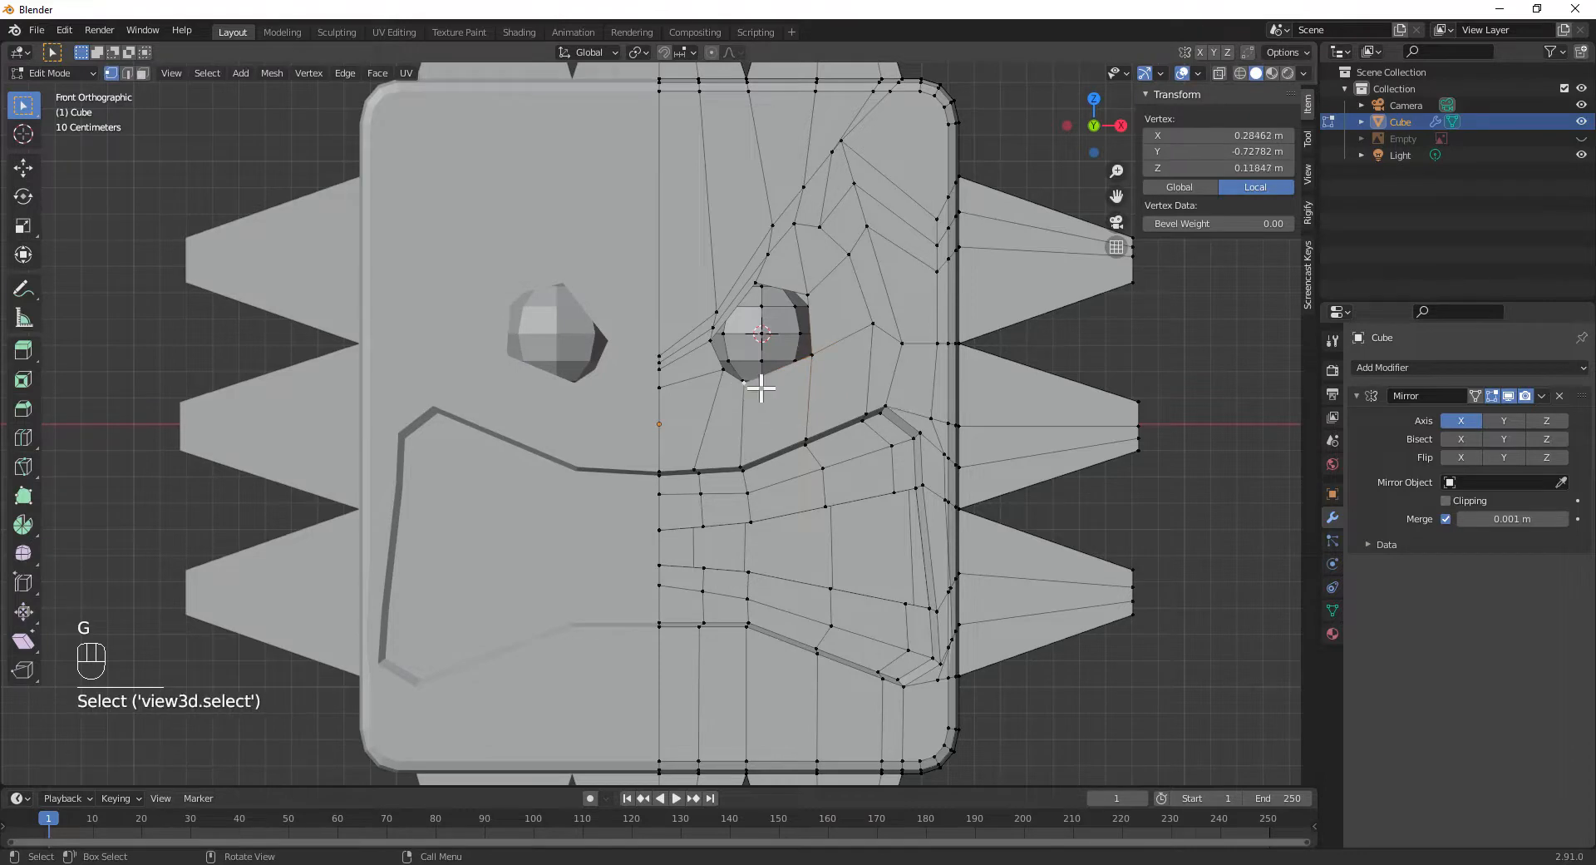
key("g")
left_click(775, 385)
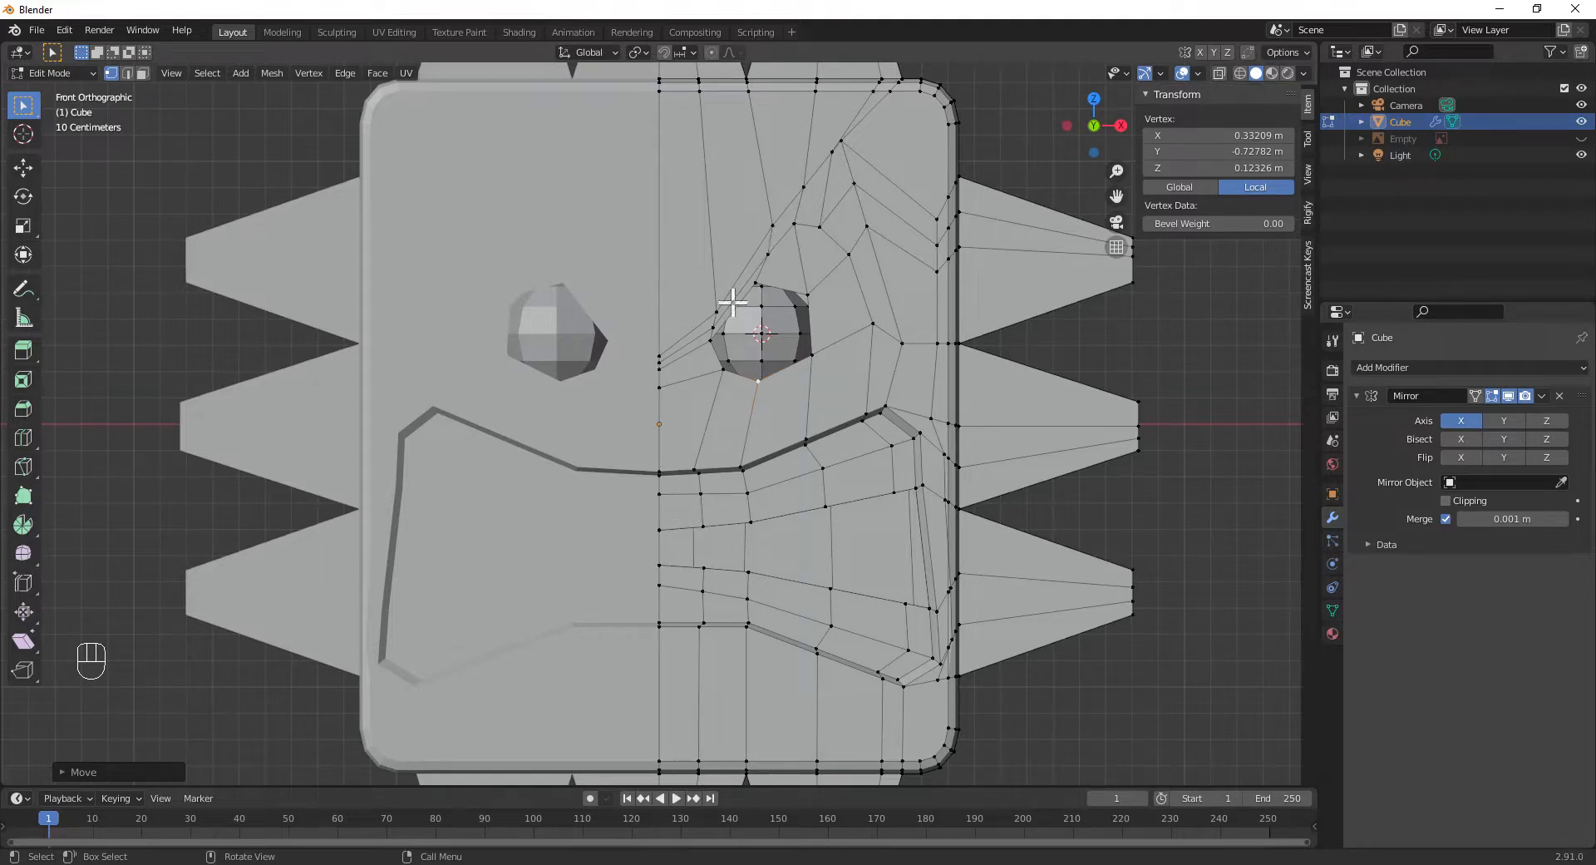
- Select the brow line's vertices from the centre seam to its outer end and unhide the reference image Empty
key("ctrl")
left_click(686, 331, "alt")
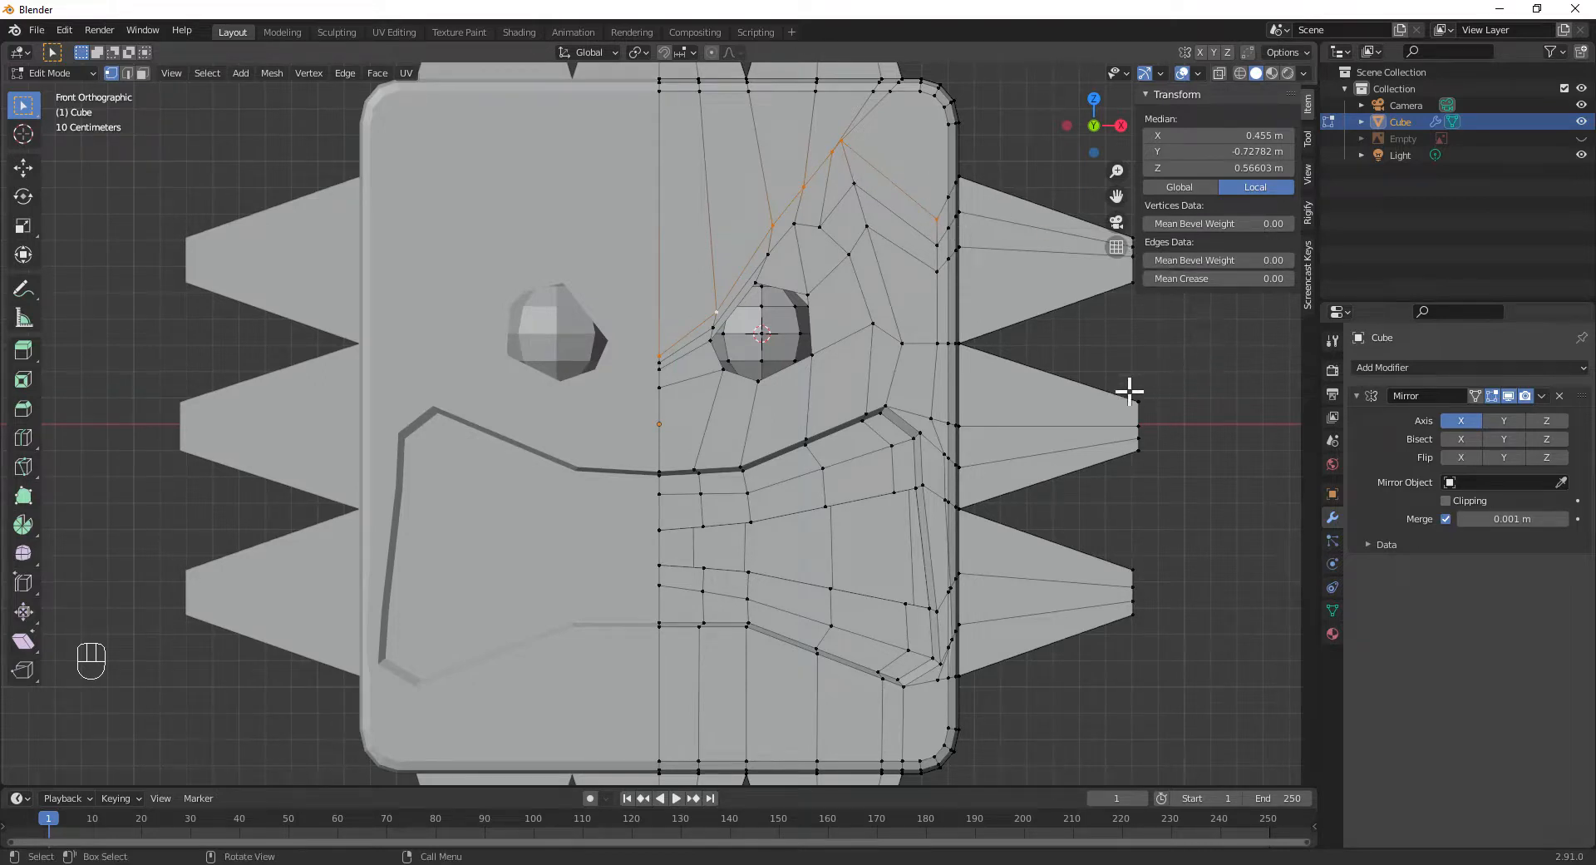
left_click(1581, 138)
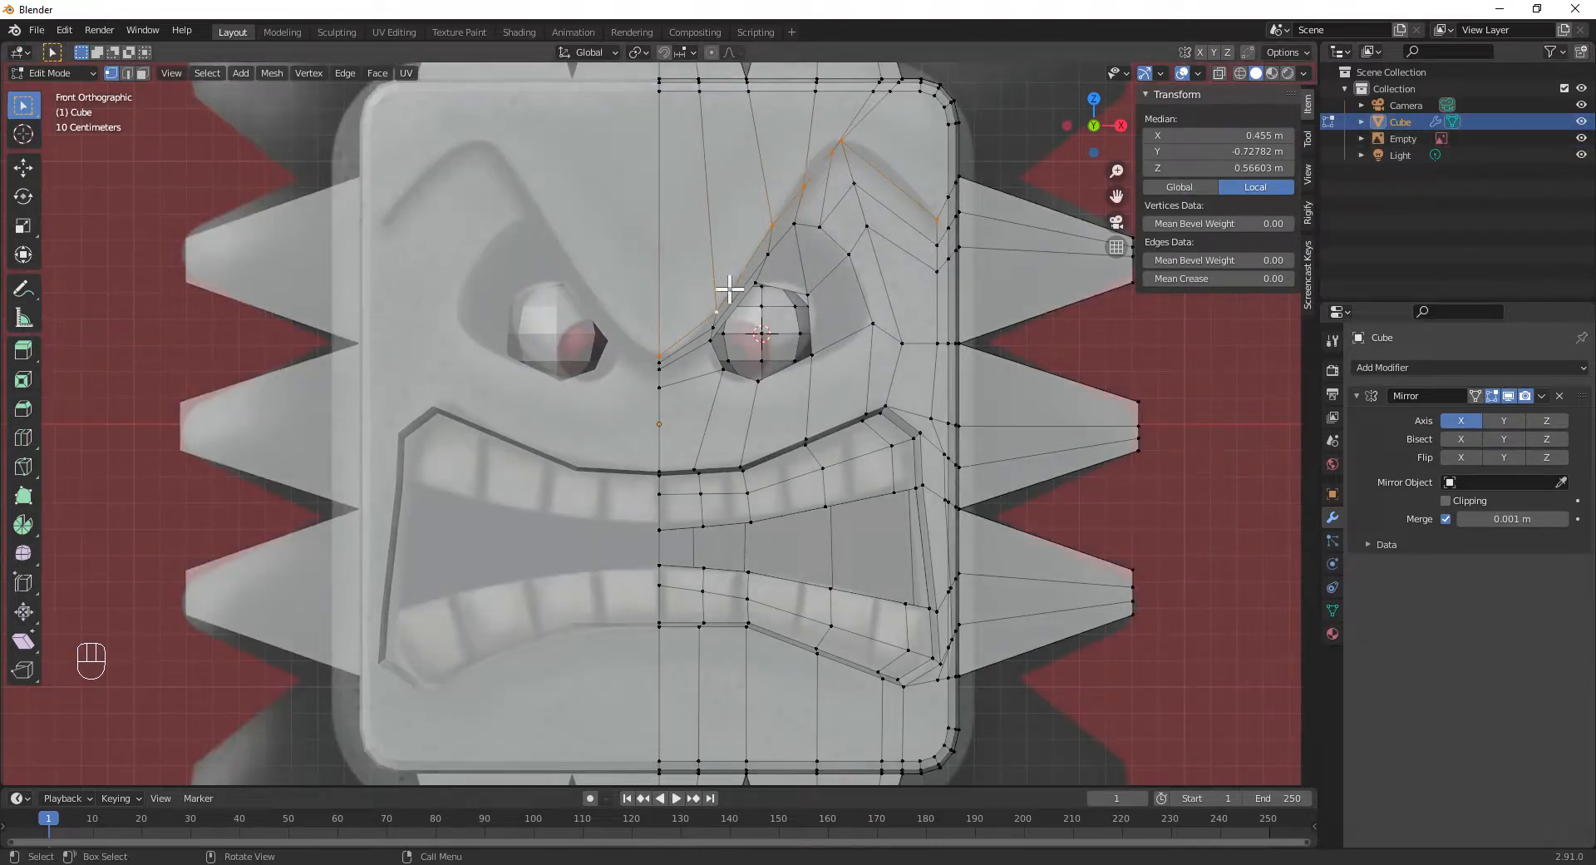
- Pull the selected brow line about 0.038 m forward along global Y and rotate it about -2.33° in the side view
key("KP_1")
key("KP_3")
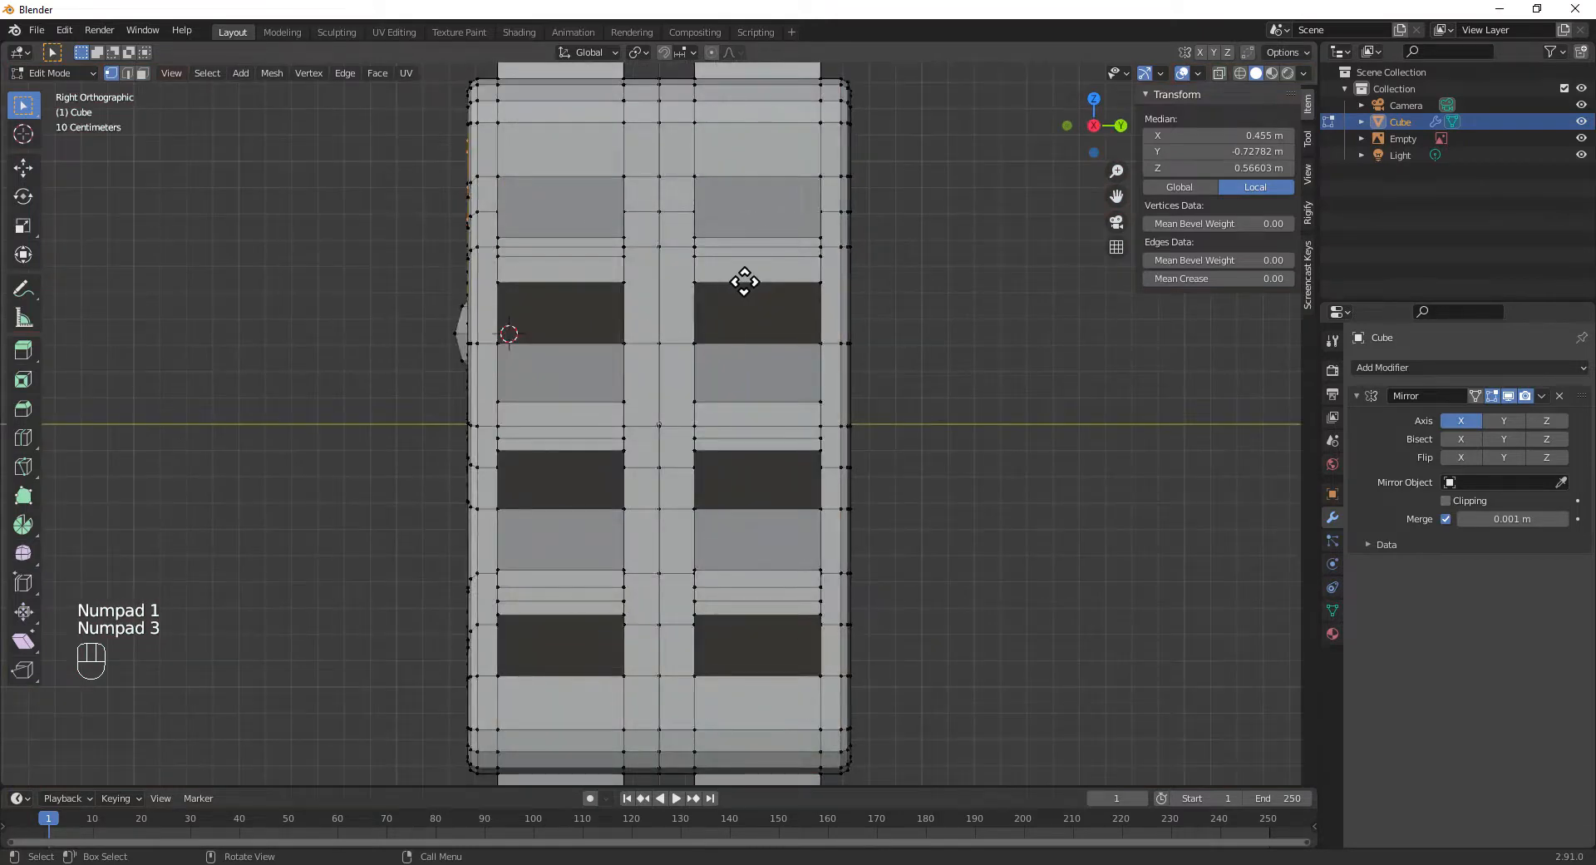
key("g")
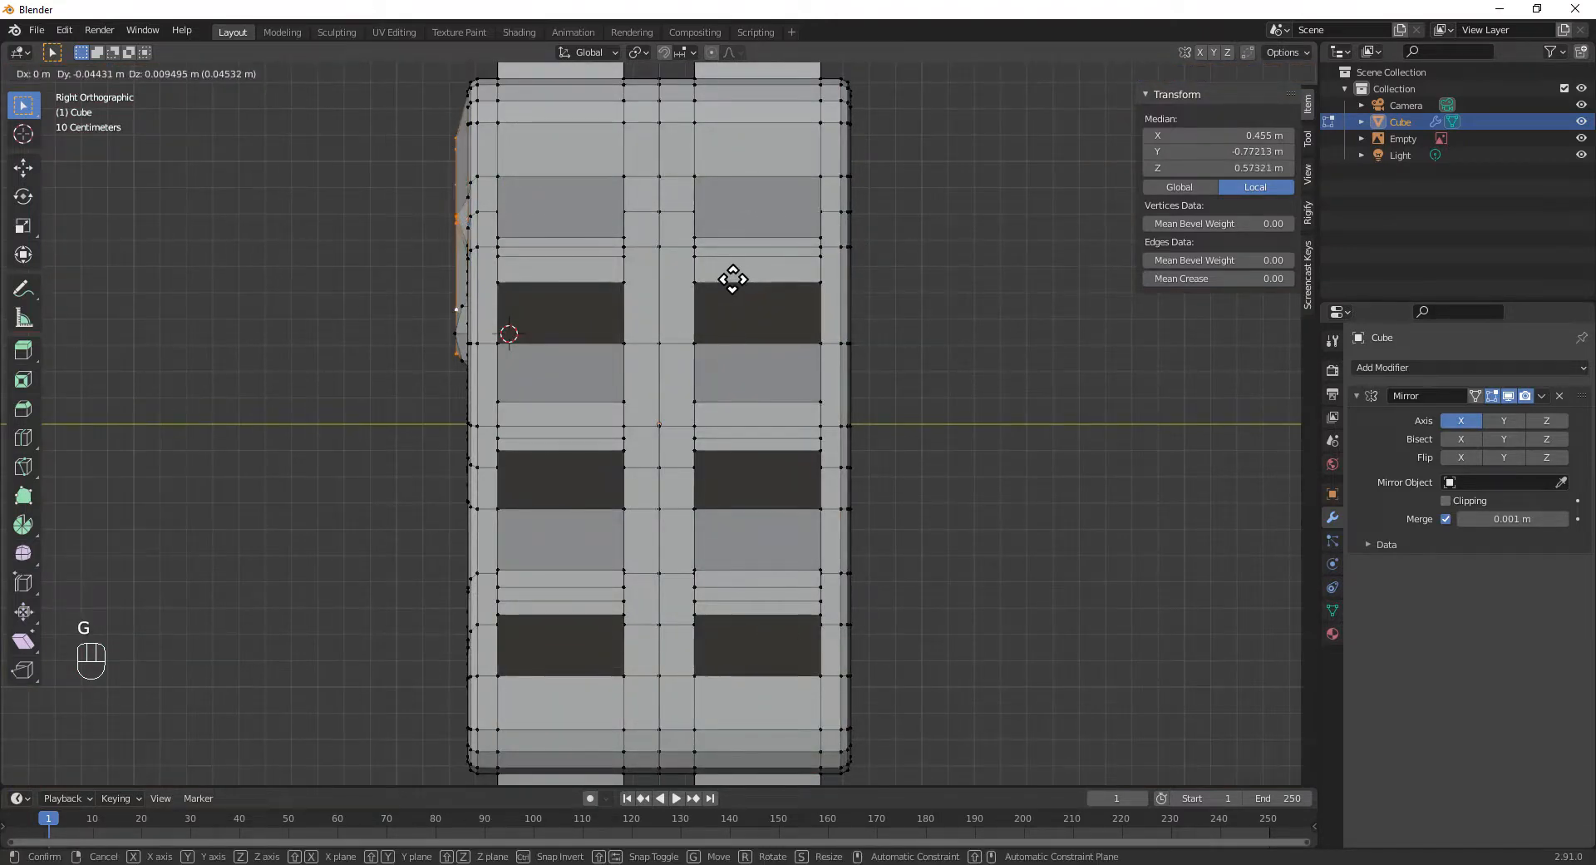
key("y")
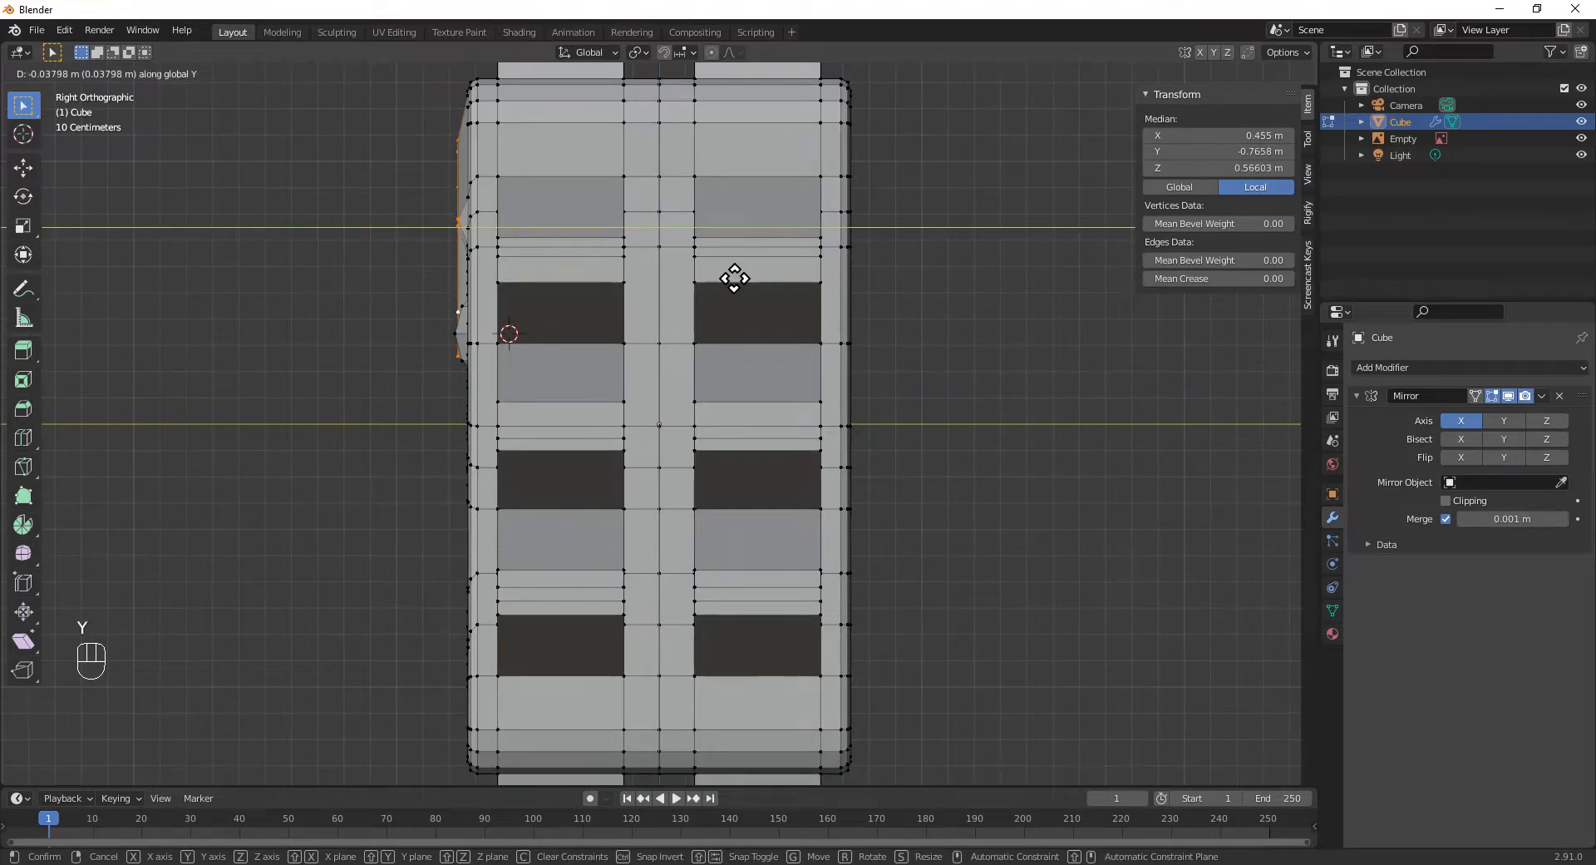
left_click(734, 279)
key("r")
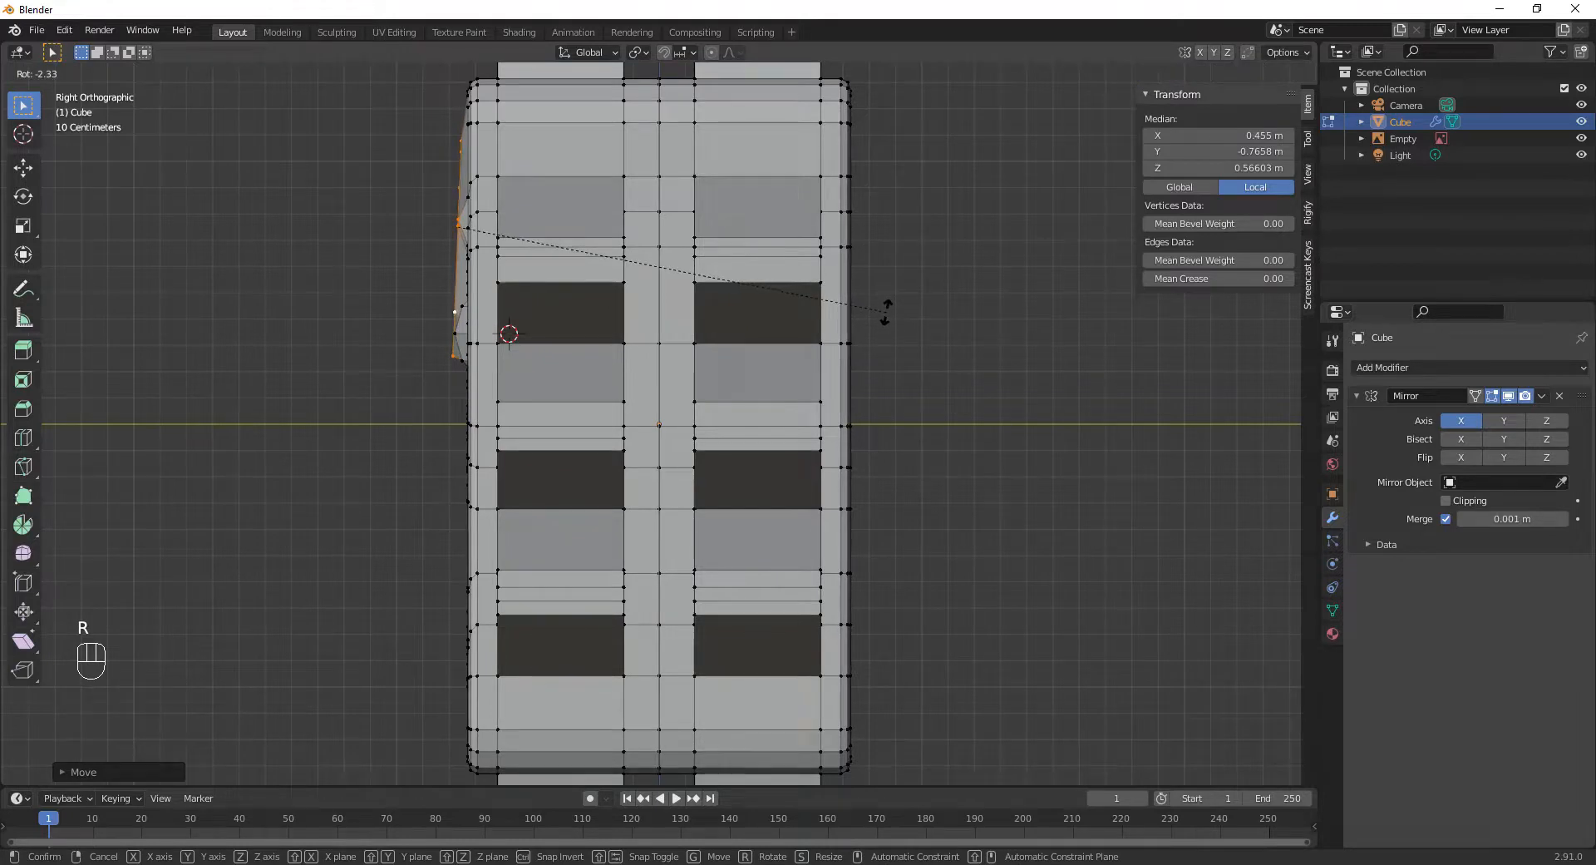
left_click(886, 311)
key("KP_1")
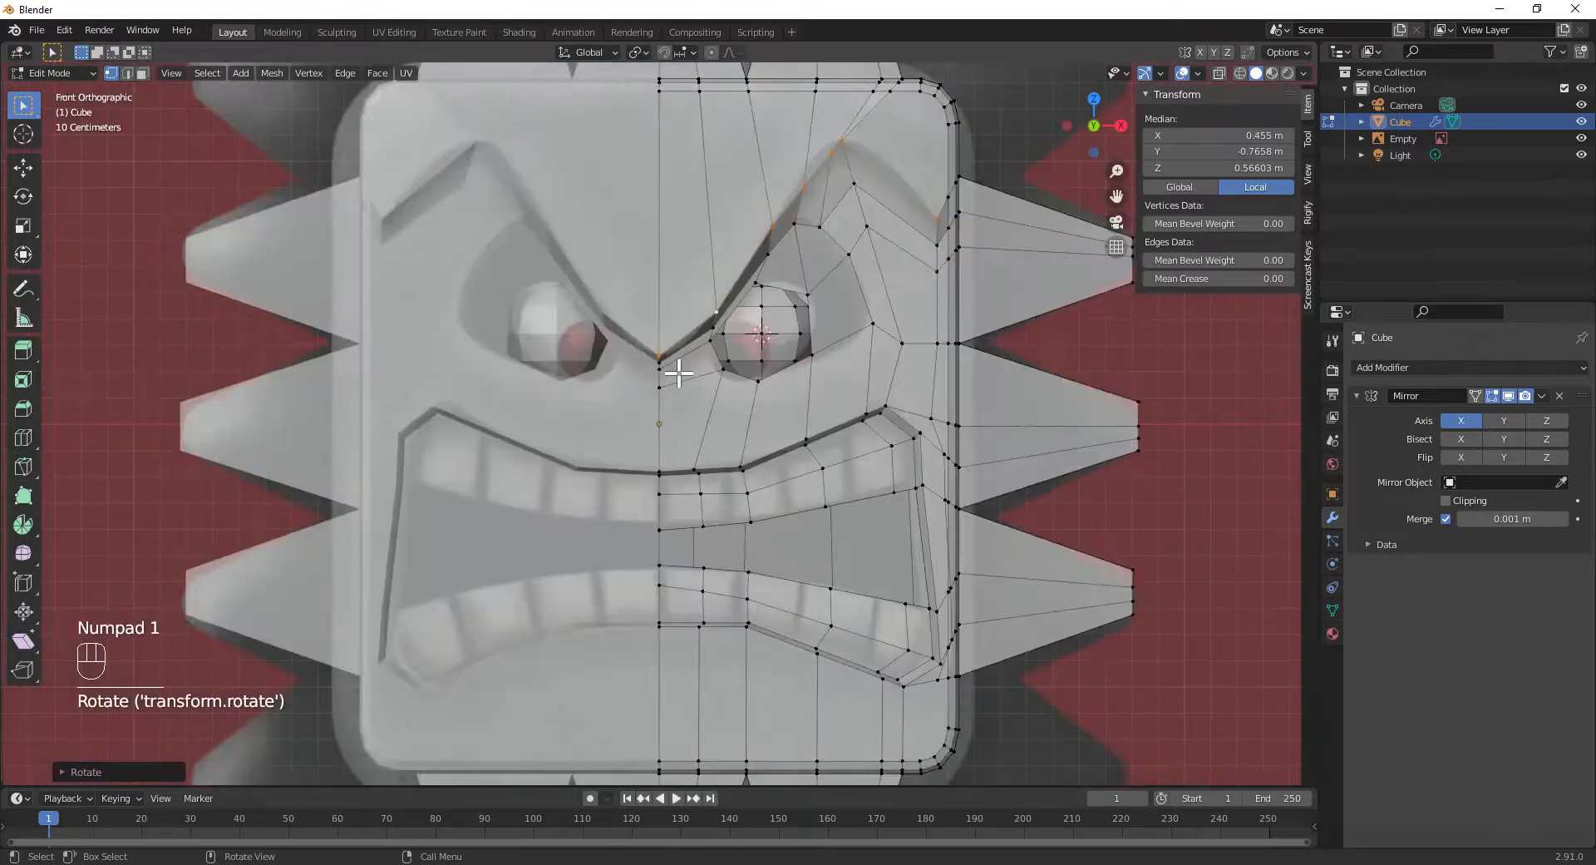
scroll(736, 366, "down", 2)
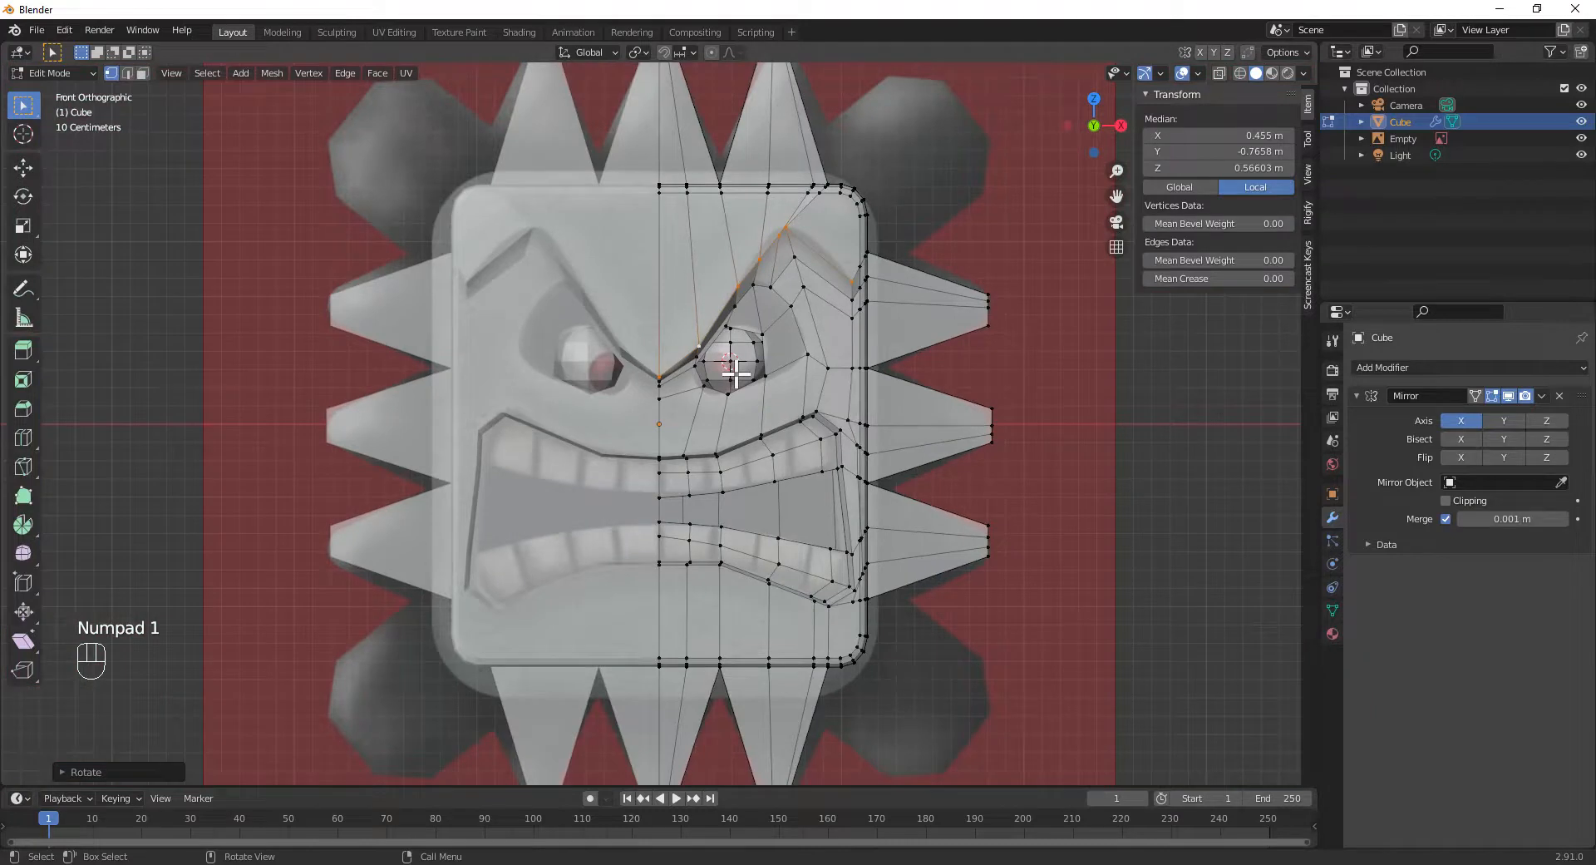
left_click(1006, 357)
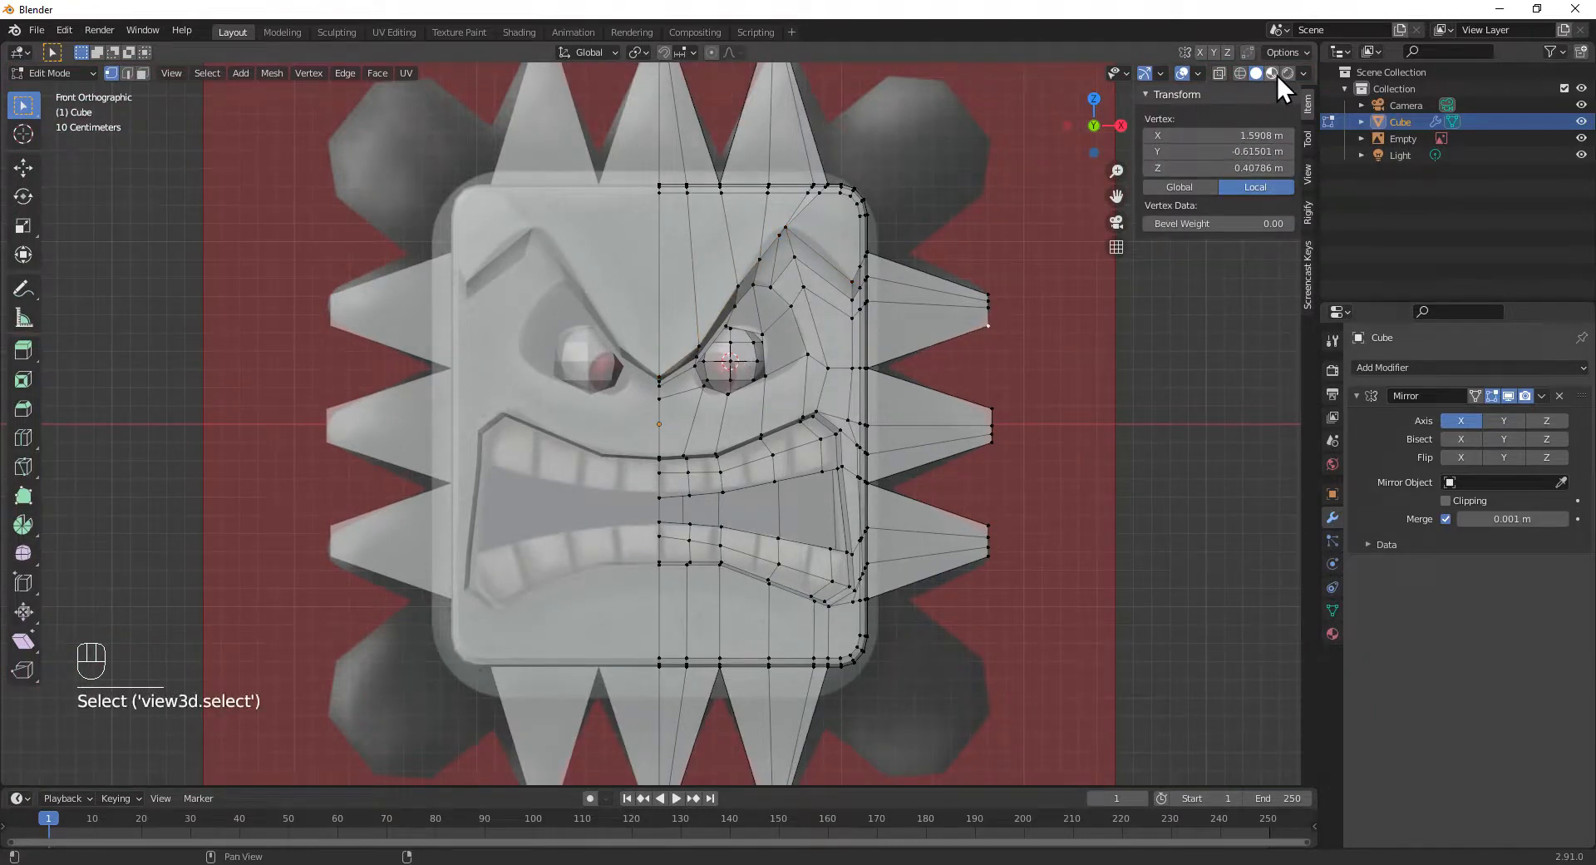
- Examine the whole model at an angle in Object Mode with Rendered shading and the reference image hidden
left_click(1286, 74)
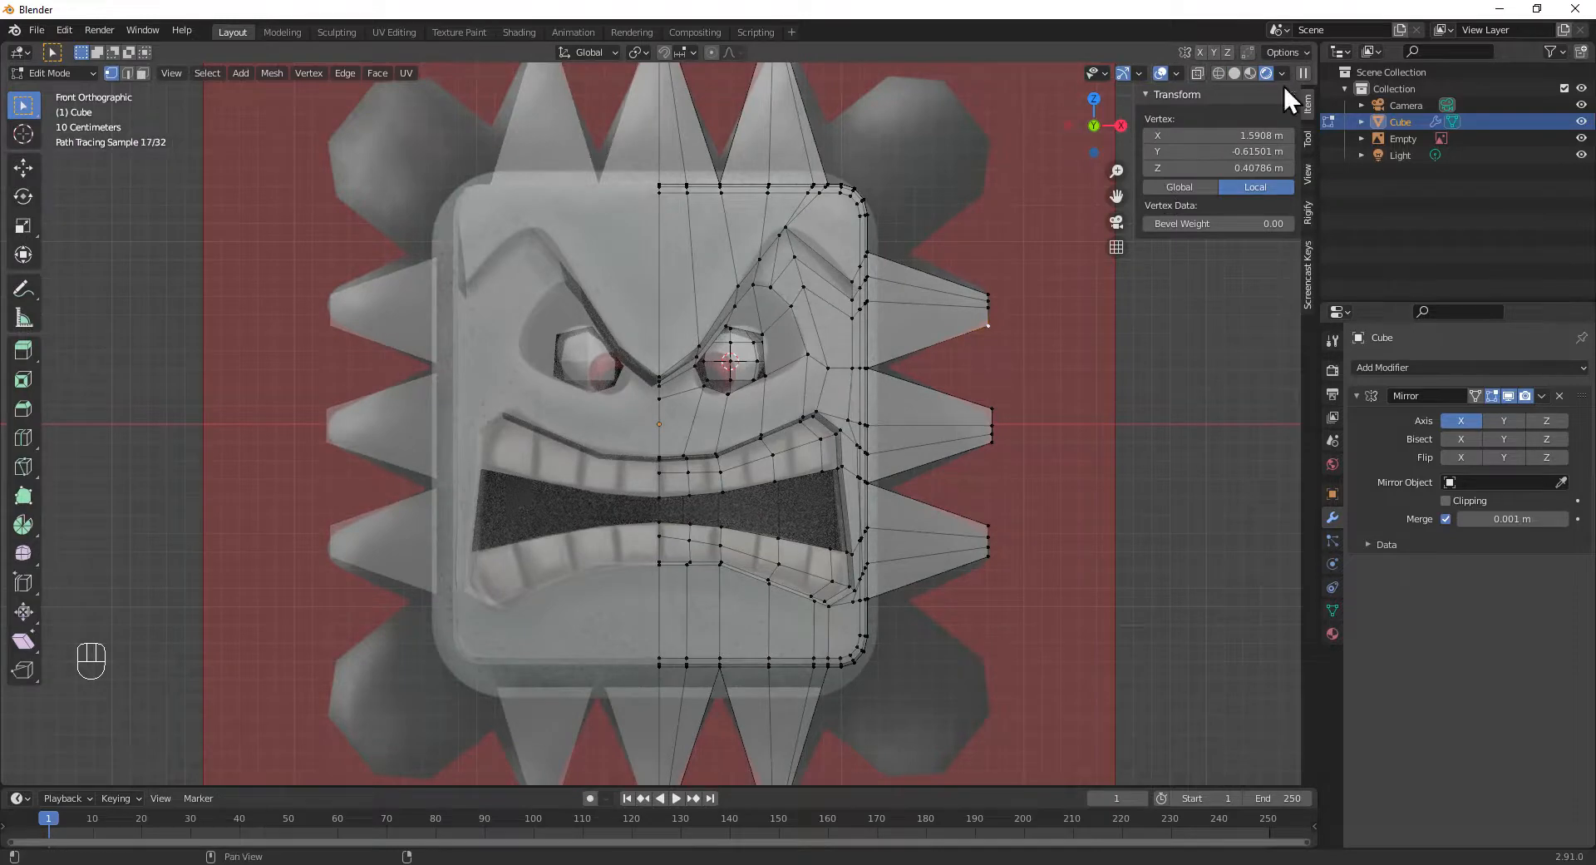
left_click(1581, 138)
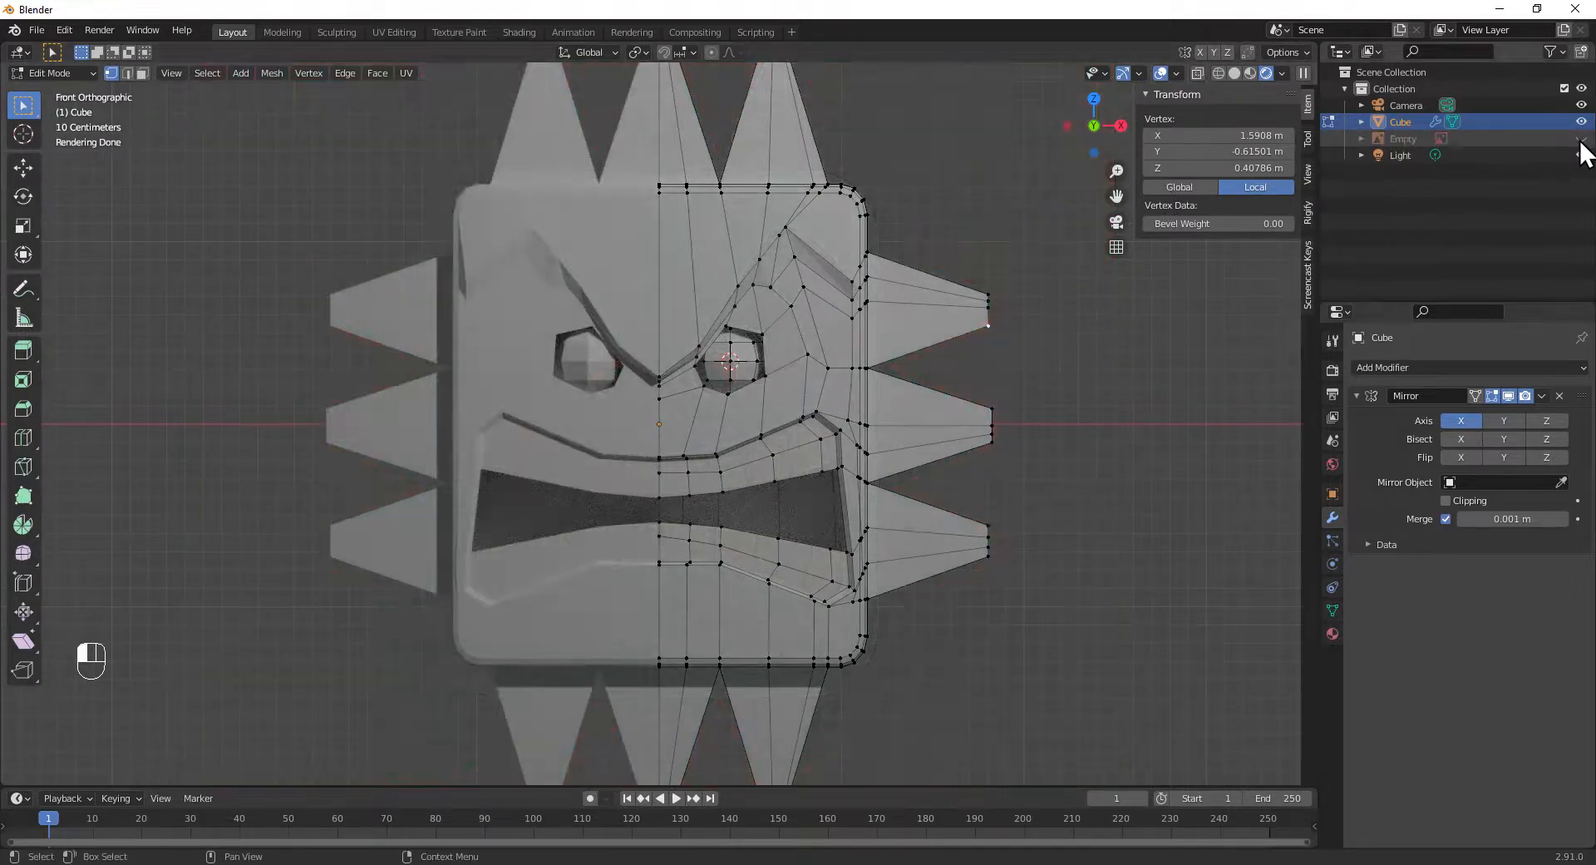
mouse_move(973, 343)
middle_mouse_down()
mouse_move(887, 353)
mouse_move(944, 376)
middle_mouse_up()
key("Tab")
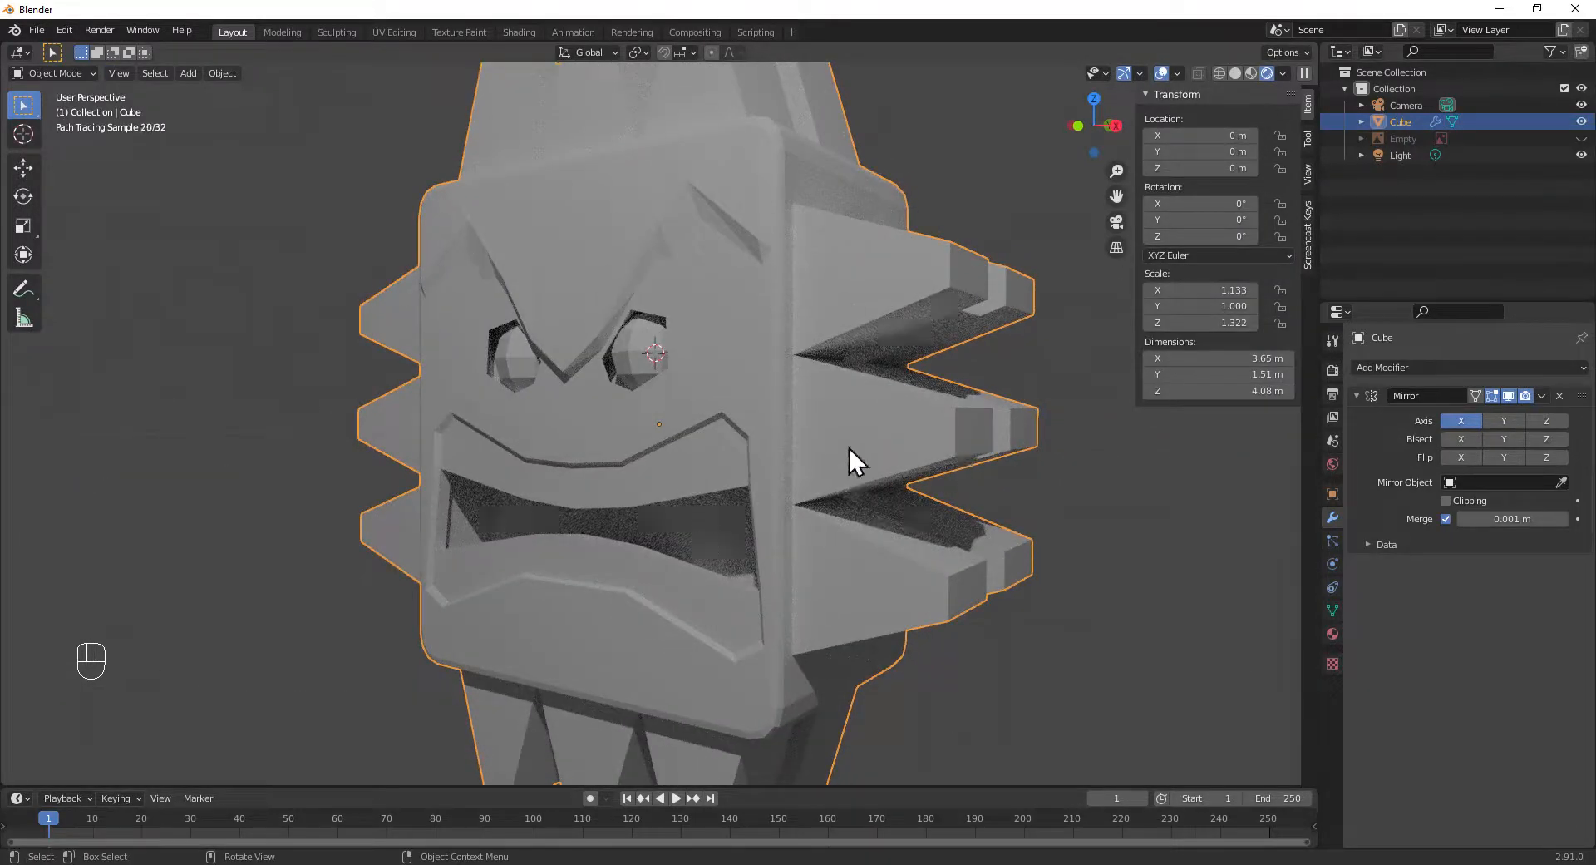
scroll(850, 447, "down", 3)
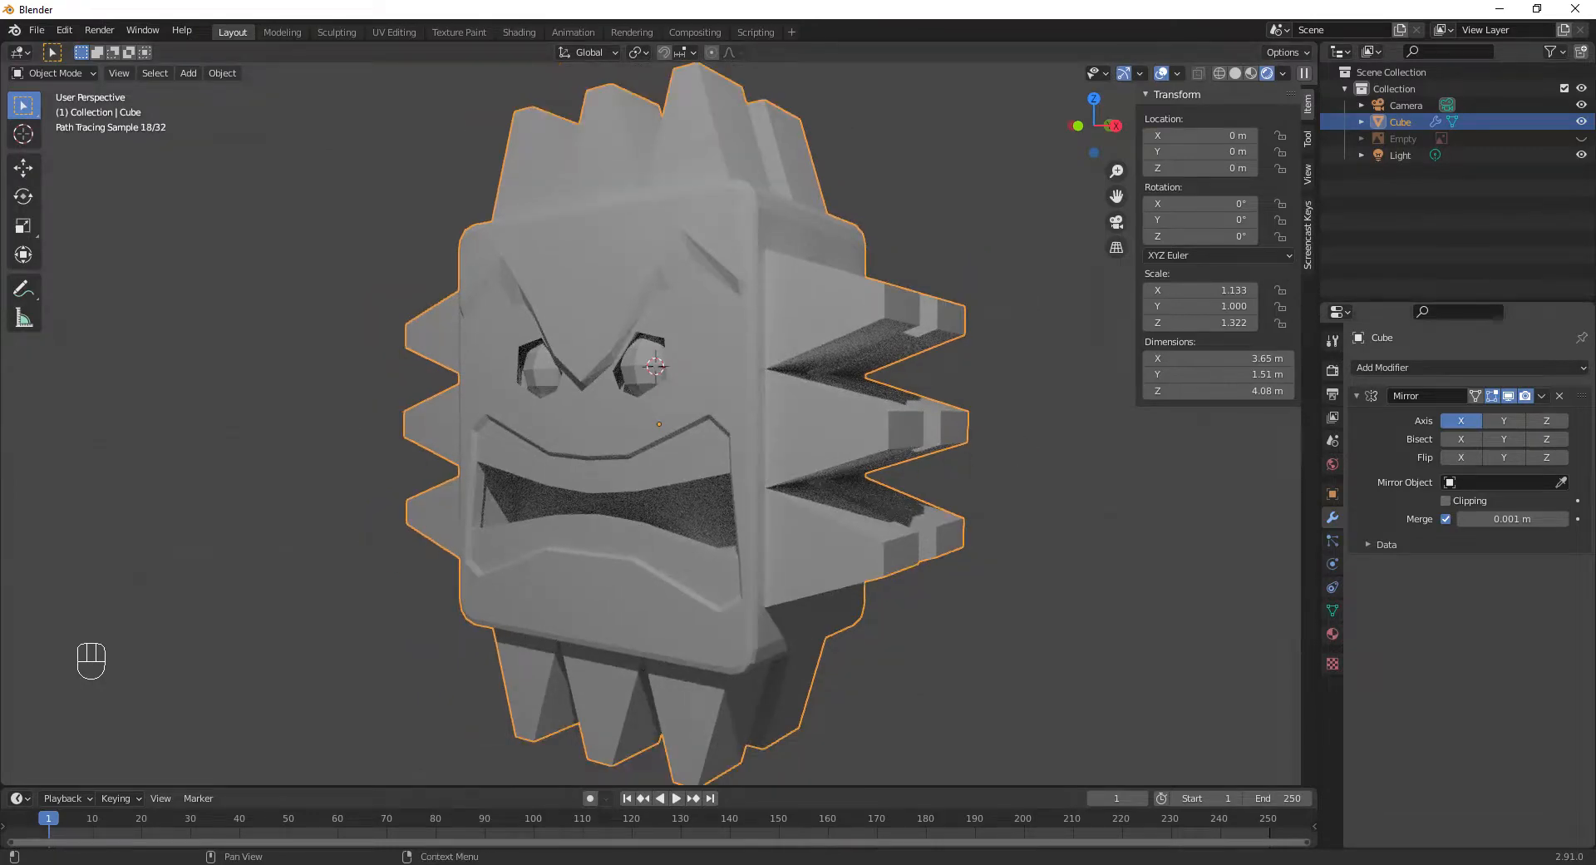